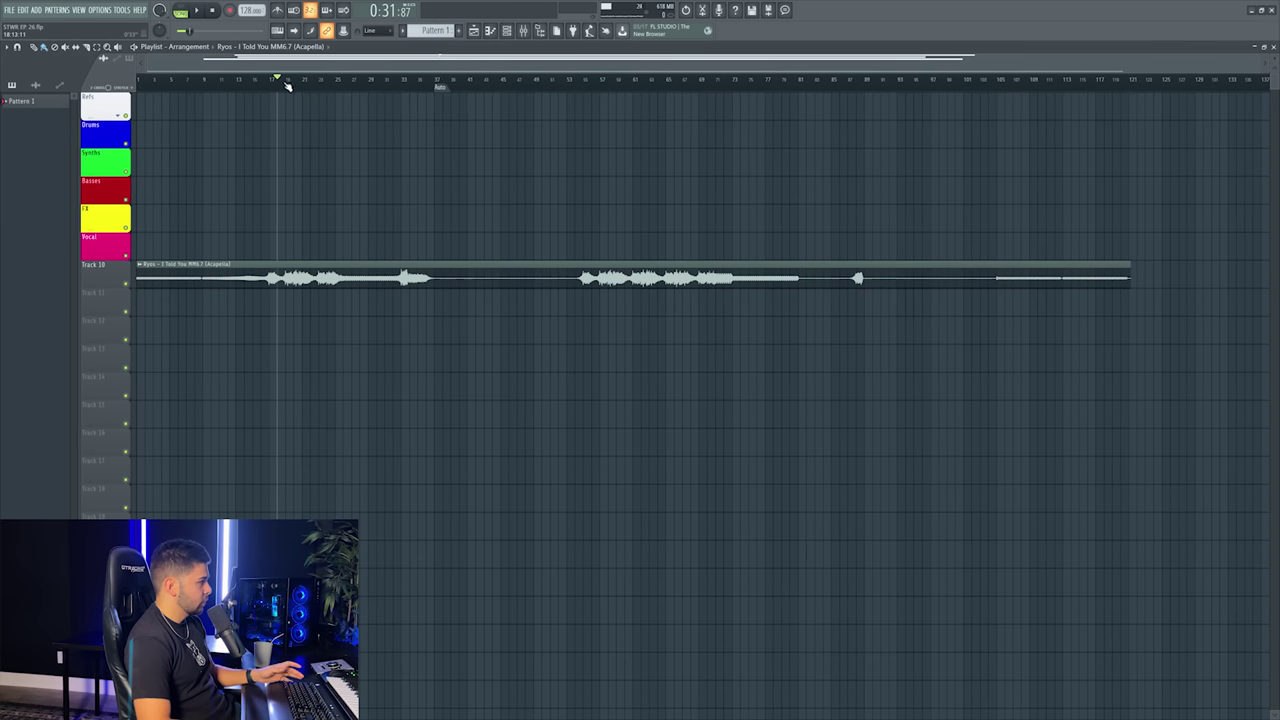
- Play the acapella from the start of its first vocal section around bar 17
scroll(287, 82, up, 3)
drag(258, 80, 248, 80)
key(space)
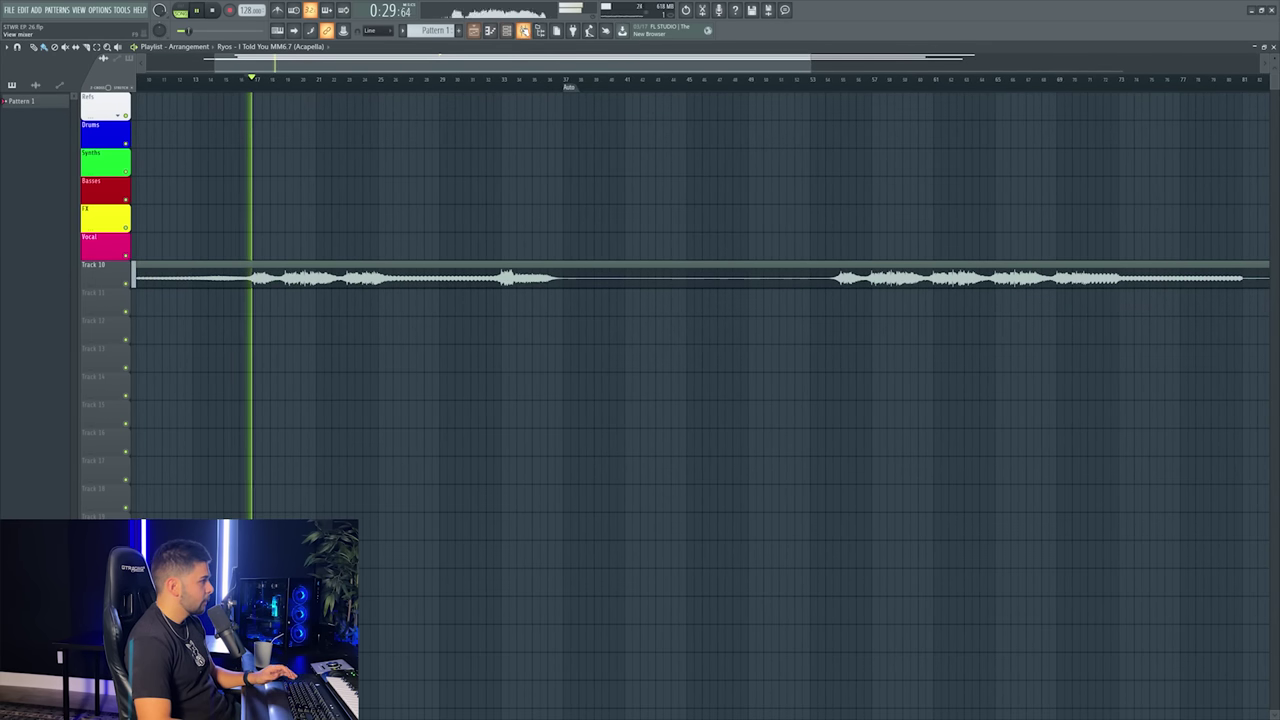
- Open the Serum instrument and draw a single long sustained G4 note for it in Pattern 1
click(507, 31)
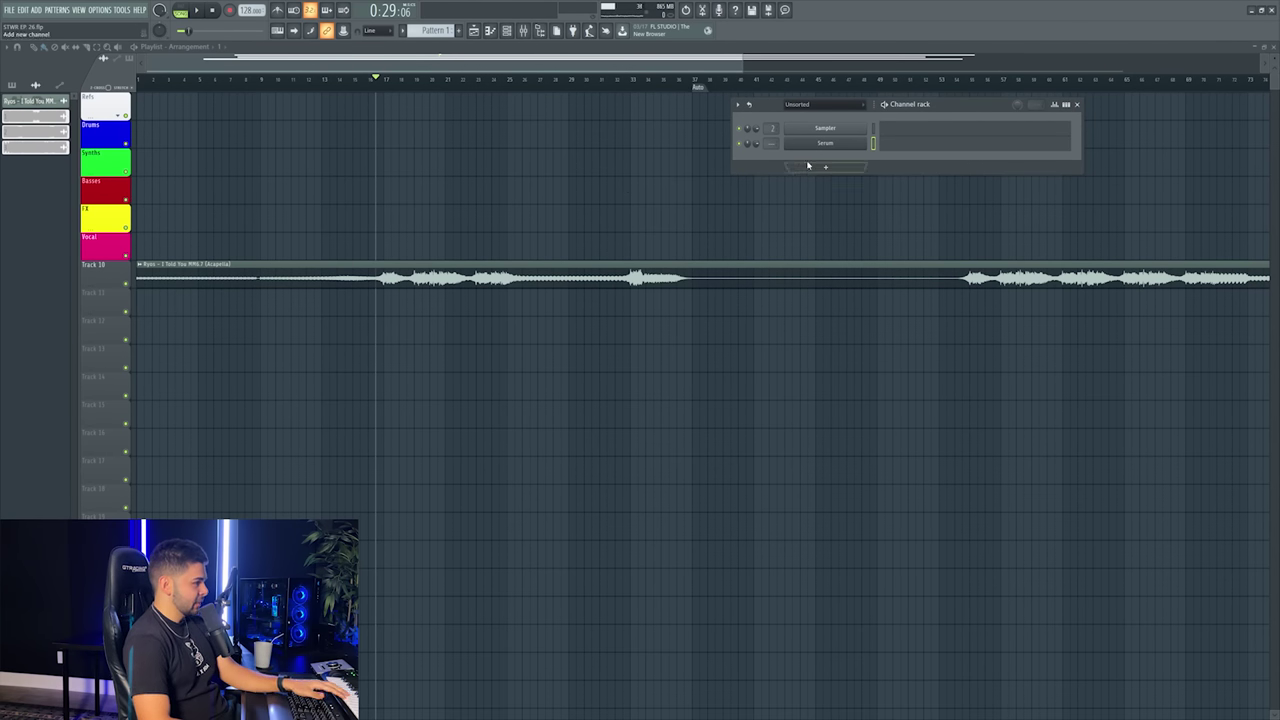
click(826, 143)
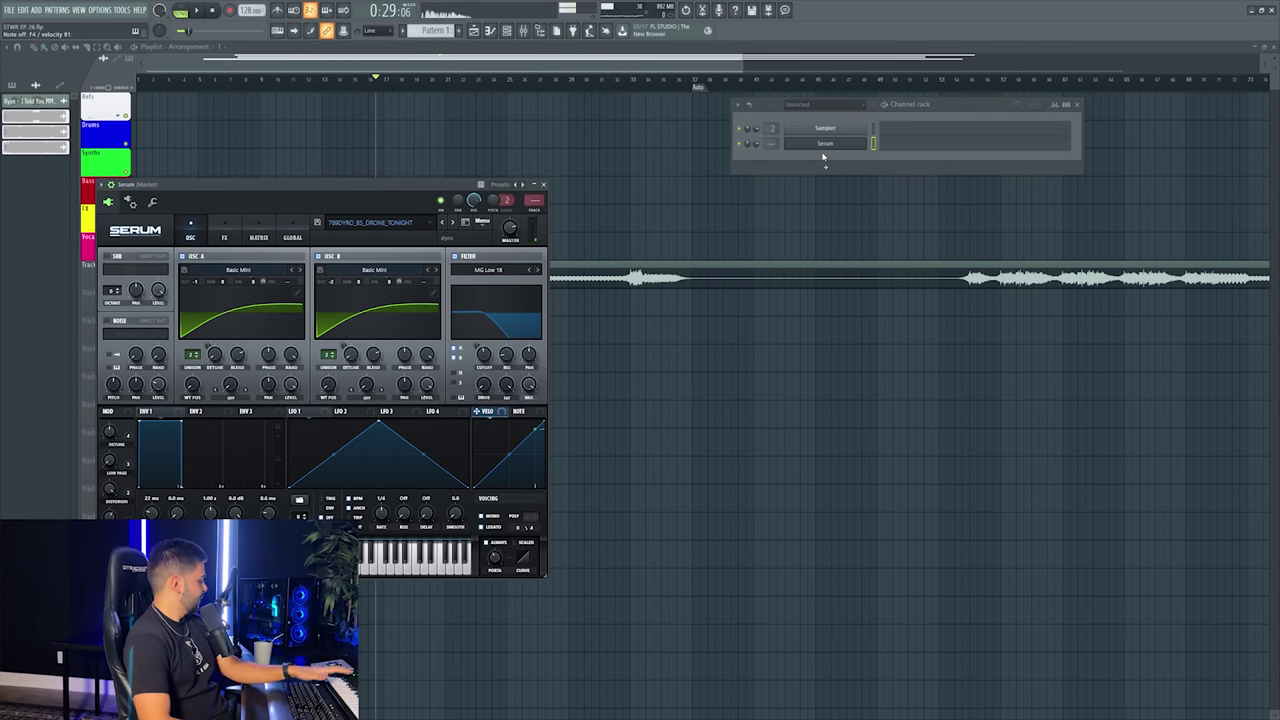
click(963, 143)
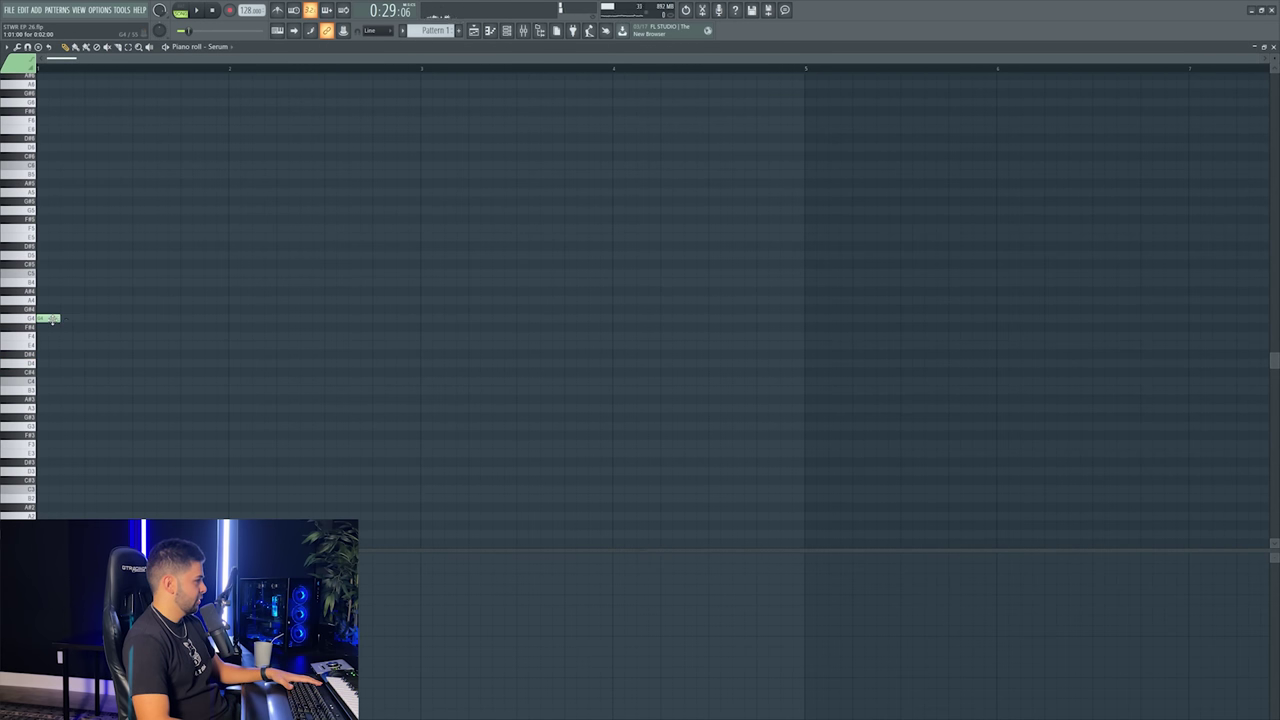
drag(57, 319, 1266, 318)
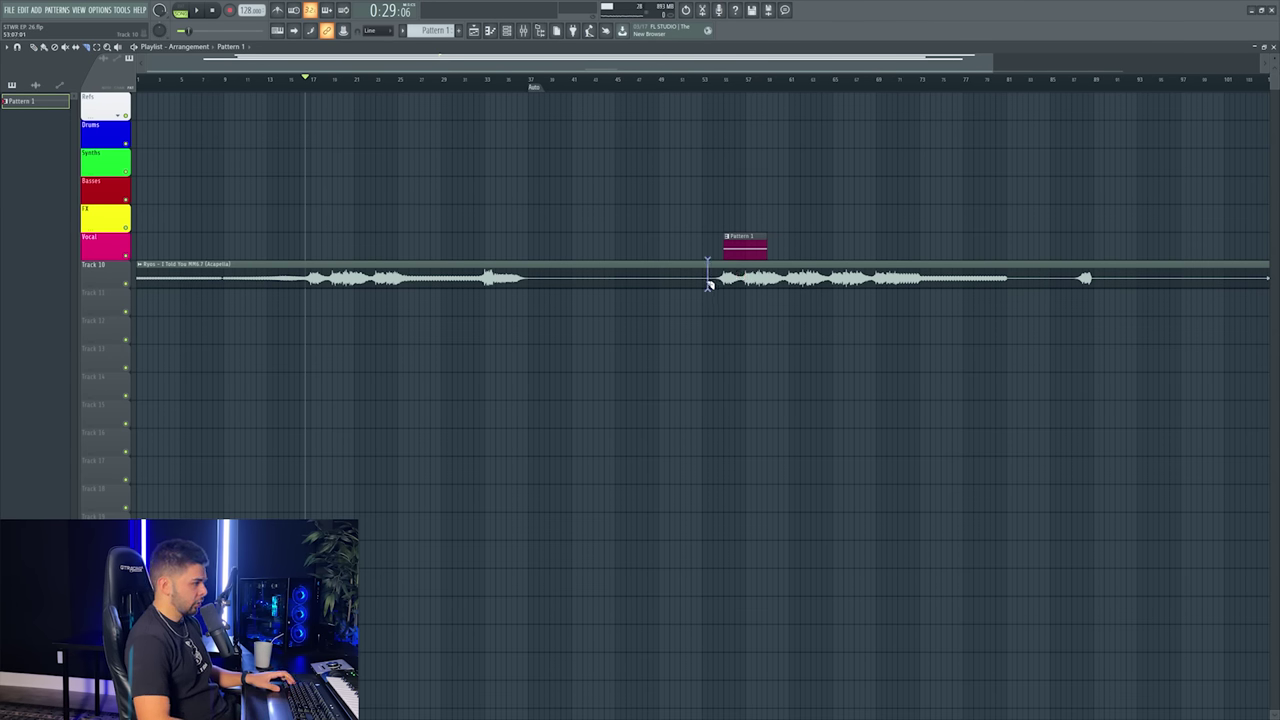
- Delete the acapella before its second vocal section and shift the remaining clip together with Pattern 1 to the start of the arrangement
key(p)
right_click(538, 277)
drag(655, 232, 909, 317)
drag(731, 248, 286, 268)
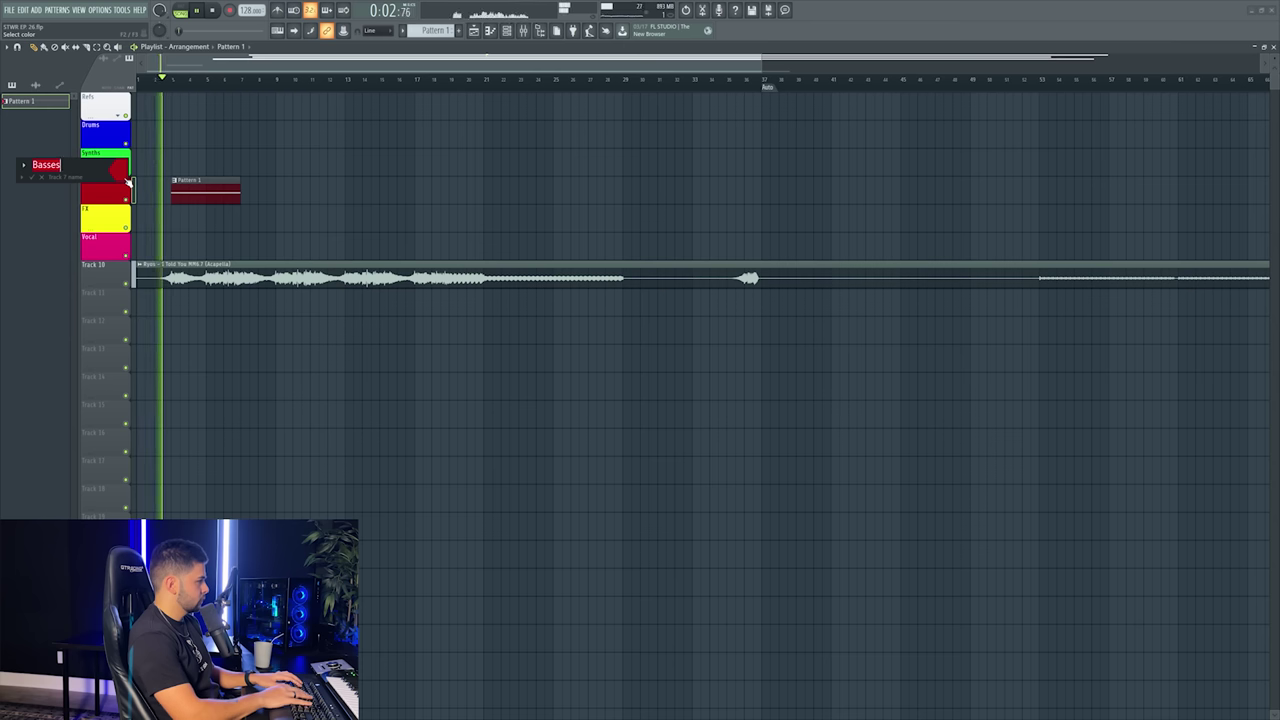
- Rename the Basses track as Reese and apply the track name to its pattern clip
text(Reese)
key(Return)
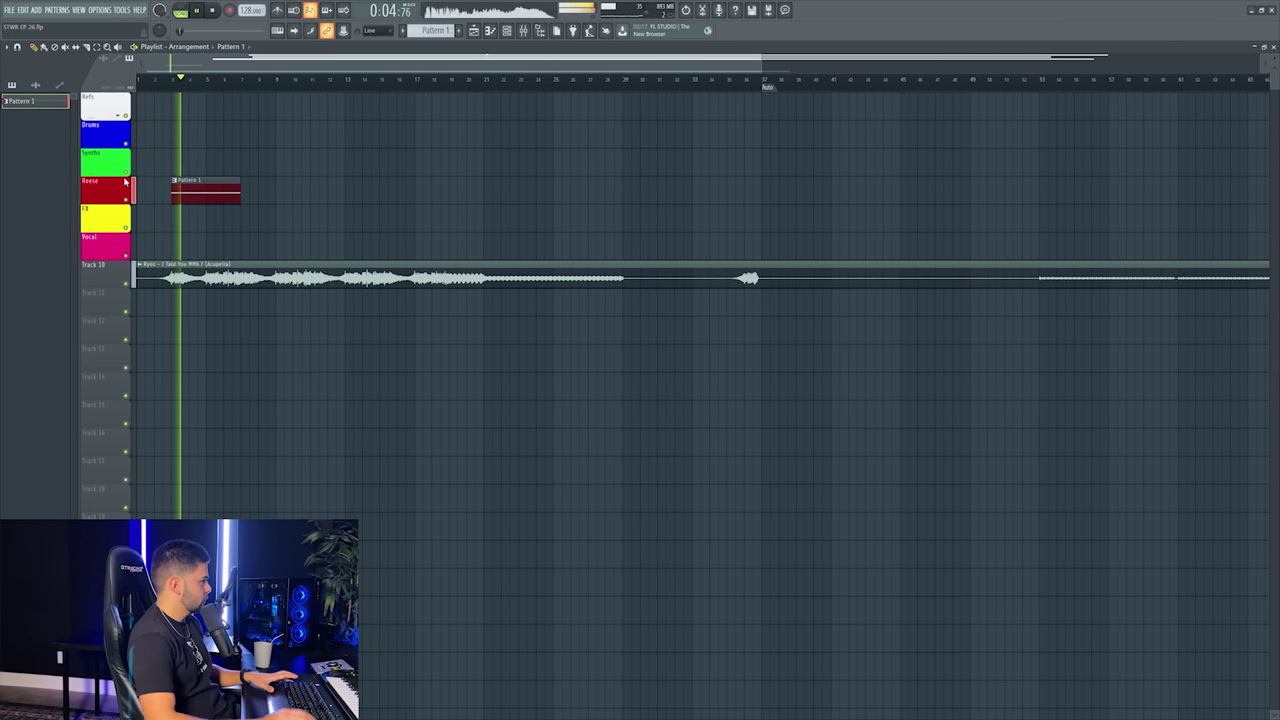
right_click(93, 178)
click(135, 219)
key(F9)
key(F9)
- Move the acapella clip onto the Vocal track and apply the track name to the clip
drag(330, 270, 302, 244)
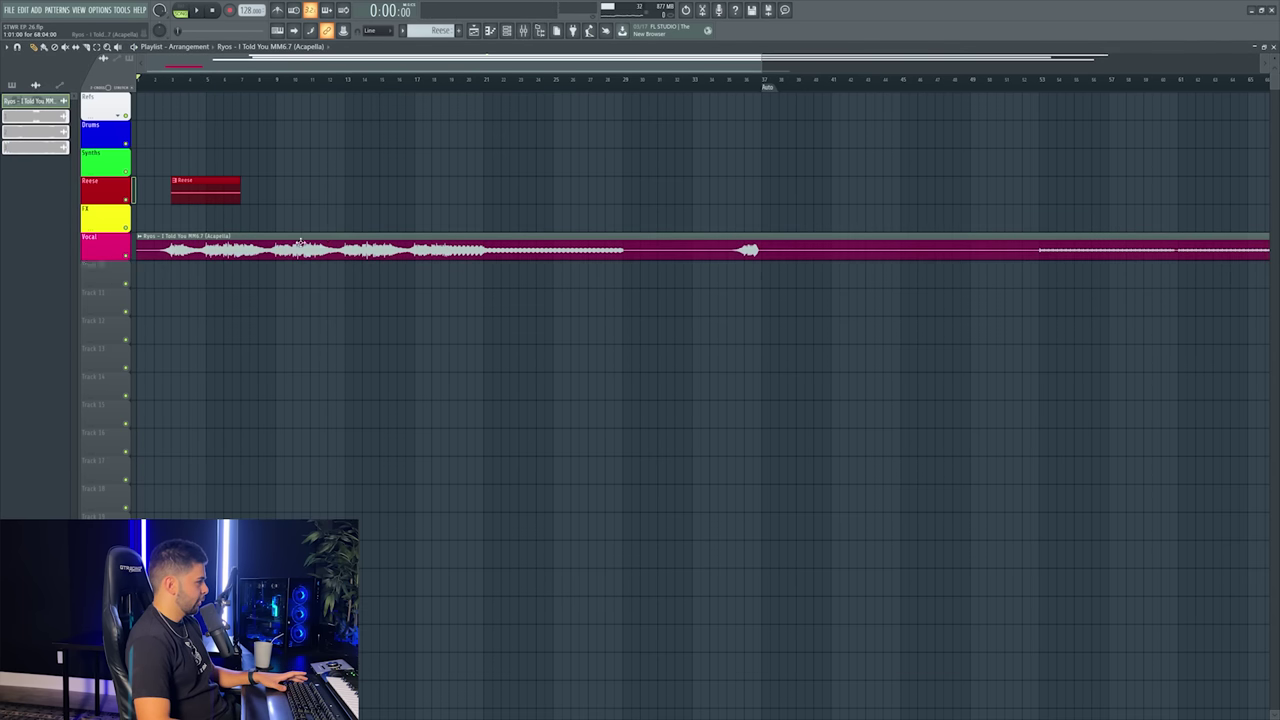
right_click(91, 235)
click(134, 276)
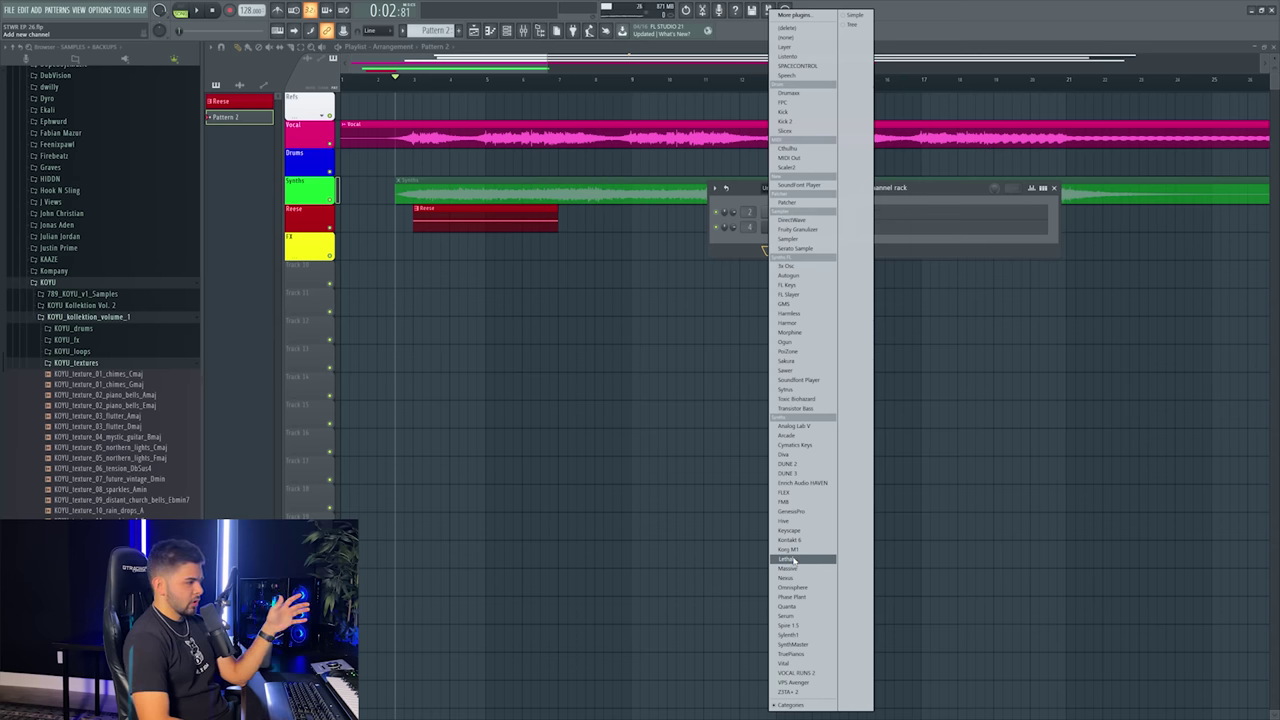
- Add Analog Lab V as a new instrument and audition its Lofi Piano preset from the Lofi Keys list
click(810, 428)
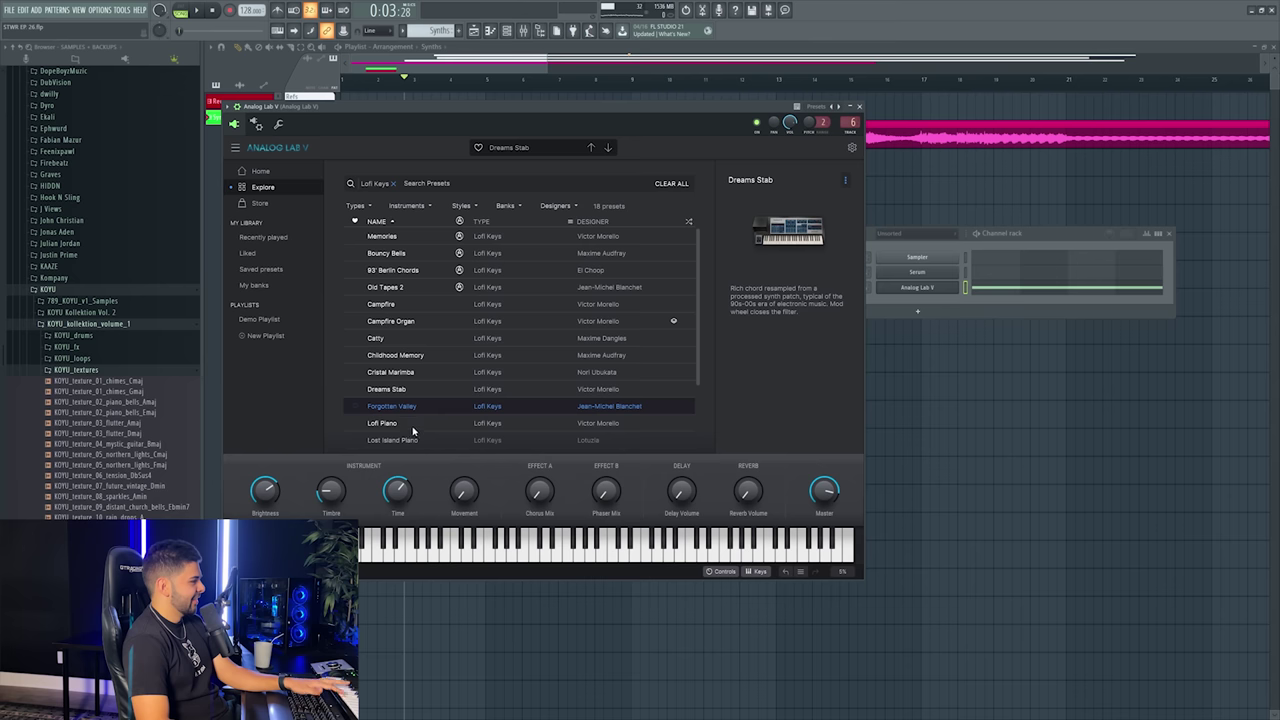
click(411, 429)
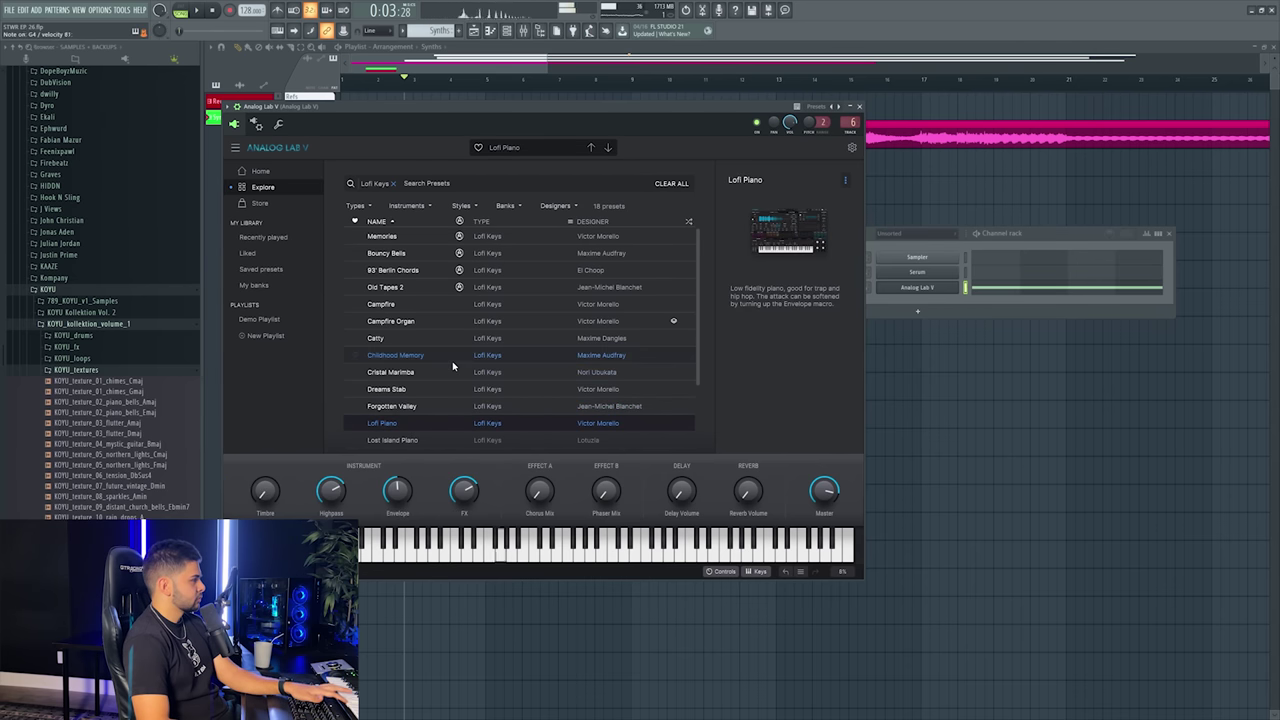
scroll(452, 366, down, 2)
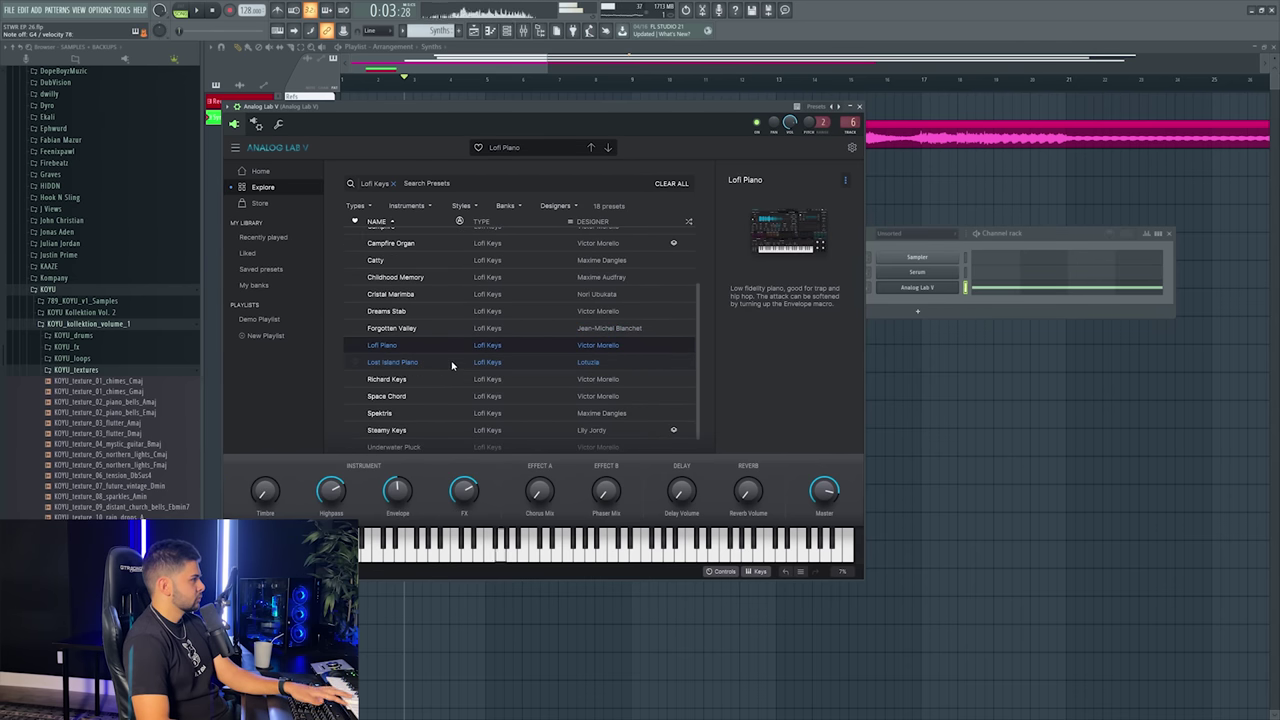
- Draw four short repeated notes on the same pitch for the Analog Lab V channel
click(1003, 291)
drag(971, 317, 292, 313)
click(392, 318)
click(200, 12)
click(487, 318)
click(578, 318)
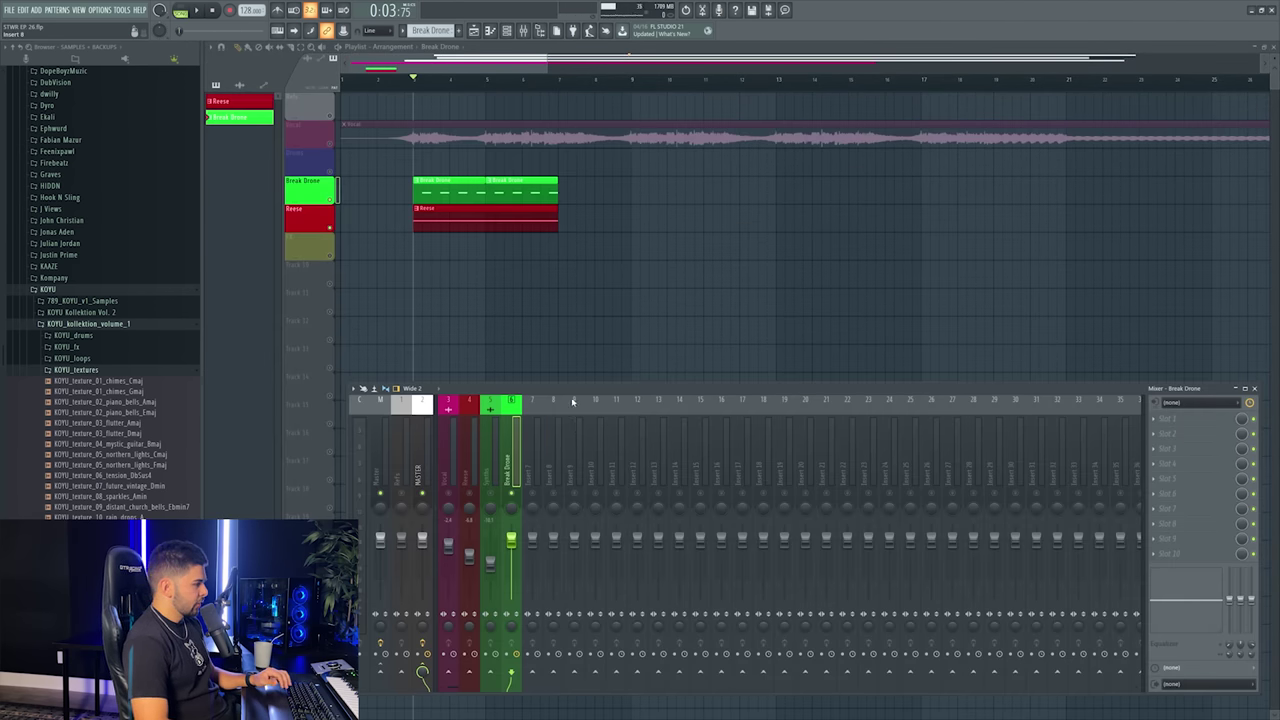
- Insert ValhallaSupermassive in the first effect slot of the Break Drone mixer track and load its Ryos Airy Verb preset
drag(573, 401, 578, 292)
drag(1148, 295, 1118, 318)
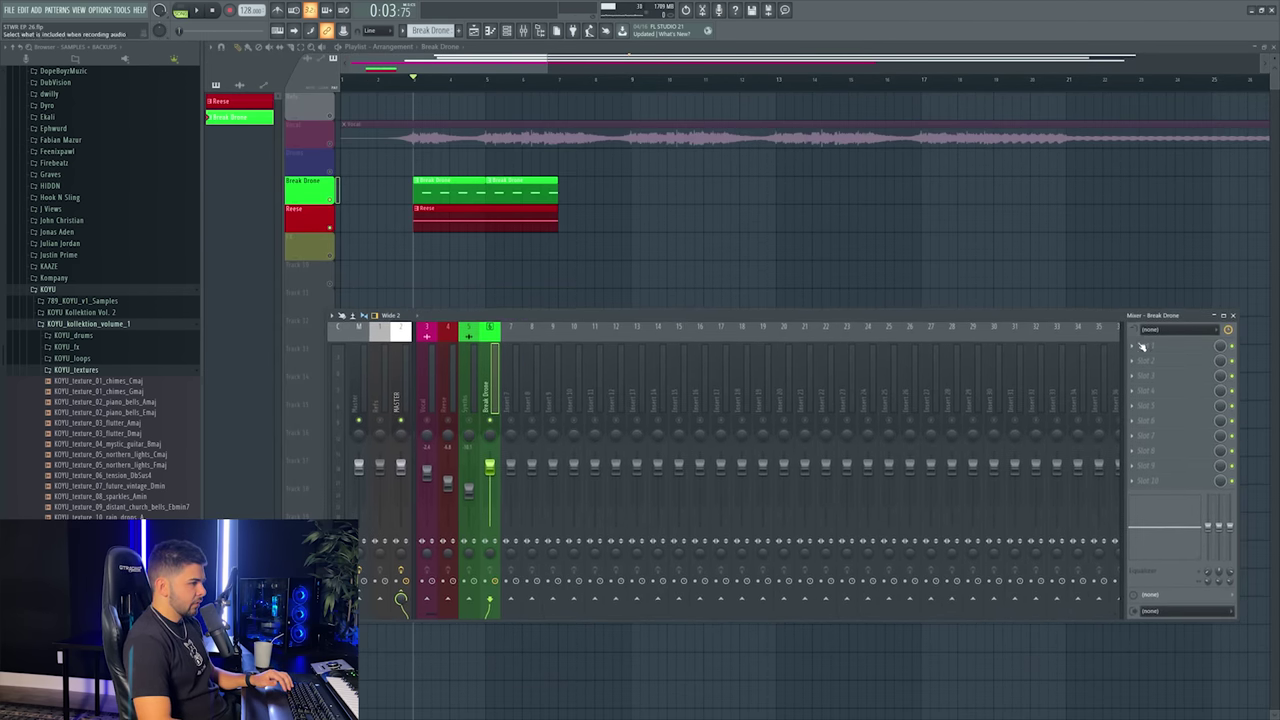
click(1148, 349)
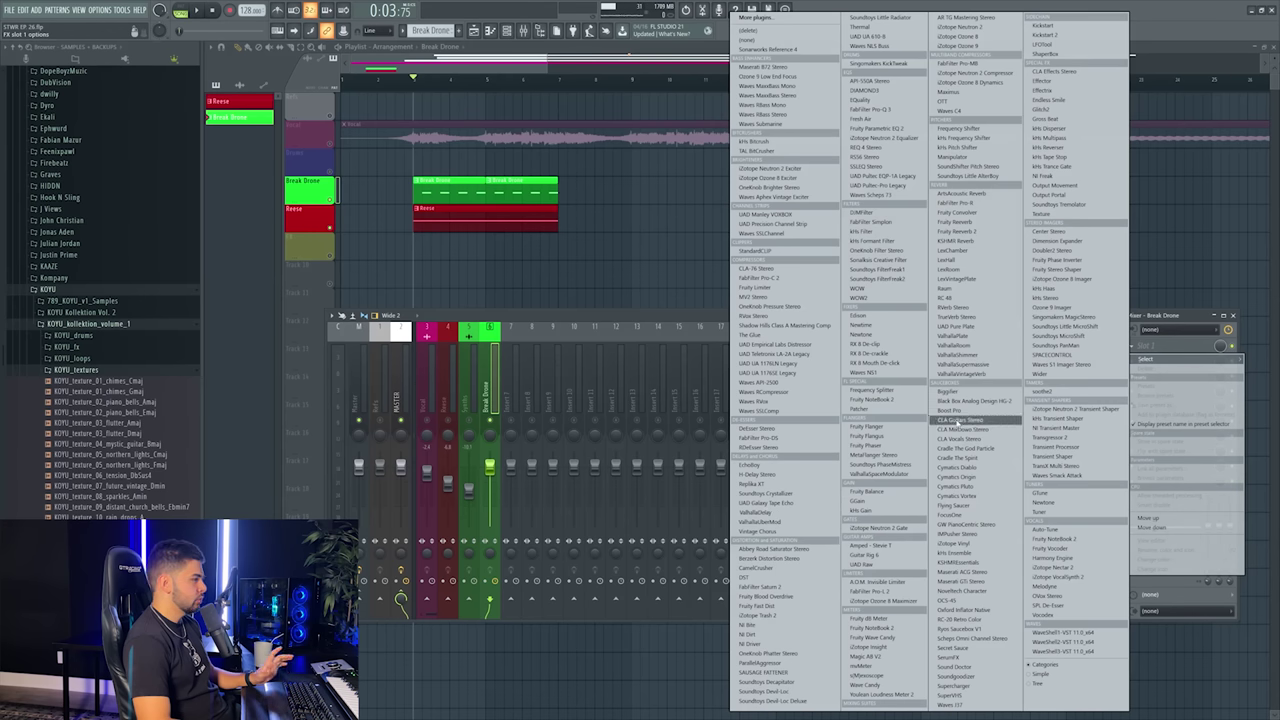
click(979, 367)
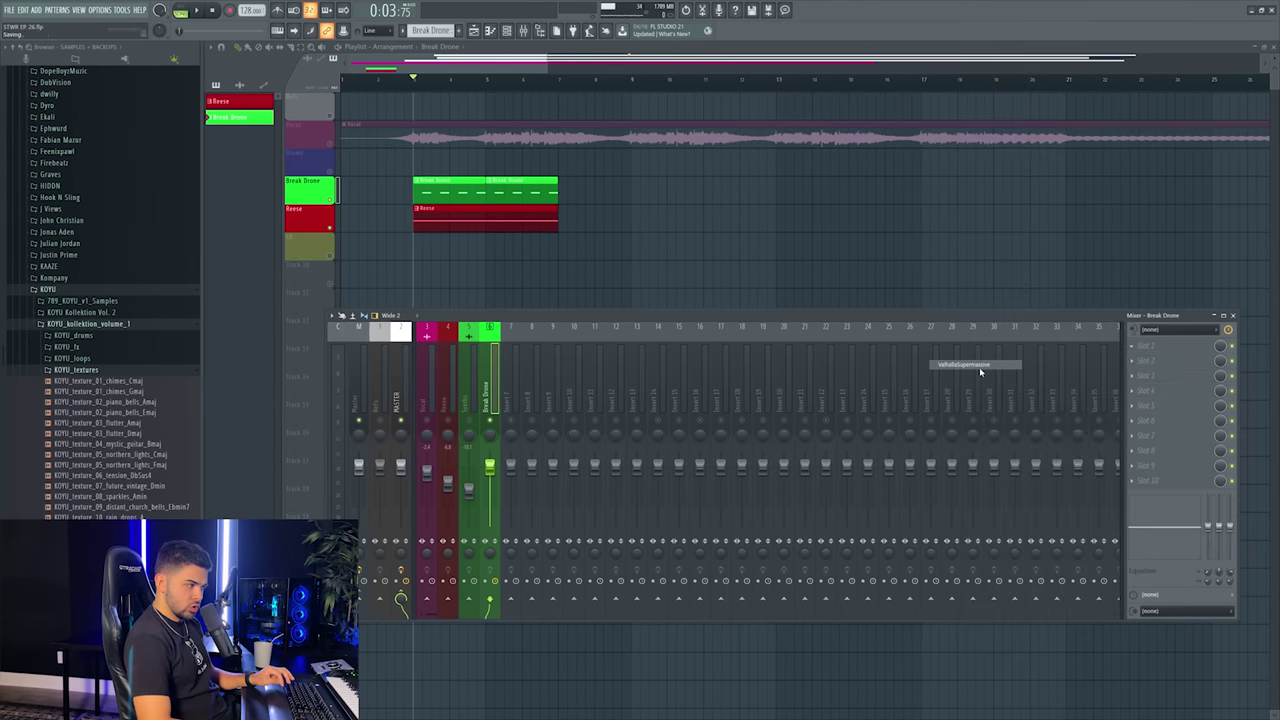
click(590, 354)
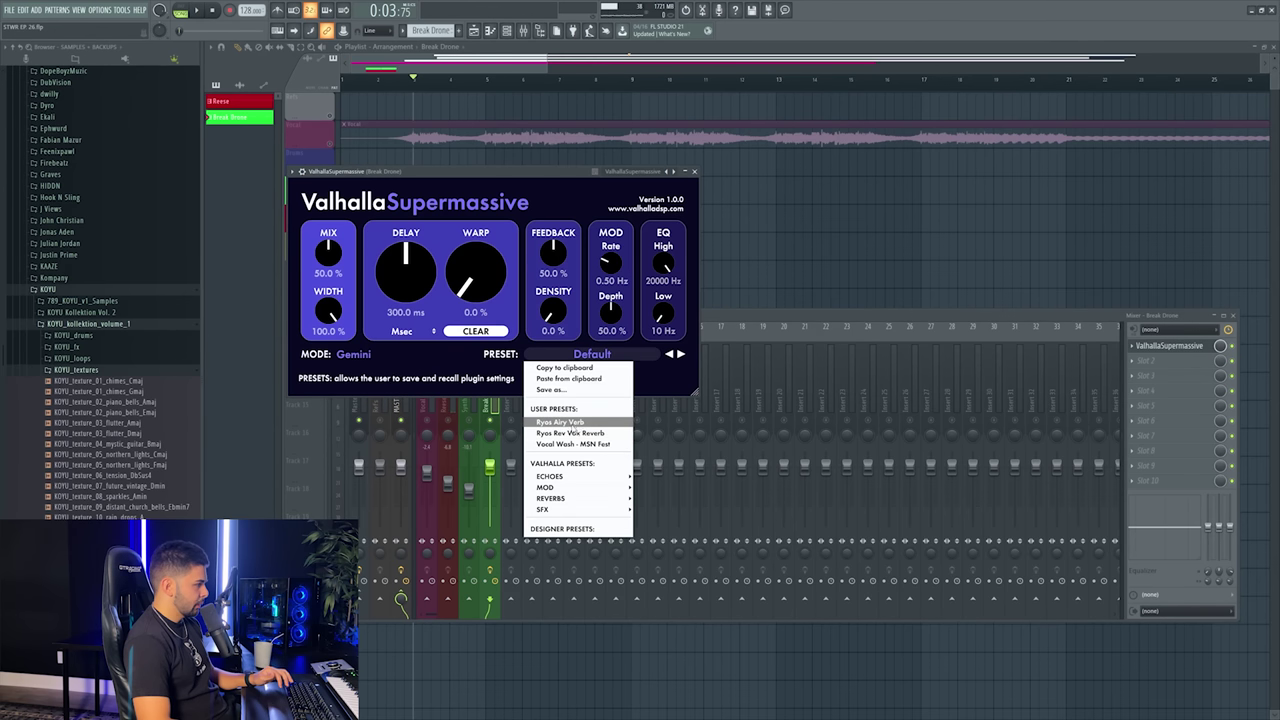
click(563, 421)
drag(495, 190, 706, 218)
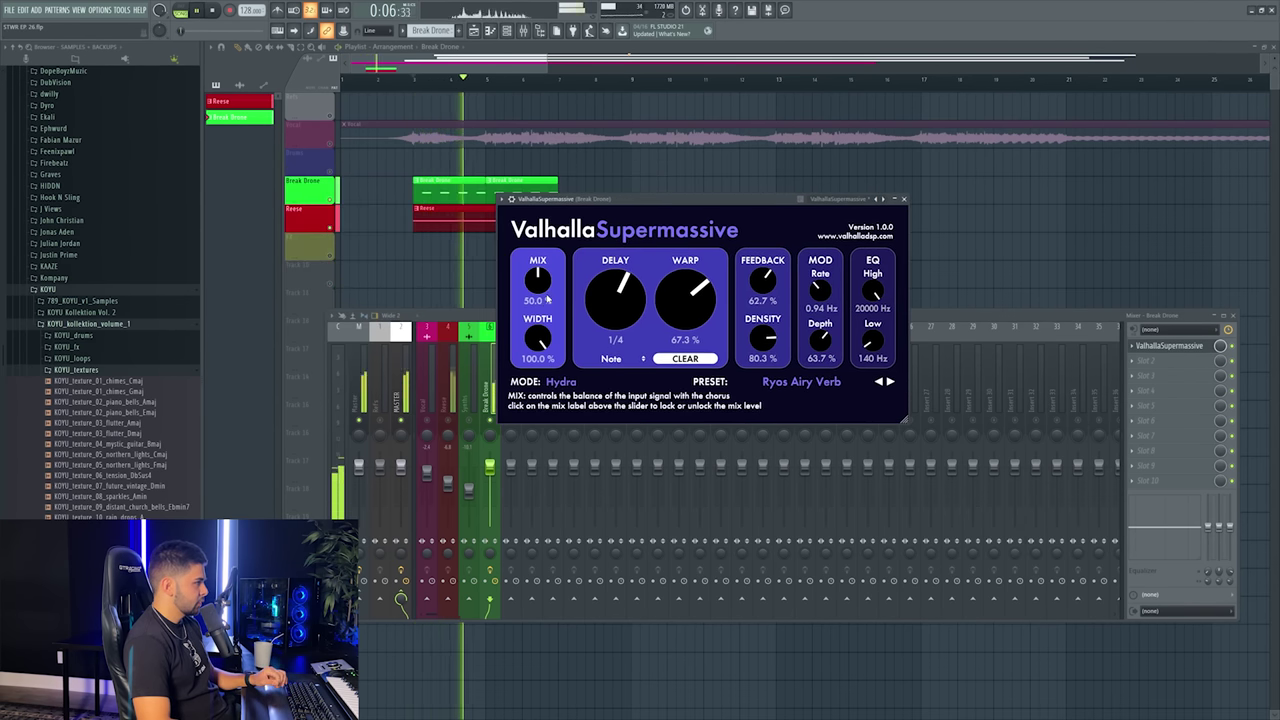
- Add ValhallaDelay with the Instant Vibe preset at about 30% mix, followed by DST, to the Break Drone effect chain
click(1174, 364)
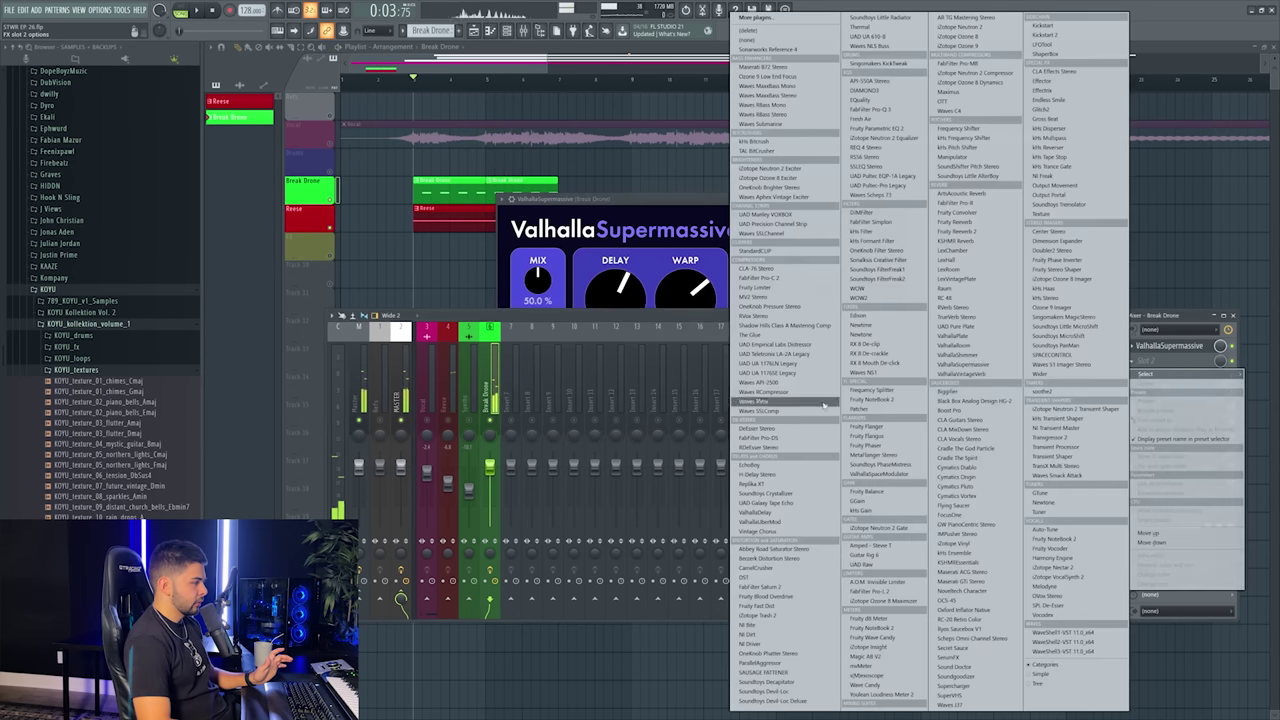
click(792, 512)
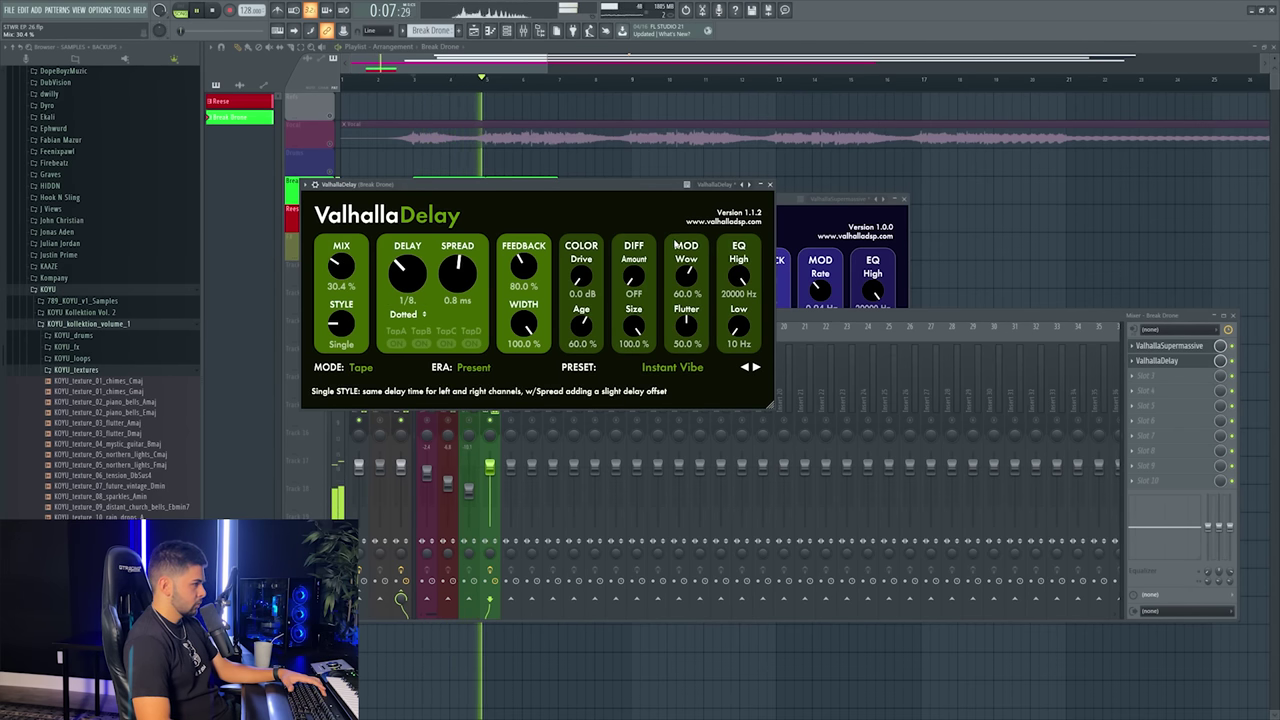
click(770, 185)
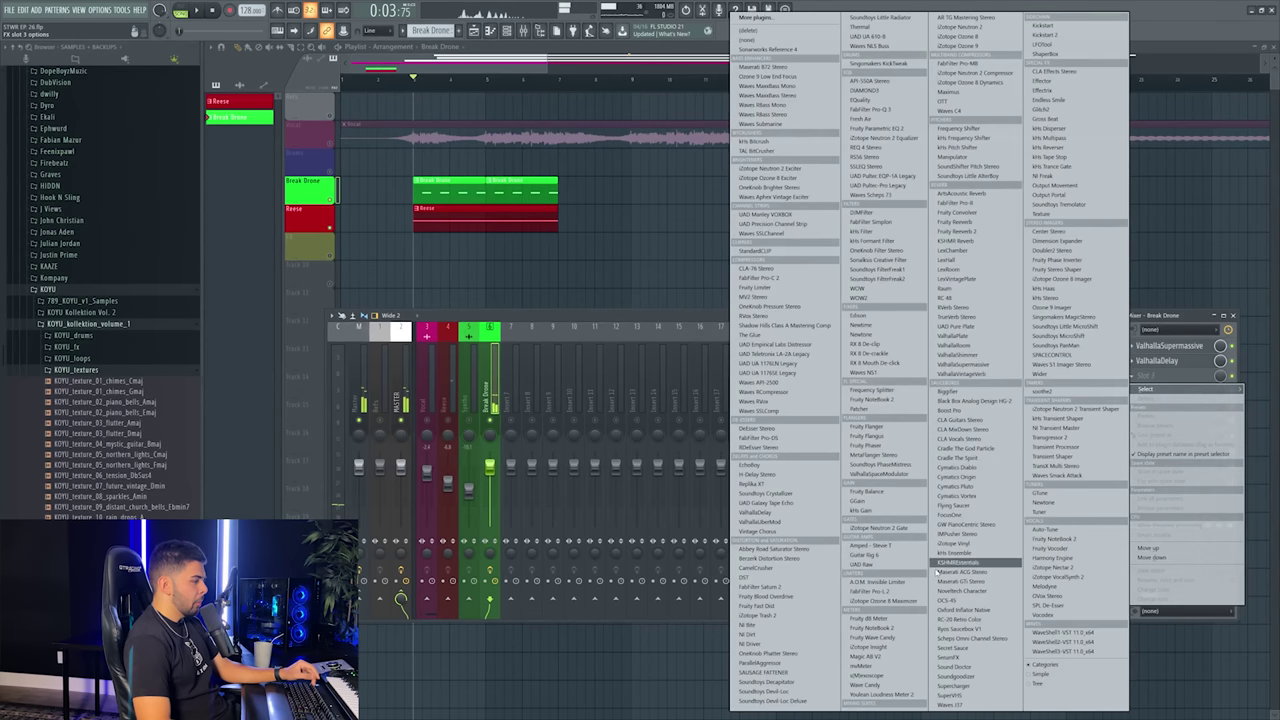
click(750, 578)
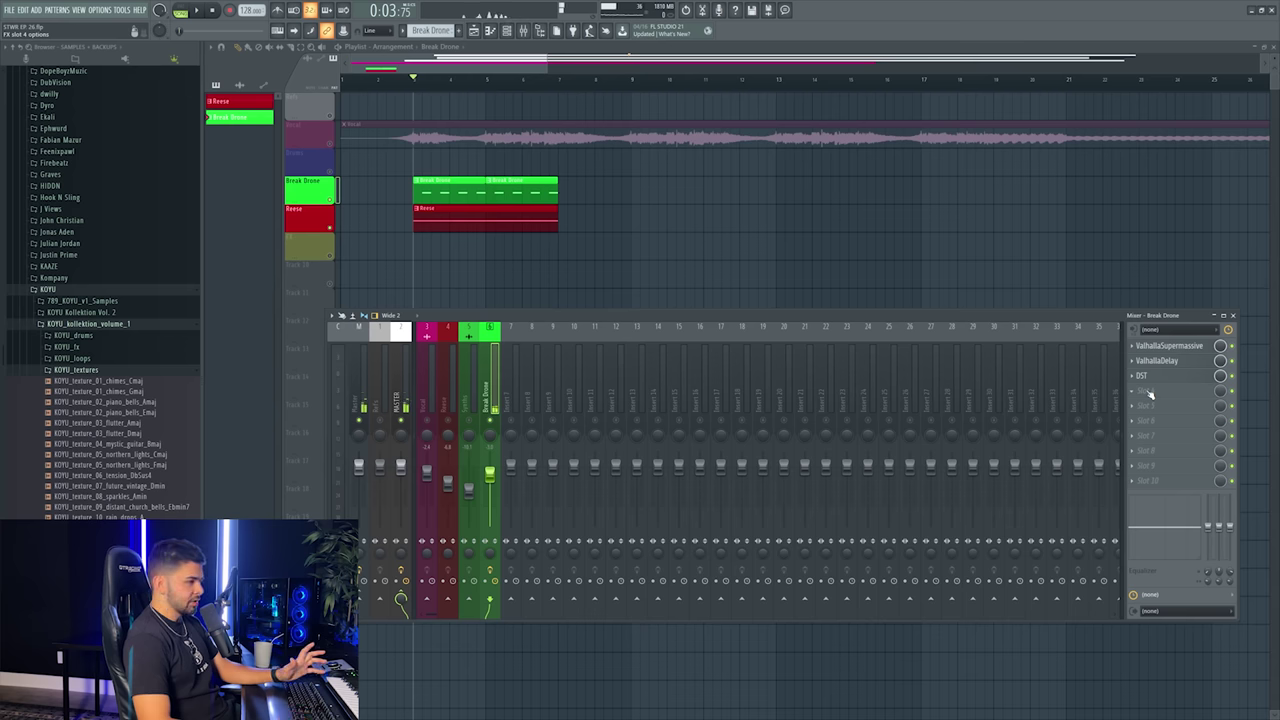
- Insert Cymatics Origin in the fourth Break Drone effect slot with the Open Space preset and audition the sound
click(1145, 391)
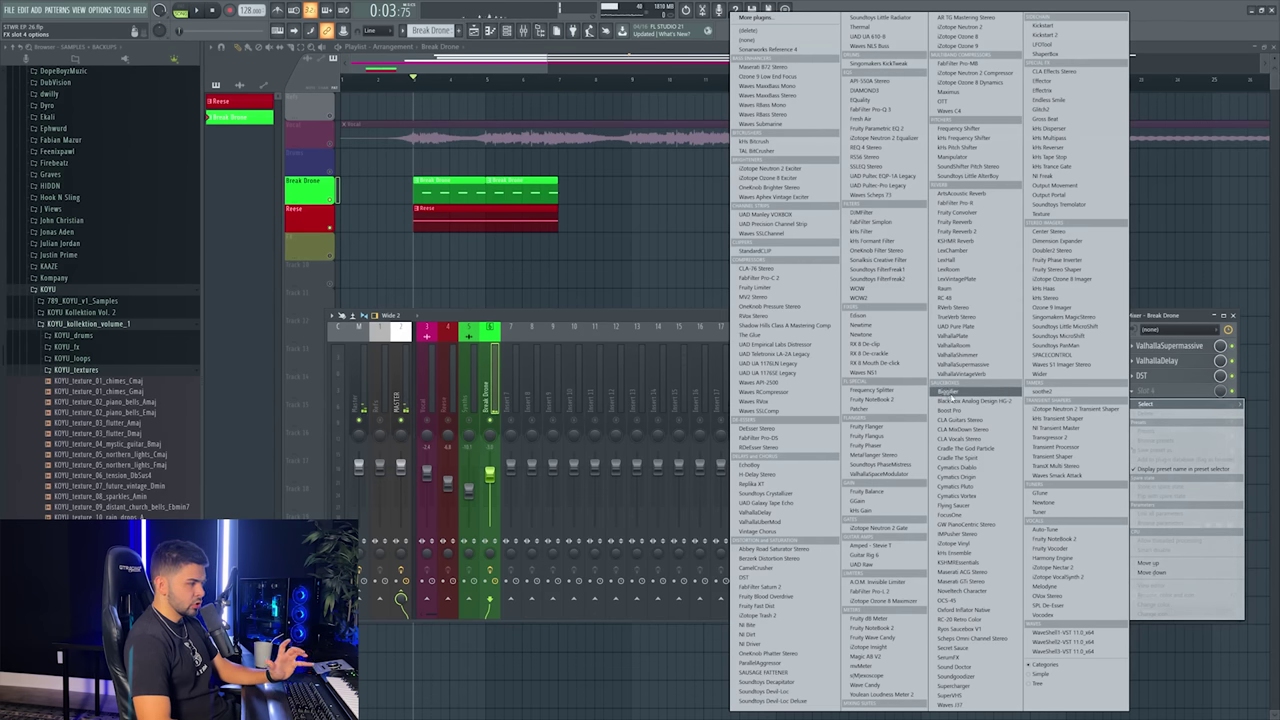
click(985, 478)
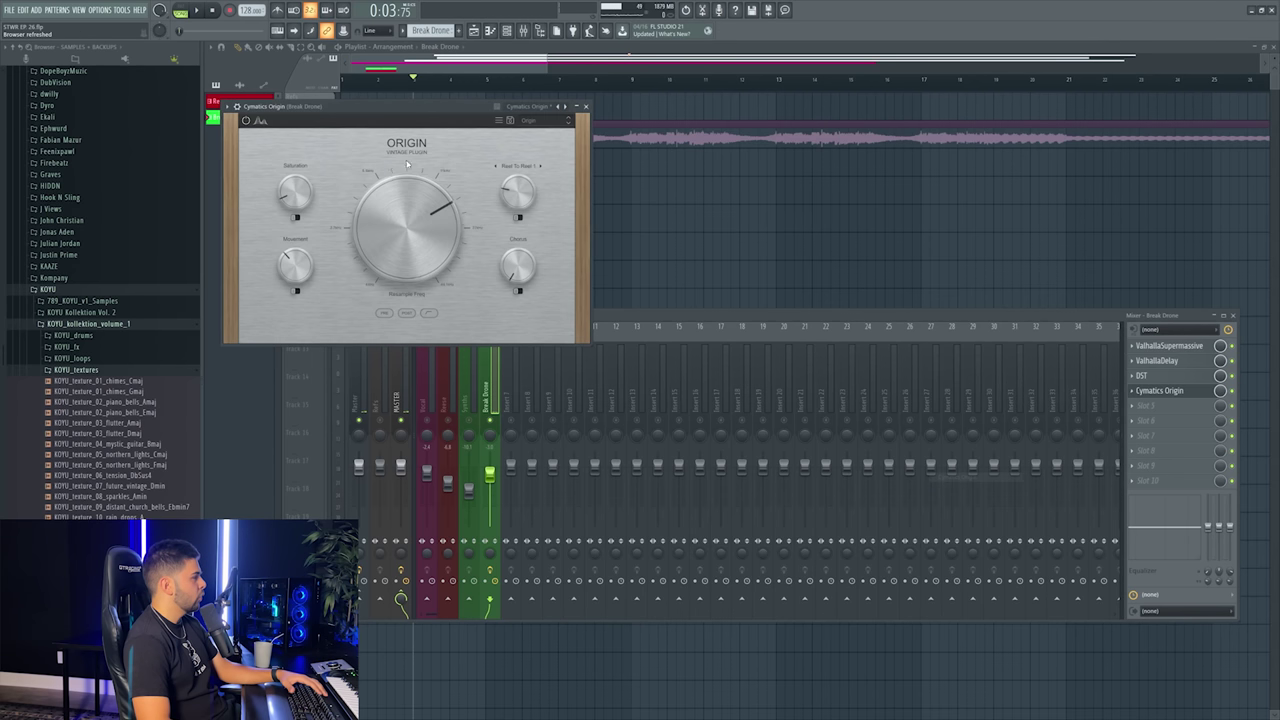
drag(471, 104, 707, 180)
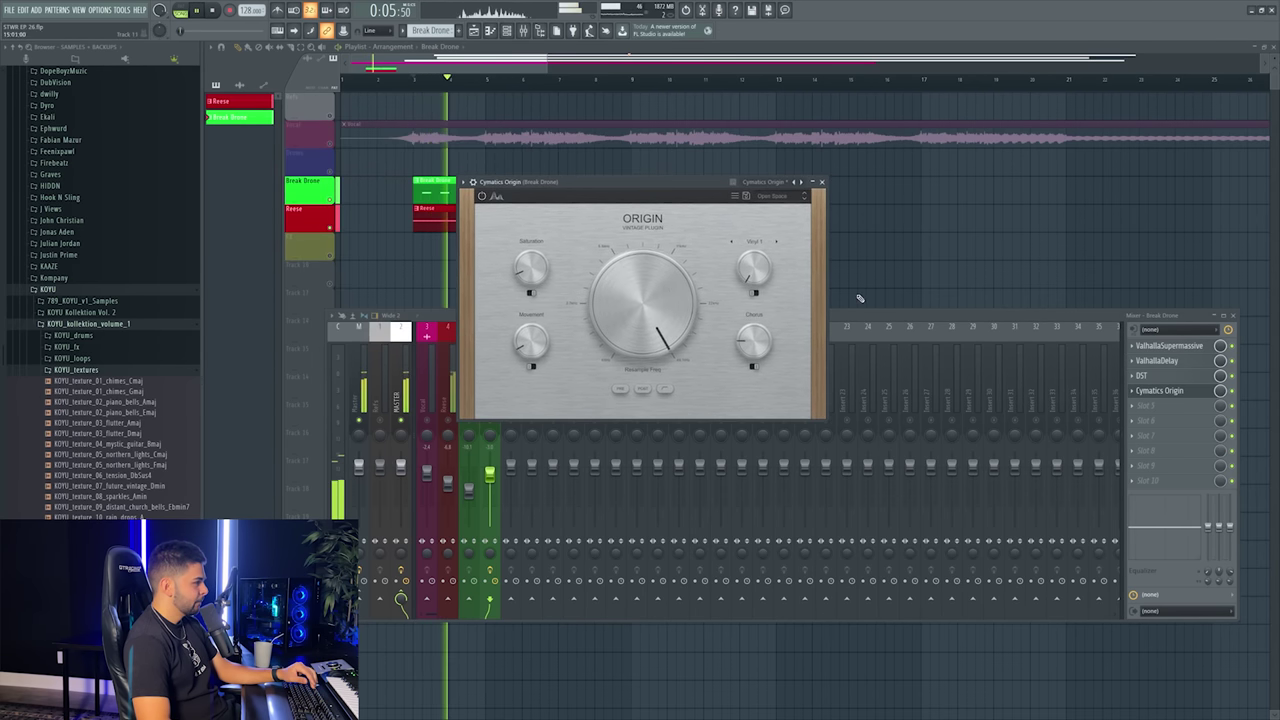
click(1215, 396)
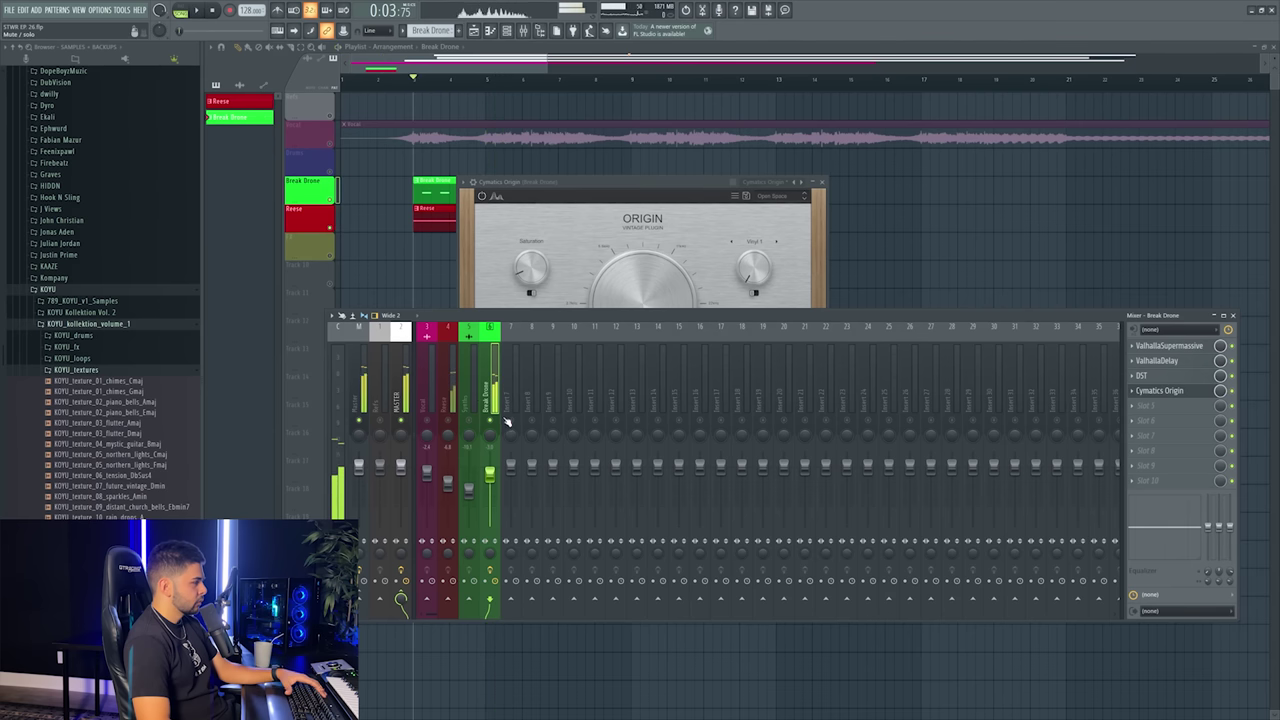
key(space)
- Unmute the Vocal track, play from just before bar 3, and lower the Reese mixer volume to 60%
drag(411, 86, 404, 78)
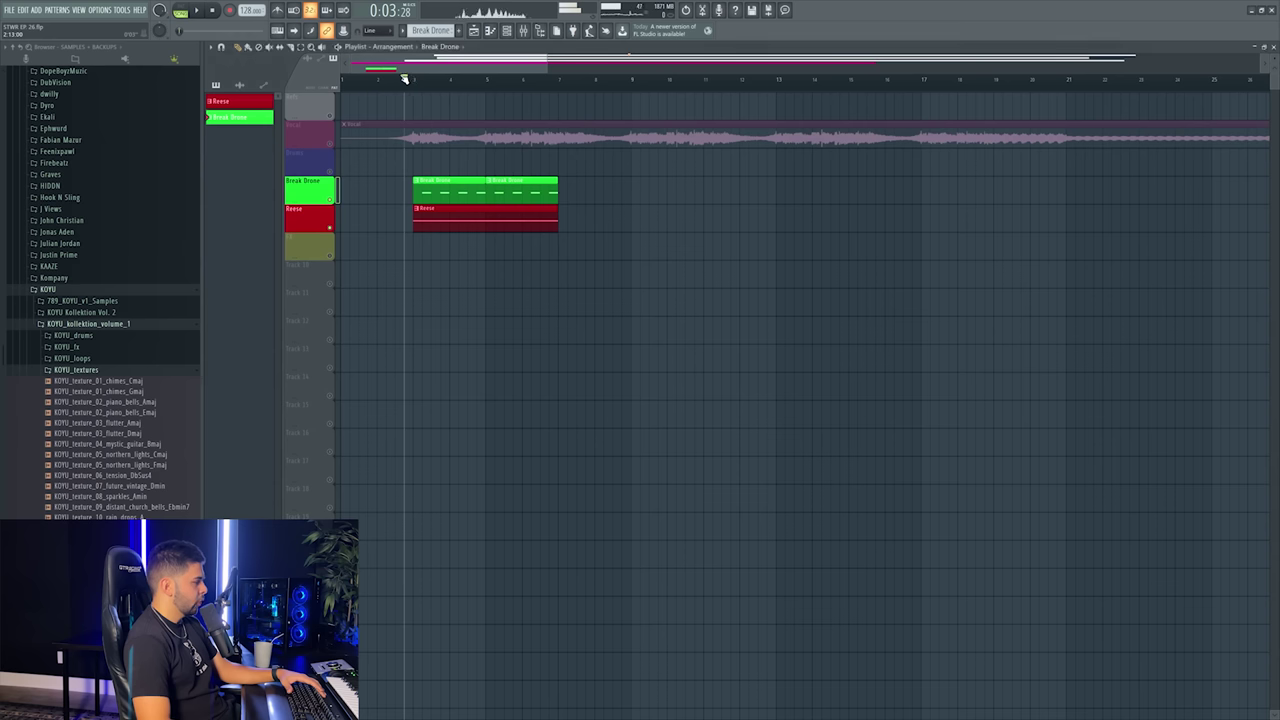
click(331, 142)
key(space)
key(F9)
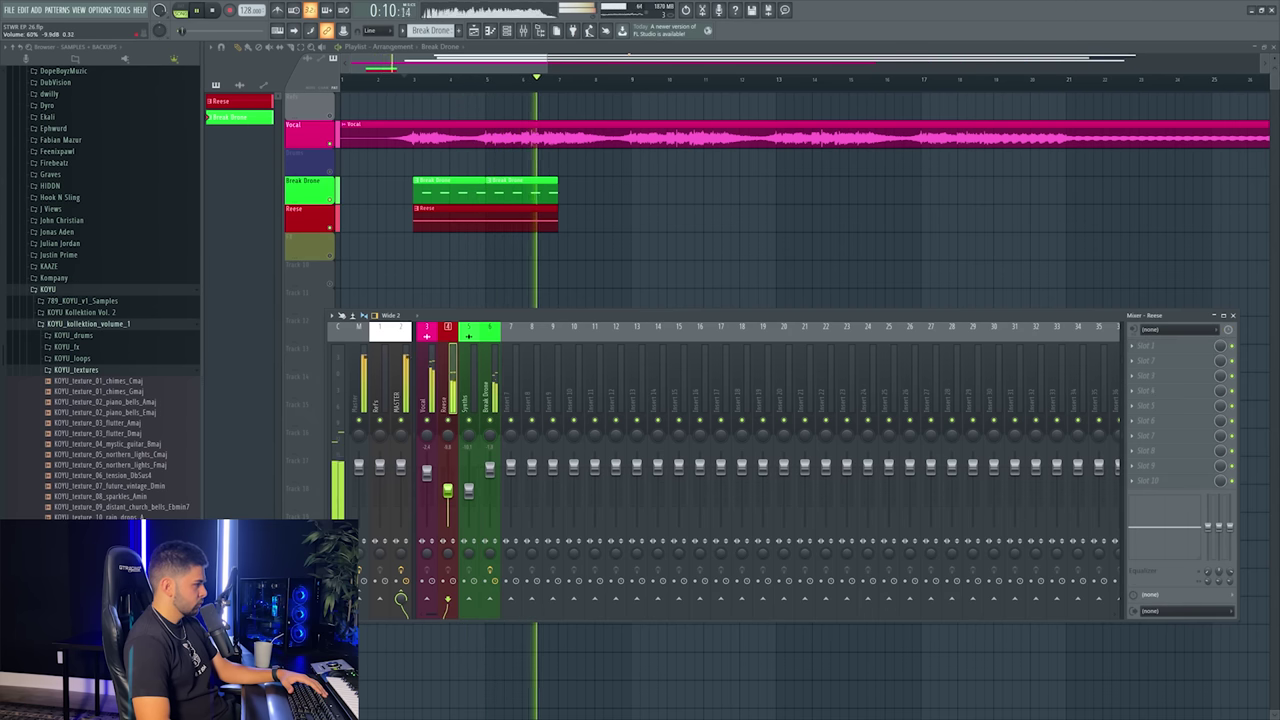
key(space)
- Show the channel rack above the mixer and open the Analog Lab V notes of the Break Drone pattern for editing
key(F6)
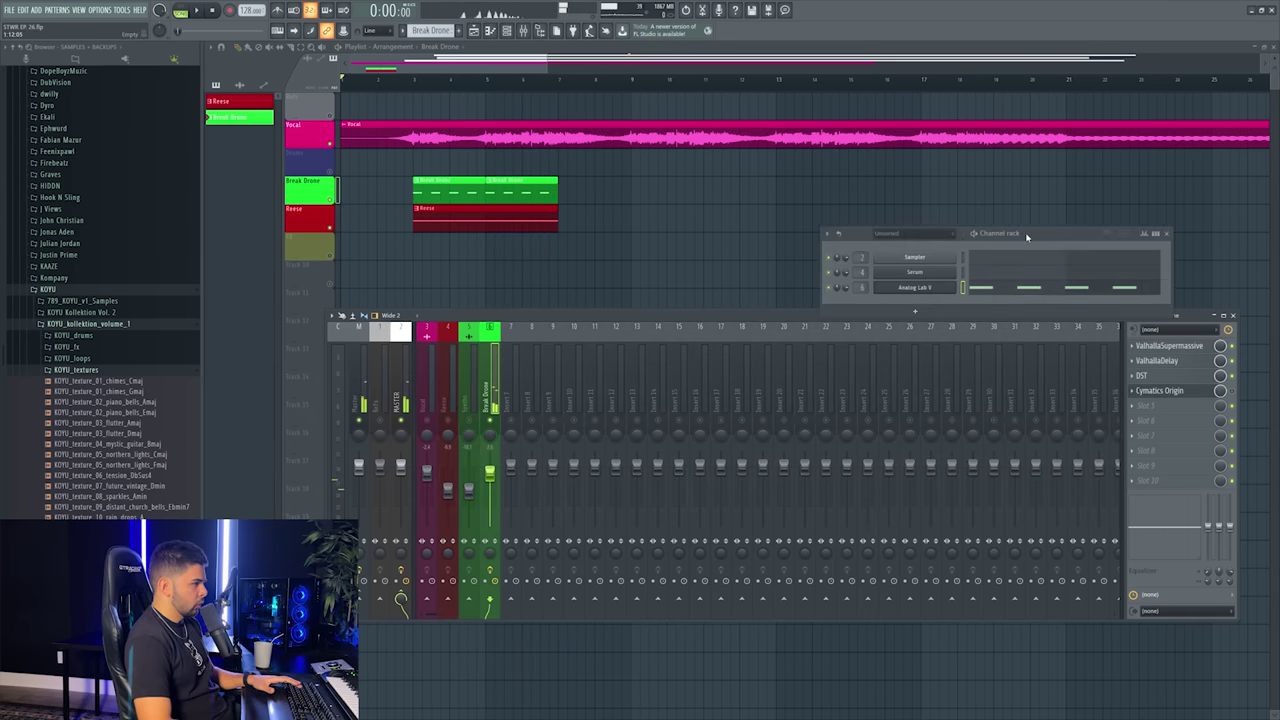
drag(1030, 236, 890, 224)
click(857, 283)
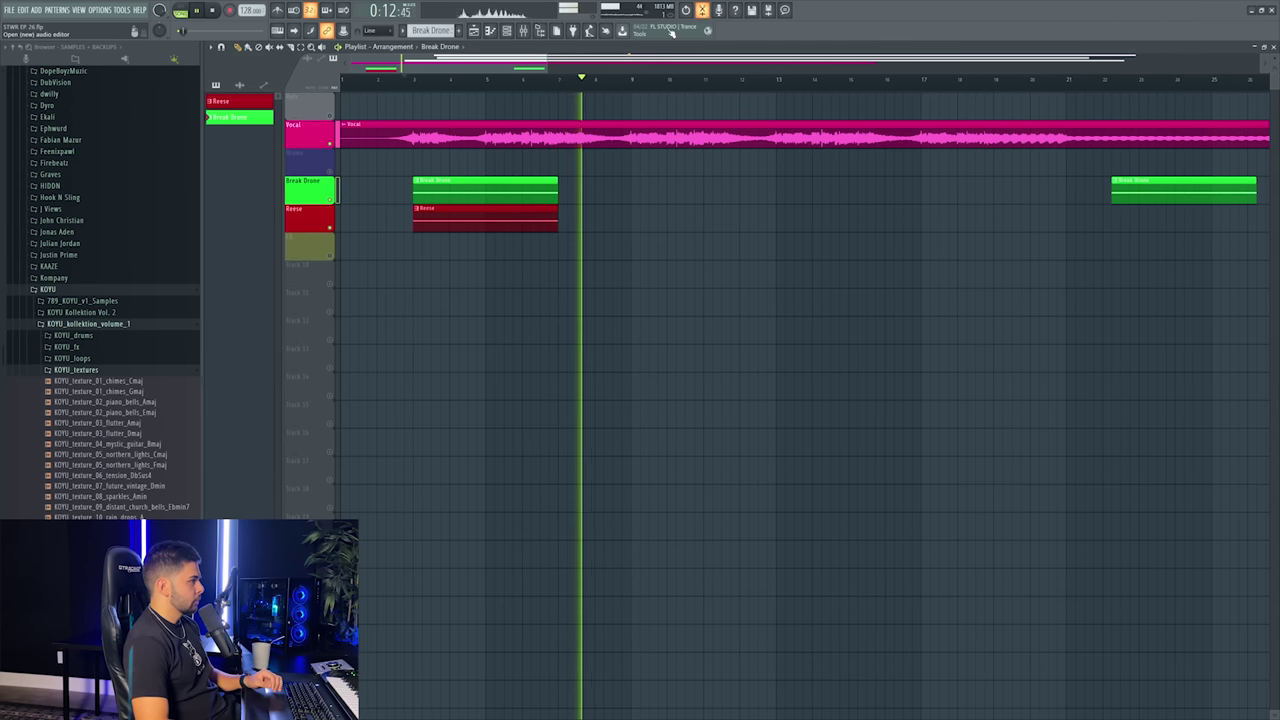
- Open the audio editor for the drone recording, then route the Drone Tail audio clip to mixer track 7 and play it
click(702, 10)
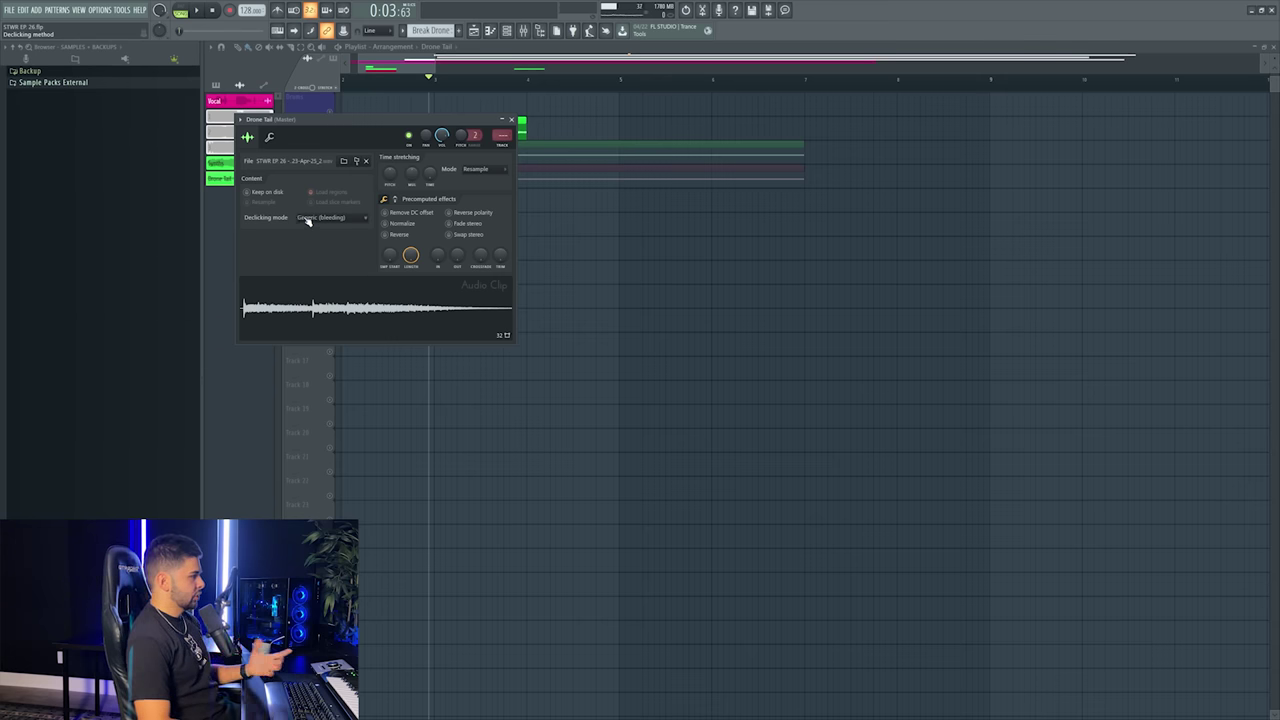
key(ctrl+l)
key(space)
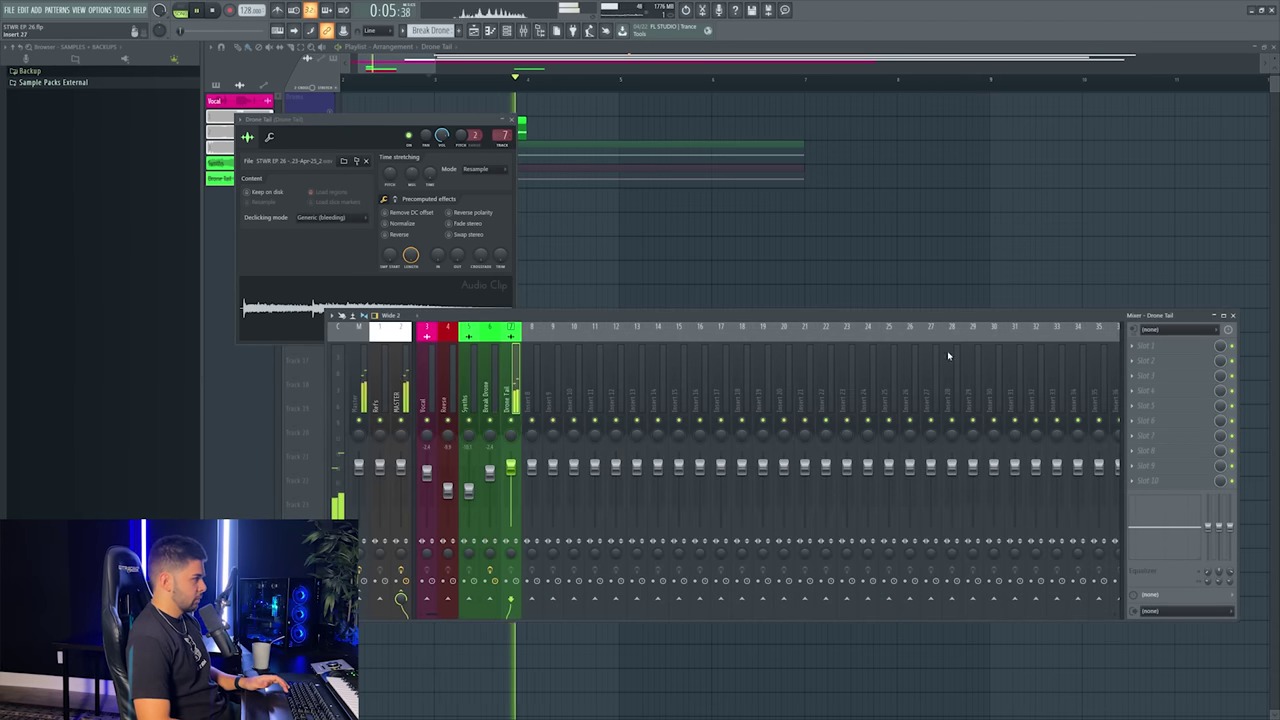
- Insert OTT in the first effect slot of the Drone Tail mixer track and reduce its depth
click(1145, 345)
click(975, 102)
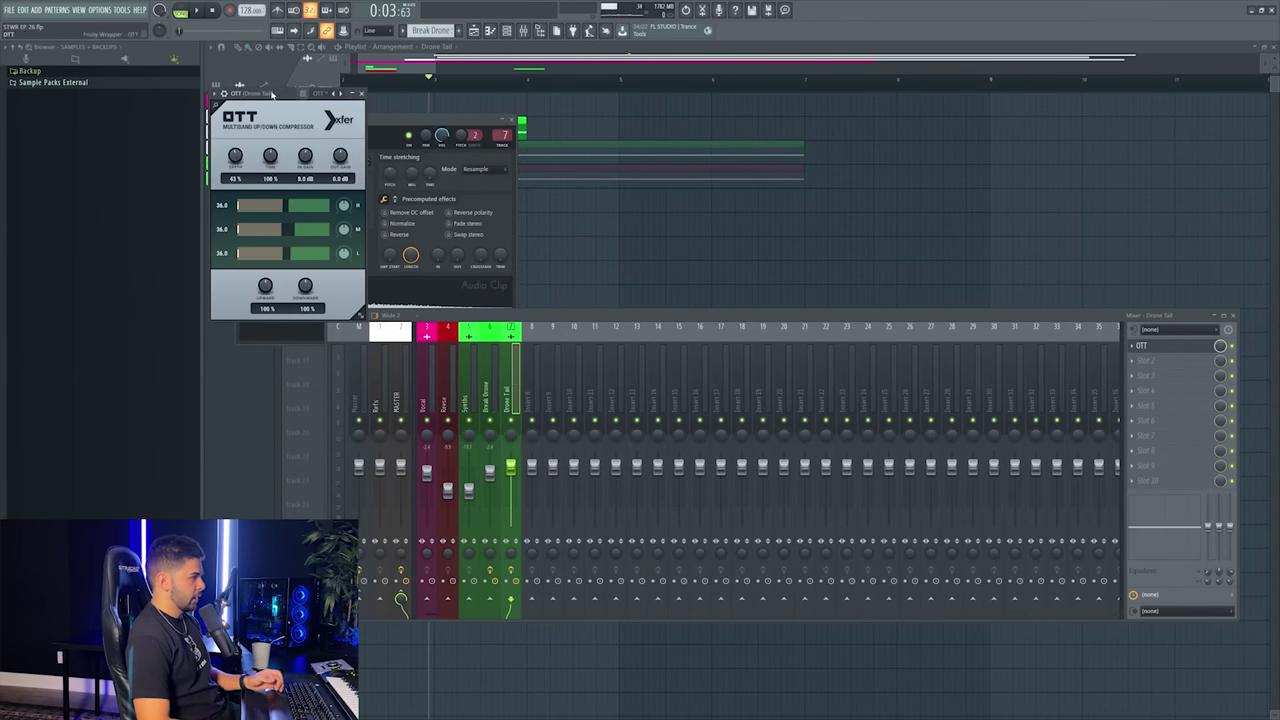
drag(272, 93, 647, 141)
drag(610, 203, 587, 240)
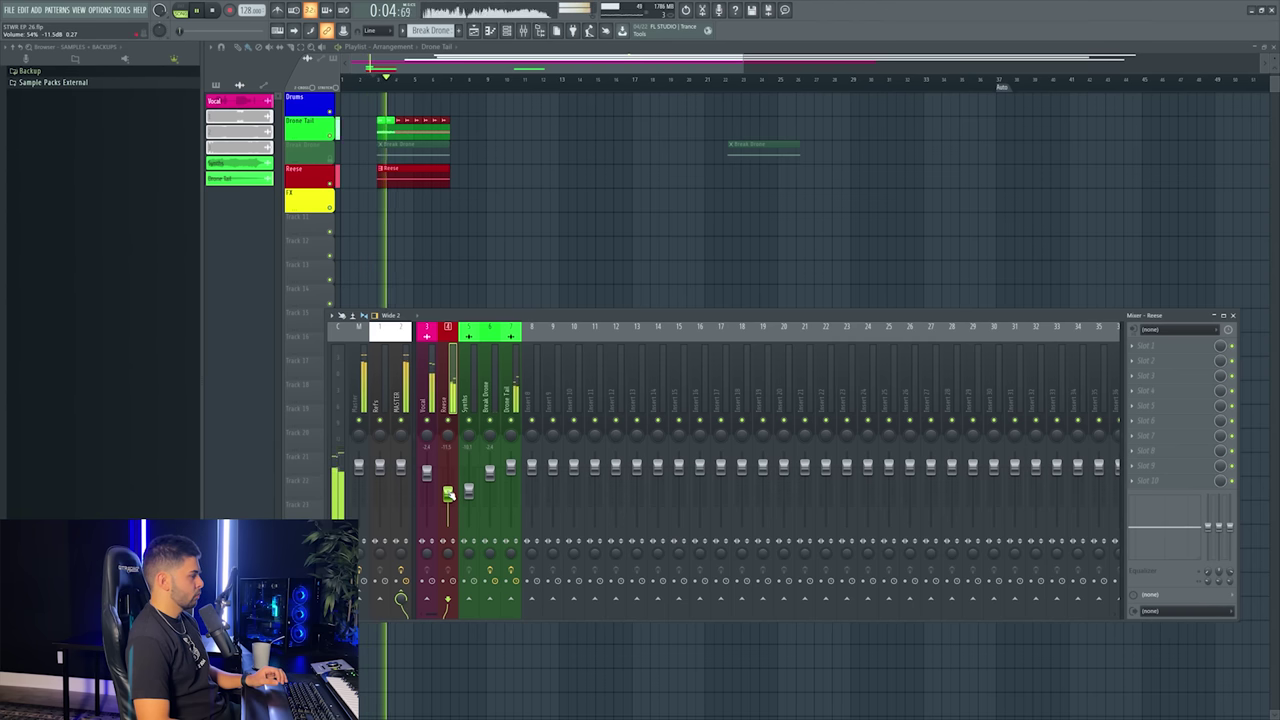
scroll(414, 82, up, 2)
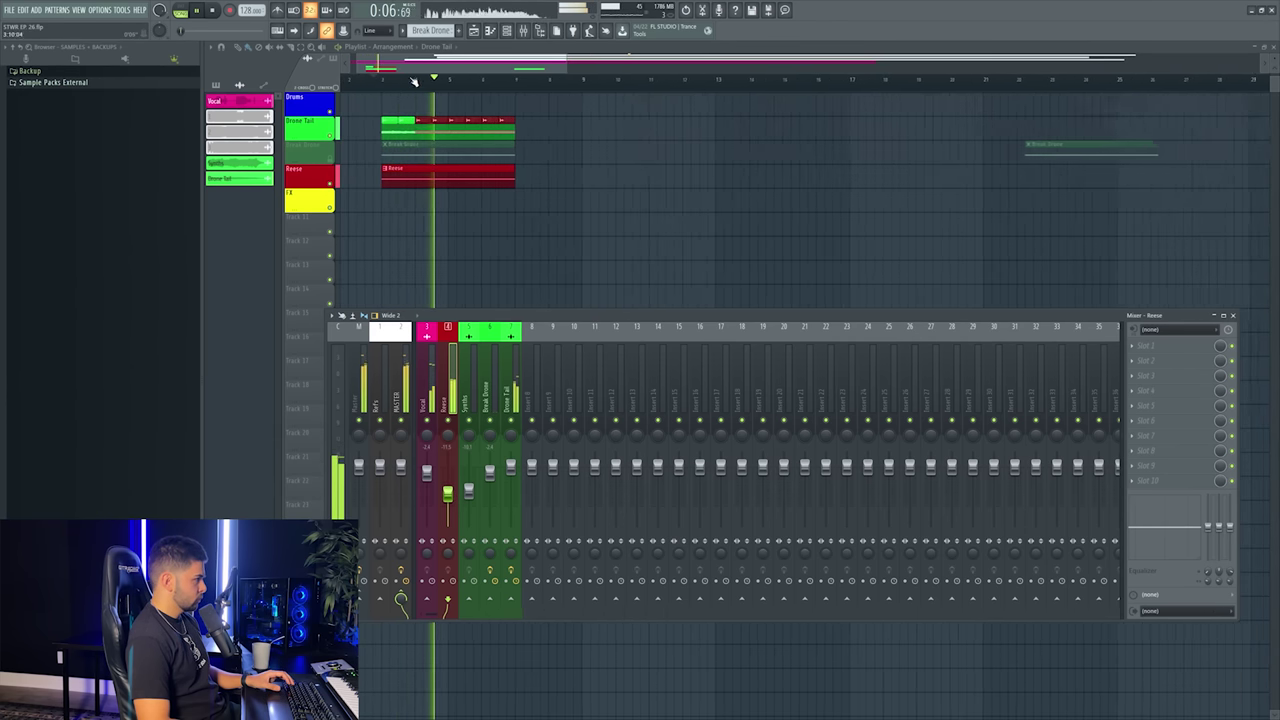
- Stop playback and repeat the Drone Tail and Reese clips so both run from bar 3 to bar 11
key(F9)
scroll(432, 133, up, 2)
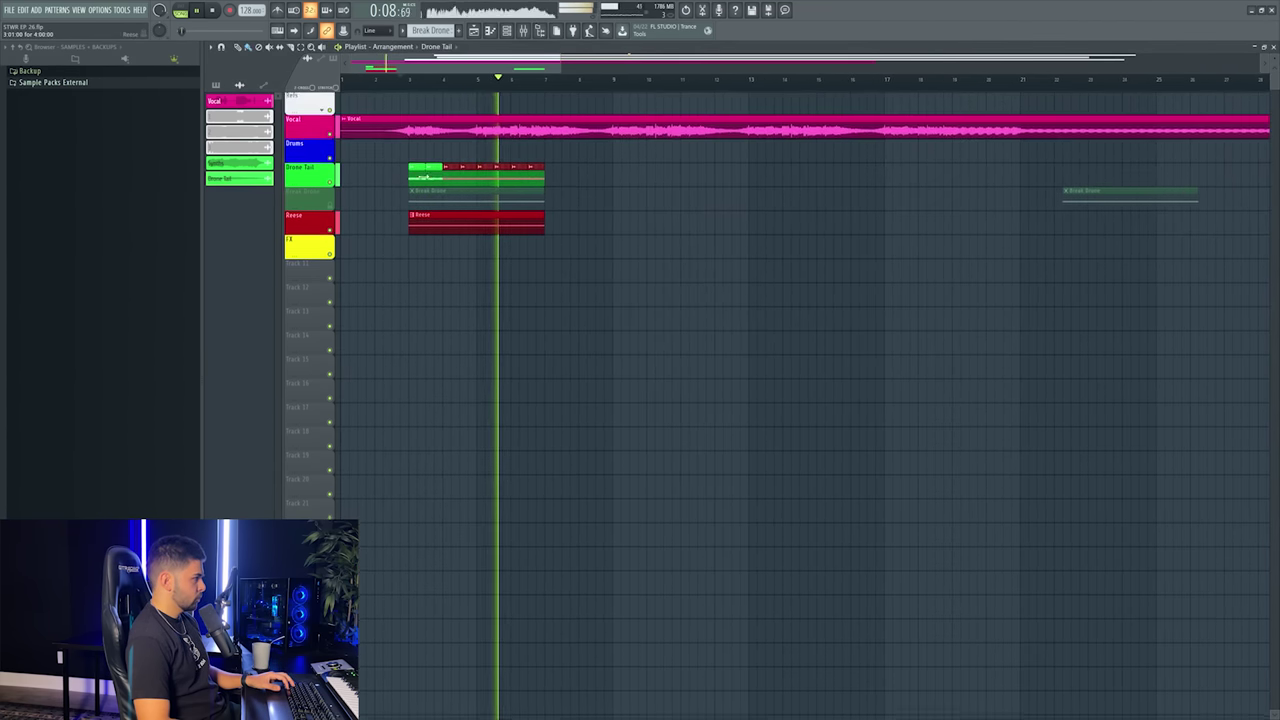
key(space)
drag(423, 228, 570, 224)
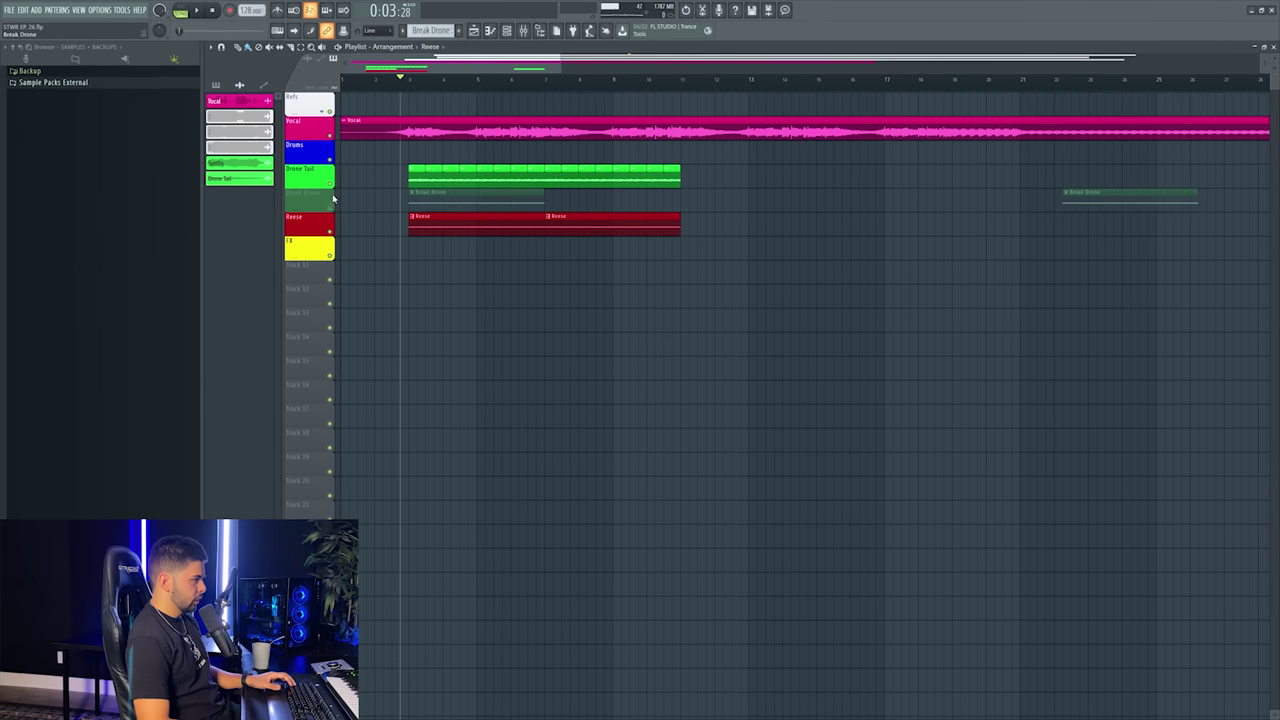
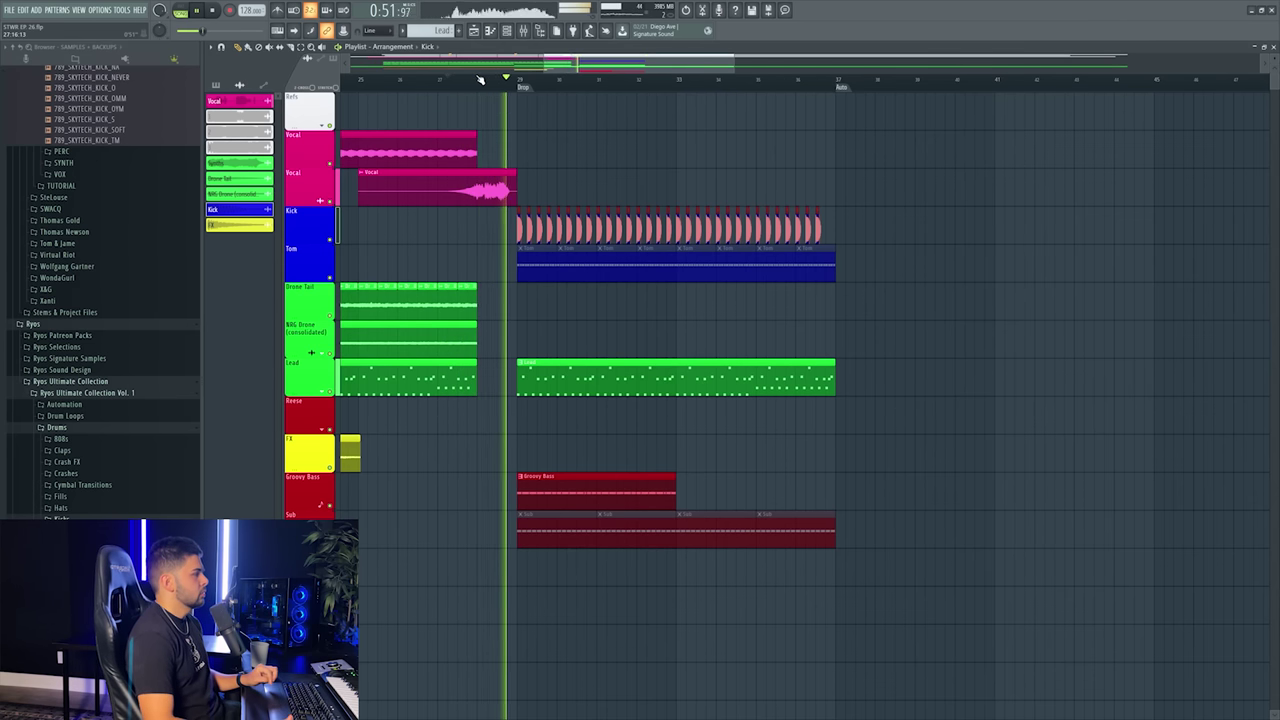
- Place an exhaust sample just before the Drop marker, swap it for Ryos - Knight Exhausts - Hey Child, and play the drop
key(space)
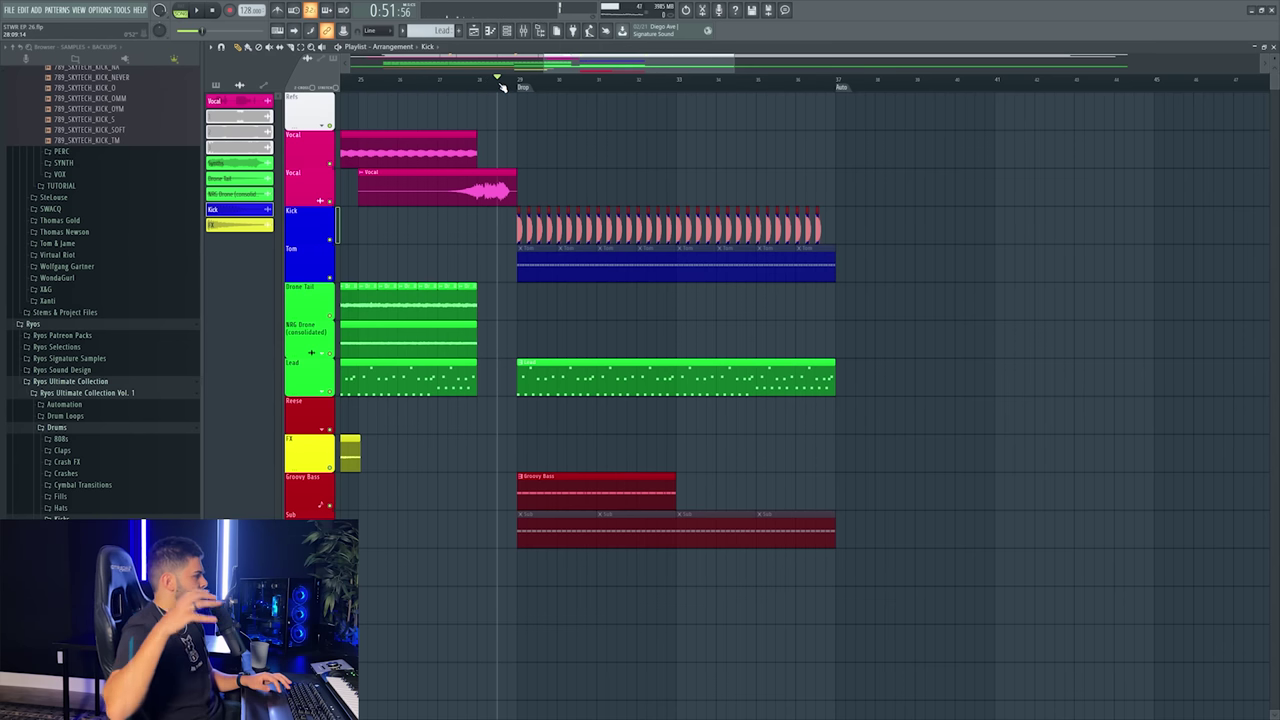
scroll(95, 446, up, 15)
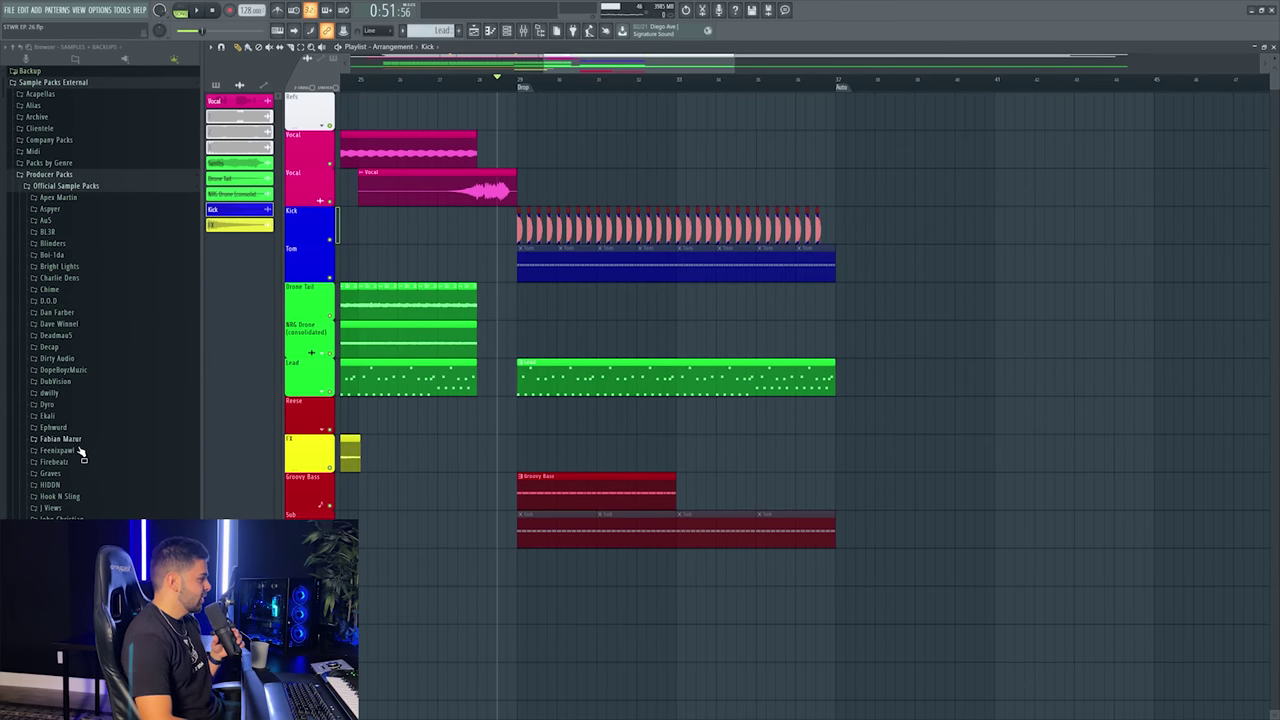
scroll(62, 494, down, 4)
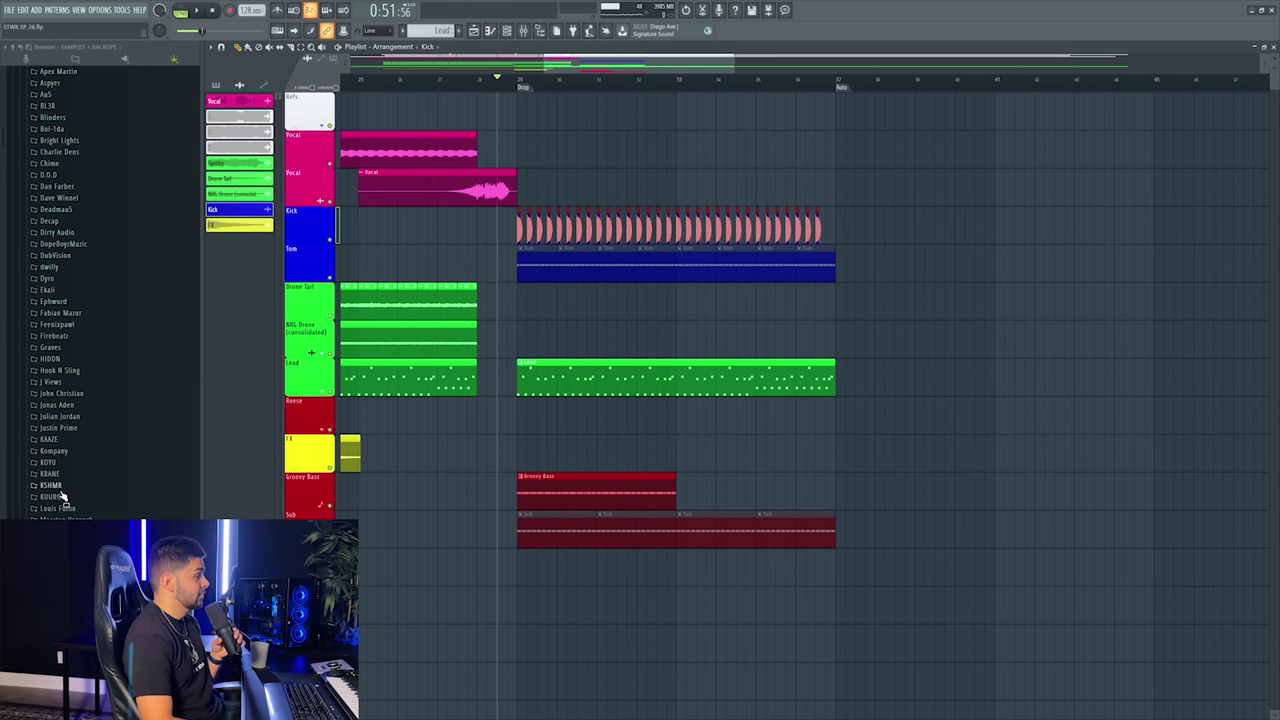
scroll(36, 500, down, 5)
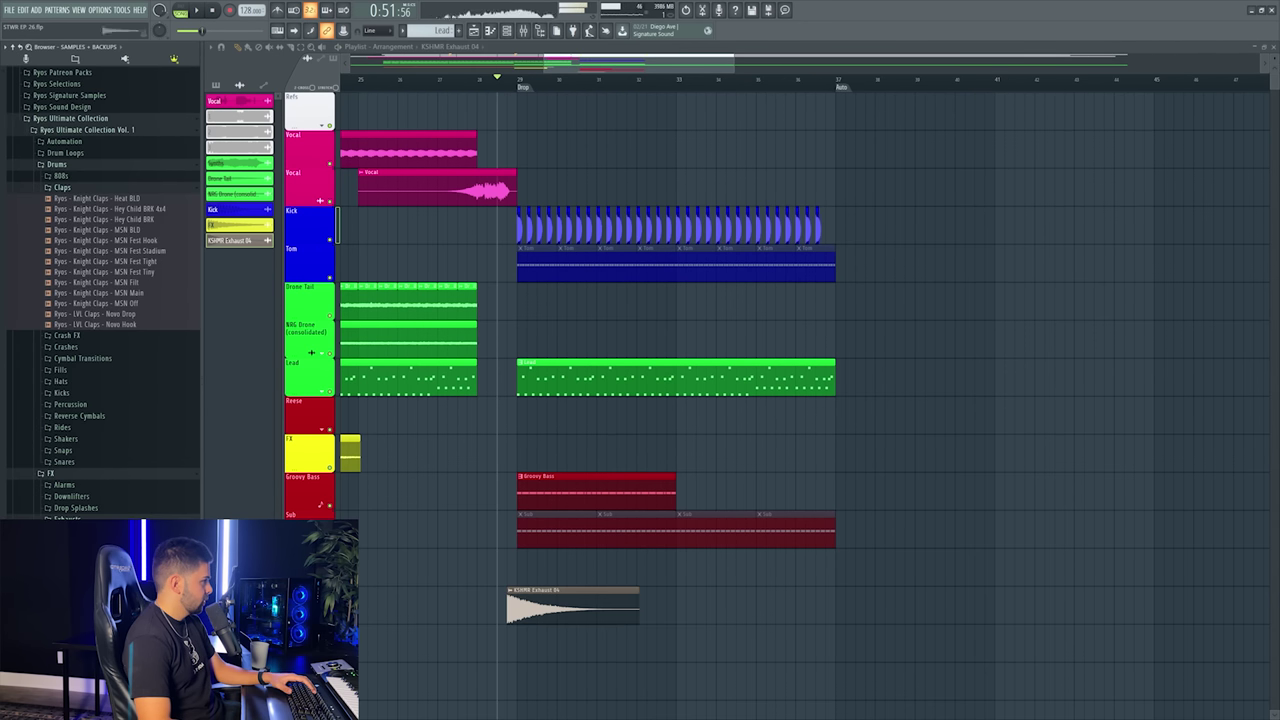
drag(110, 575, 550, 614)
key(space)
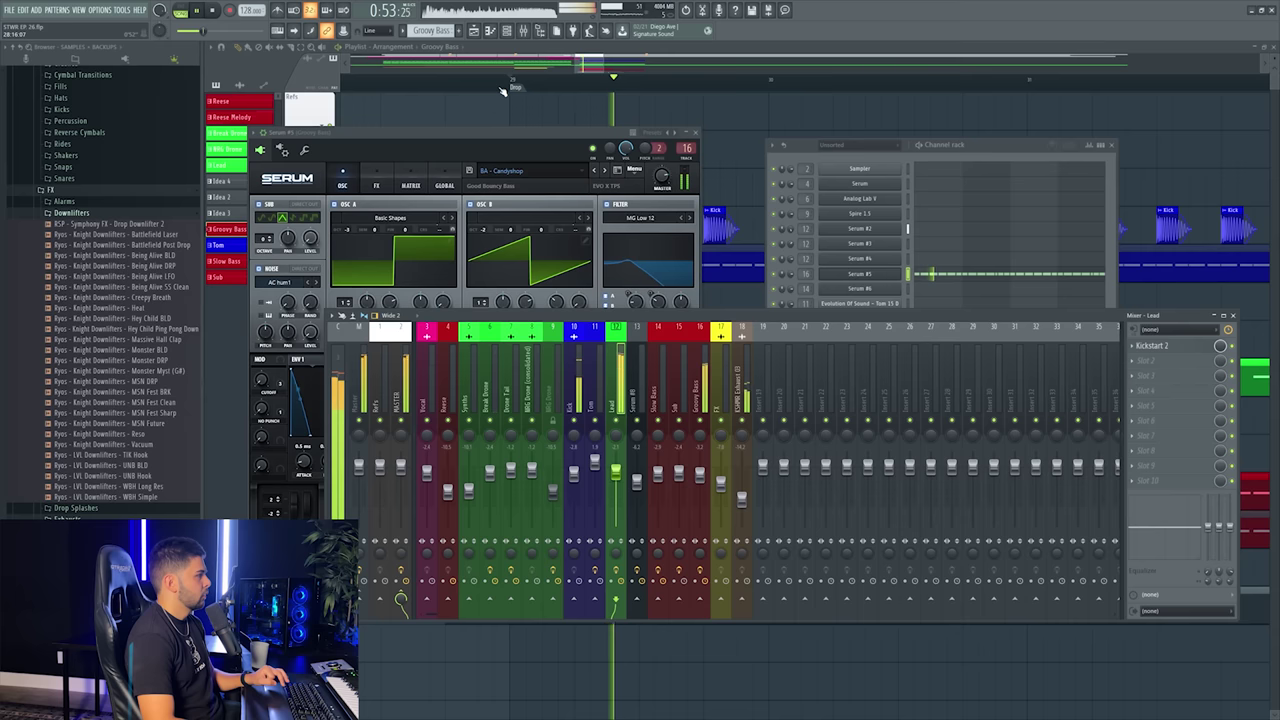
- Inspect Kickstart 2 on the Lead mixer track and the Lead - SC automation grouped under the Lead playlist track
click(1155, 345)
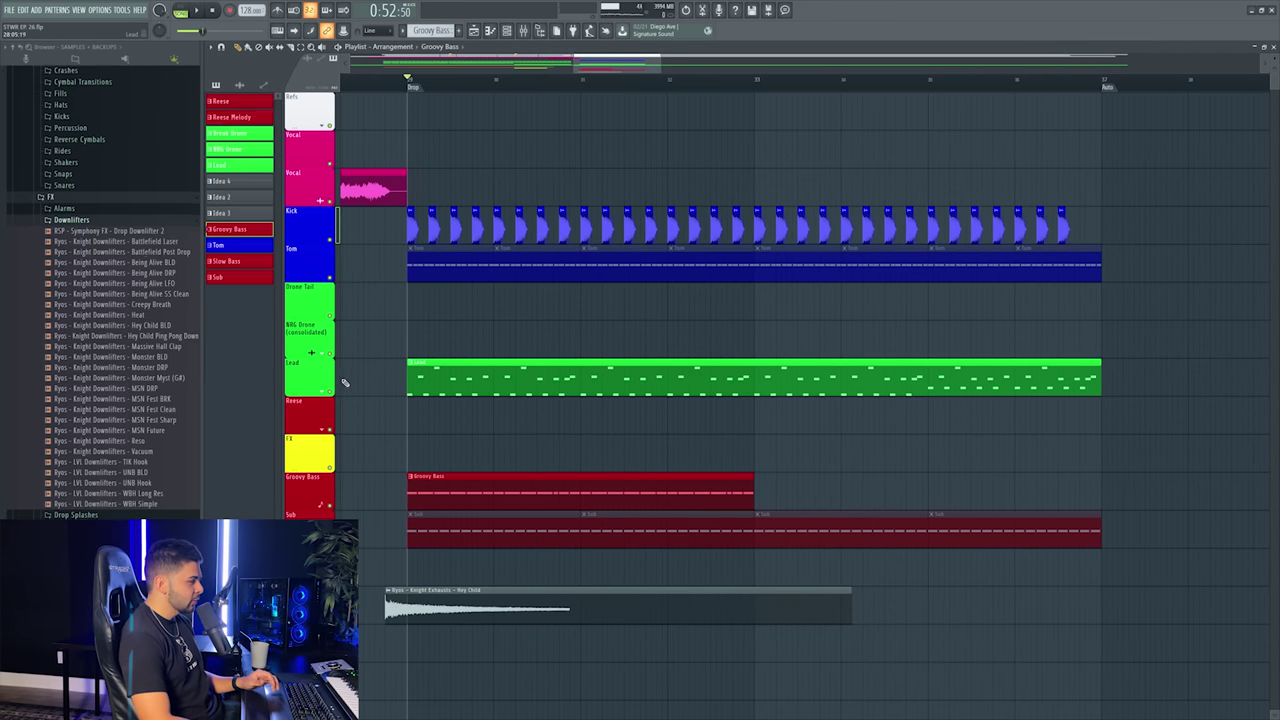
click(326, 392)
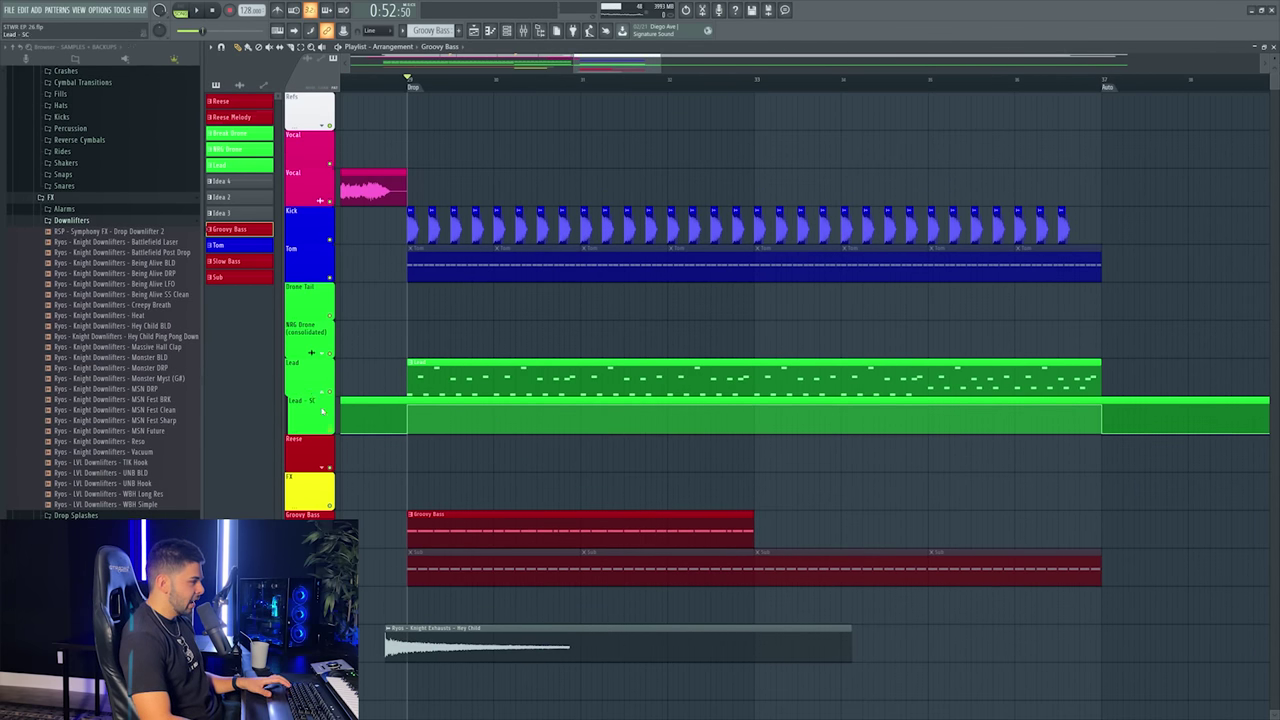
click(325, 392)
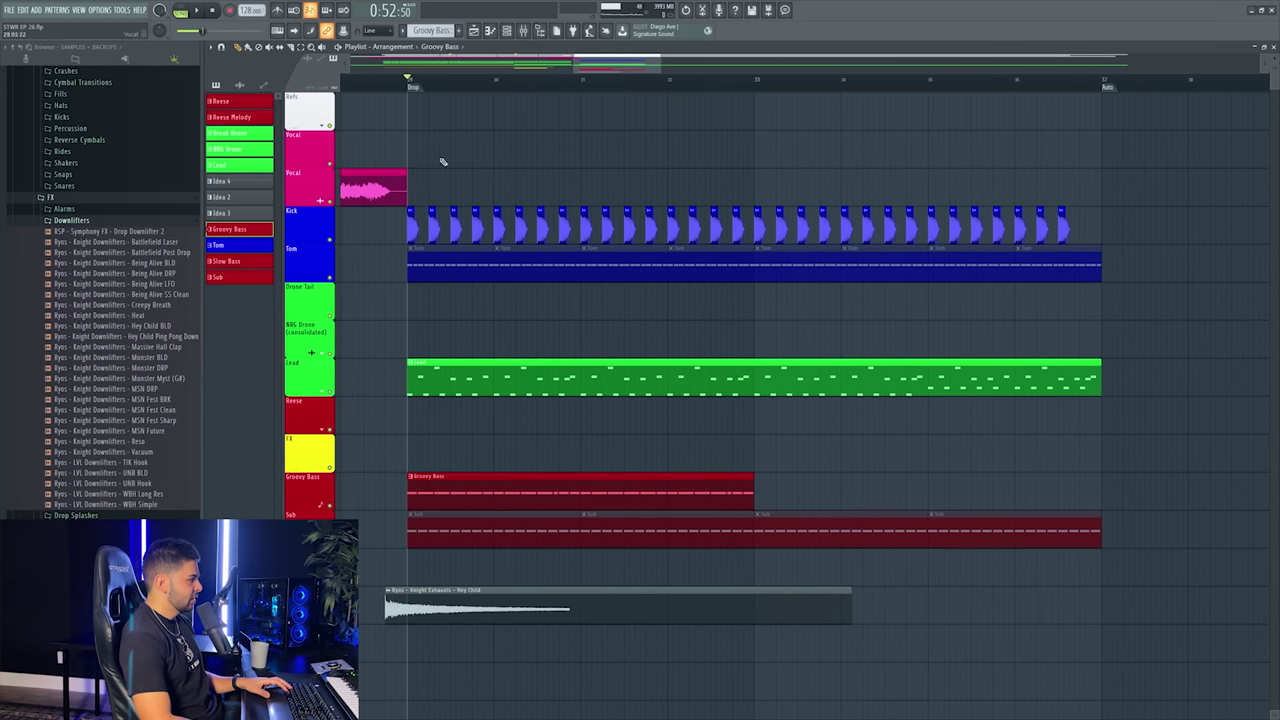
- Play the drop from its start with the mixer shown, and check the exhaust sample's mixer track
click(540, 32)
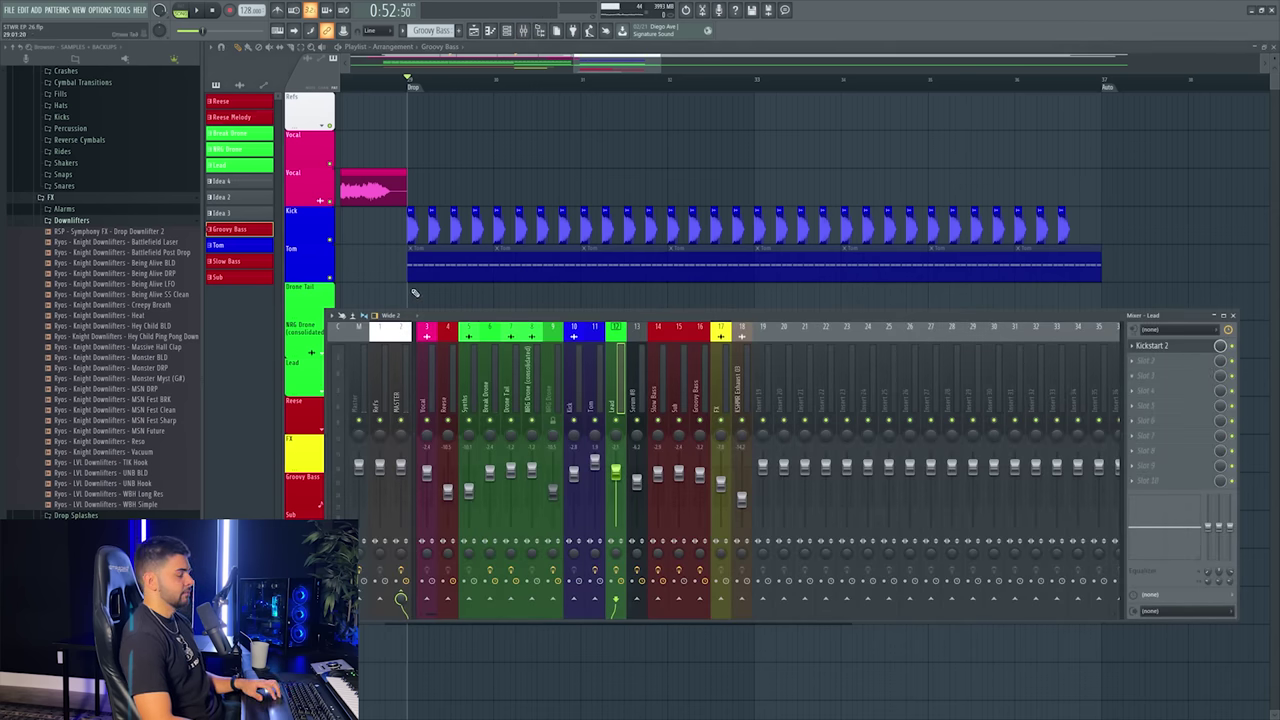
click(391, 79)
key(space)
scroll(391, 80, down, 3)
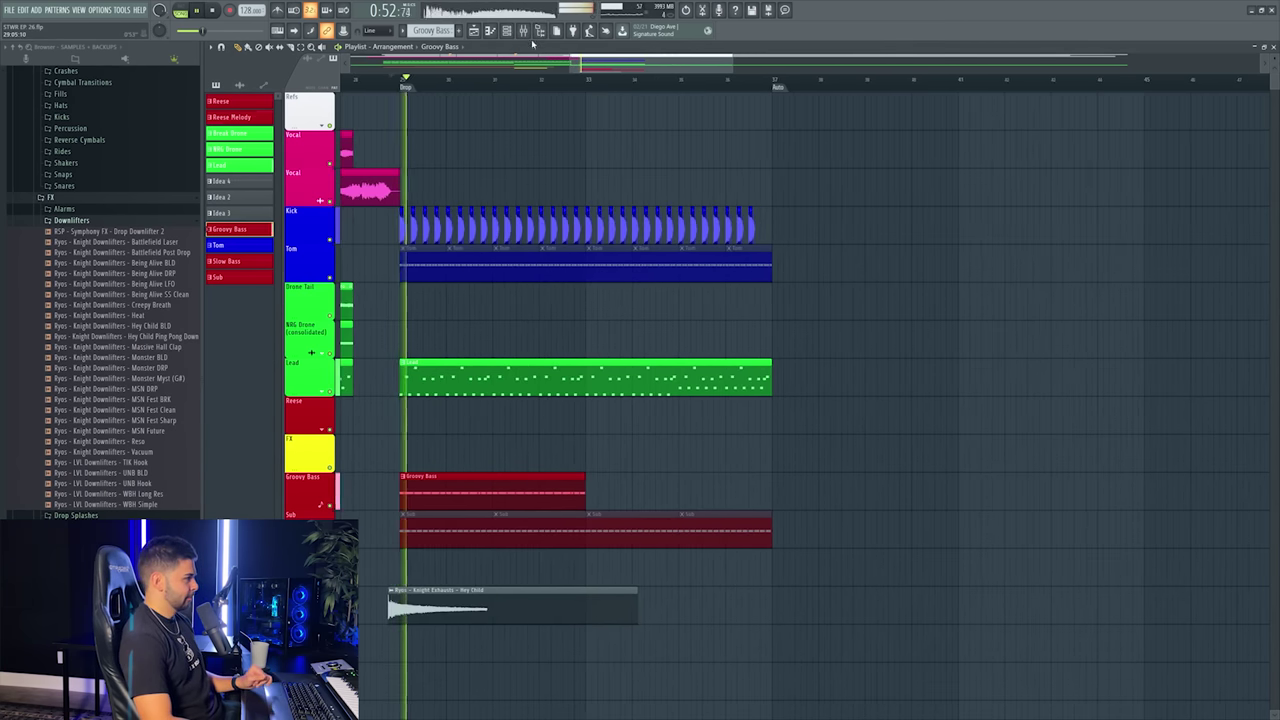
click(540, 32)
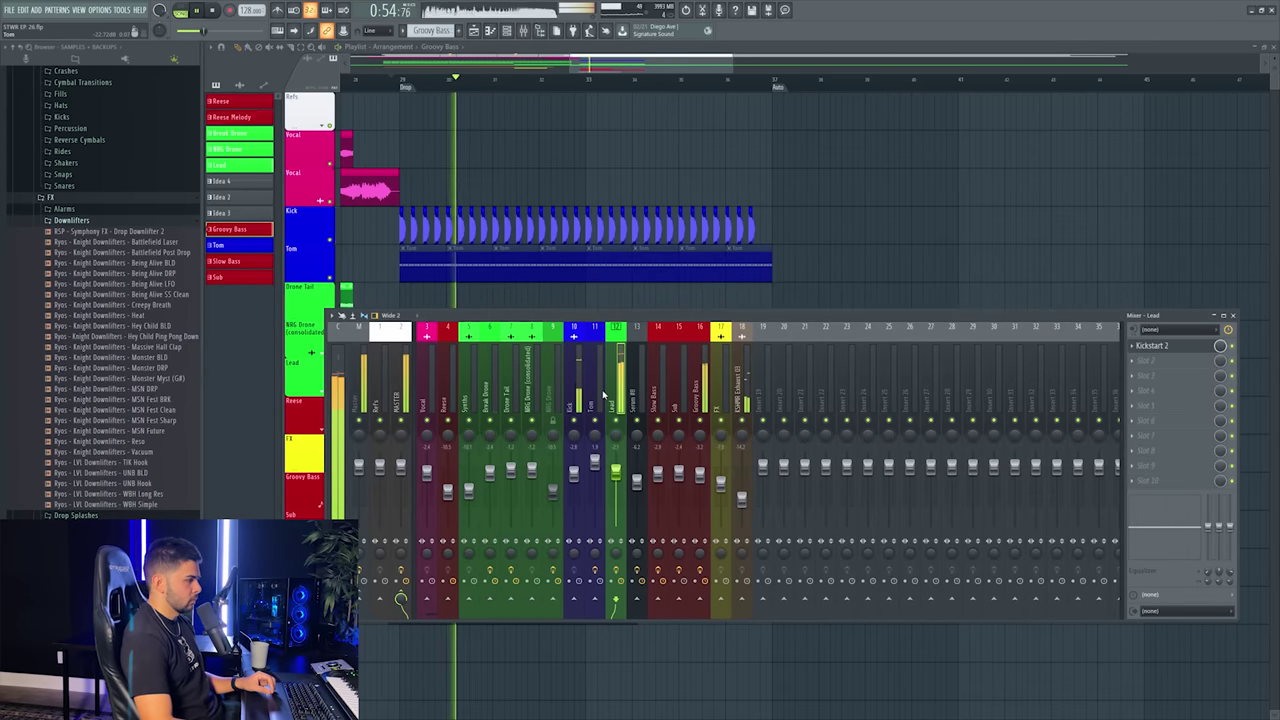
click(743, 395)
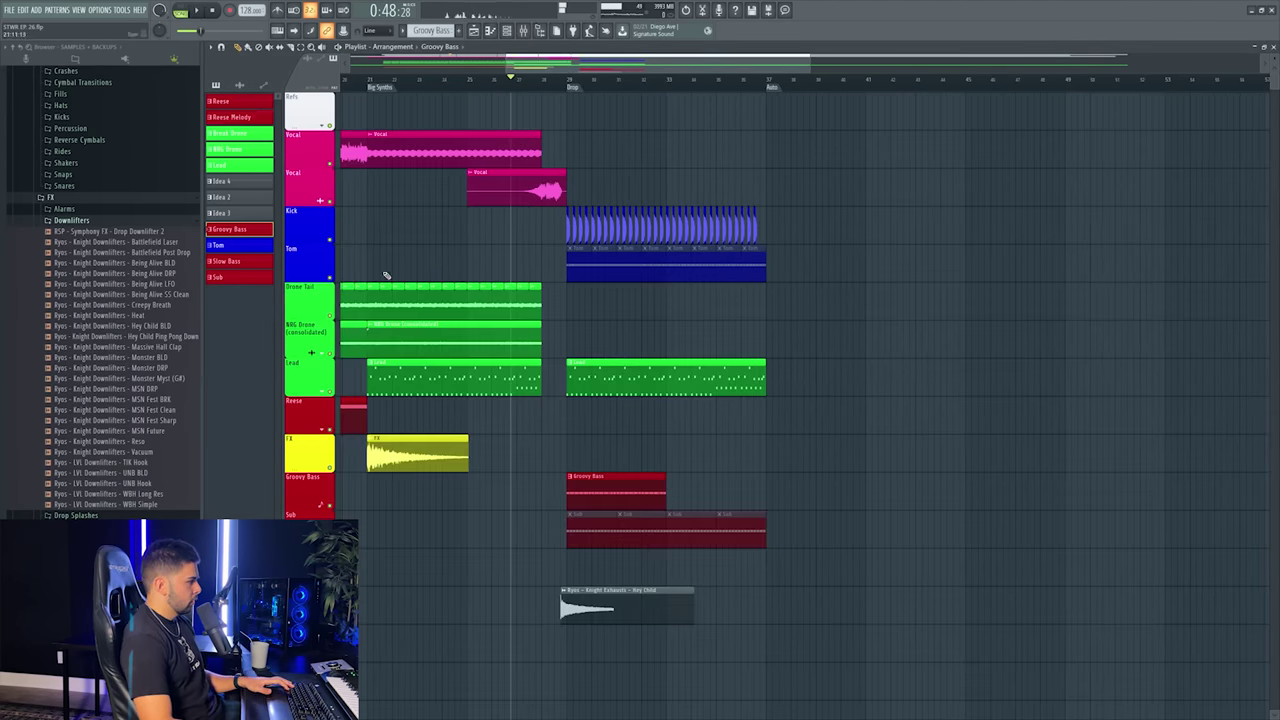
- Unmute the Tom clips and review the Tom pattern's notes in the piano roll
right_click(320, 248)
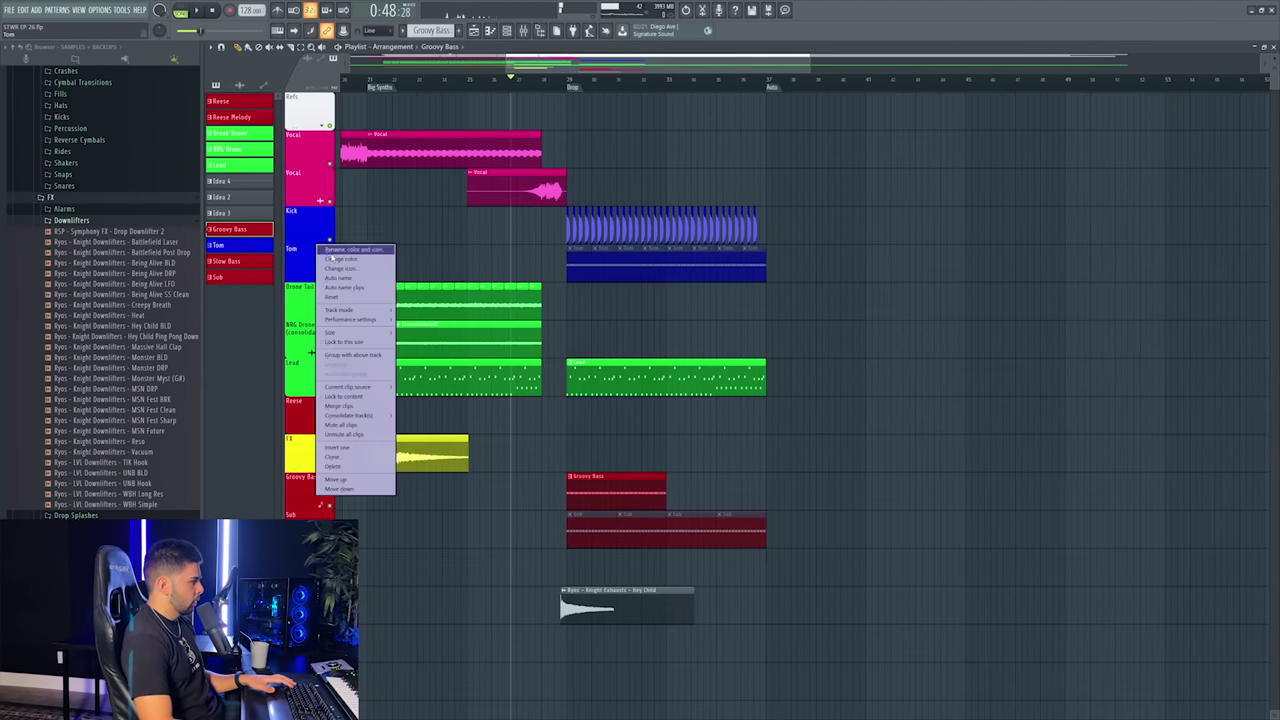
click(596, 273)
scroll(686, 491, up, 3)
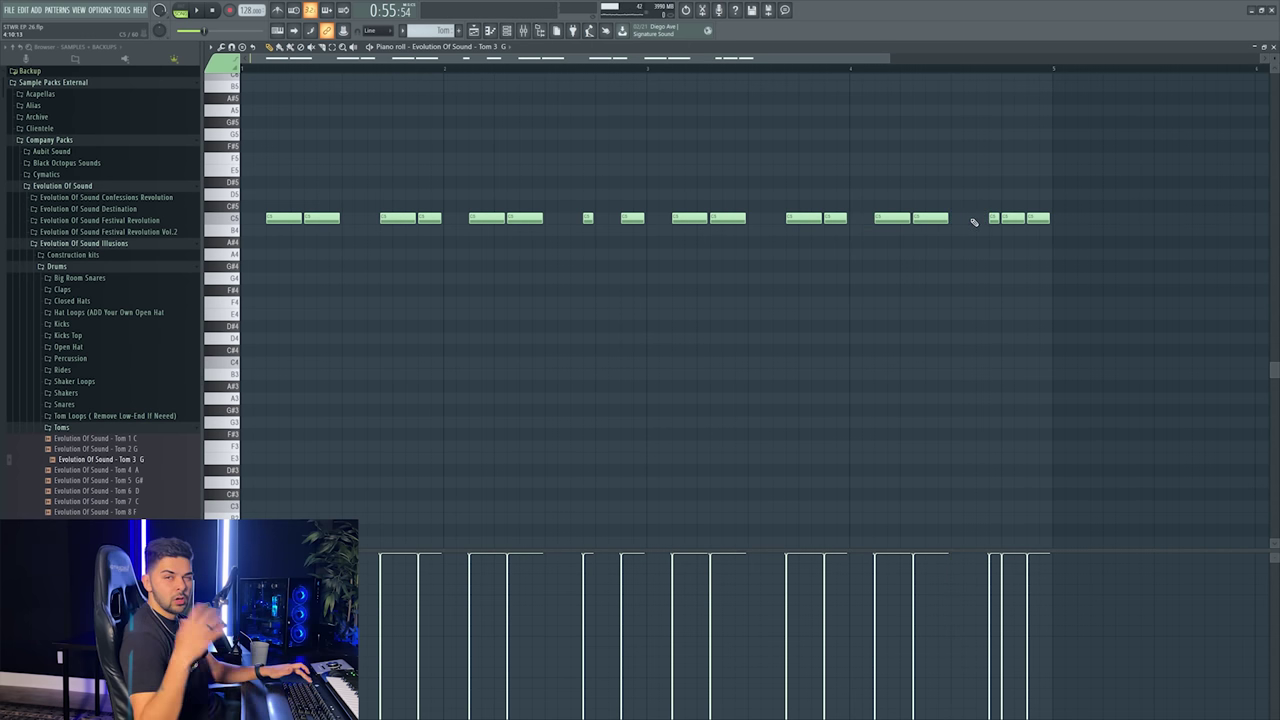
key(Escape)
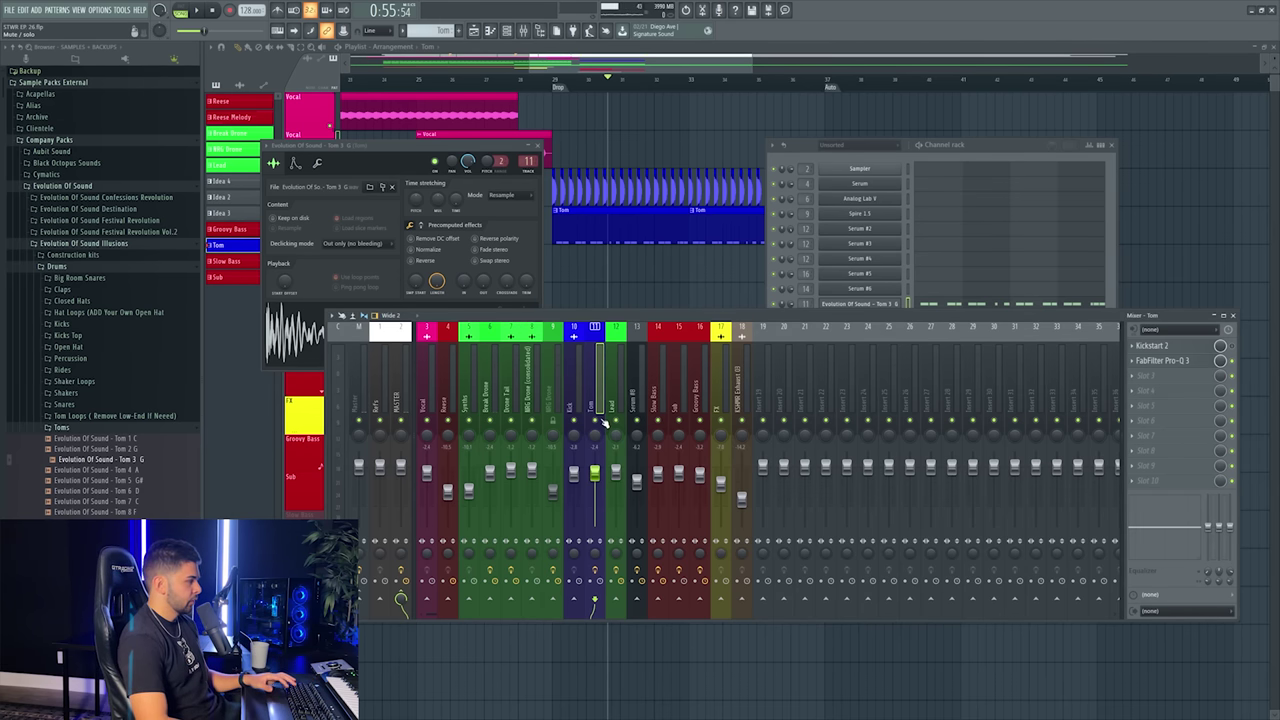
- Compare the soloed Tom mixer track with the full mix from the drop, and repeat the Groovy Bass clip to bar 37
key(space)
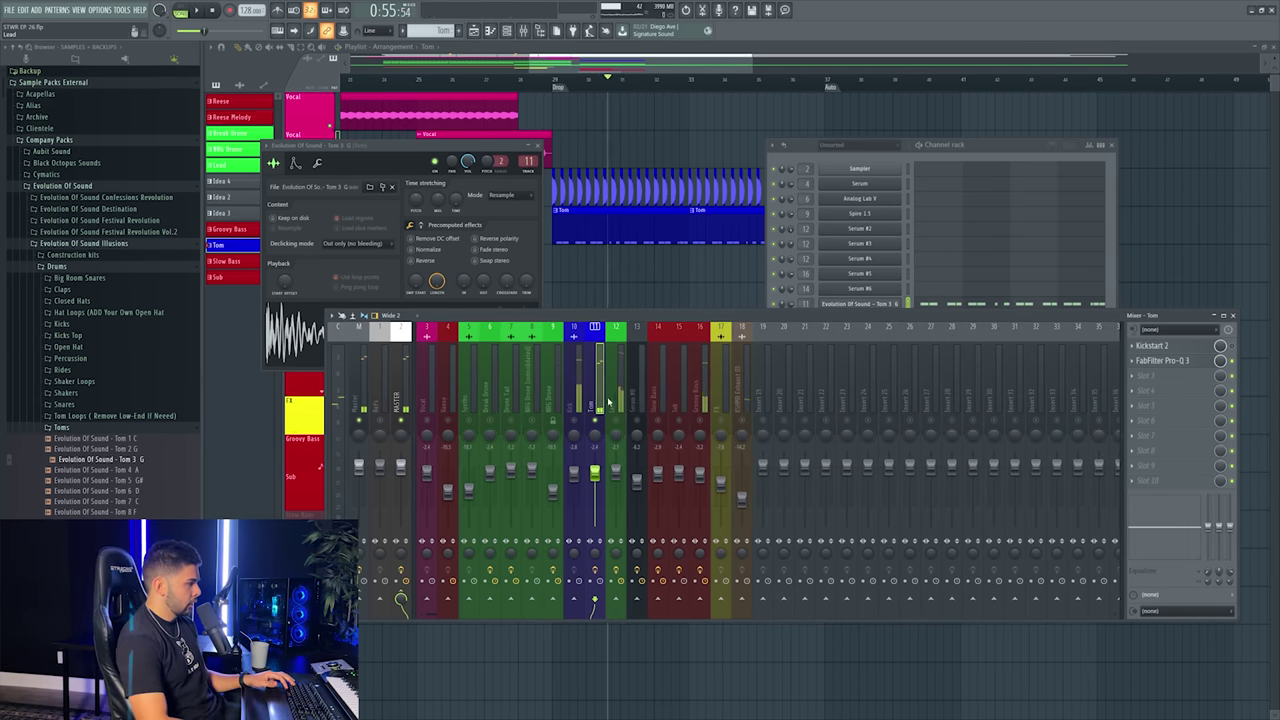
right_click(604, 421)
click(555, 80)
key(space)
key(F9)
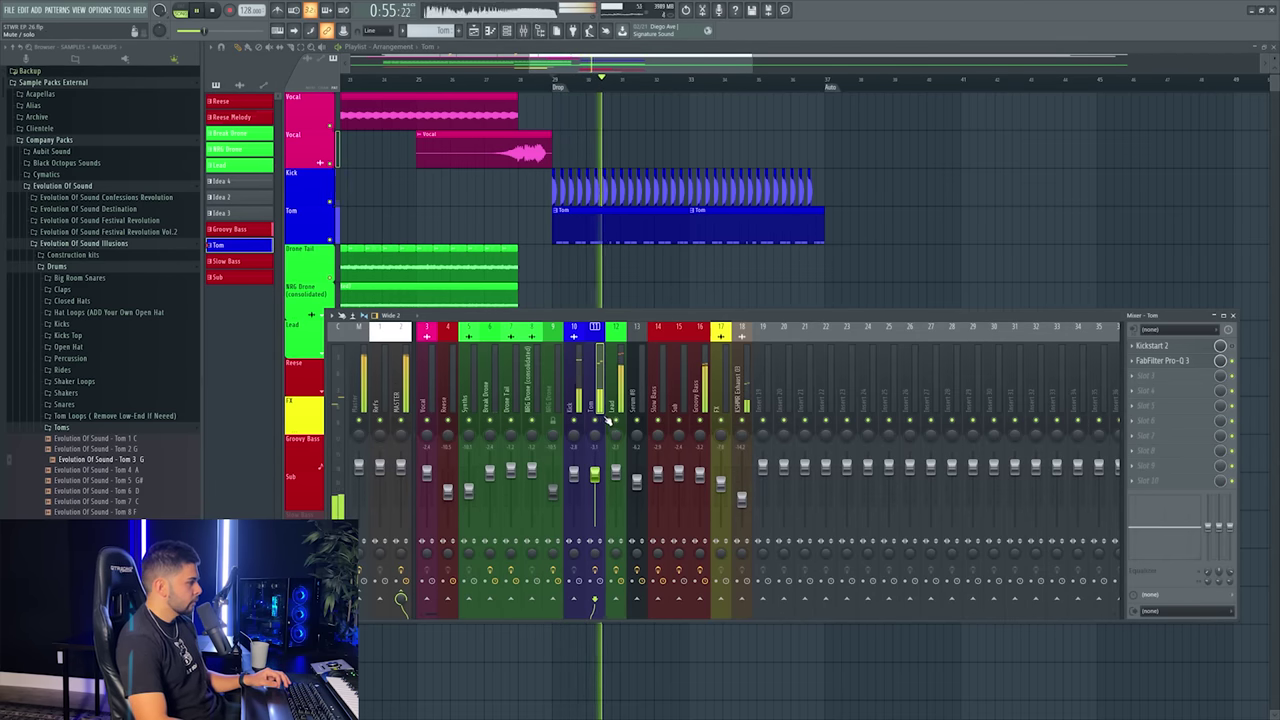
click(580, 460)
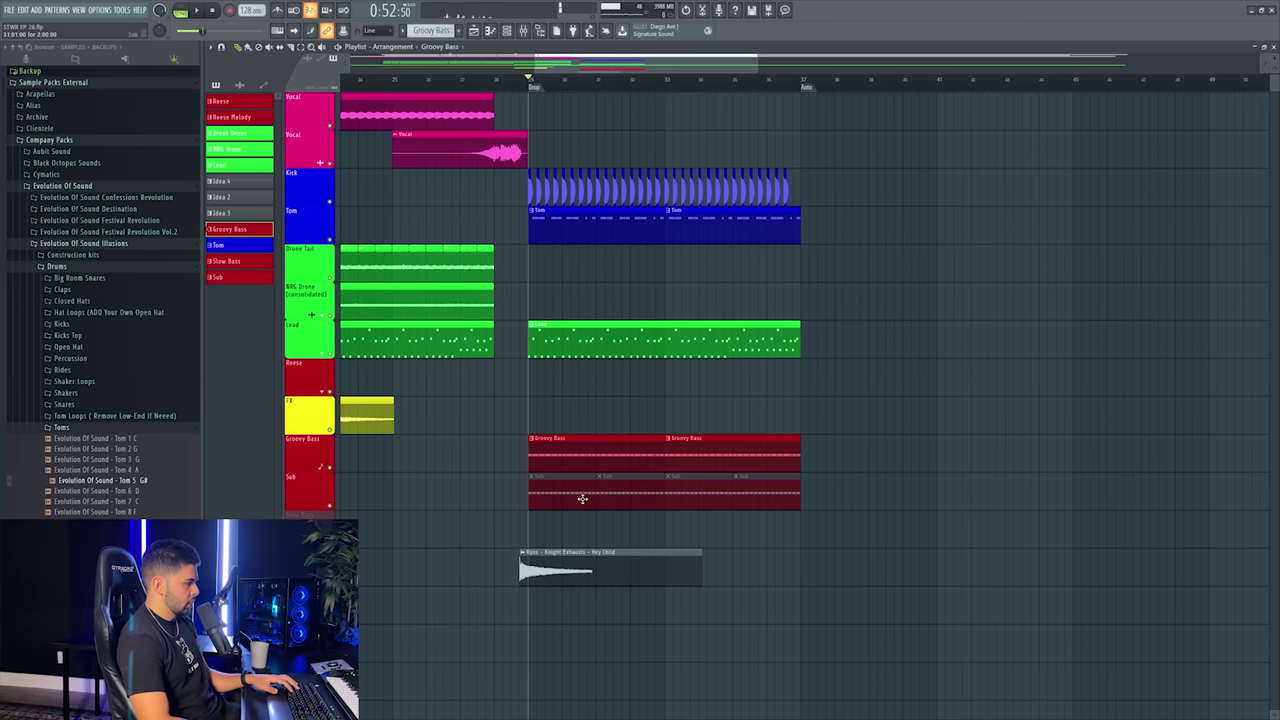
- Name the Knight Exhausts sample "Exhaust" in the playlist and colour it yellow like the FX track
scroll(580, 498, down, 4)
middle_click(312, 412)
key(F2)
click(349, 408)
scroll(315, 422, up, 3)
right_click(312, 246)
right_click(309, 286)
click(332, 291)
click(348, 281)
click(478, 520)
text(Exhaust)
key(Return)
right_click(302, 304)
click(336, 334)
scroll(337, 305, down, 3)
scroll(337, 419, up, 2)
scroll(337, 419, up, 3)
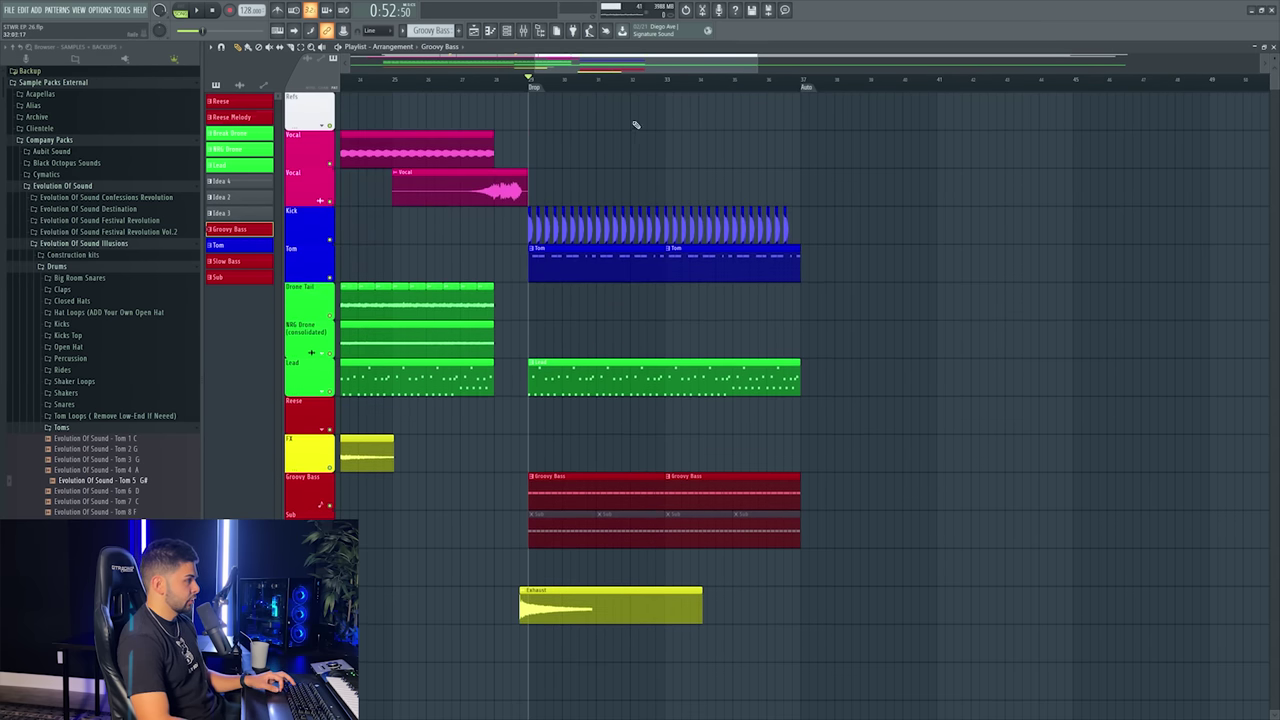
- Show the mixer and move two empty tracks directly after the Lead track, to positions 13 and 14
scroll(535, 85, down, 3)
click(517, 85)
key(F9)
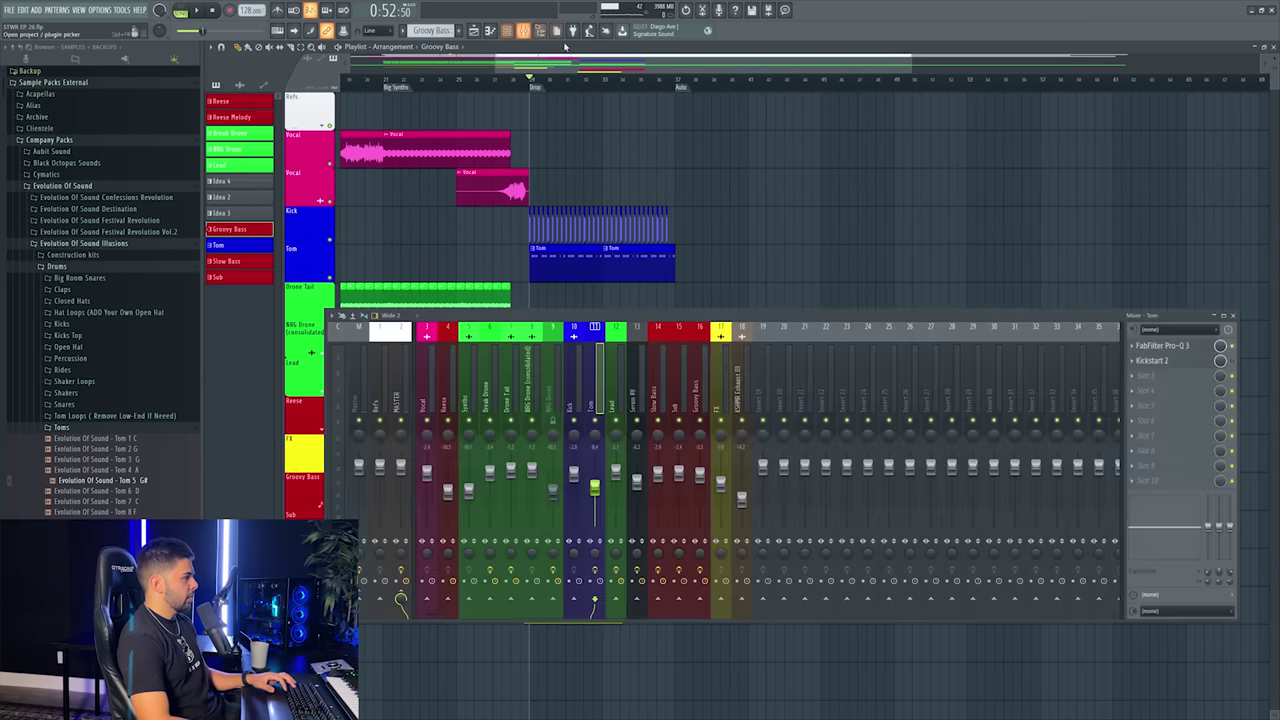
key(alt+Left)
key(alt+Left)
key(alt+Left)
key(alt+Left)
key(alt+Left)
key(alt+Left)
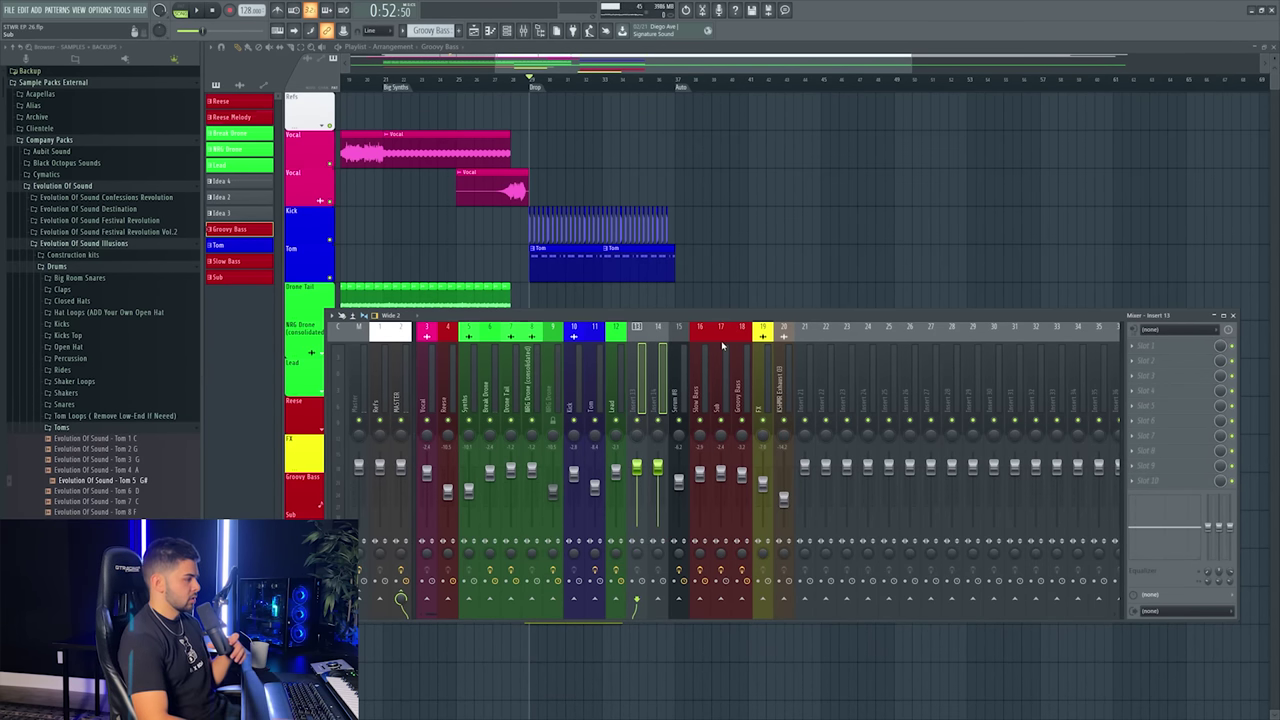
- Name mixer track 13 "Lead Verb" and colour it green
right_click(641, 386)
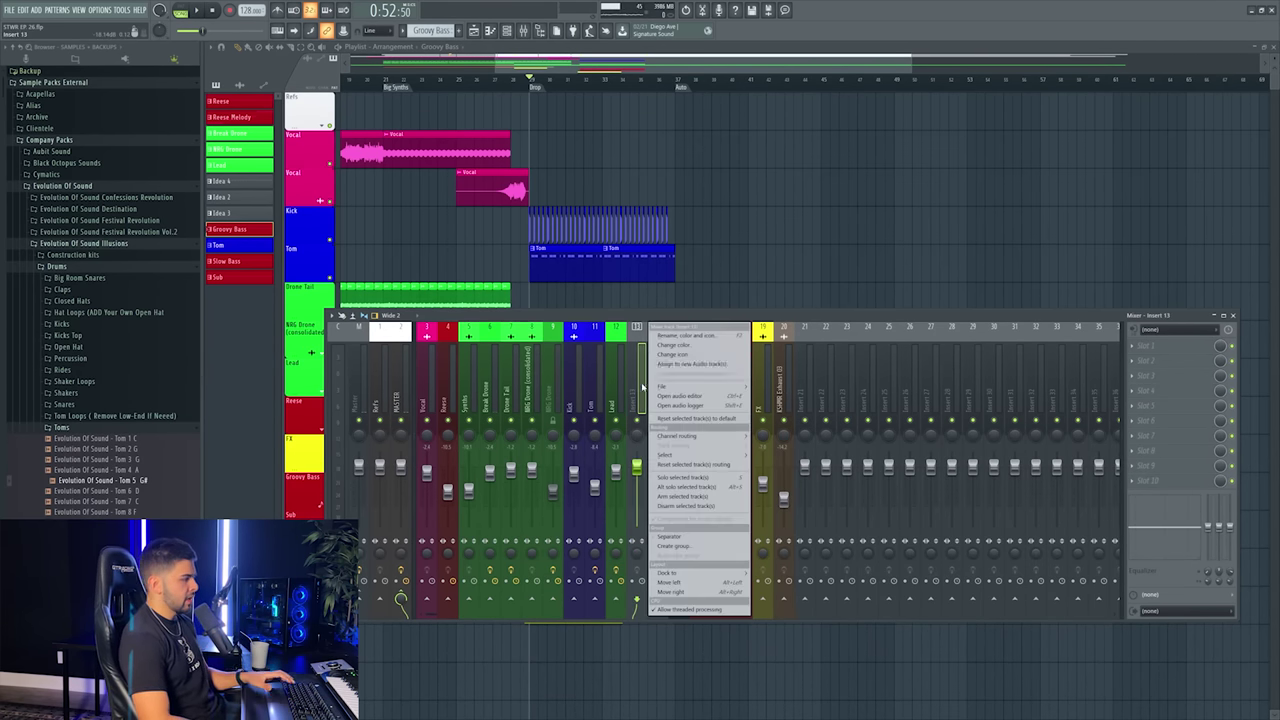
click(663, 336)
click(821, 570)
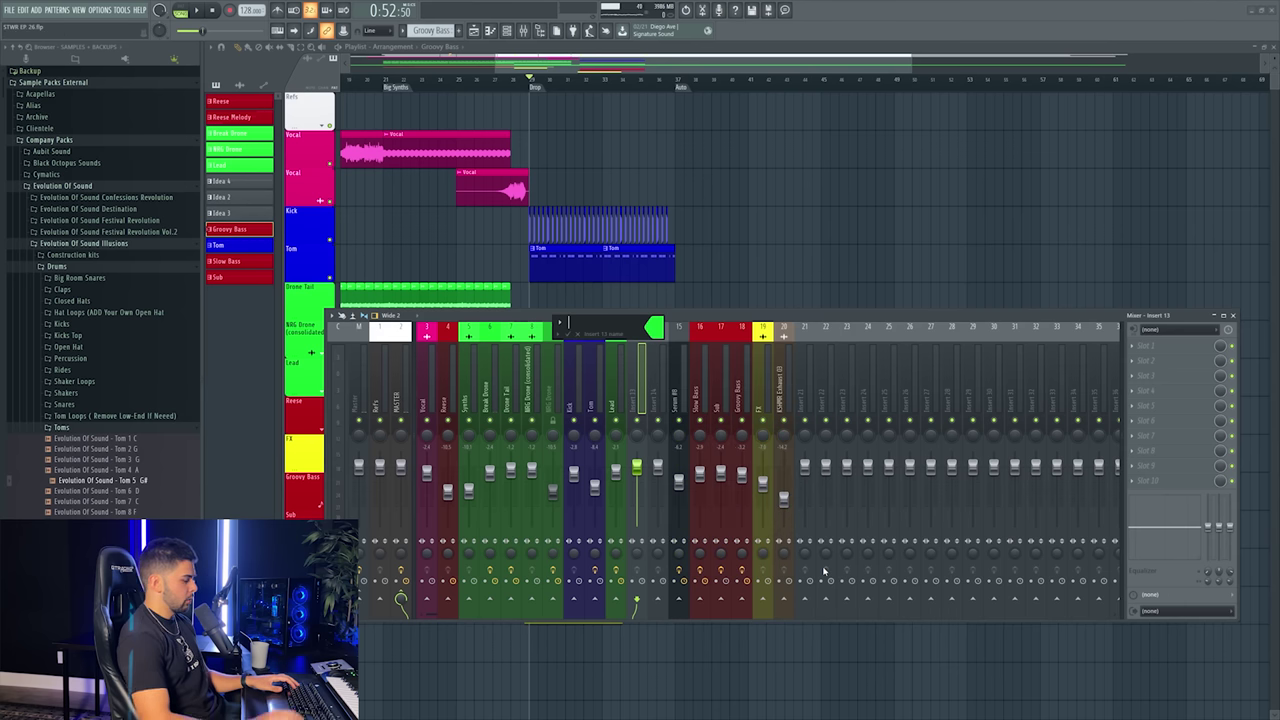
text(Lead Verb)
key(Return)
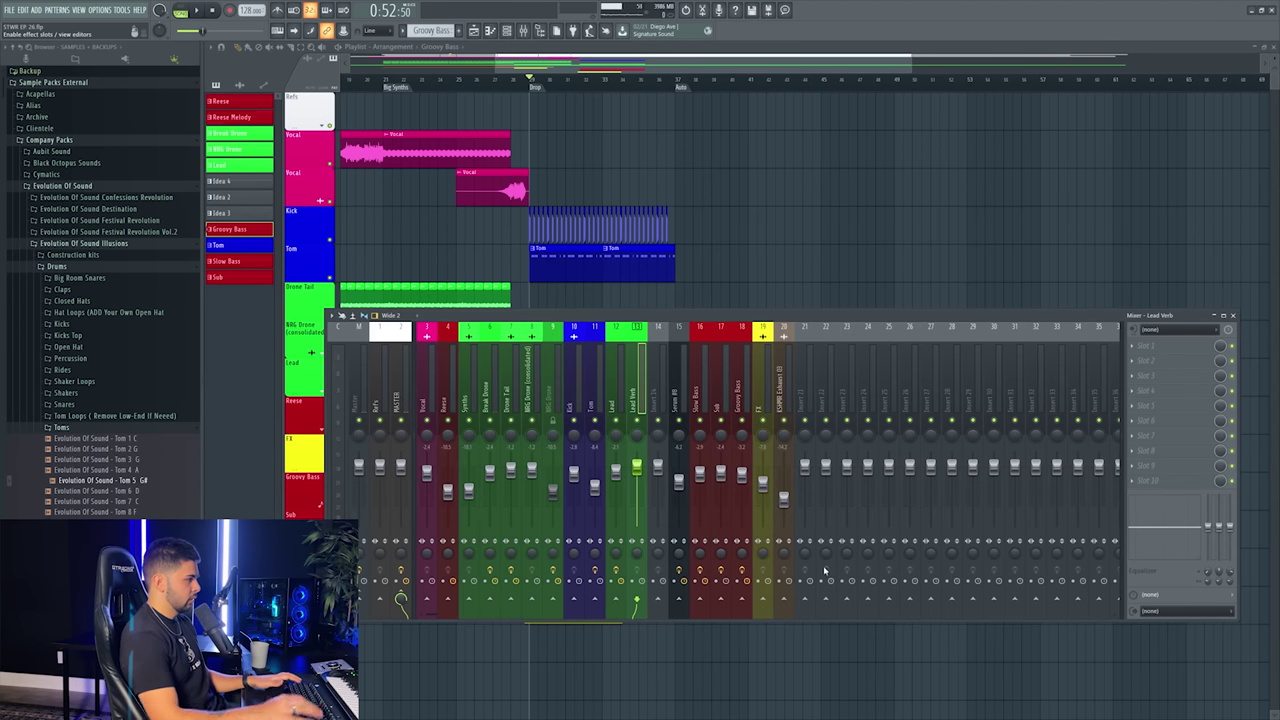
- Name mixer track 14 "Lead Delay" and give it the same green colour
right_click(675, 405)
click(679, 336)
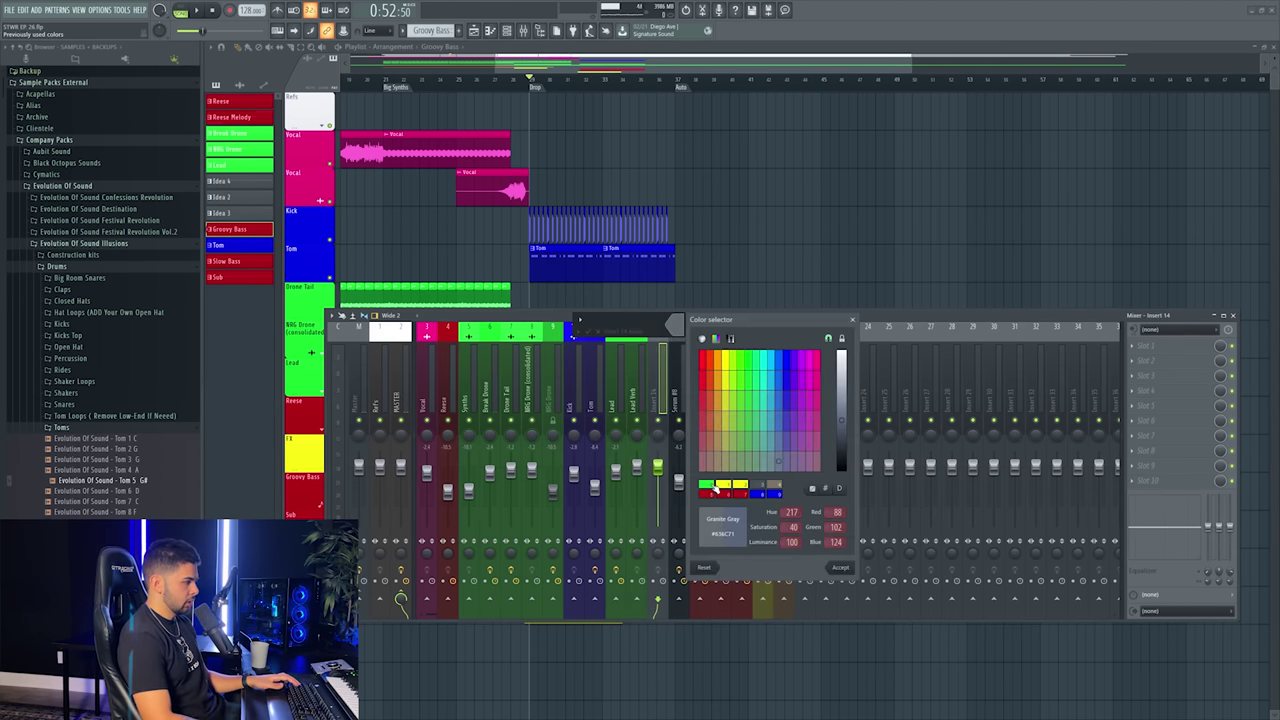
click(843, 568)
click(638, 152)
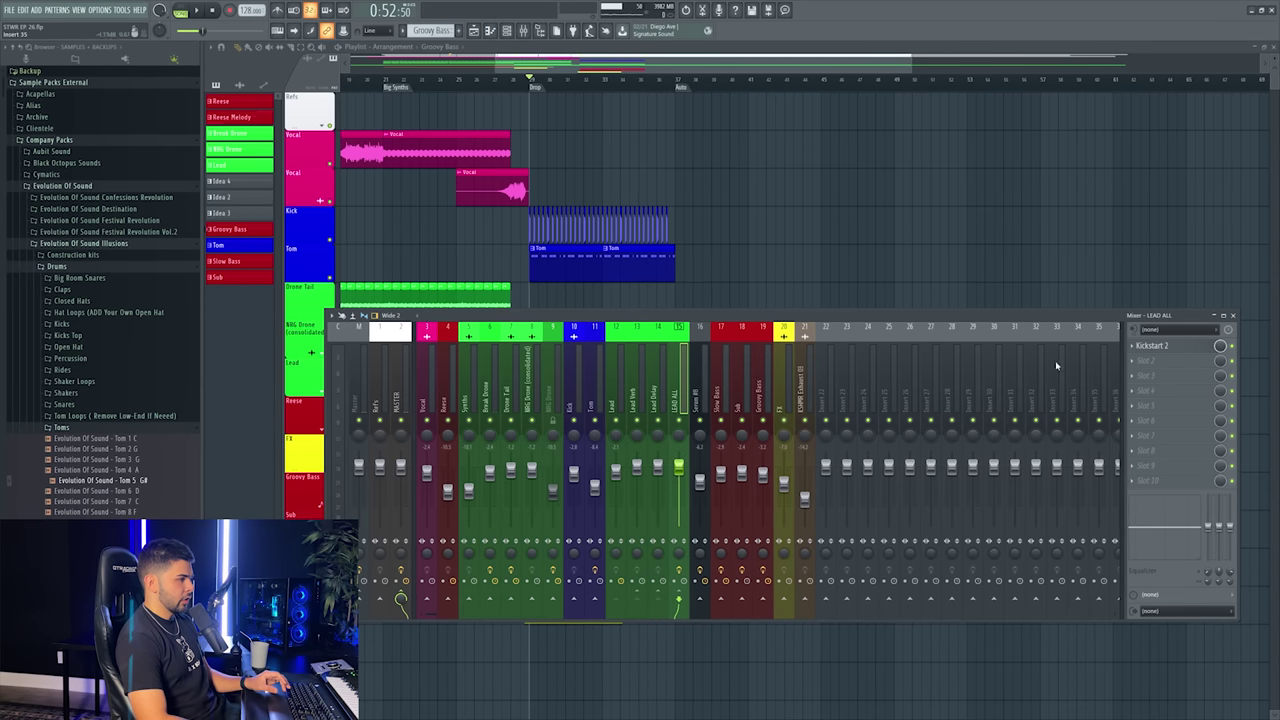
- Load ArtsAcoustic Reverb into the first effect slot of the Lead Verb mixer track
click(1150, 350)
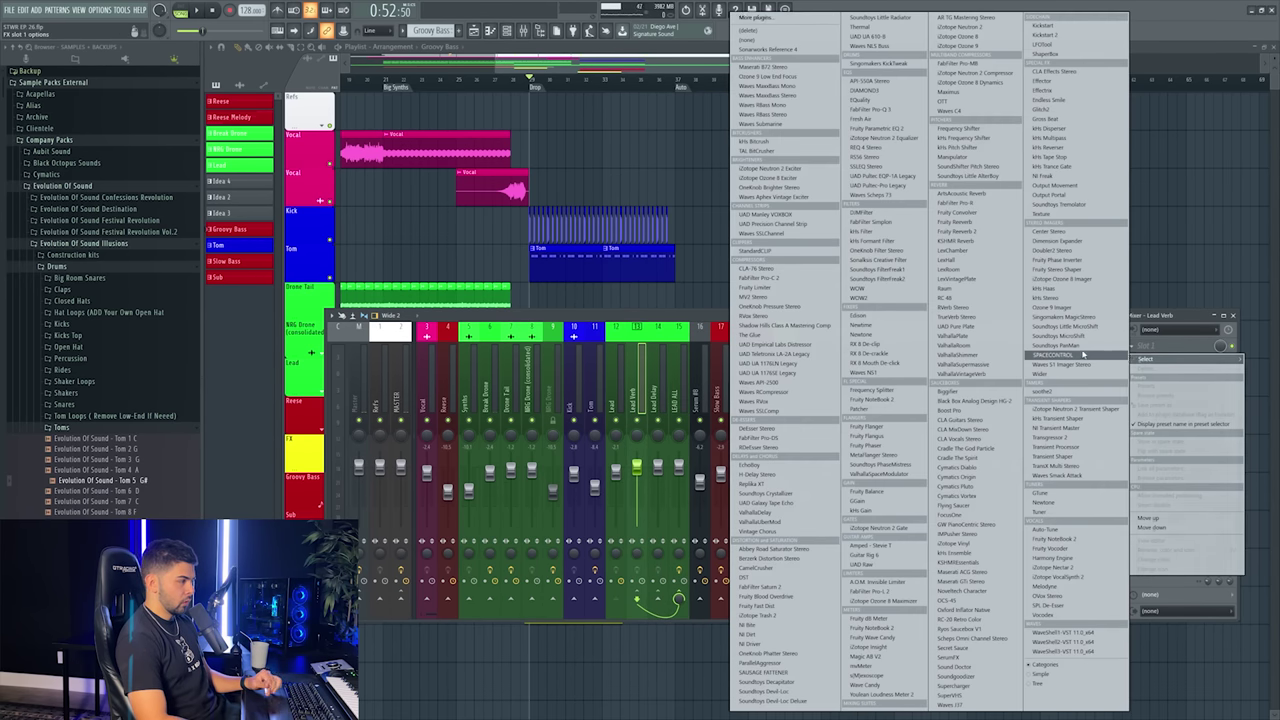
click(962, 193)
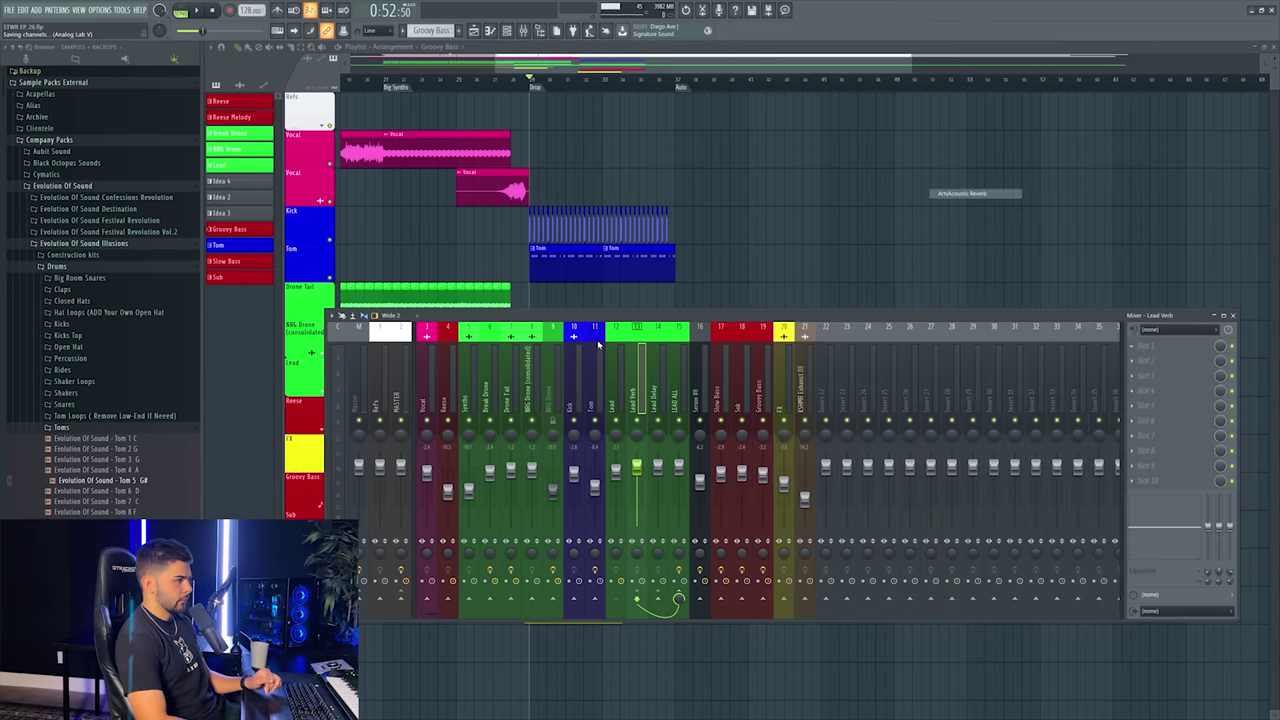
- Load ValhallaDelay into the first effect slot of the Lead Delay mixer track
click(655, 398)
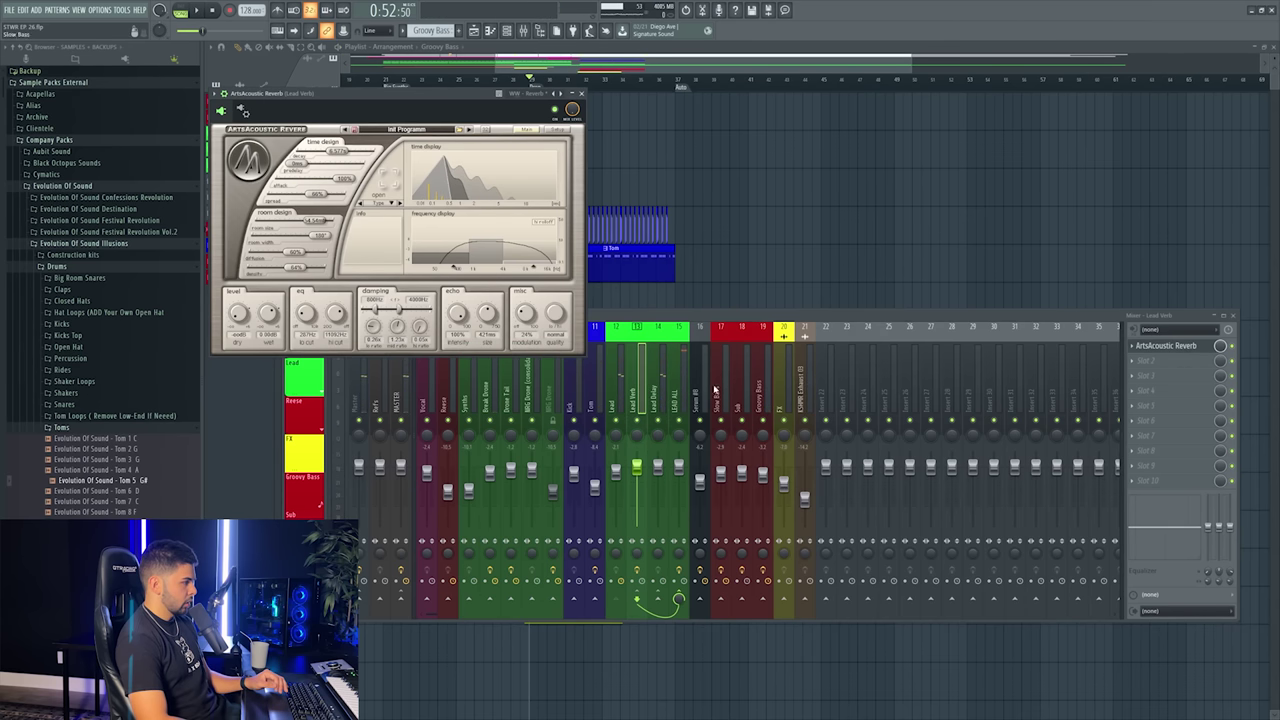
click(1144, 346)
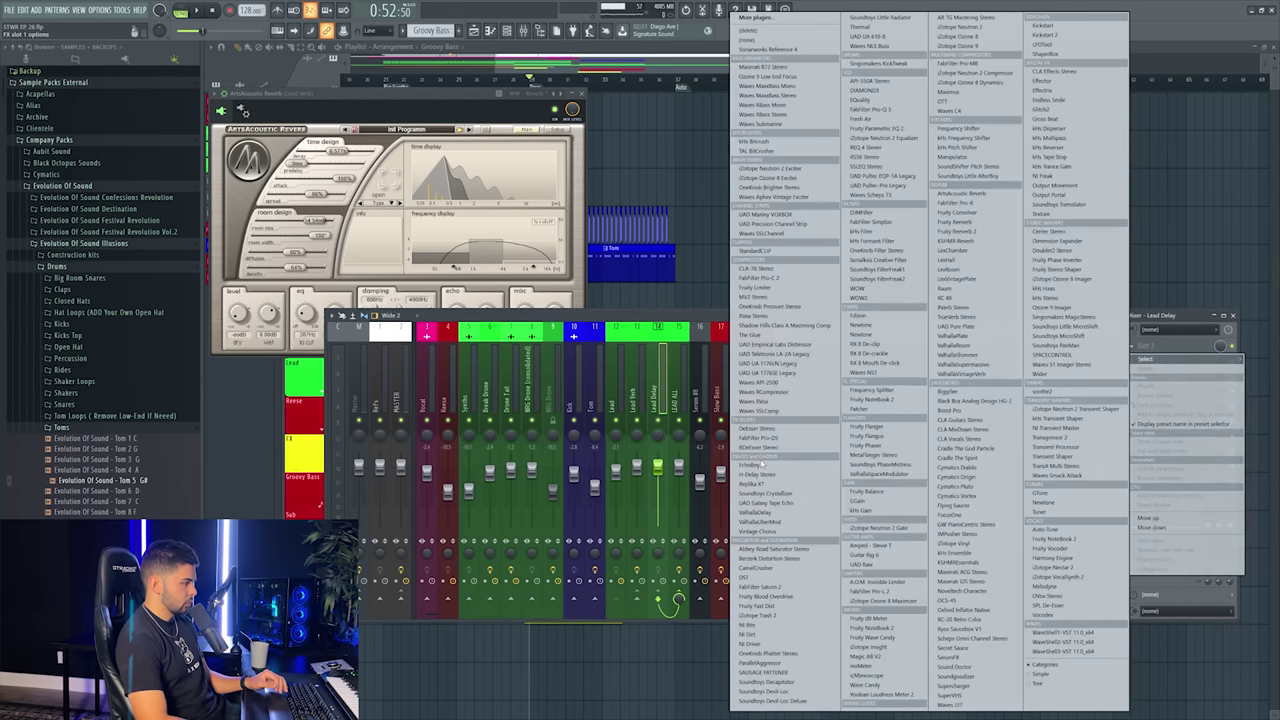
click(767, 513)
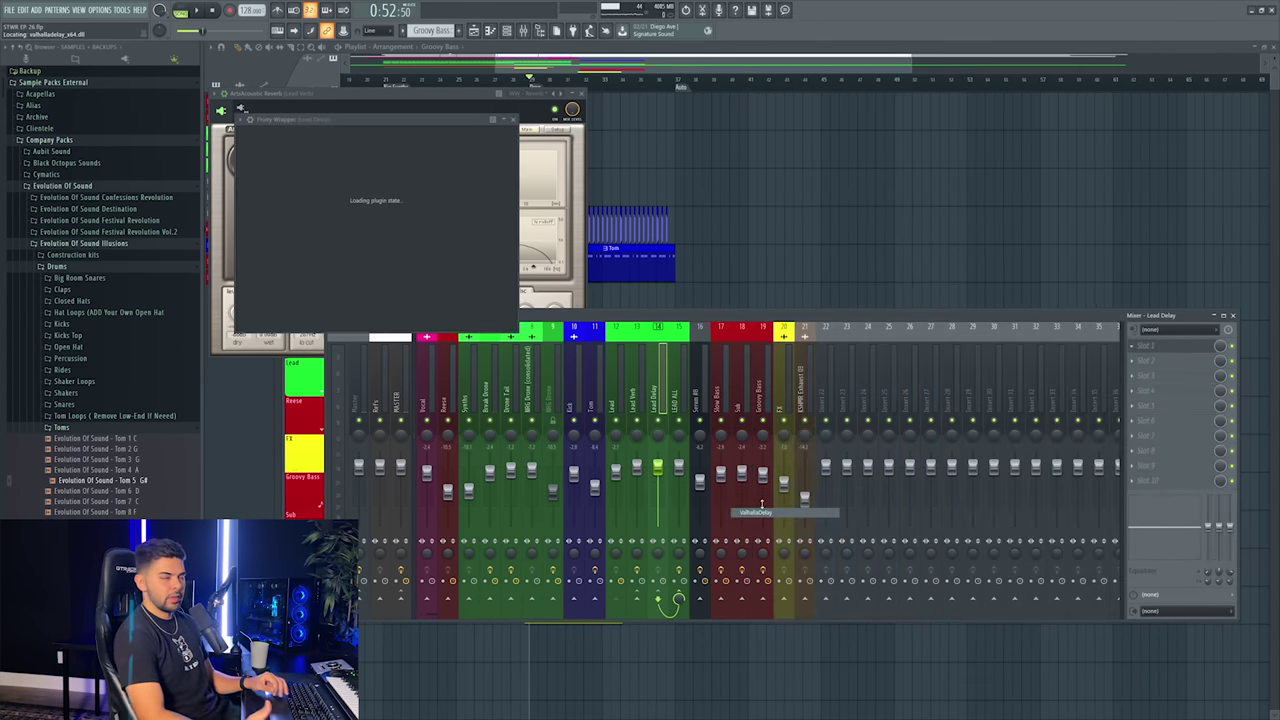
- Load the Instant Vibe preset in ValhallaDelay and set the right delay's tempo sync to Dotted
click(608, 302)
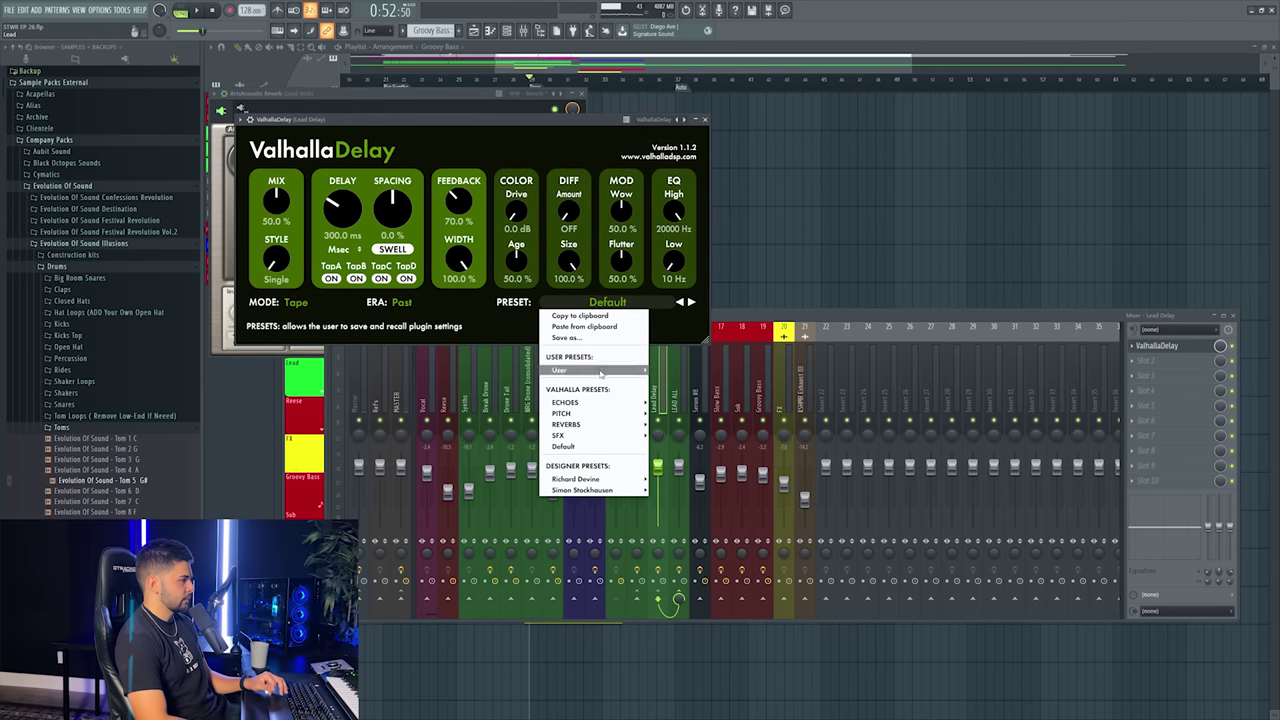
click(600, 371)
key(space)
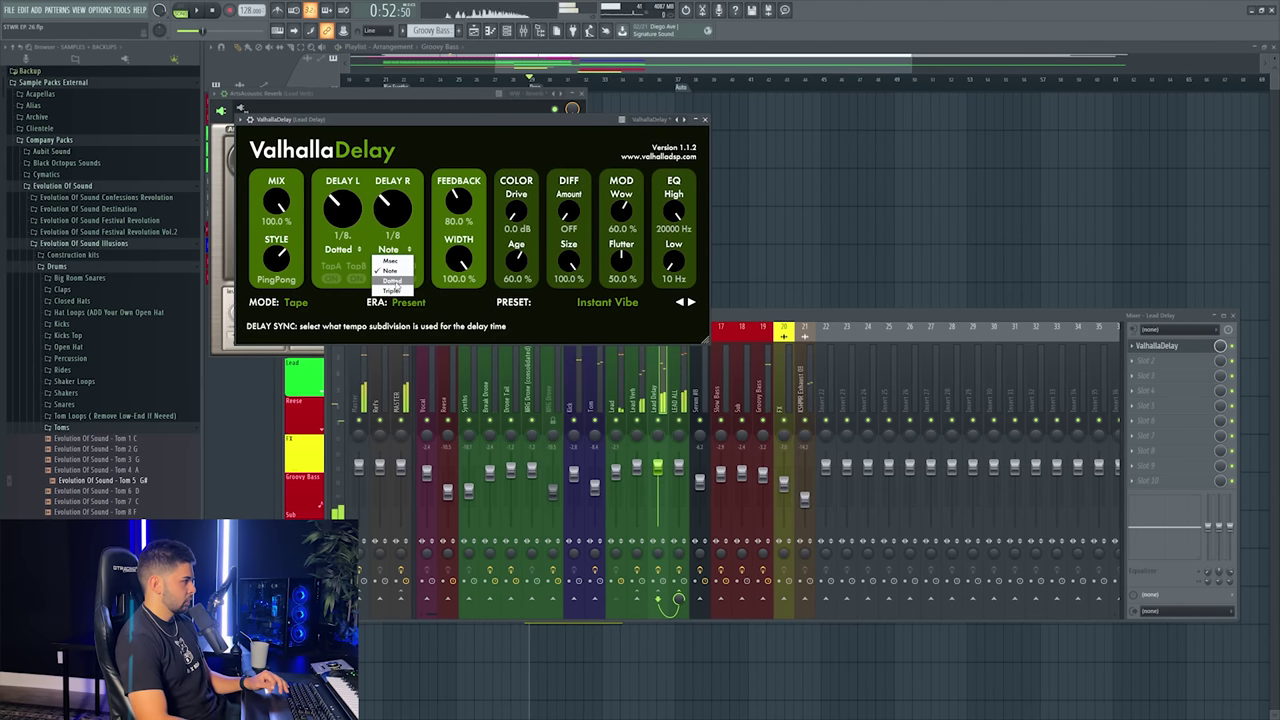
click(393, 282)
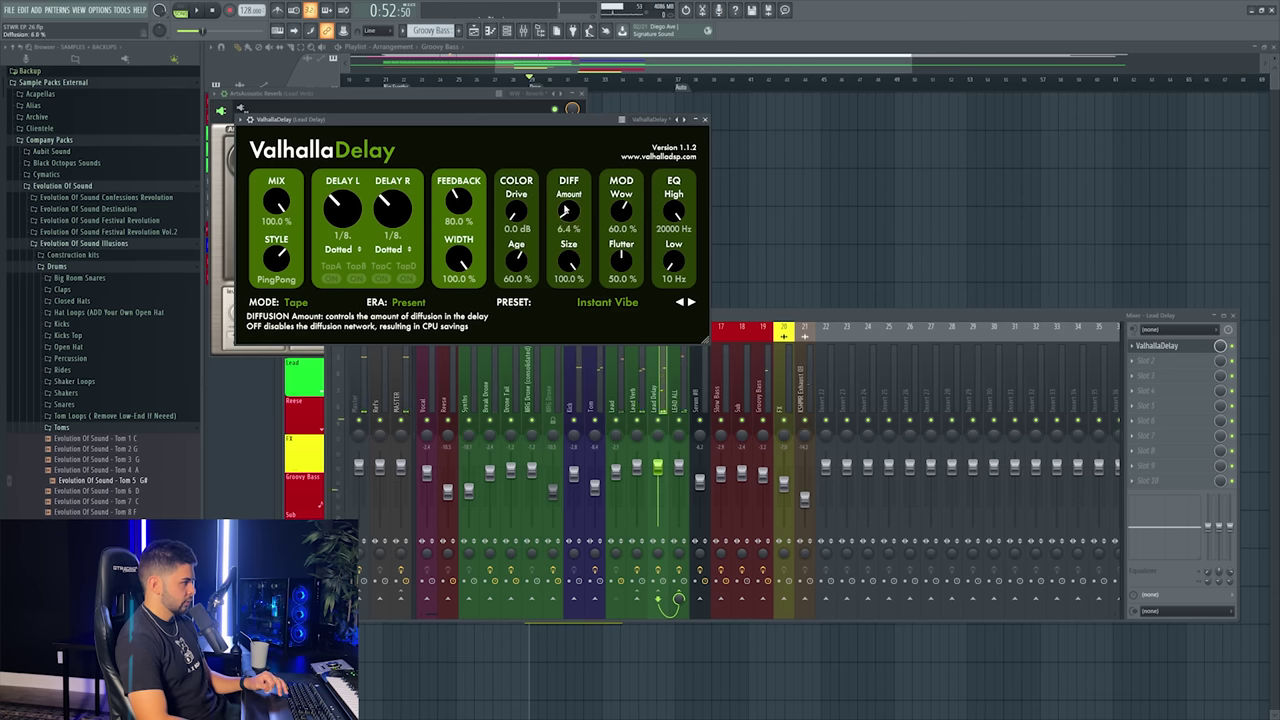
- Play the drop, lower the Lead Verb mixer fader to about -7.0 dB, and close the plugin and mixer windows
key(space)
drag(637, 467, 637, 483)
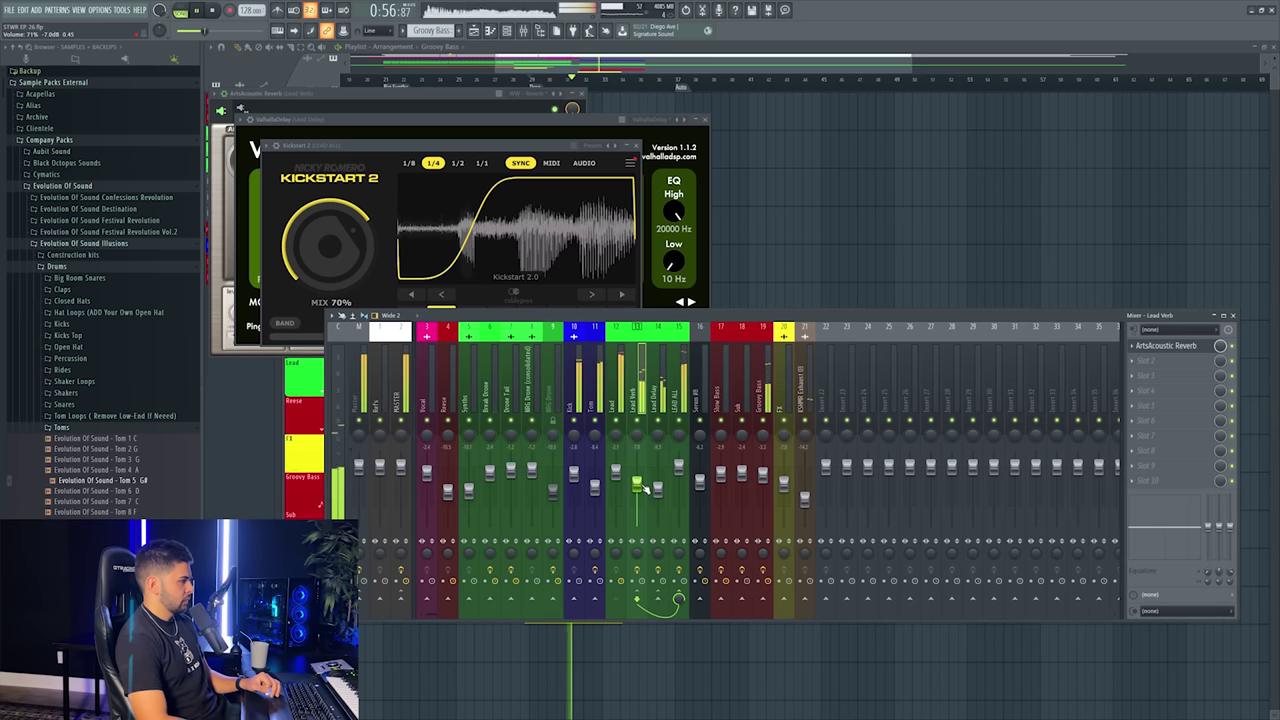
click(644, 154)
key(F12)
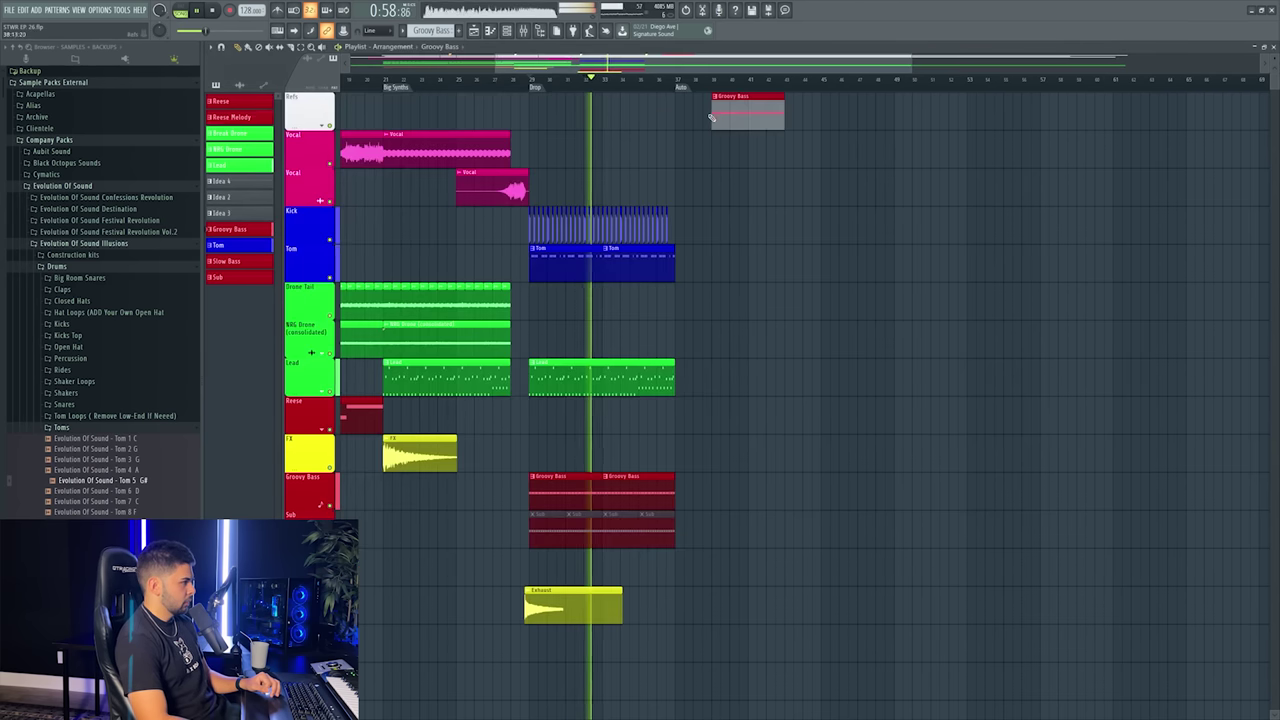
- Open the drop's Lead pattern in the piano roll and select its A#4 notes in bars 7 and 8
key(F9)
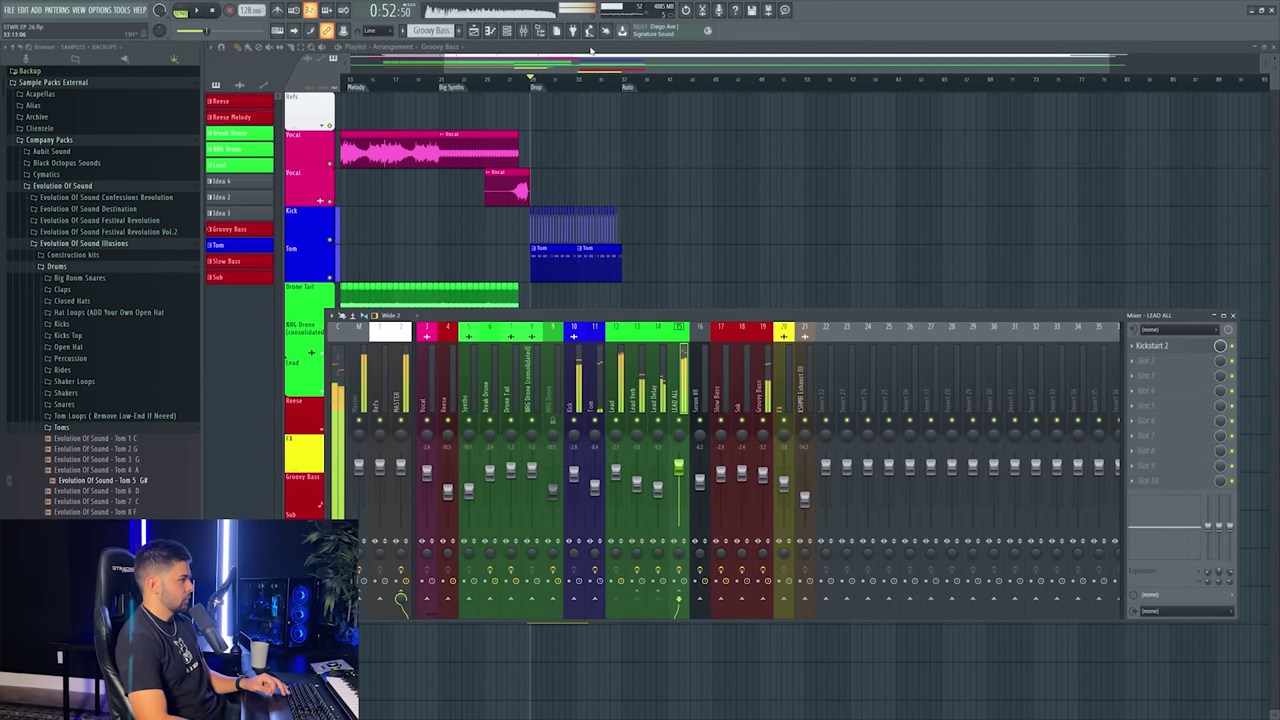
key(F9)
key(F7)
key(F7)
double_click(660, 380)
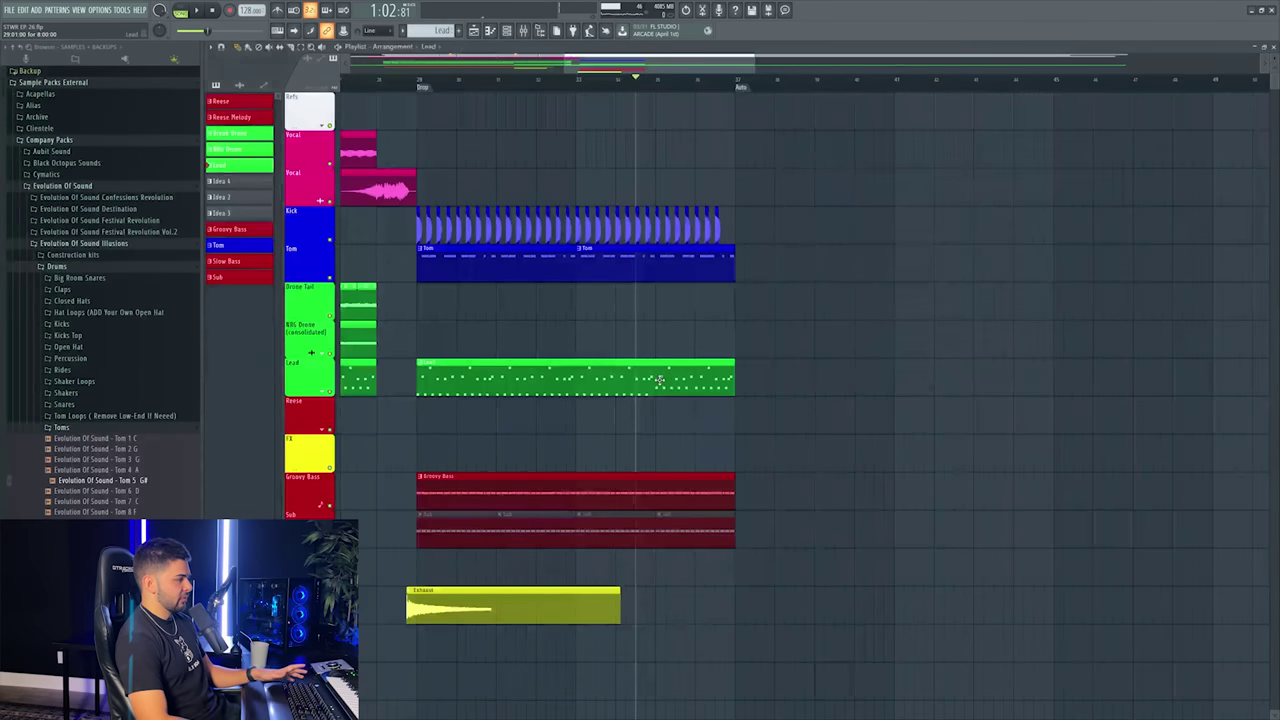
scroll(510, 66, right, 1)
scroll(510, 66, down, 3)
drag(703, 240, 1096, 249)
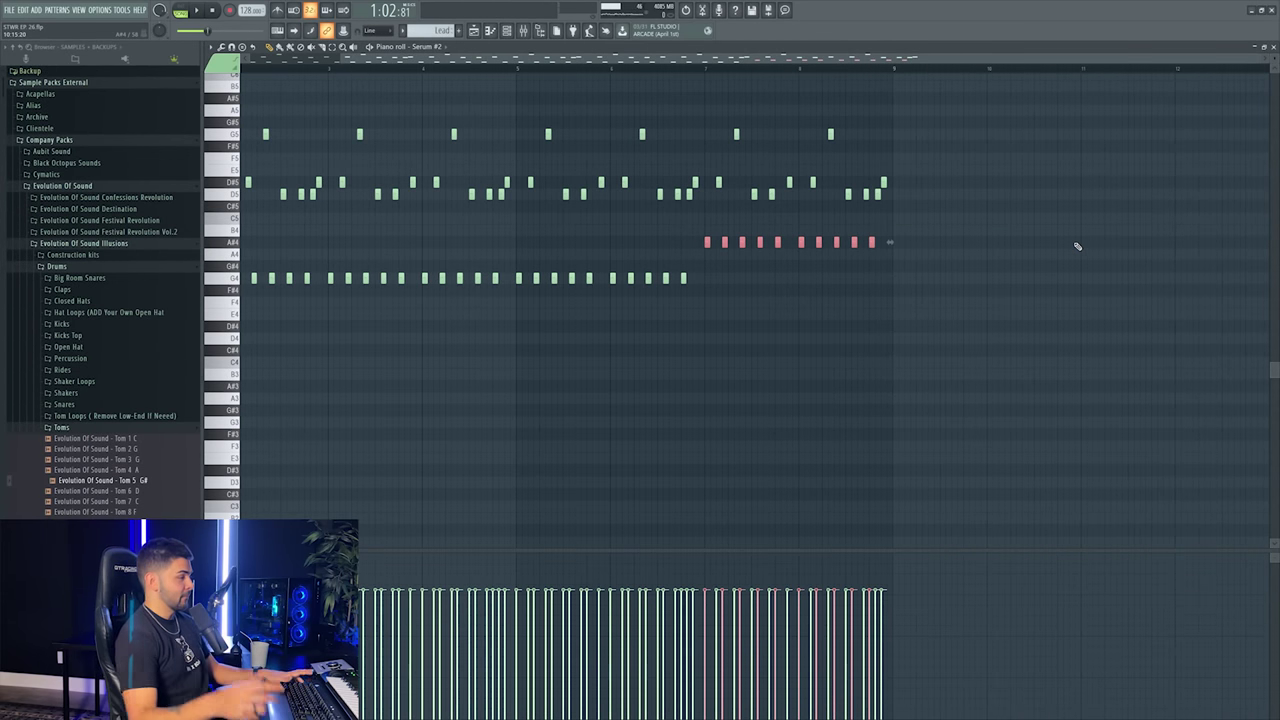
- Open the Groovy Bass pattern and raise its notes in bars 7 and 8 to A#5
key(F7)
double_click(580, 499)
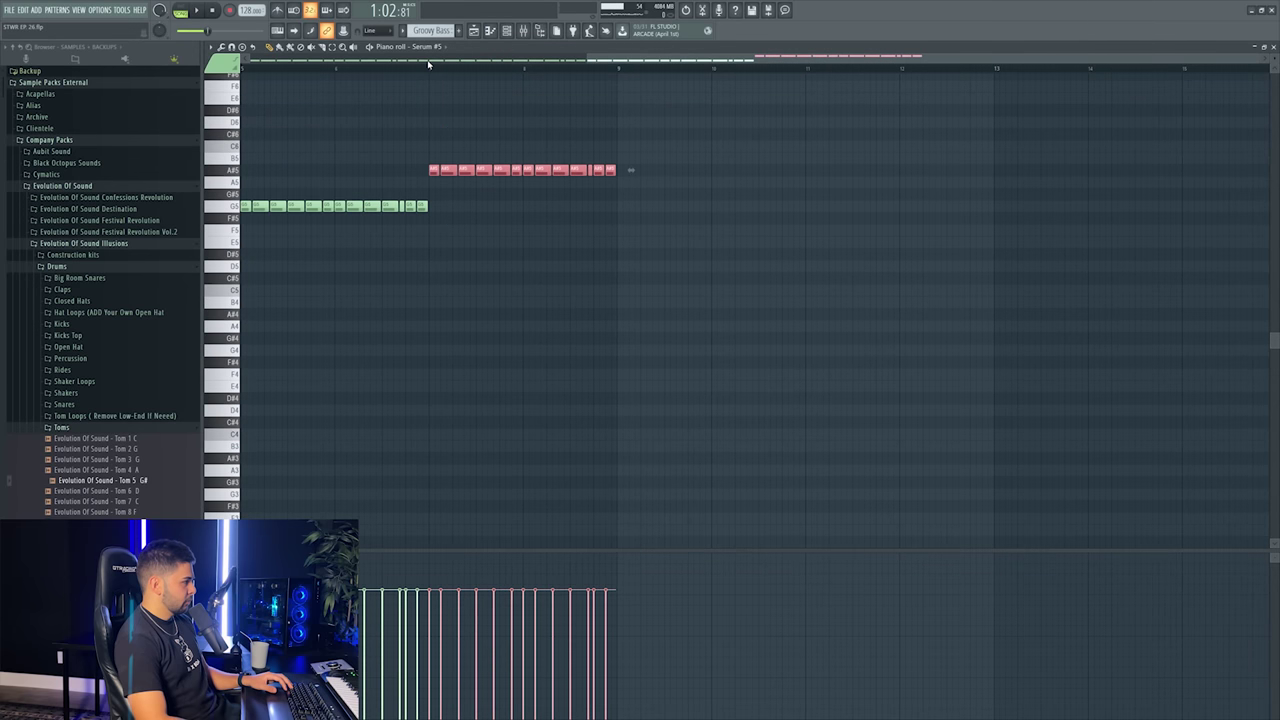
scroll(426, 65, up, 1)
click(424, 68)
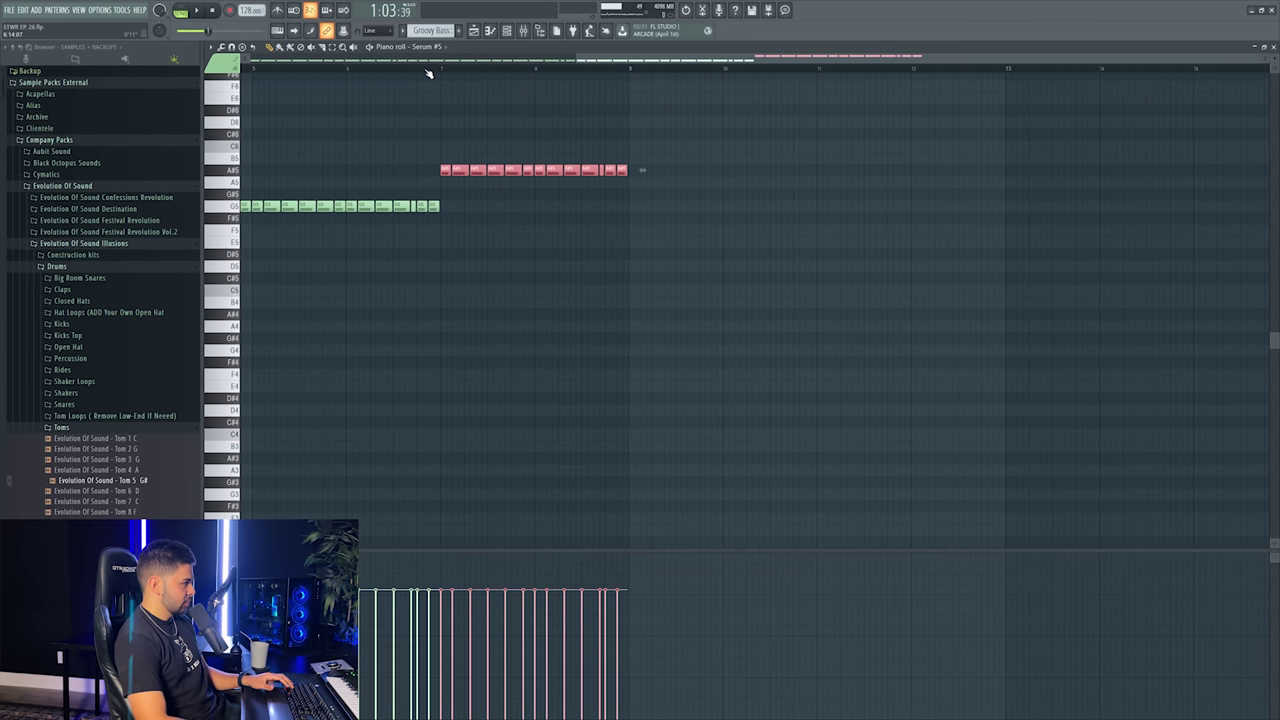
- Raise the Groovy Bass notes in bar 8 by two semitones to C6, auditioning the change, and return to the playlist
key(space)
drag(538, 168, 722, 177)
key(space)
key(space)
key(space)
key(shift+Up)
key(shift+Up)
key(F5)
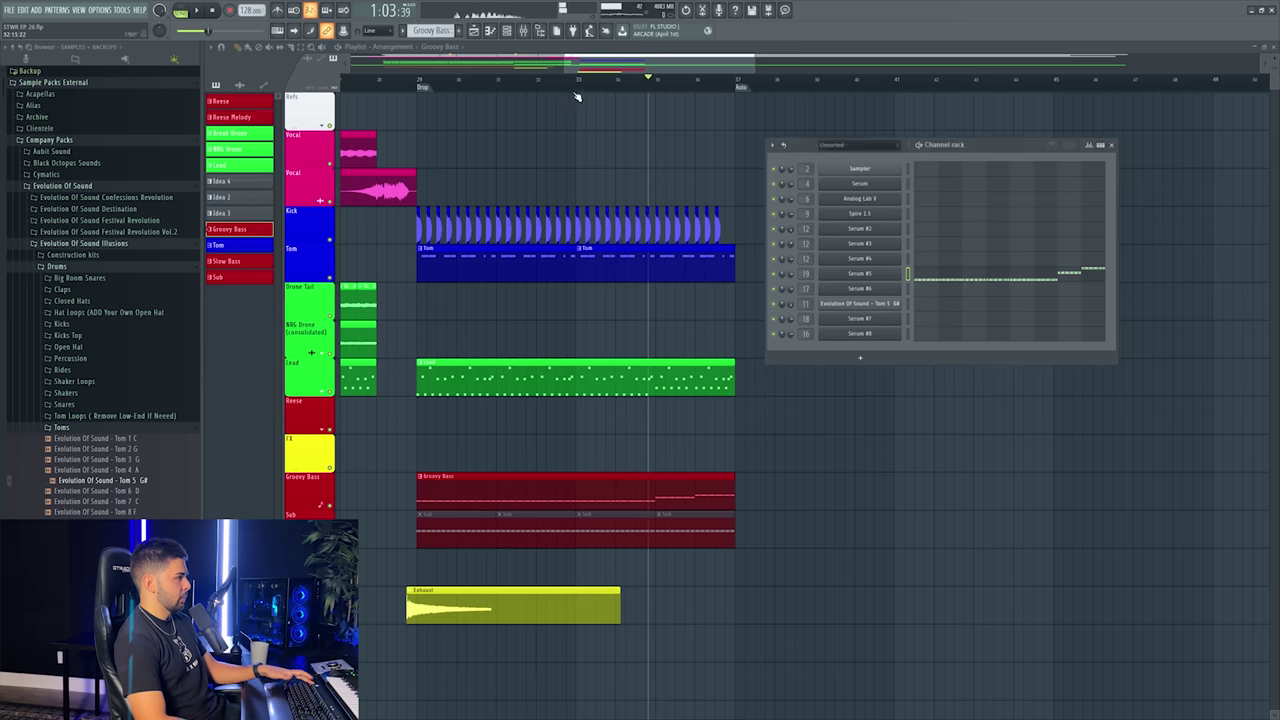
- Raise the A#4 notes in bar 8 of the Lead pattern to follow the bass, playing the section back
key(F7)
key(space)
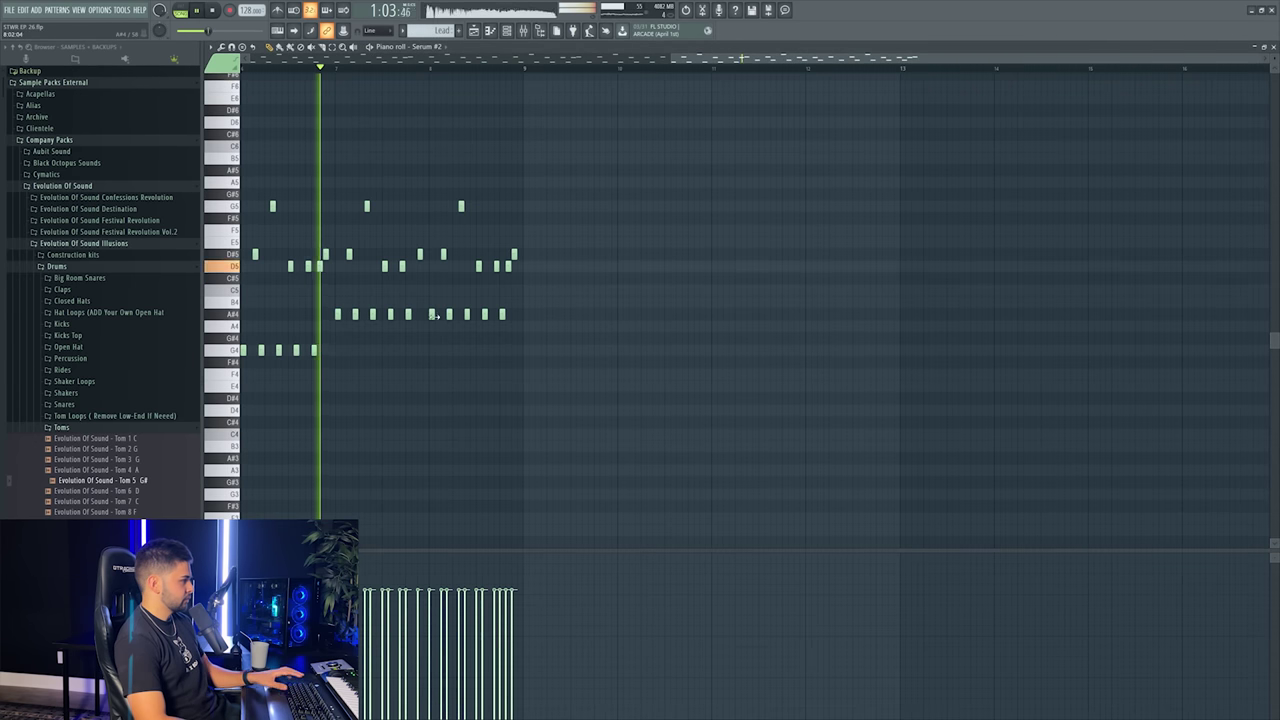
key(shift+Up)
key(F5)
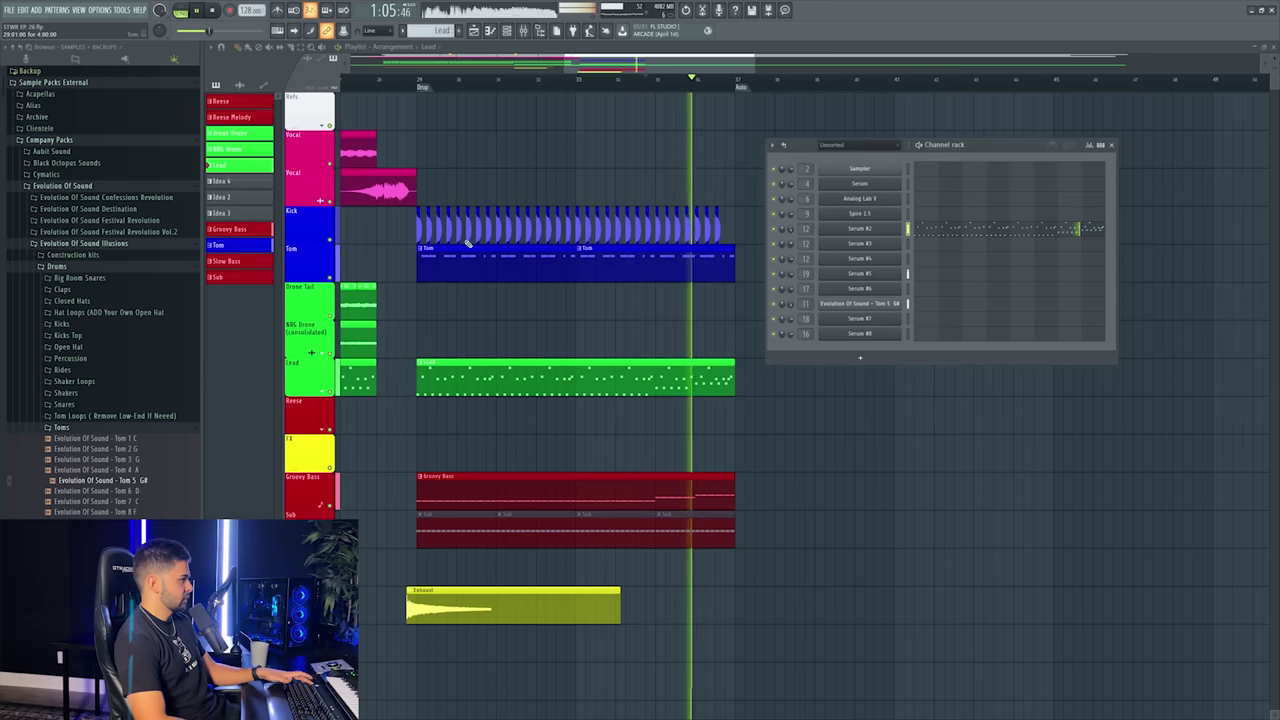
- Insert two empty playlist tracks directly below the Tom track
scroll(546, 86, down, 4)
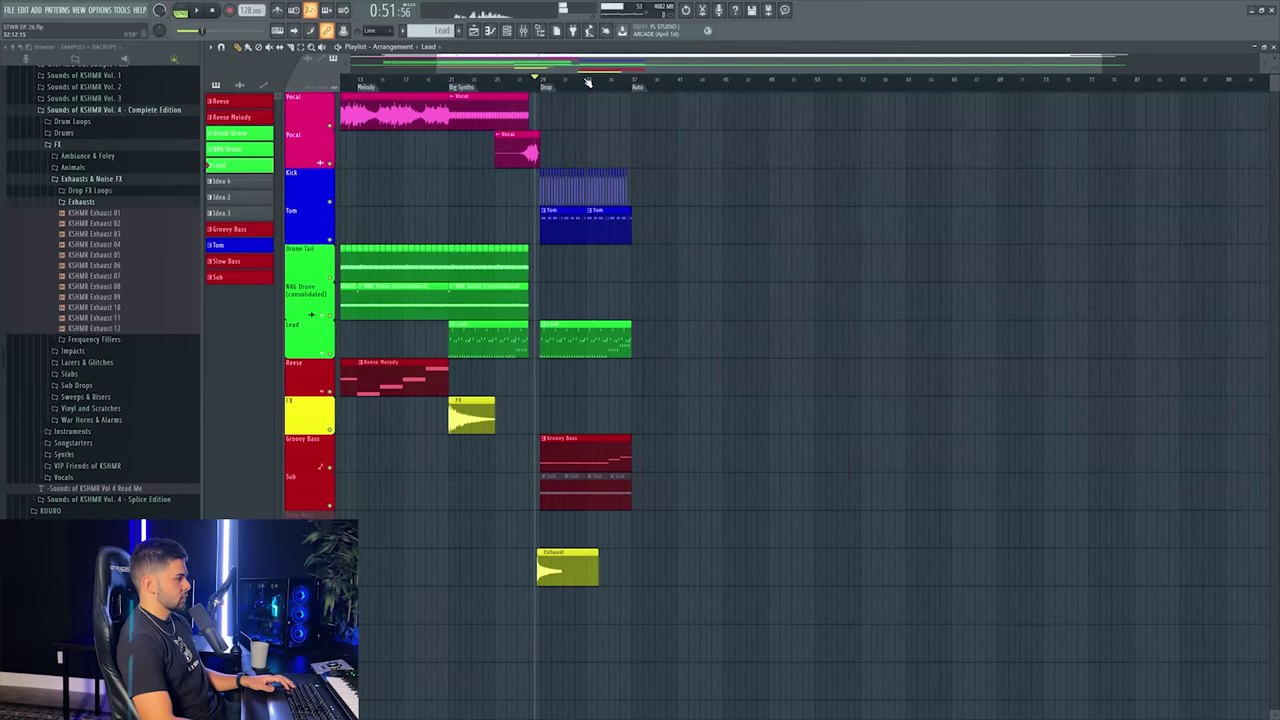
right_click(312, 254)
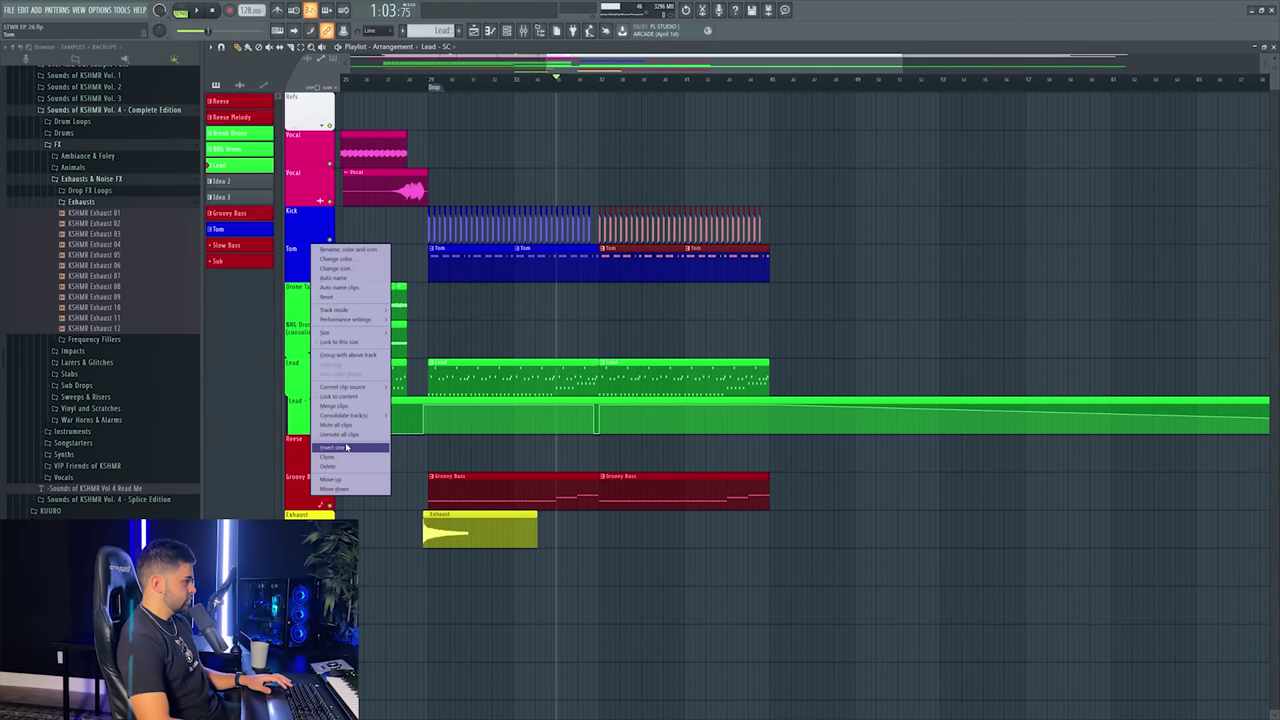
click(346, 447)
right_click(312, 282)
click(335, 478)
click(323, 476)
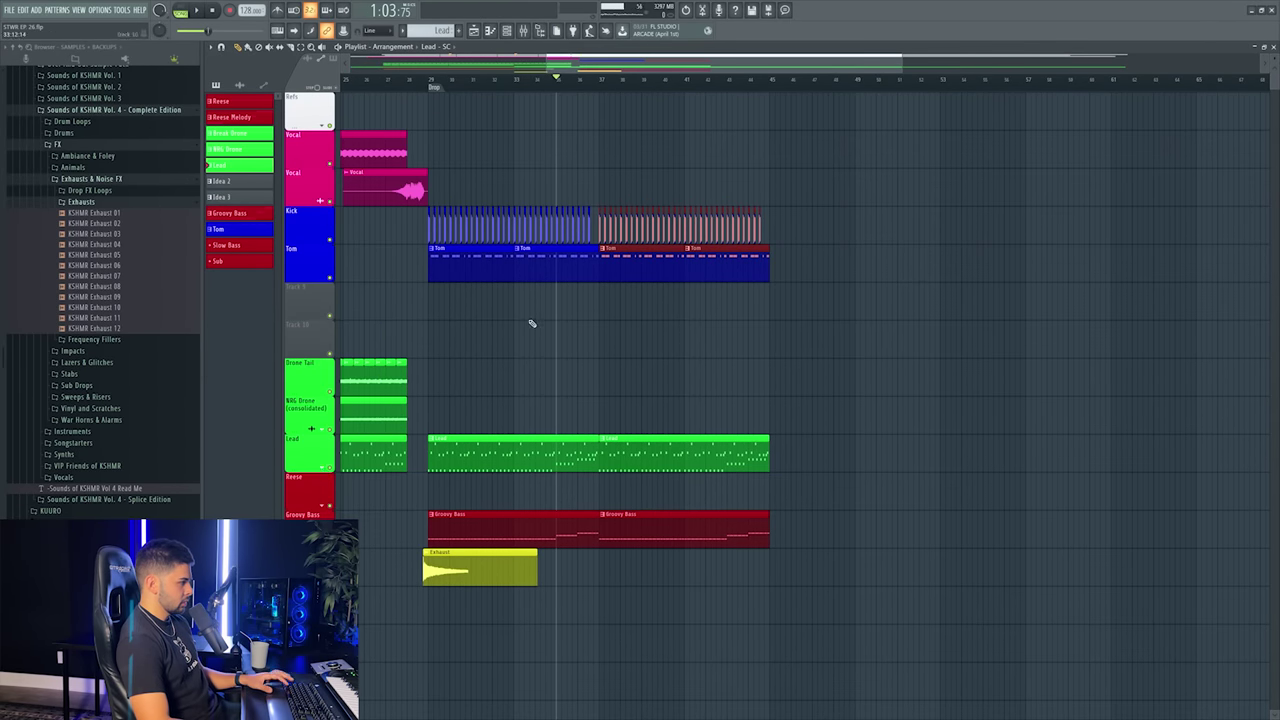
- Place the REV-PSP2 Shaker Loops 02 (128 BPM) sample on the first empty track below Tom at bar 37
scroll(74, 315, down, 15)
click(102, 370)
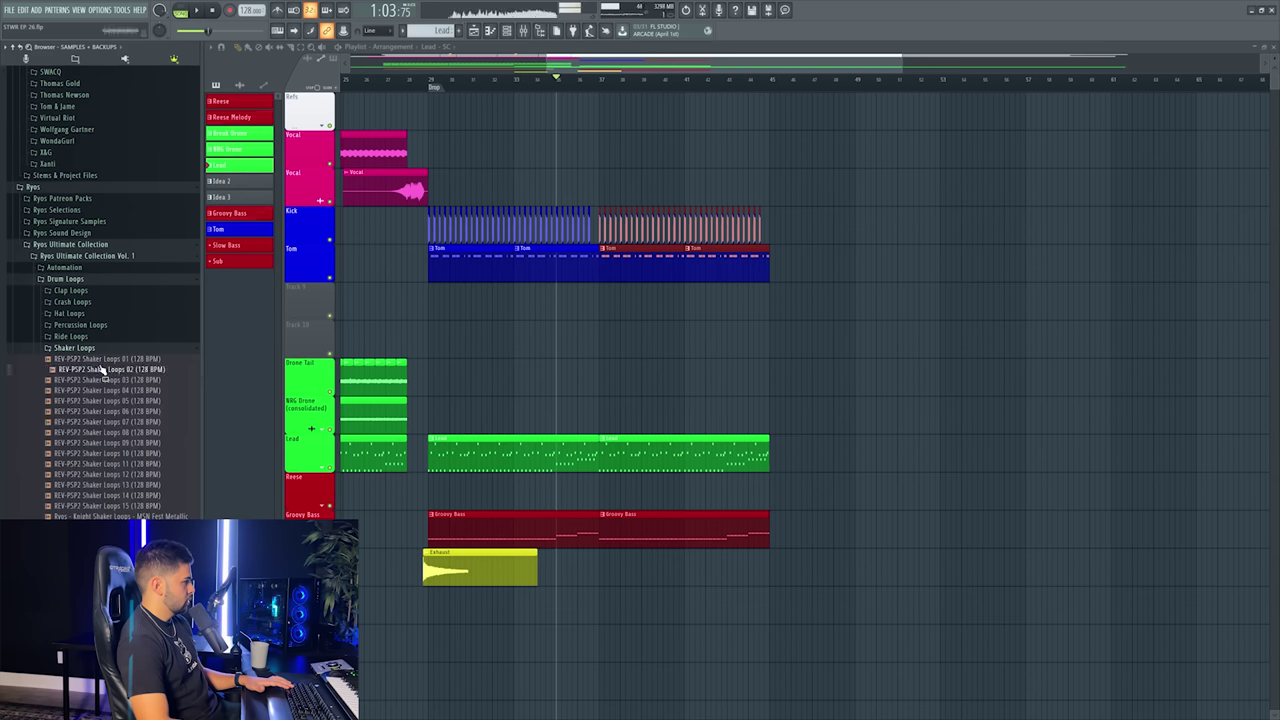
drag(108, 369, 618, 306)
- Route the shaker loop to its own mixer track and lower that track's fader slightly during playback
double_click(626, 302)
key(space)
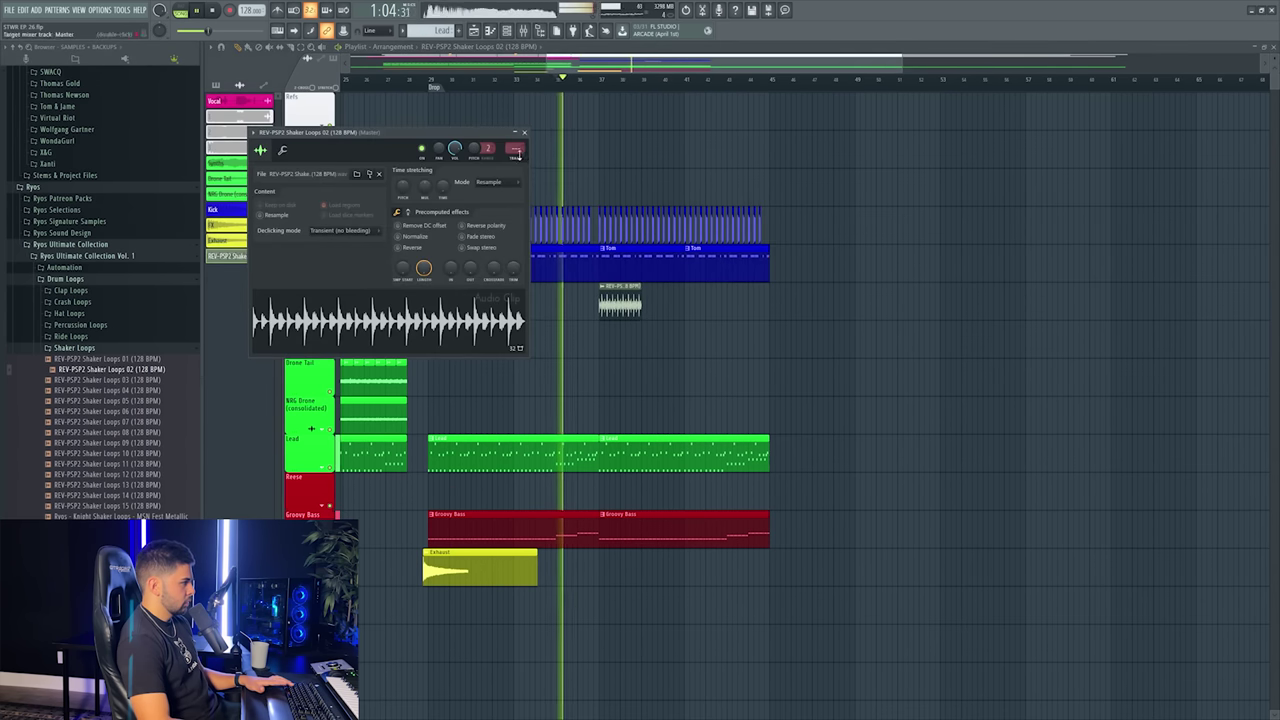
key(ctrl+l)
click(587, 80)
key(F9)
drag(720, 467, 720, 478)
scroll(640, 265, down, 2)
key(F9)
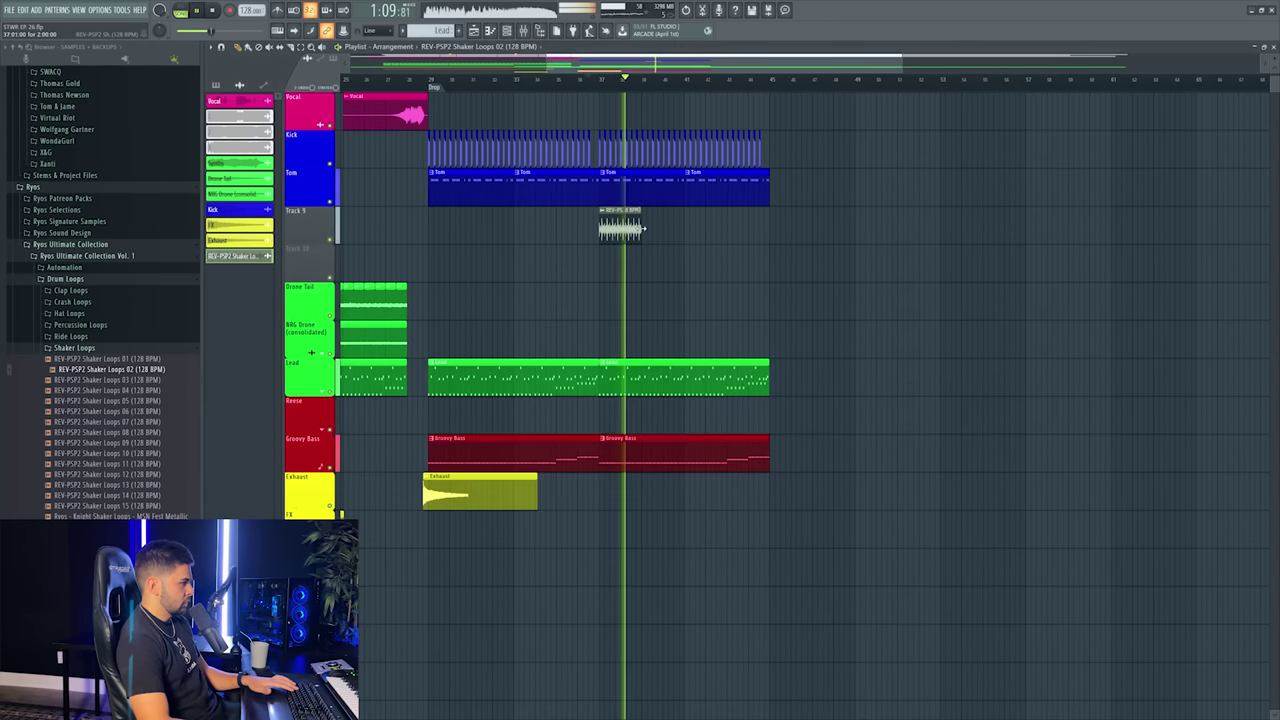
- Repeat the two-bar shaker loop up to bar 45, name it "Shakers" and colour it blue
drag(645, 229, 641, 229)
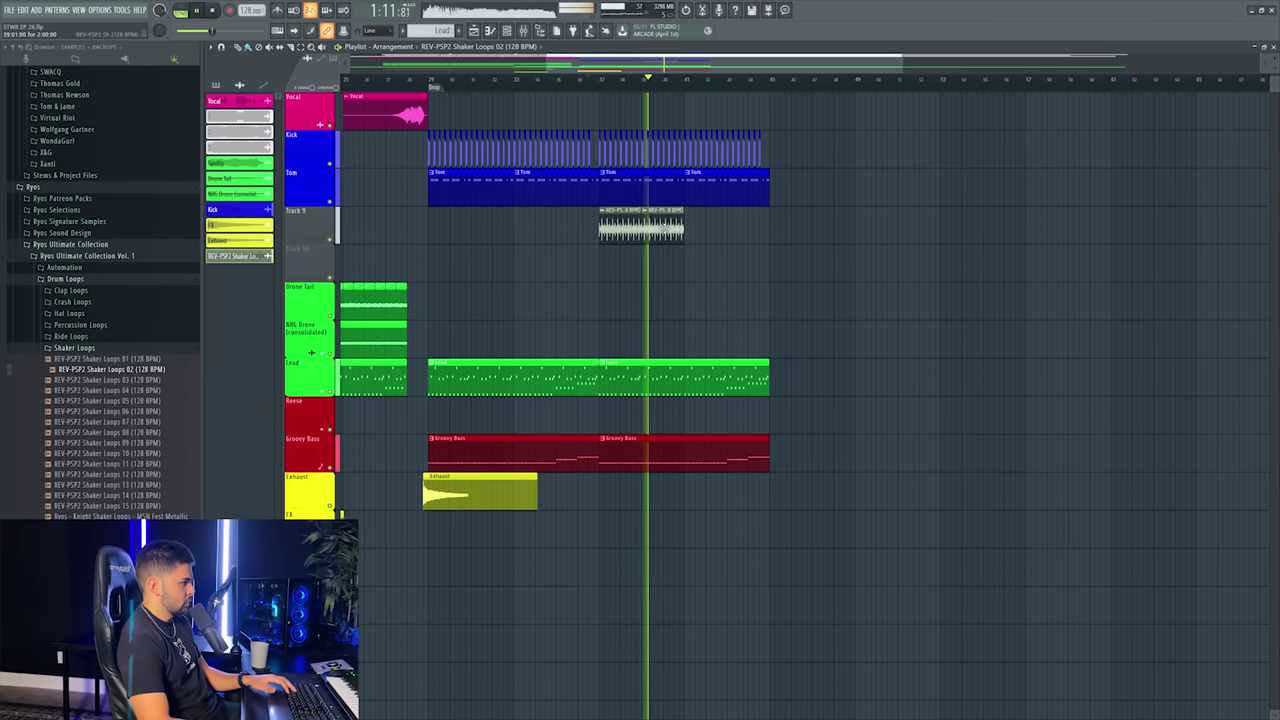
key(ctrl+b)
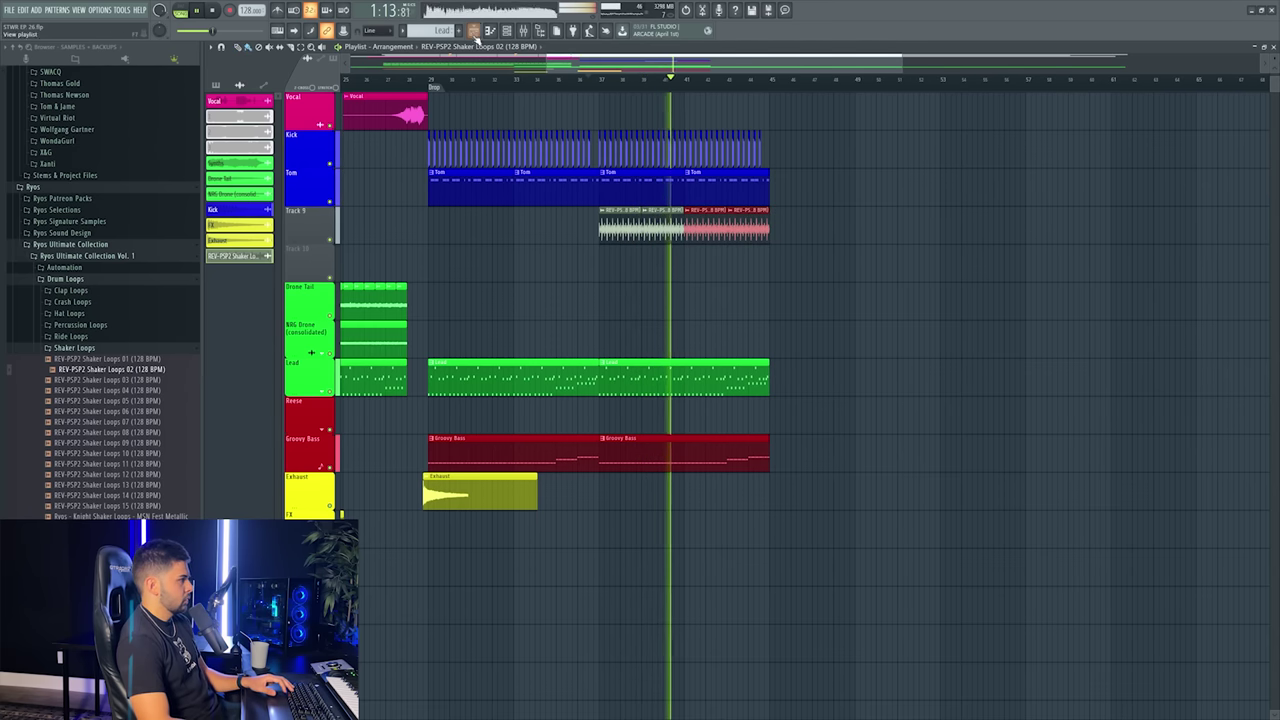
click(524, 30)
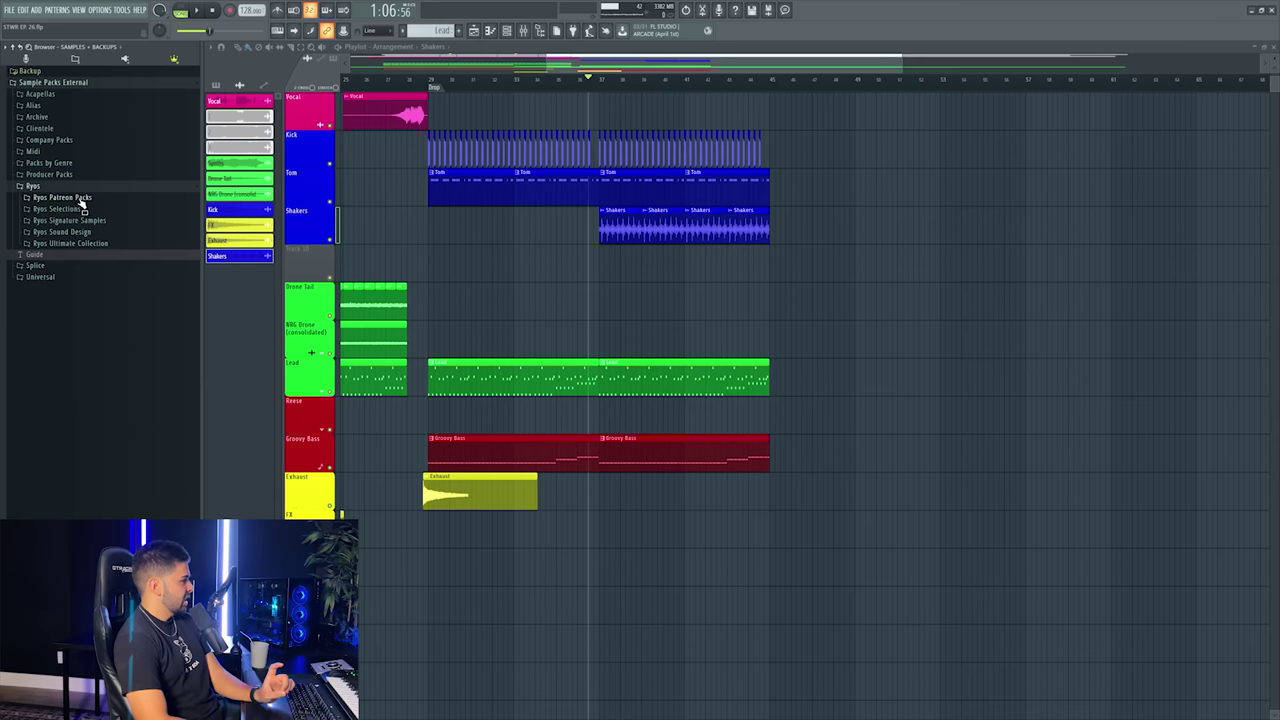
- Place the Air Hat - 126 BPM sample from Ryos Patreon Packs Vol. 5 - December 2022 on the empty track below Shakers near bar 37
click(88, 209)
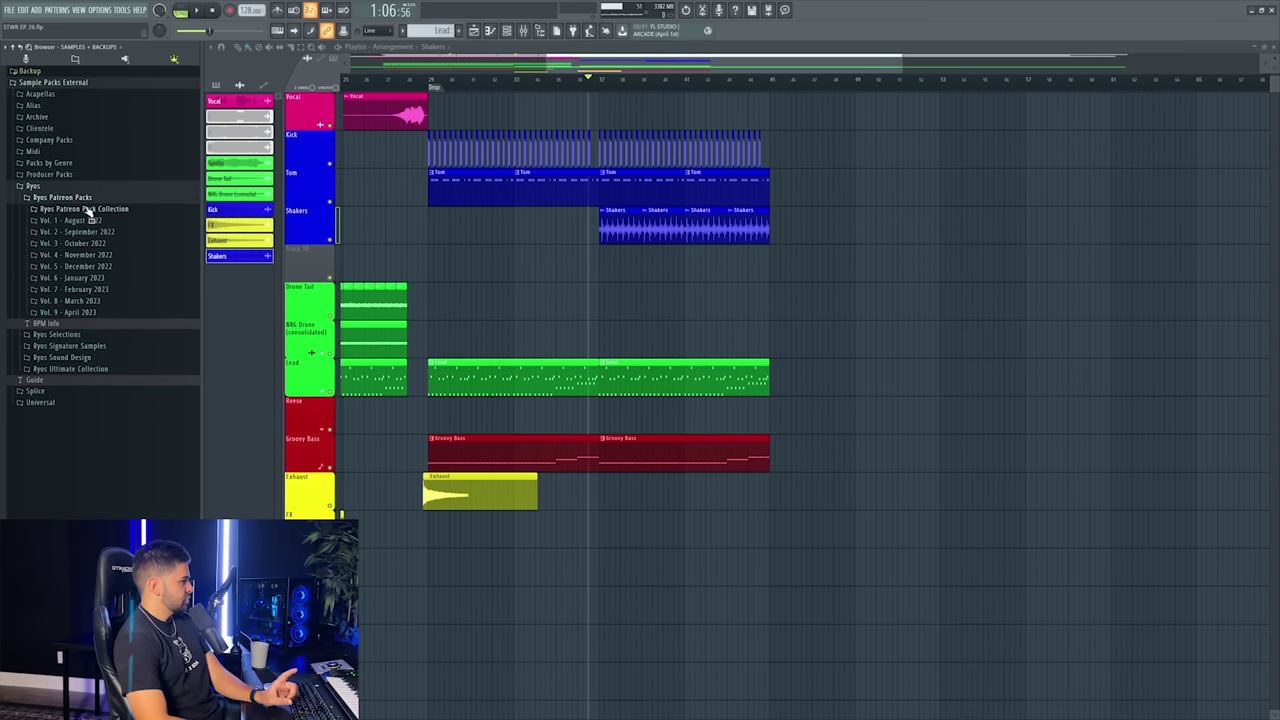
click(76, 255)
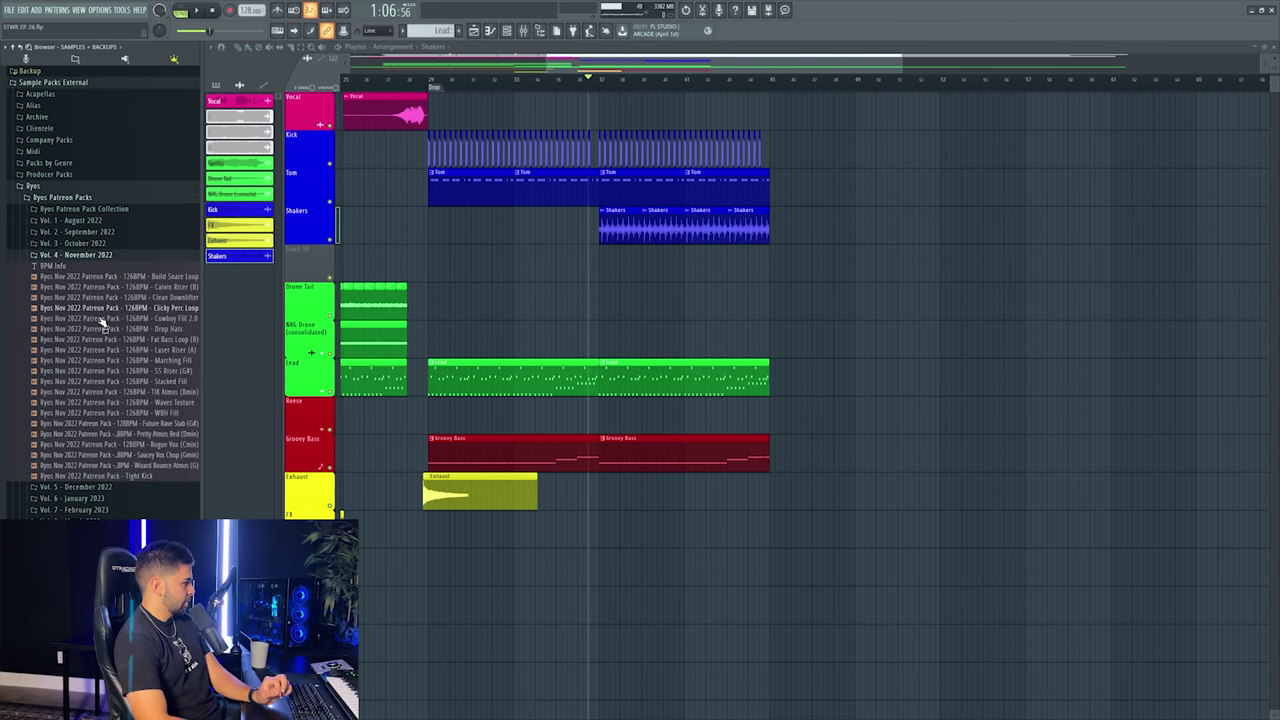
click(110, 487)
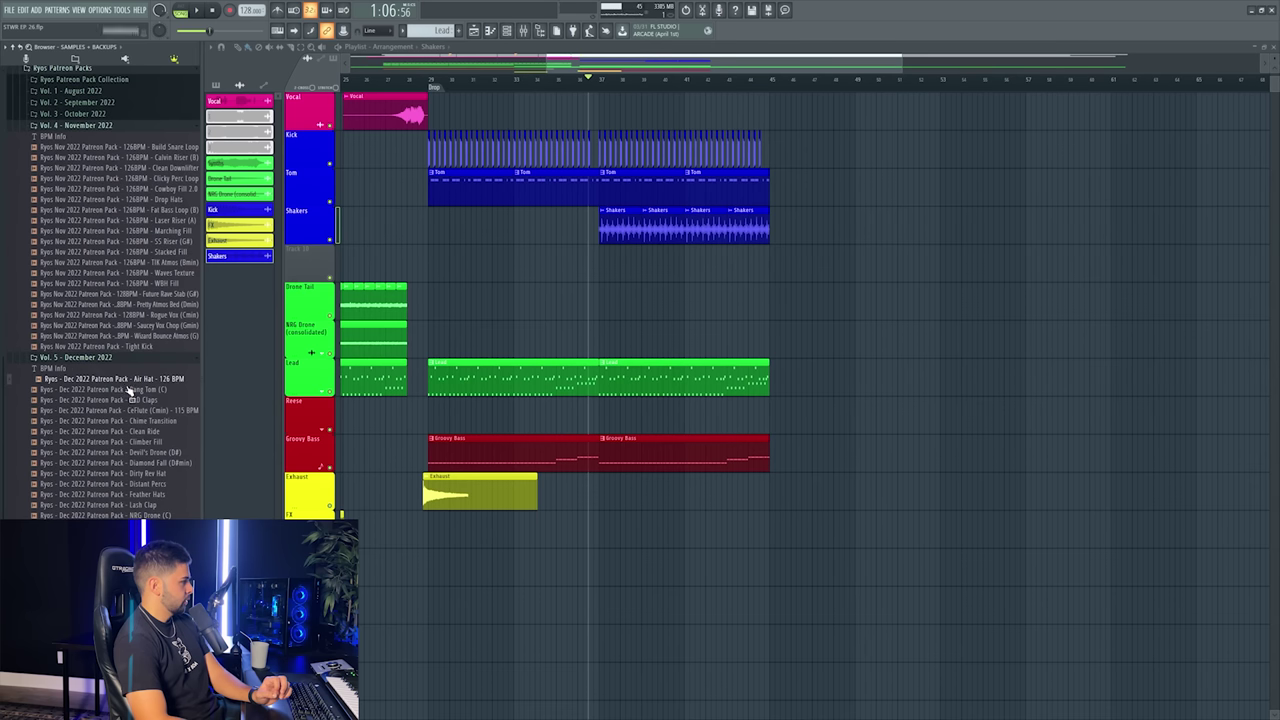
drag(129, 390, 617, 262)
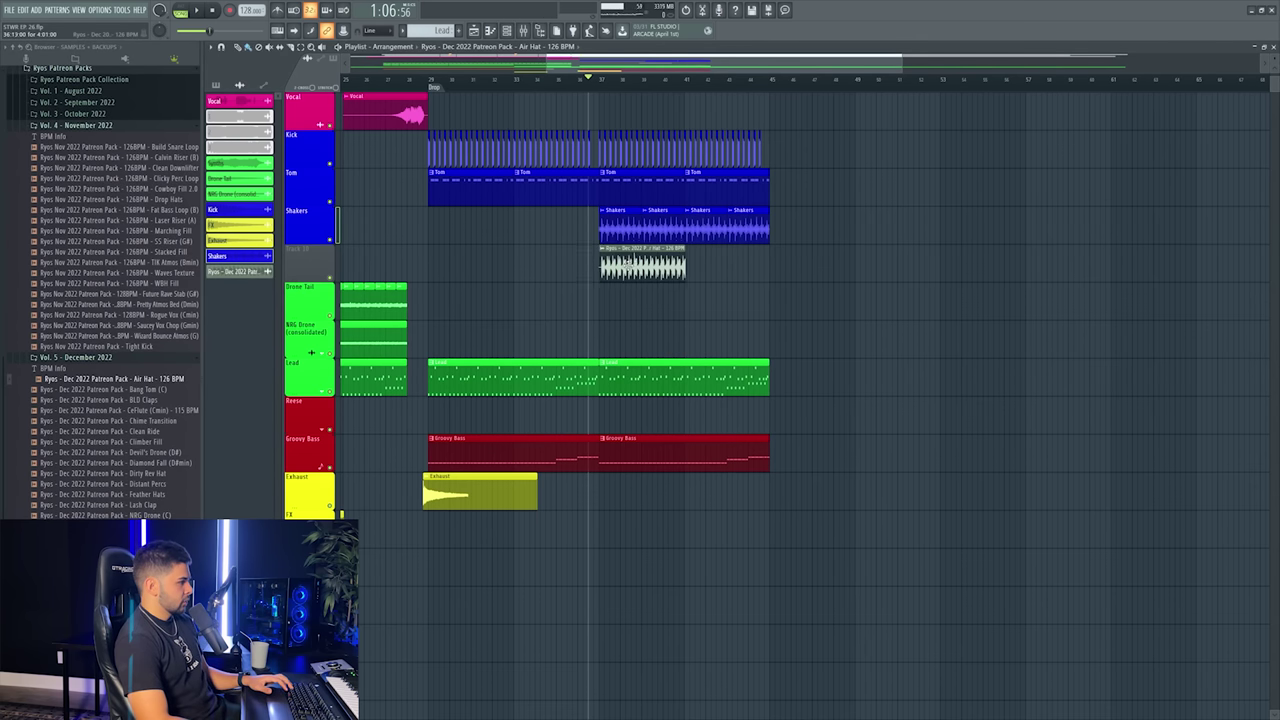
- Solo the Air Hat track, audition it, and align the clip's start exactly with bar 37
ctrl+click(329, 277)
key(space)
scroll(605, 80, up, 2)
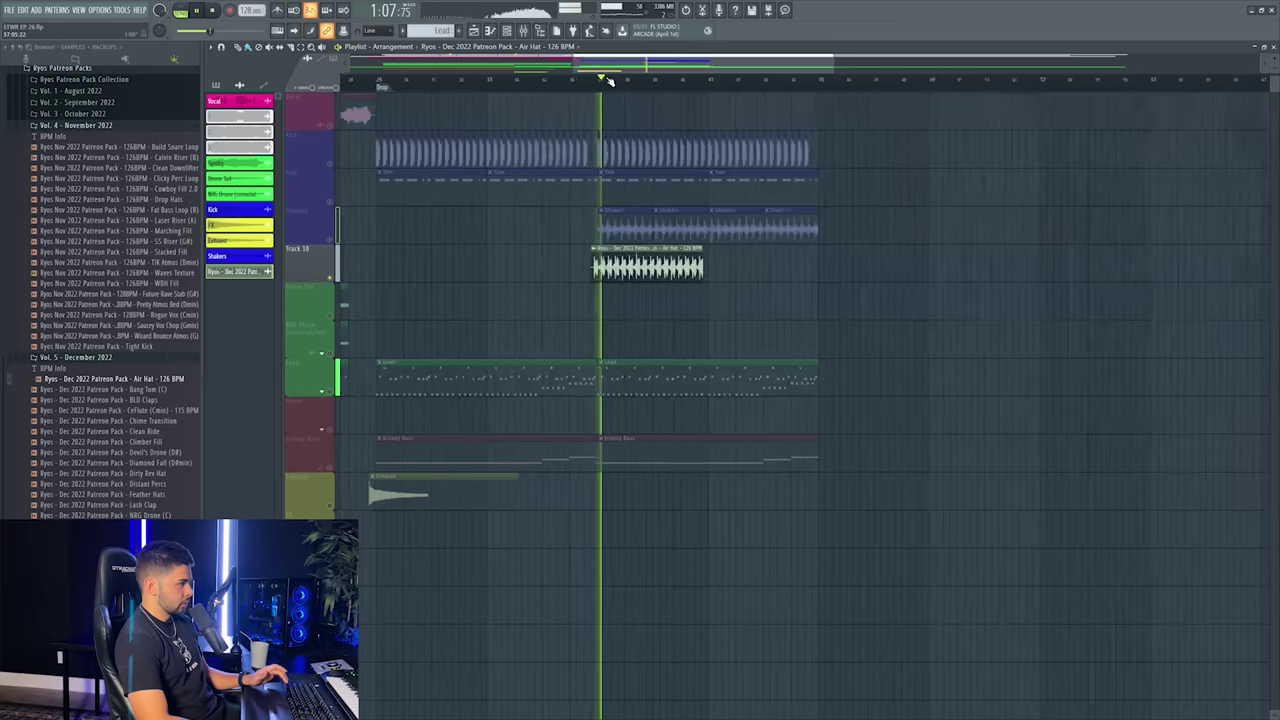
key(space)
scroll(623, 91, up, 4)
drag(504, 252, 533, 252)
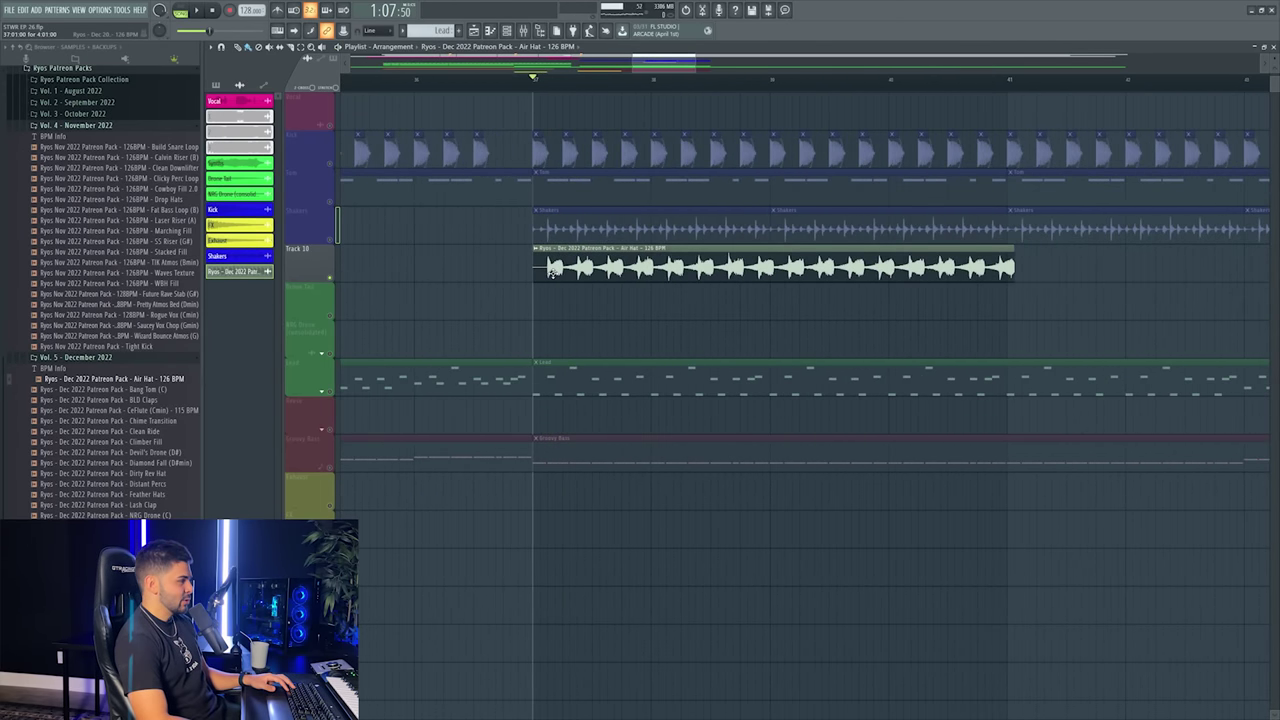
- Fit the Air Hat loop to the project tempo using the 126 (estimated) option and adjust its sample settings
click(534, 248)
click(671, 356)
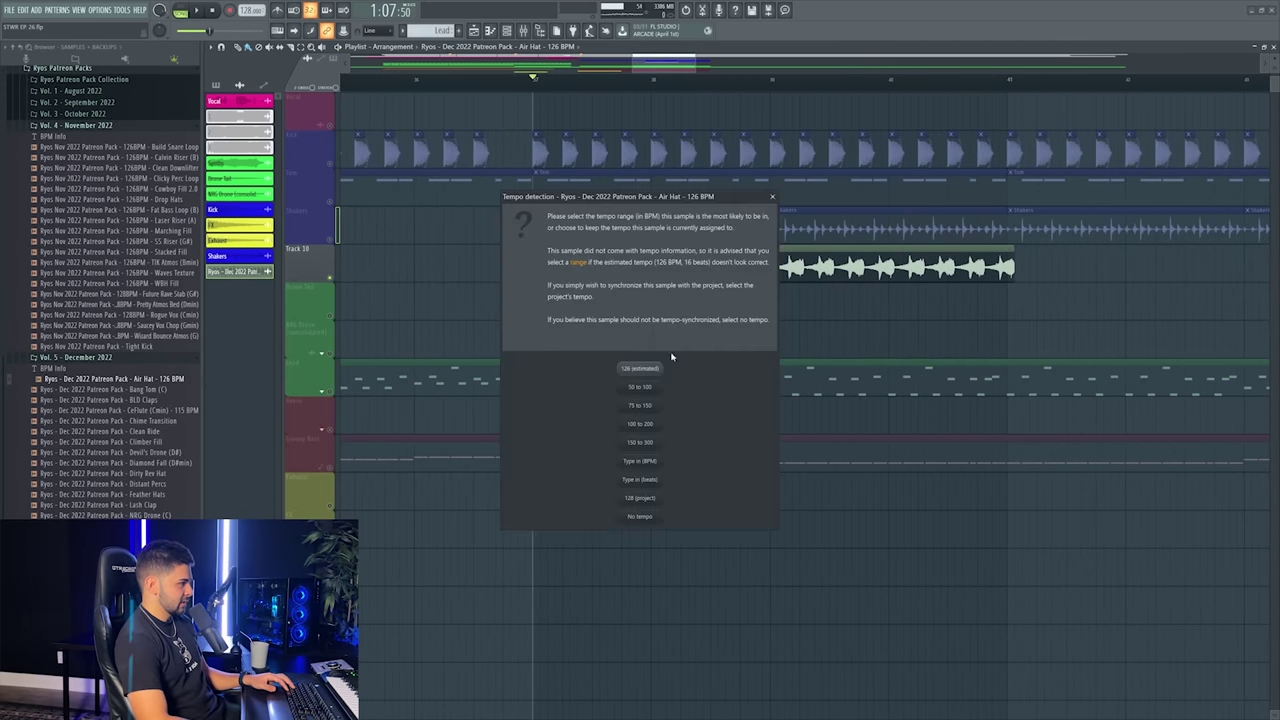
click(638, 368)
double_click(590, 275)
click(500, 195)
click(518, 260)
double_click(526, 167)
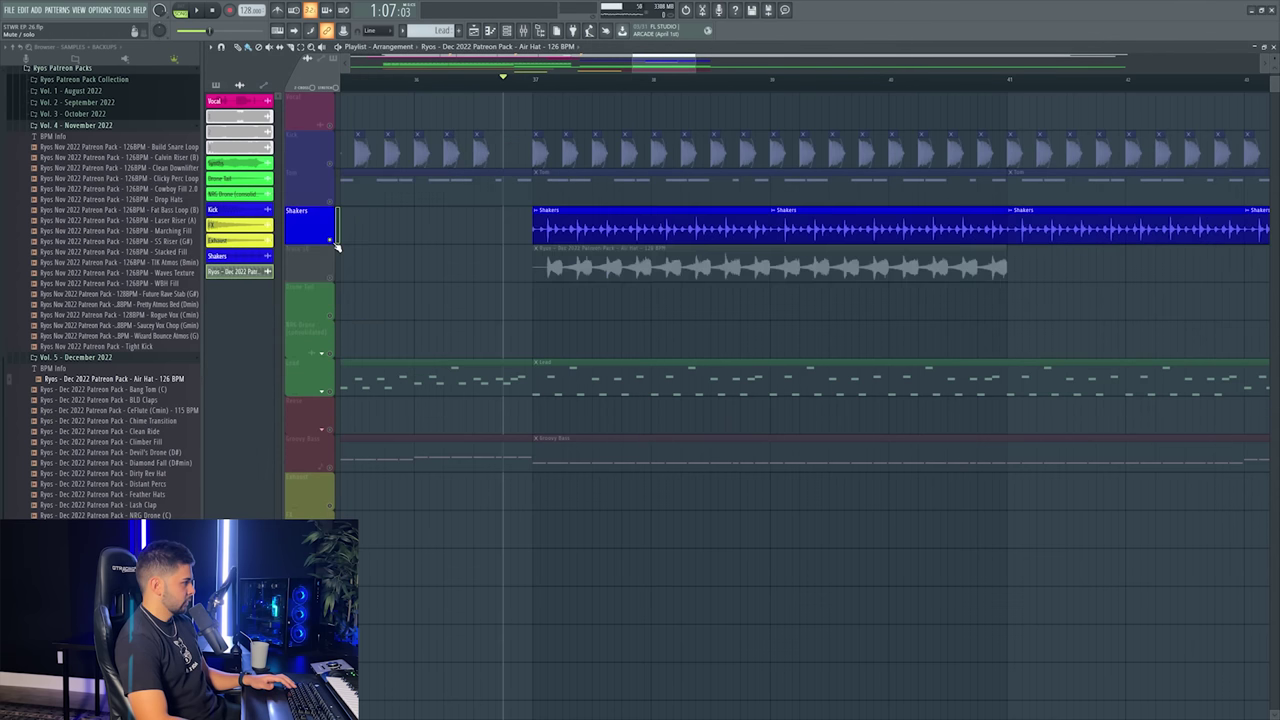
- Bring all tracks back from solo, play the drop, and lower the Air Hat's fader in the mixer
right_click(331, 241)
key(space)
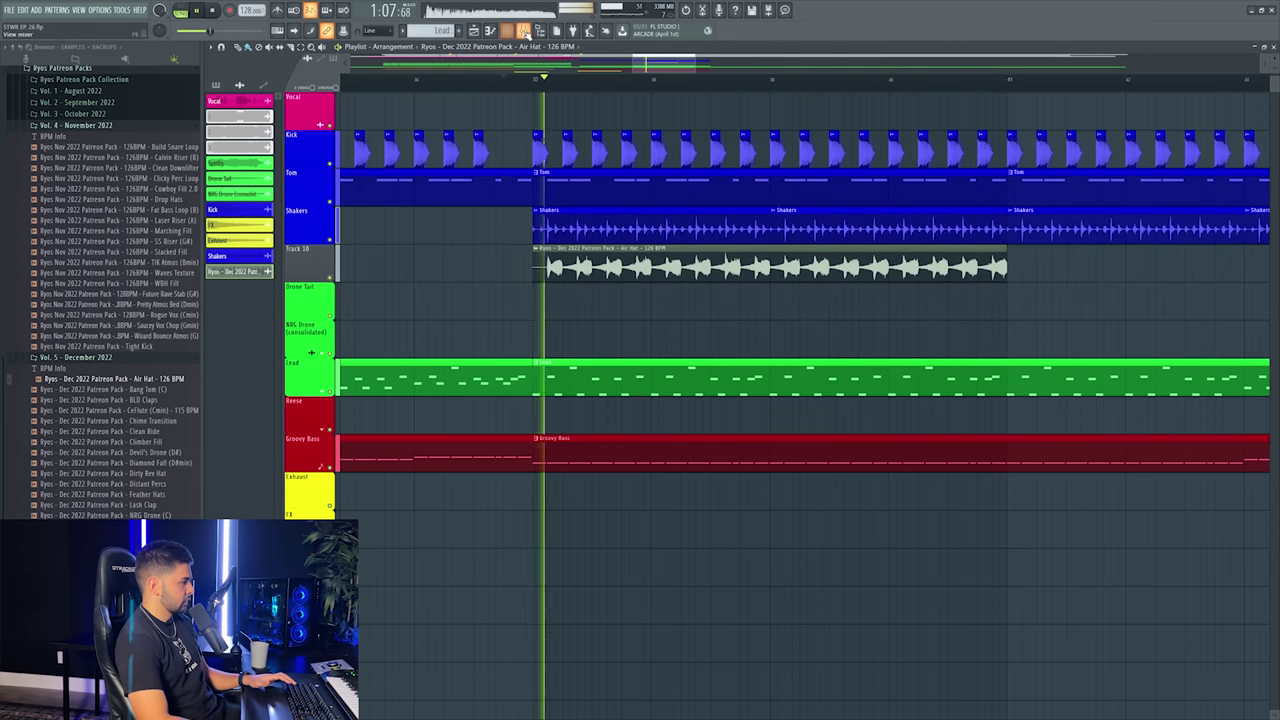
key(F9)
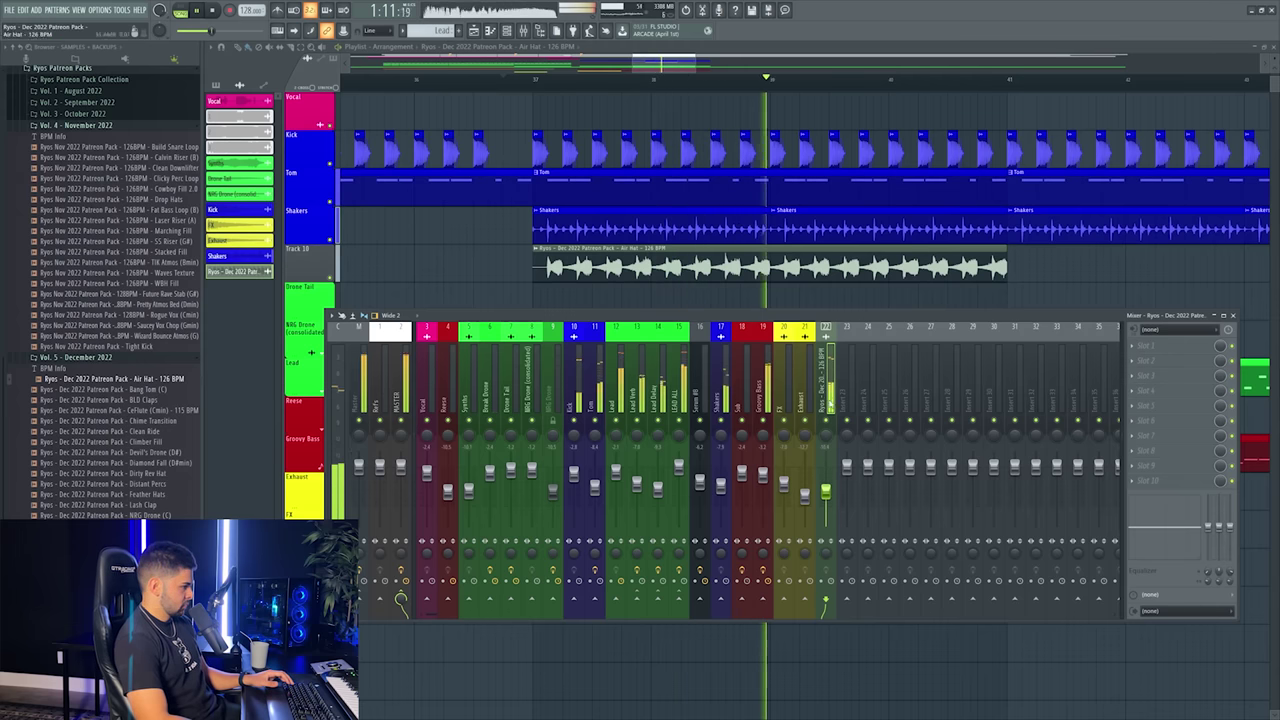
- Rename the hat loop's mixer track to Air Hat and color it blue like the other percussion tracks
right_click(828, 340)
click(868, 335)
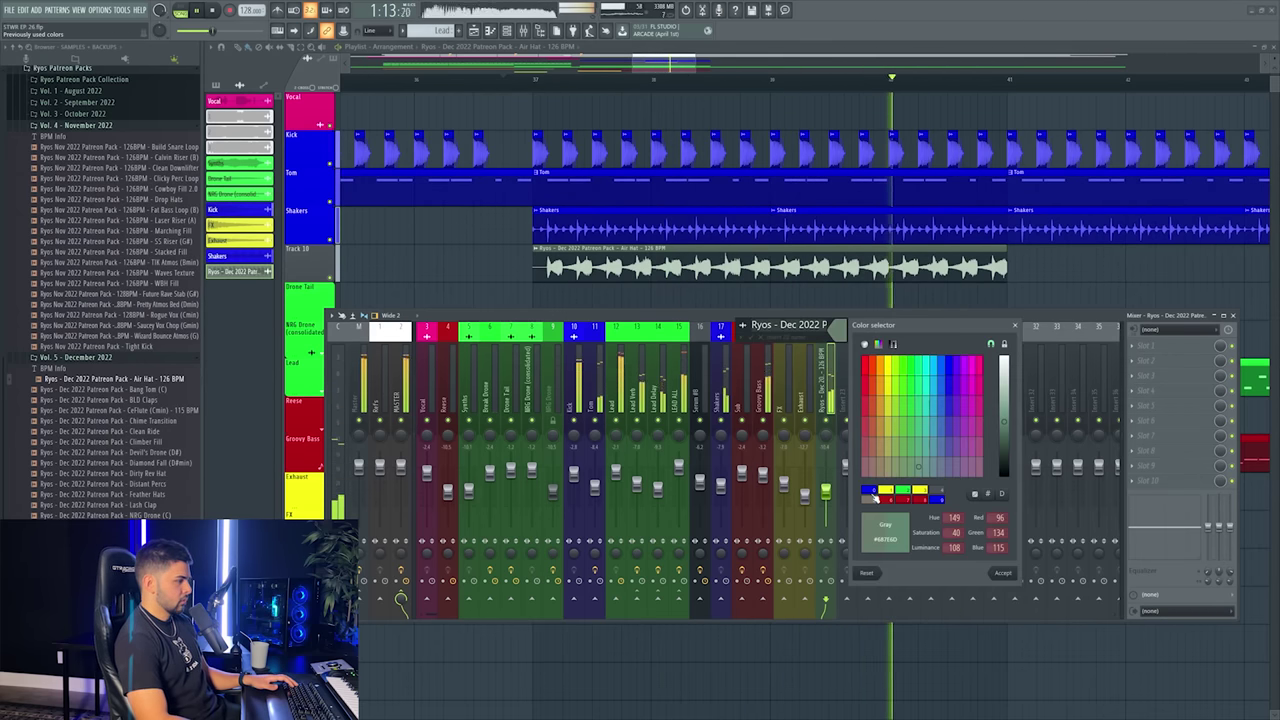
key(Return)
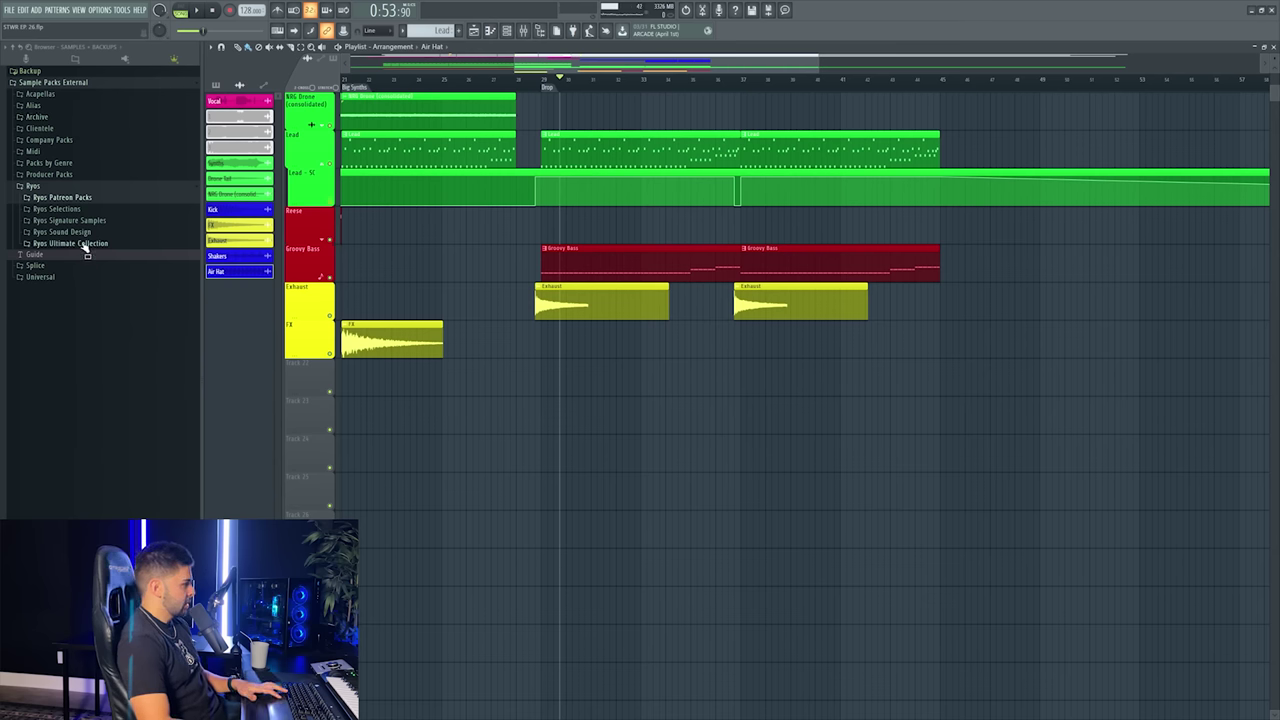
- Place Ryos - Knight Downlifters - MSN DRP from Ryos Ultimate Collection Vol. 1 on Track 22, aligned with the first Exhaust clip, and audition it
click(72, 243)
click(80, 254)
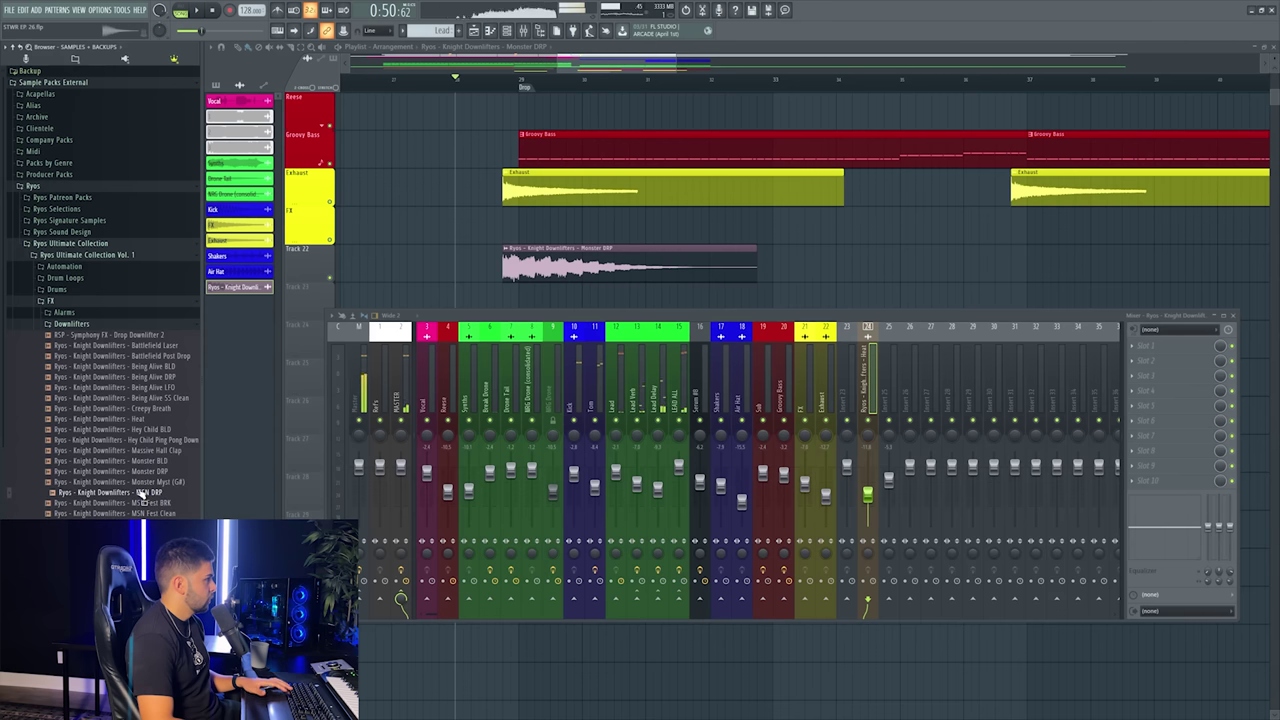
drag(147, 495, 517, 274)
key(space)
key(F9)
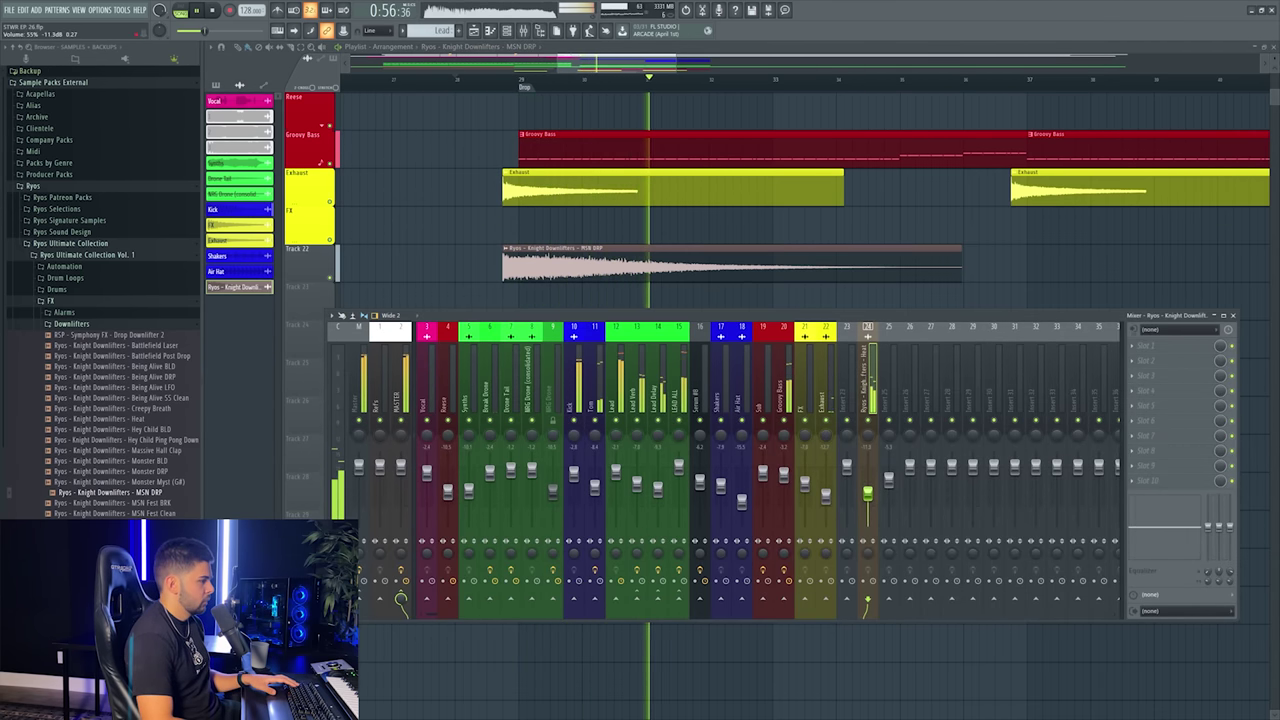
- Rename the MSN DRP sample's mixer track to Downlifter and color it yellow (#FAFA14)
right_click(868, 324)
click(959, 465)
click(958, 486)
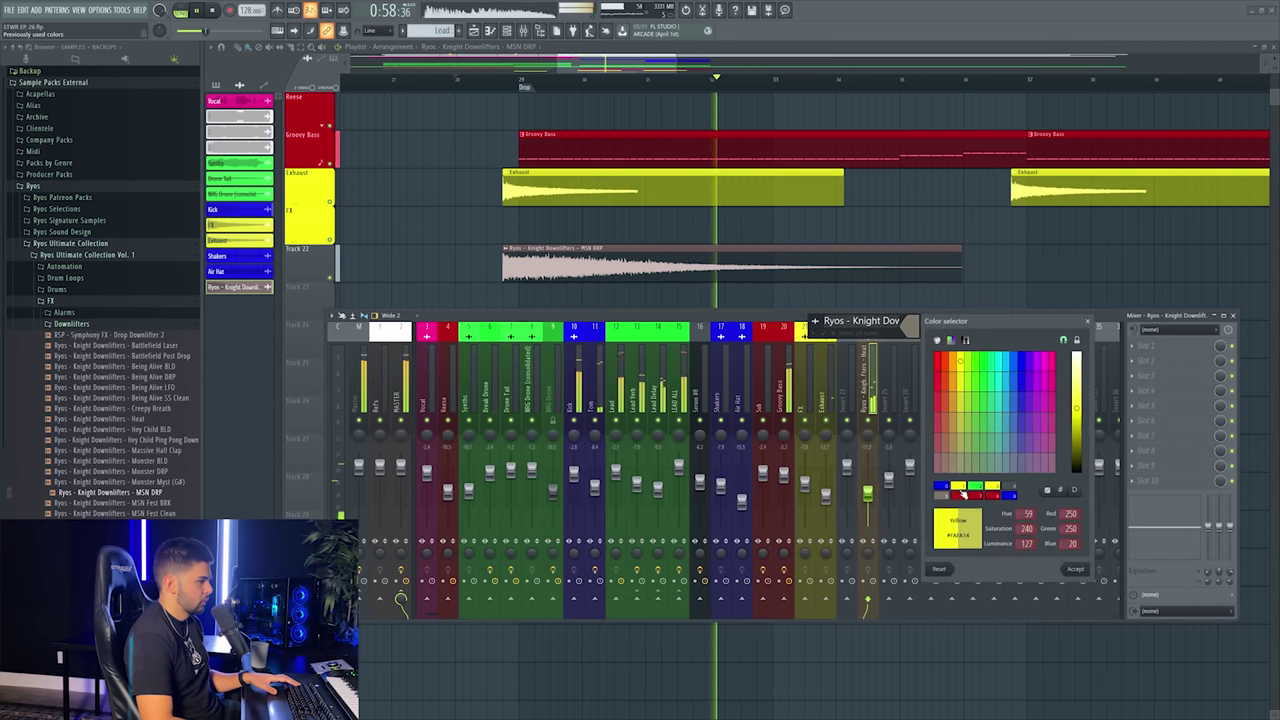
click(1075, 569)
text(MSN)
key(Return)
key(space)
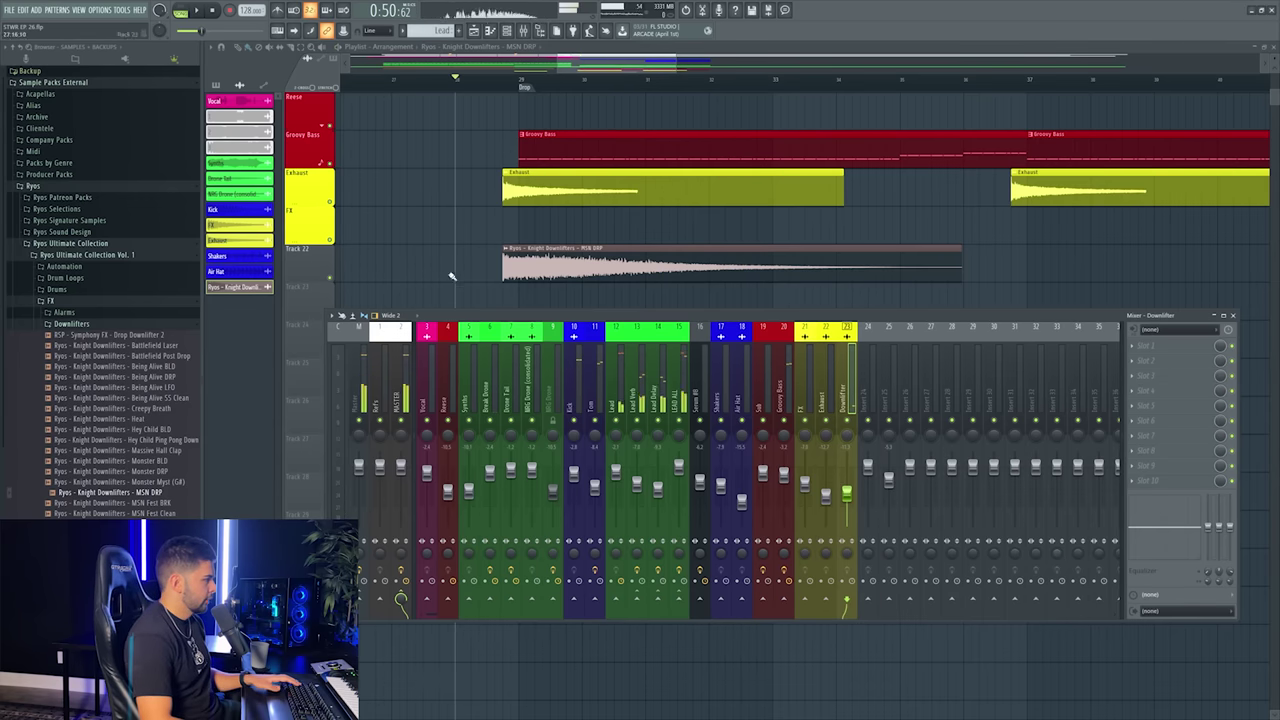
- Name playlist Track 22 Downlifter and color it yellow (#FAFA14)
key(F9)
right_click(310, 250)
click(327, 252)
click(356, 405)
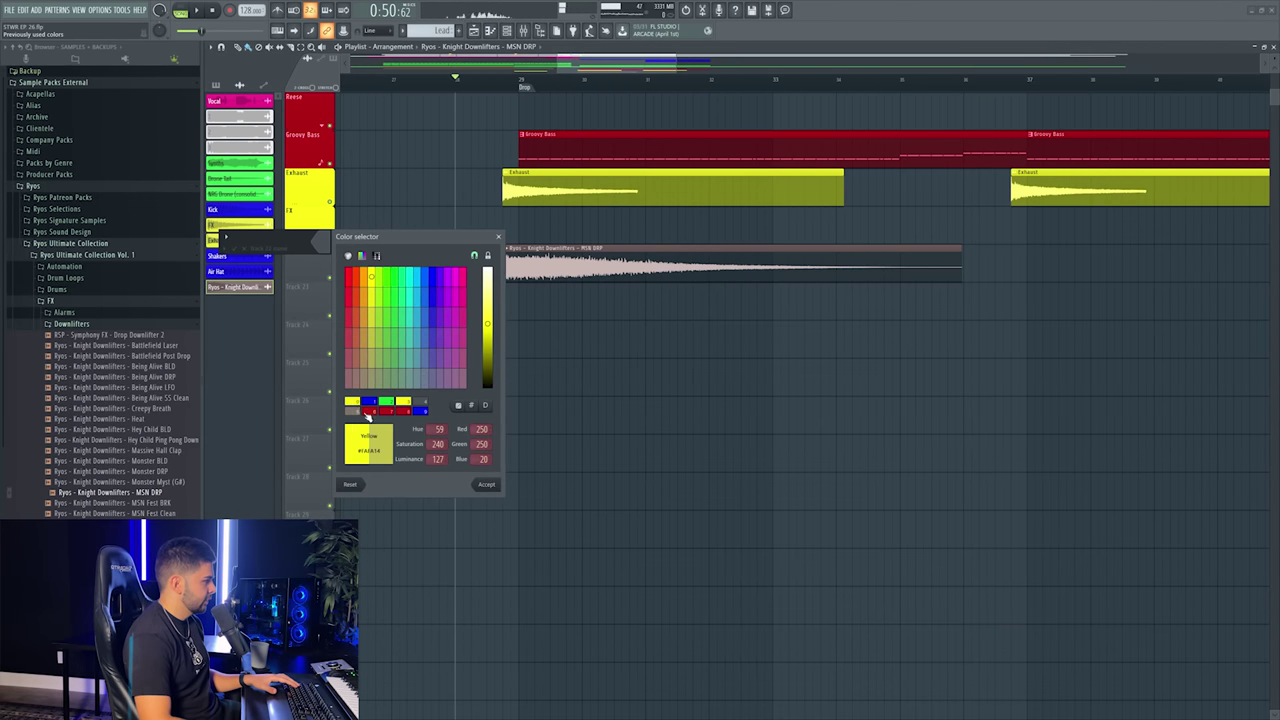
click(489, 483)
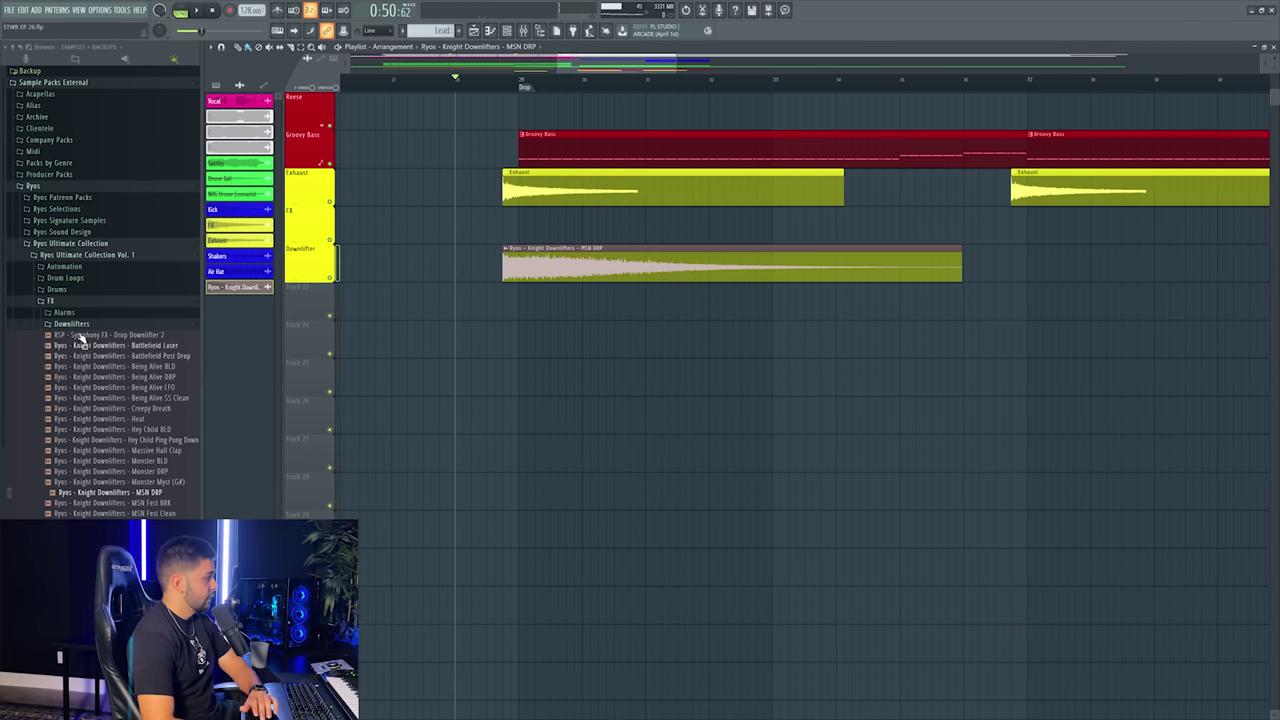
- Place Ryos - Knight Crowds - Monster from the Textures folder on Track 23, aligned with the Downlifter clip, and play the drop
click(71, 324)
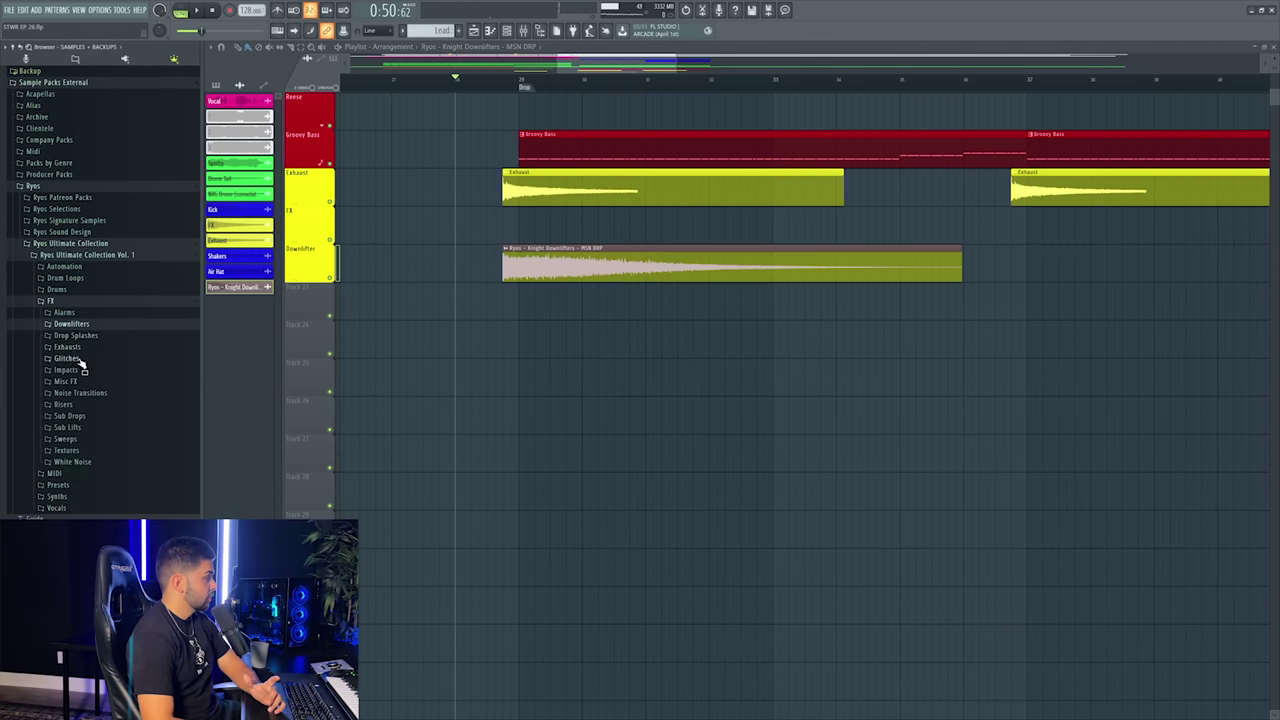
click(82, 450)
drag(100, 482, 508, 306)
key(space)
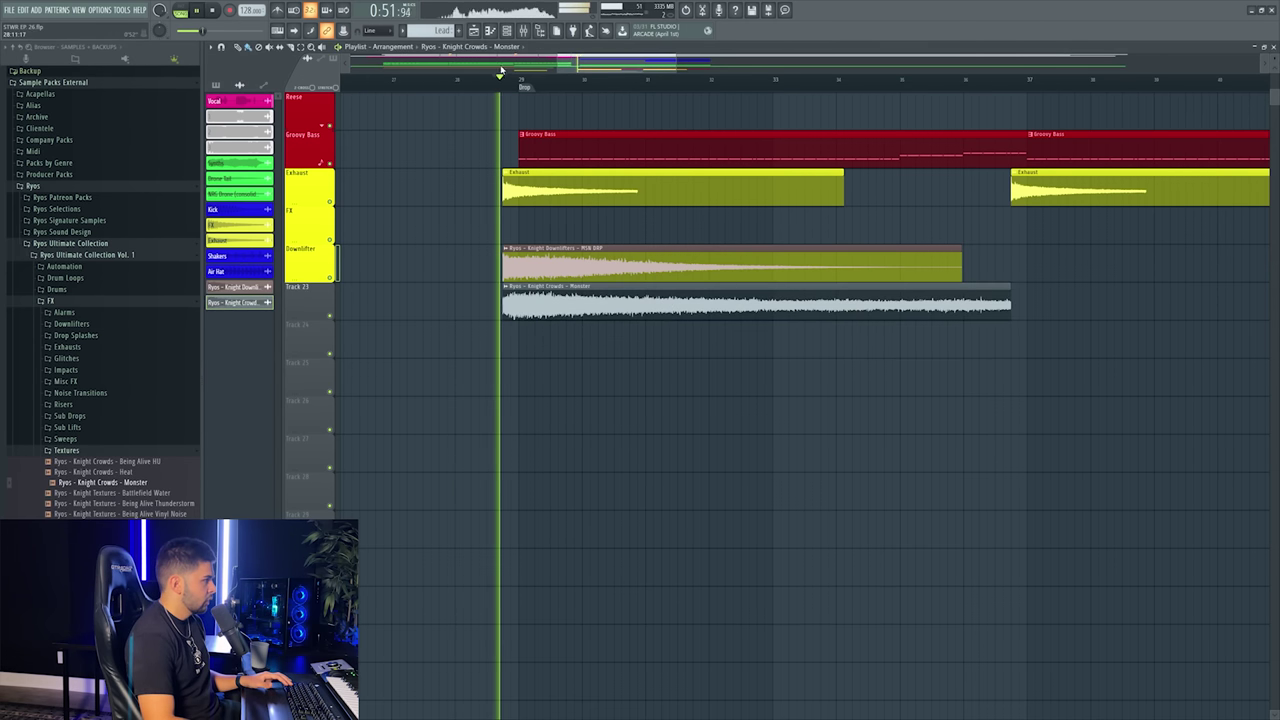
- Load Kickstart 2 in the first effect slot of the Knight Crowds - Monster mixer track
click(523, 31)
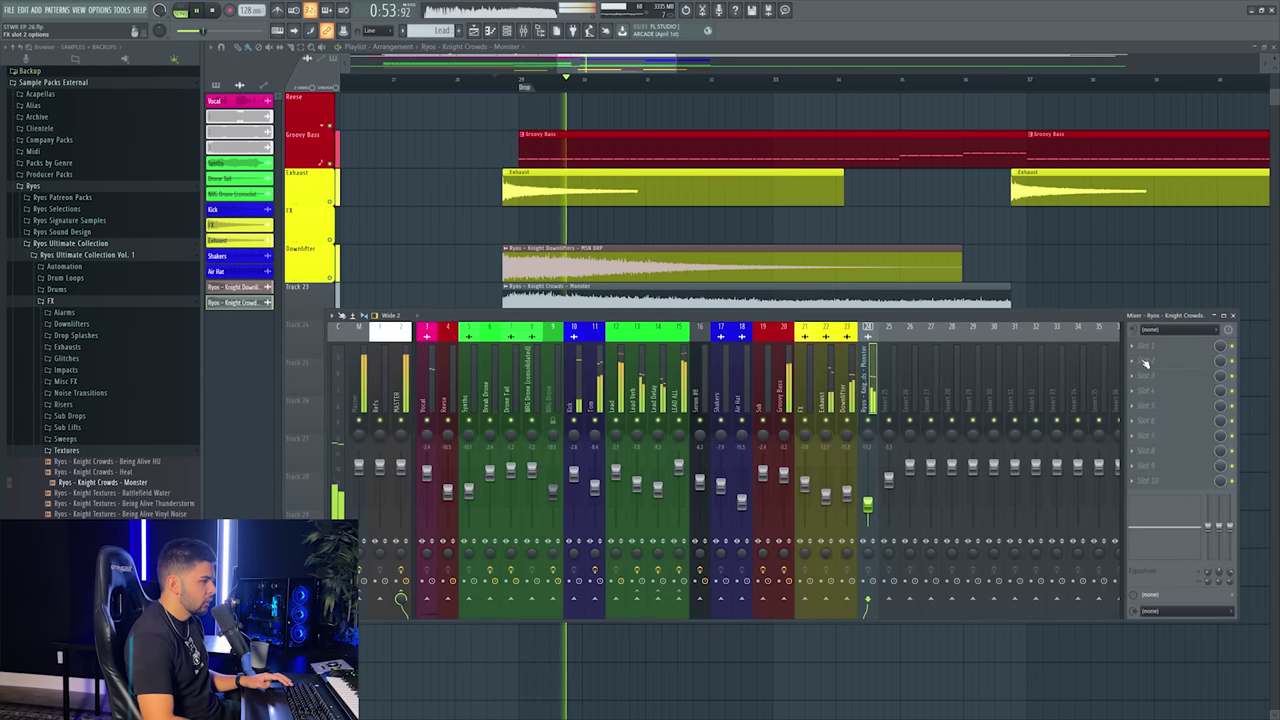
click(1175, 345)
click(1045, 36)
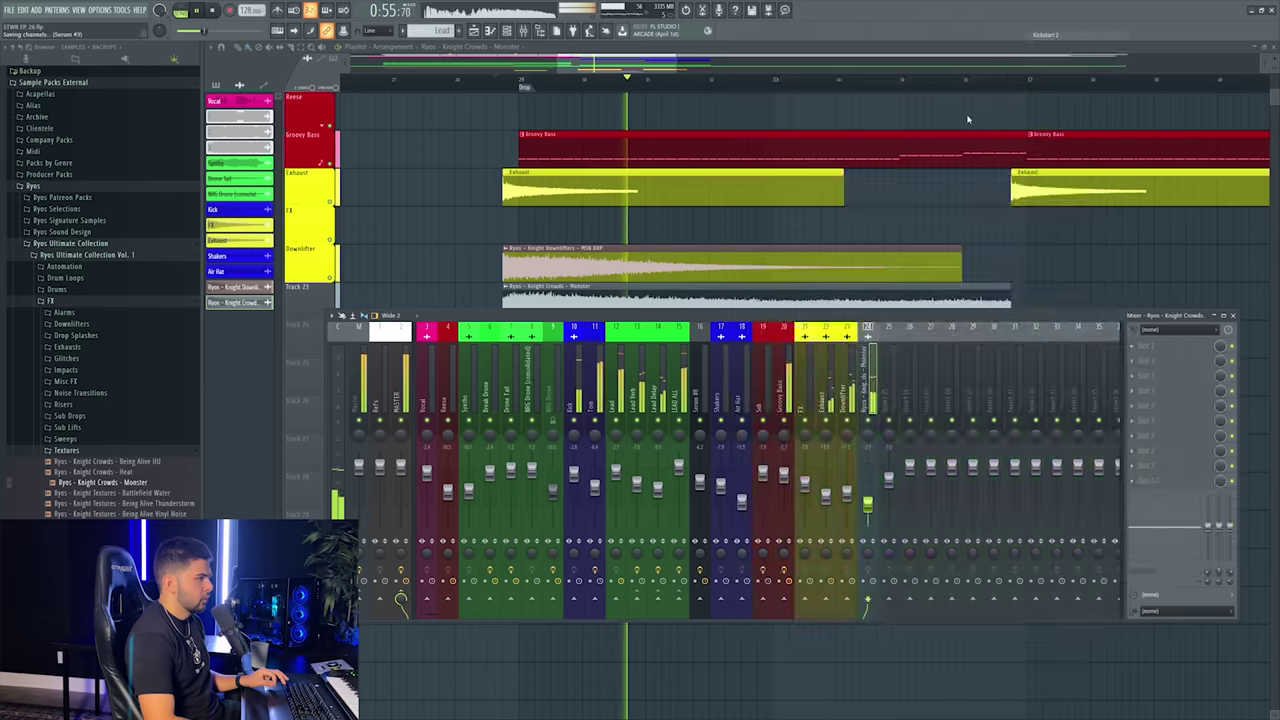
- Rename the Knight Crowds mixer track to Crowd and color it yellow
right_click(868, 327)
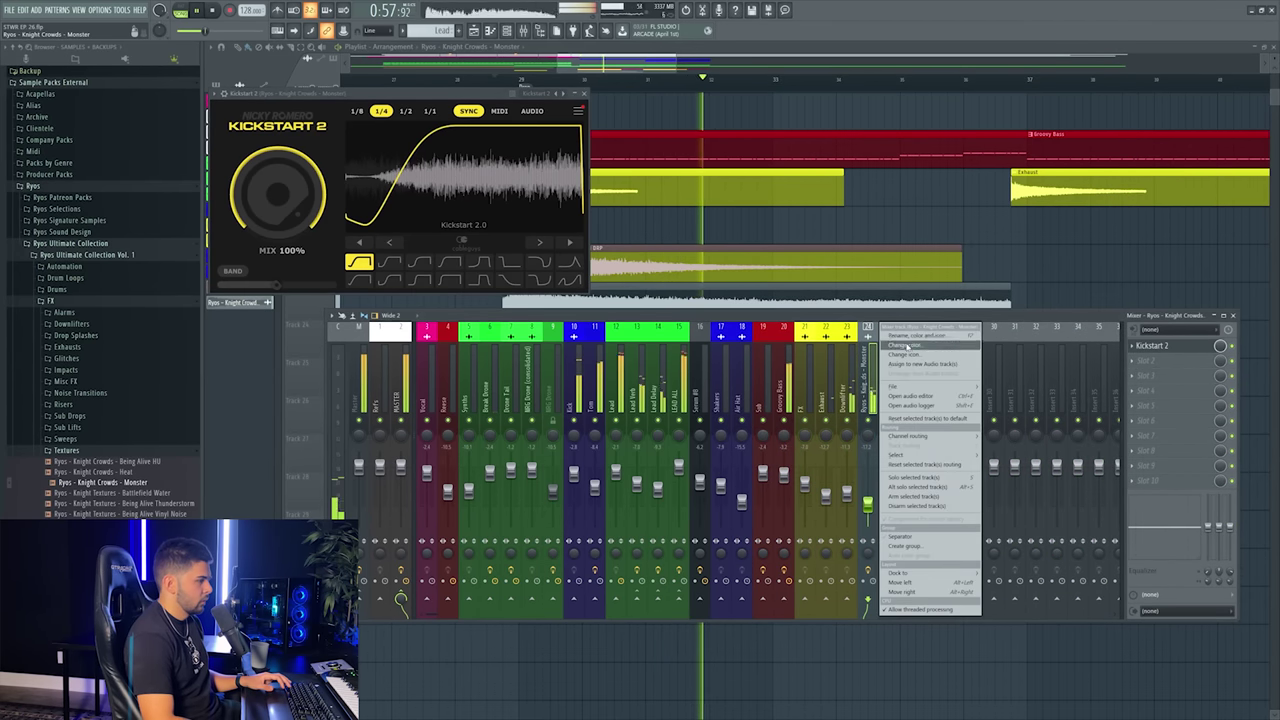
click(910, 341)
click(934, 490)
key(Return)
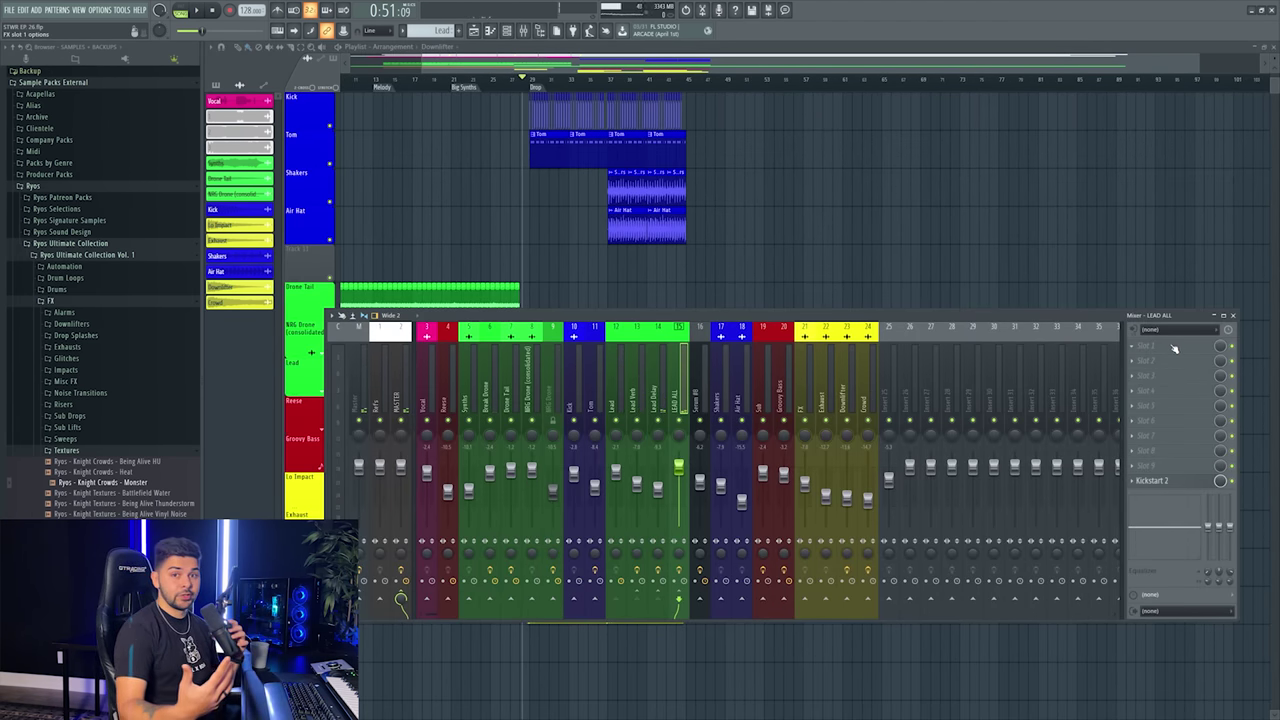
- Load Noveltech Character in the first effect slot of LEAD ALL and choose its BassGuitar preset
click(1173, 347)
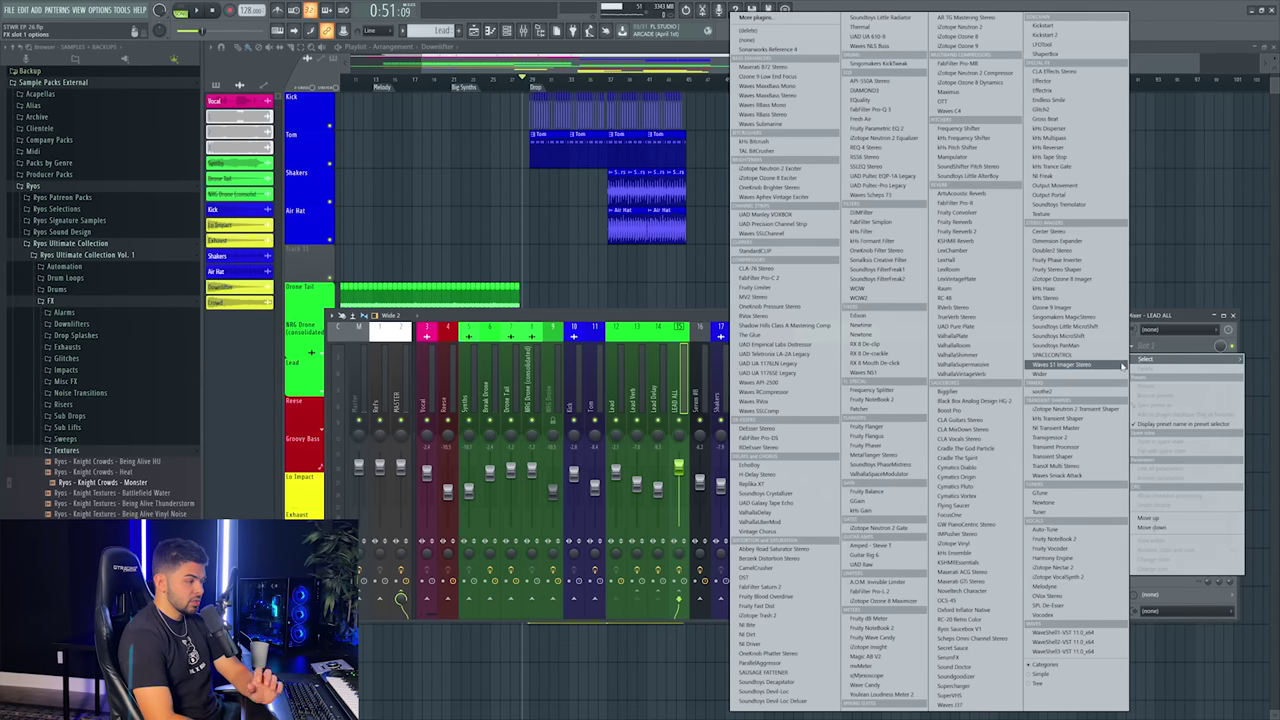
click(947, 592)
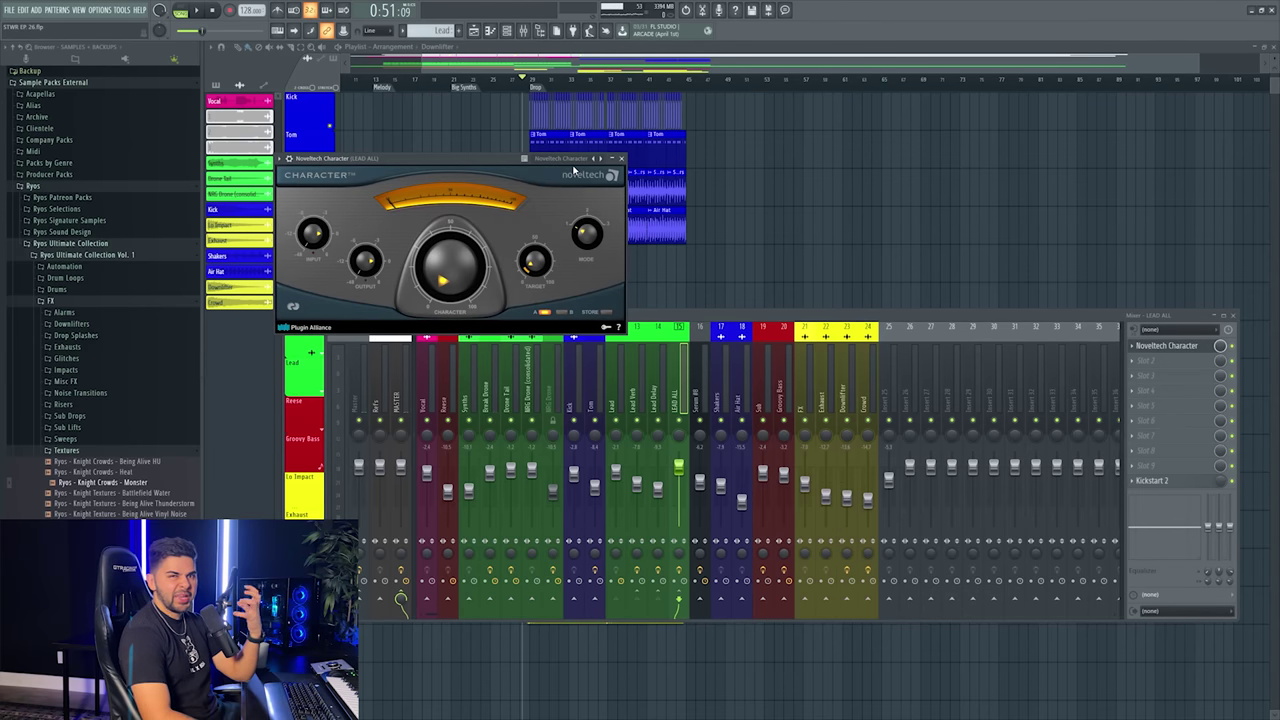
click(574, 160)
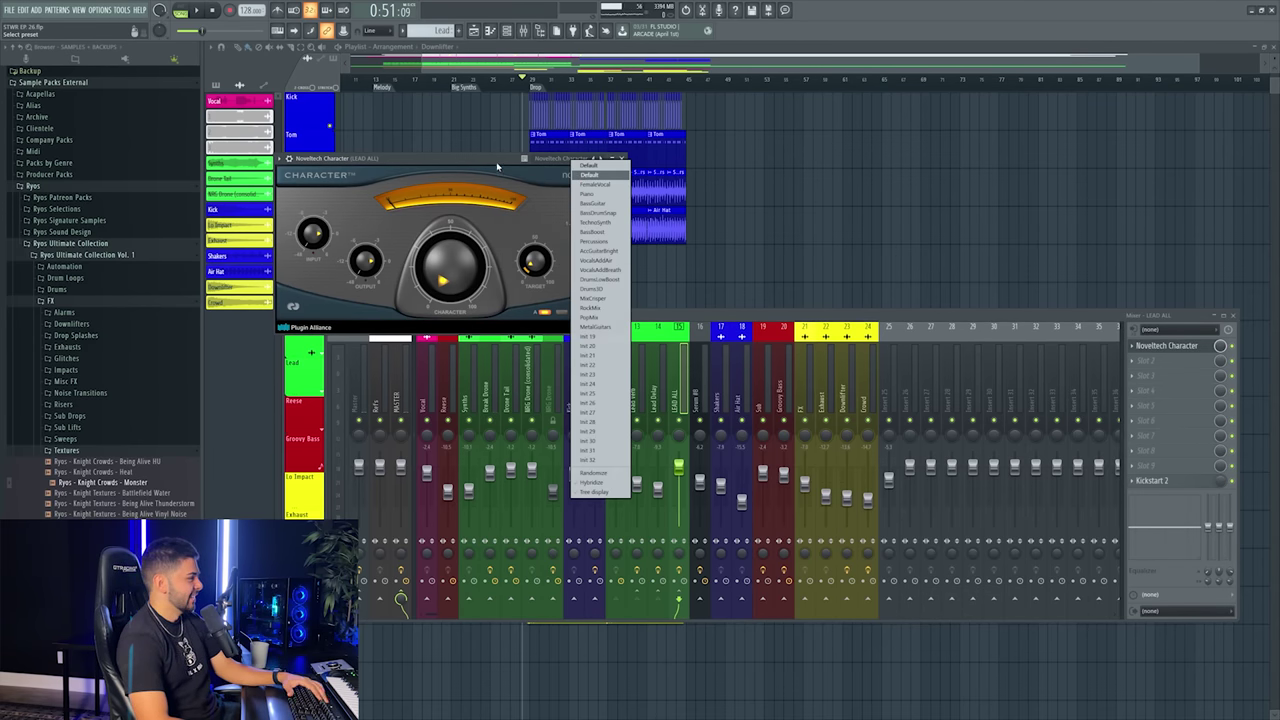
click(574, 174)
click(584, 162)
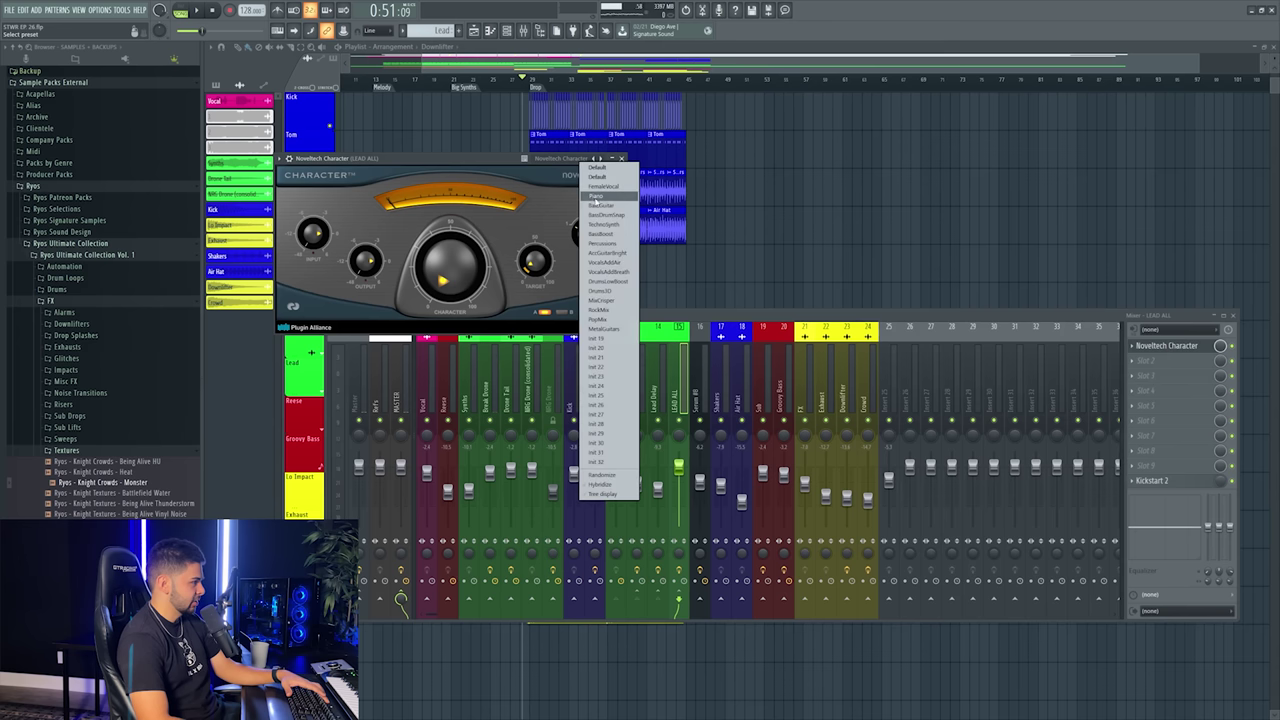
click(598, 205)
drag(560, 168, 798, 200)
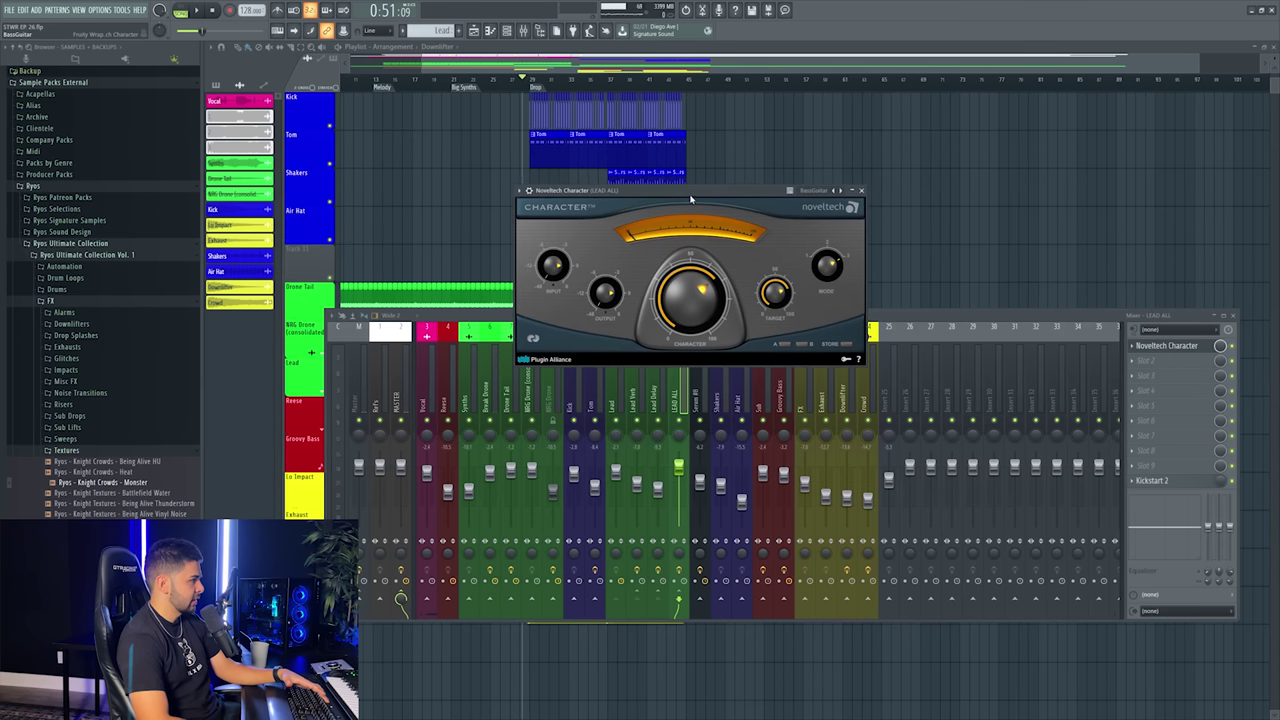
- Compare Noveltech Character presets during playback, reduce the Character amount to about 23, and save the project
click(835, 191)
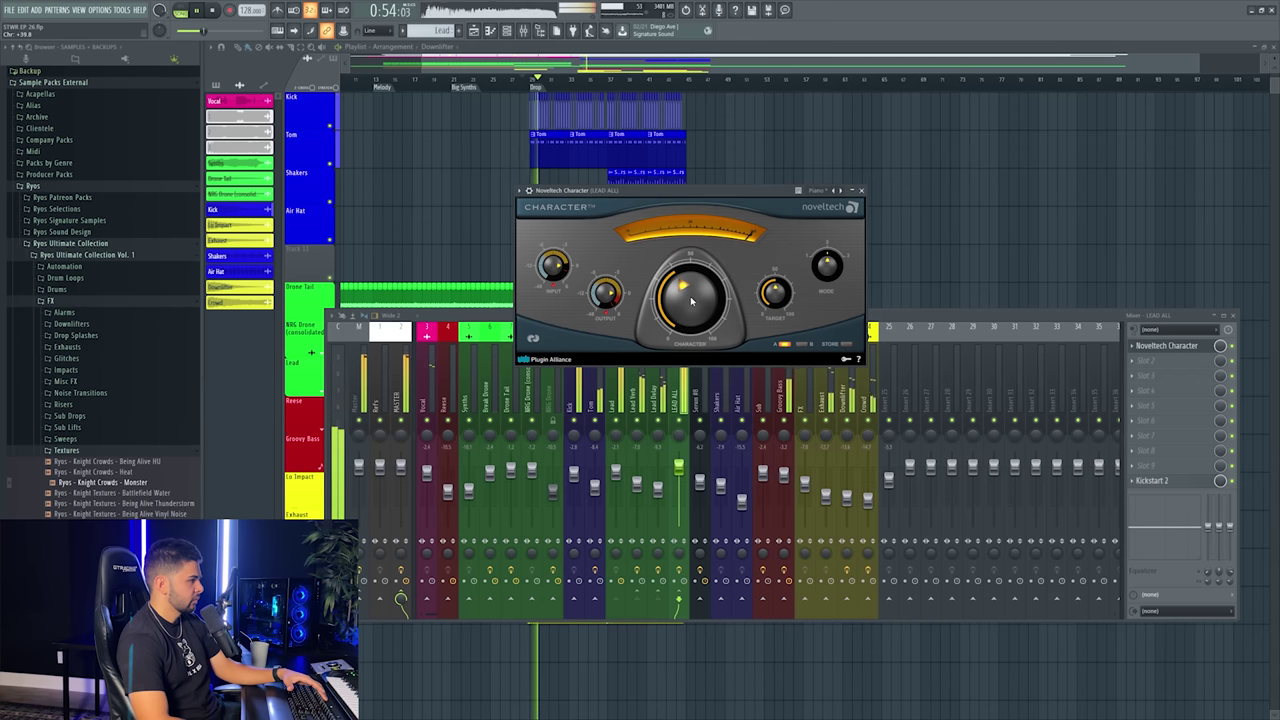
mouse_move(691, 301)
mouse_down()
mouse_move(677, 316)
mouse_move(674, 305)
mouse_up()
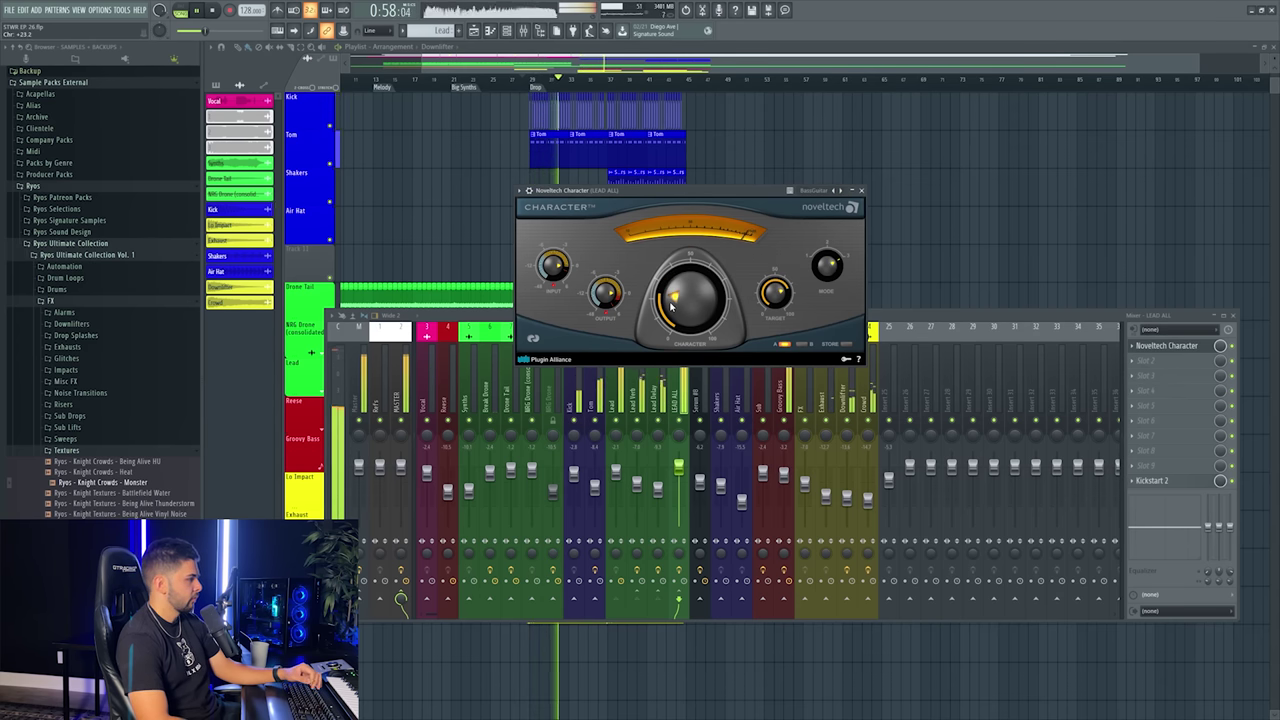
click(861, 191)
key(space)
key(ctrl+s)
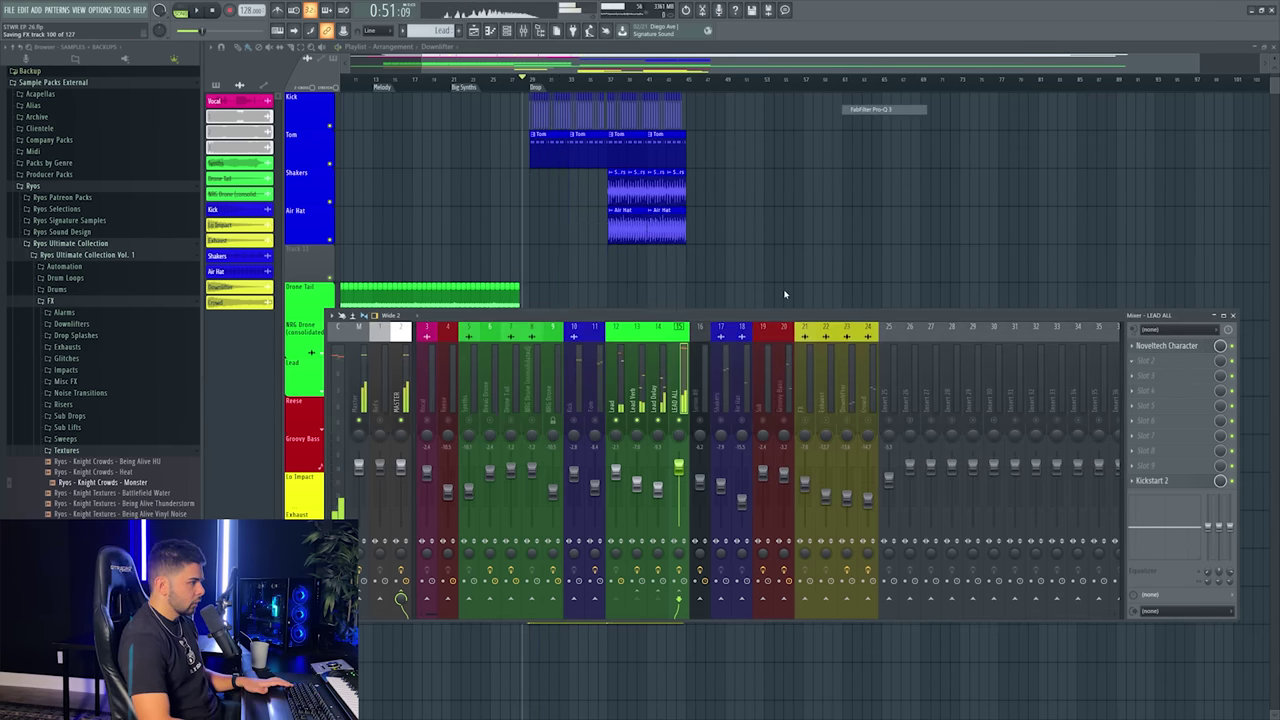
- Add a band near 75 Hz in LEAD ALL's FabFilter Pro-Q 3, change its filter shape and slope, and place the equalizer before Noveltech Character
drag(408, 284, 407, 291)
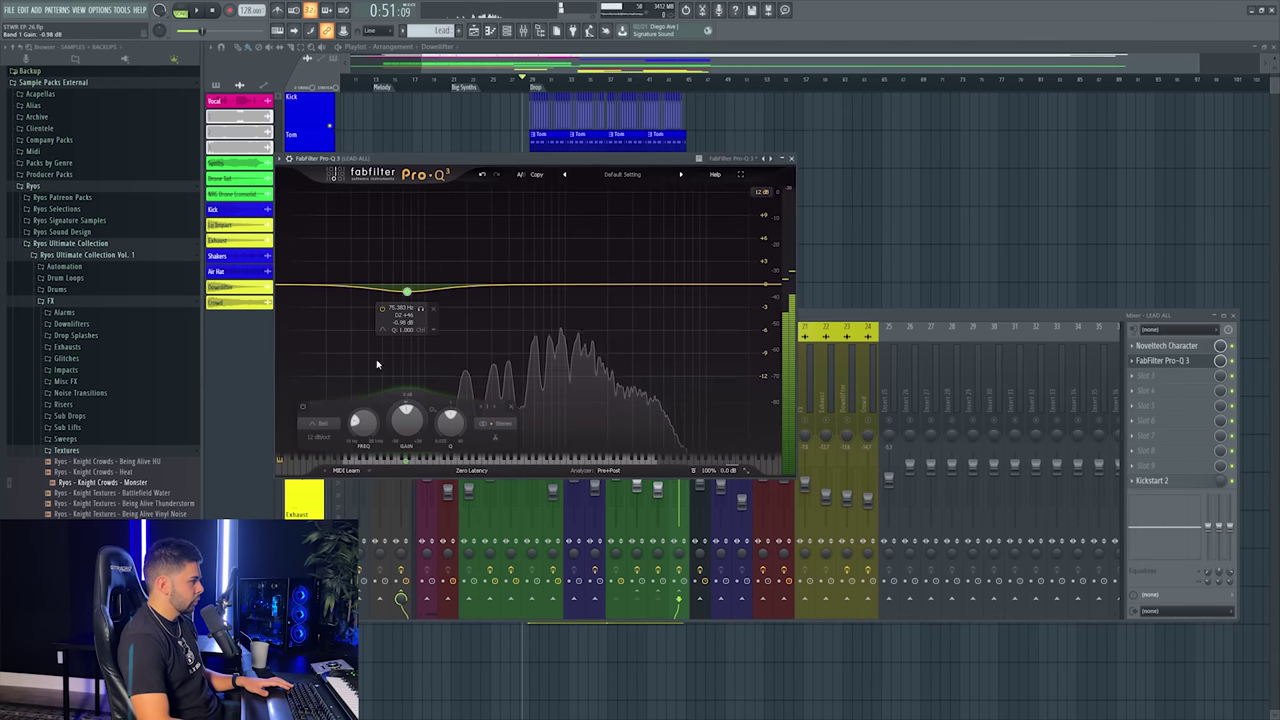
click(323, 423)
click(320, 355)
click(322, 437)
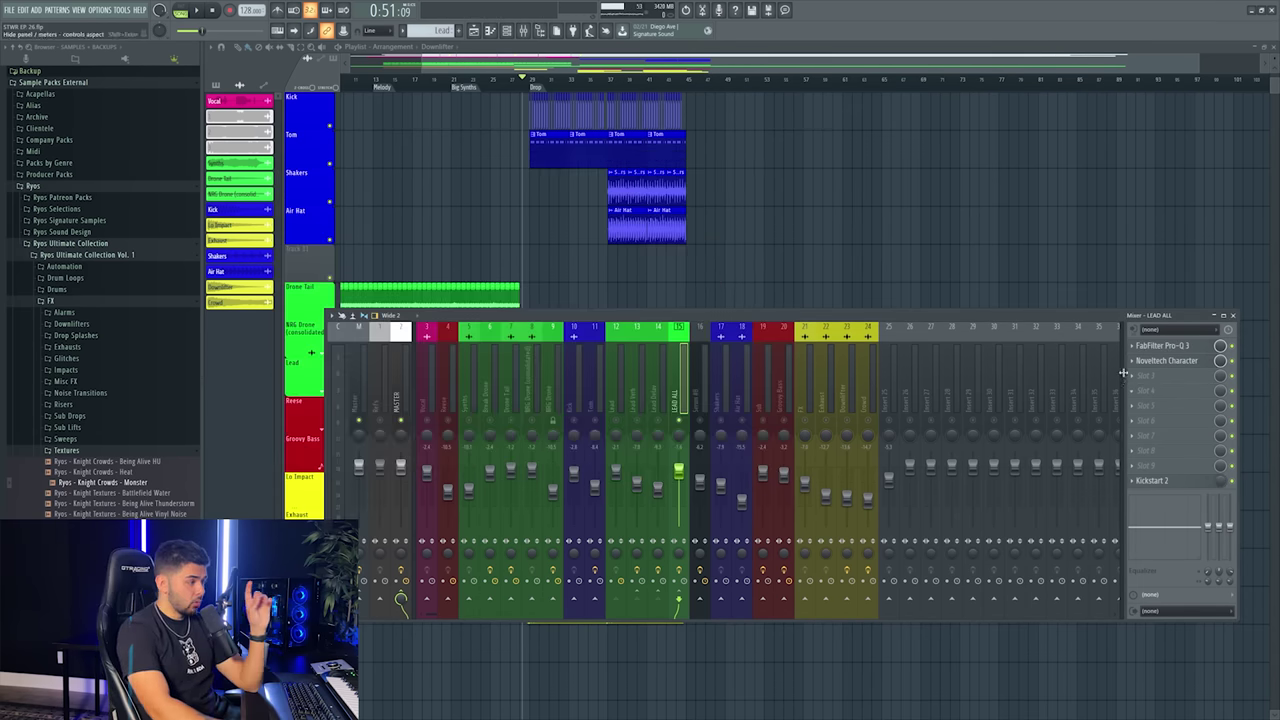
- Load StandardCLIP in LEAD ALL's third effect slot, set its mode to Soft Clip Pro, and turn the ceiling on
click(1145, 381)
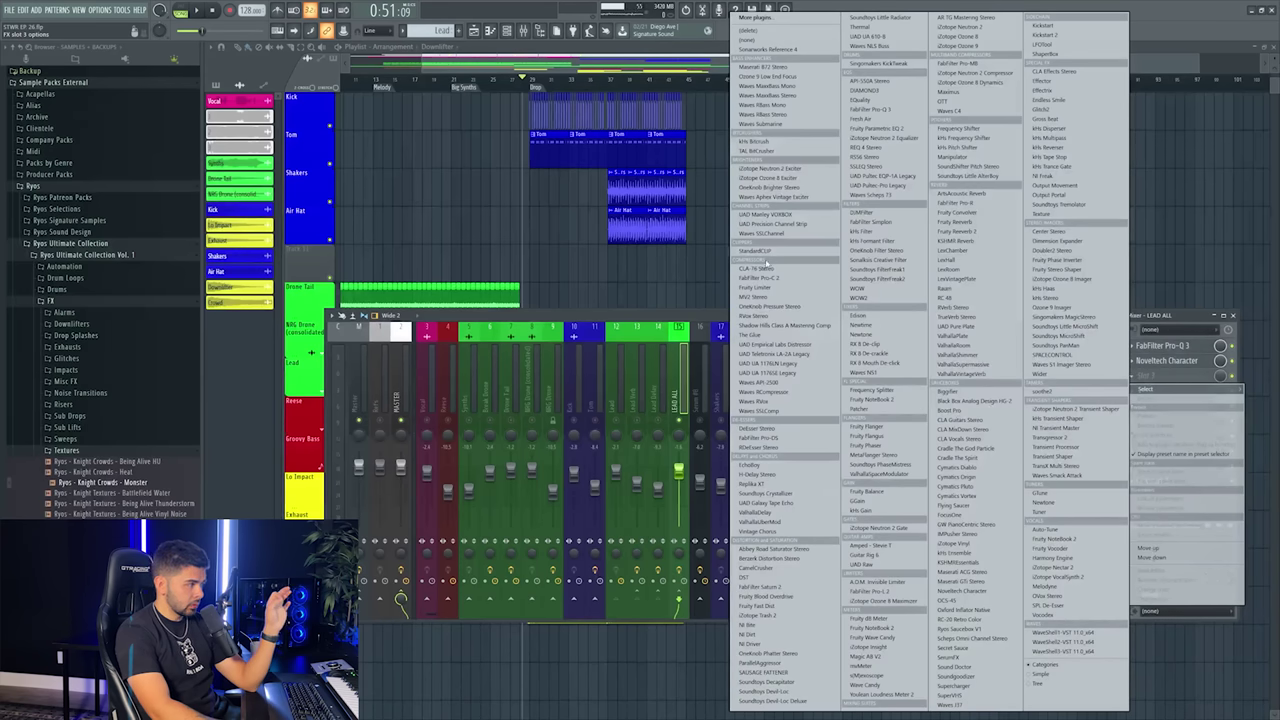
click(759, 251)
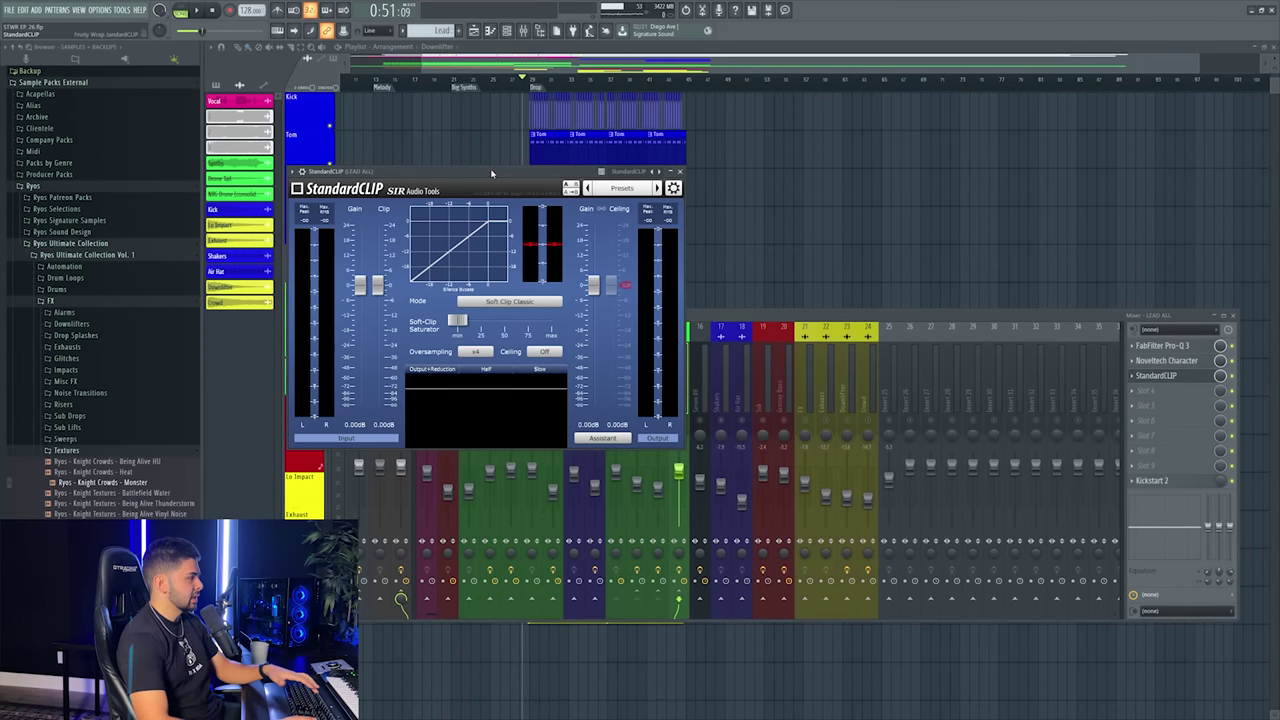
drag(486, 171, 936, 201)
click(799, 321)
click(784, 346)
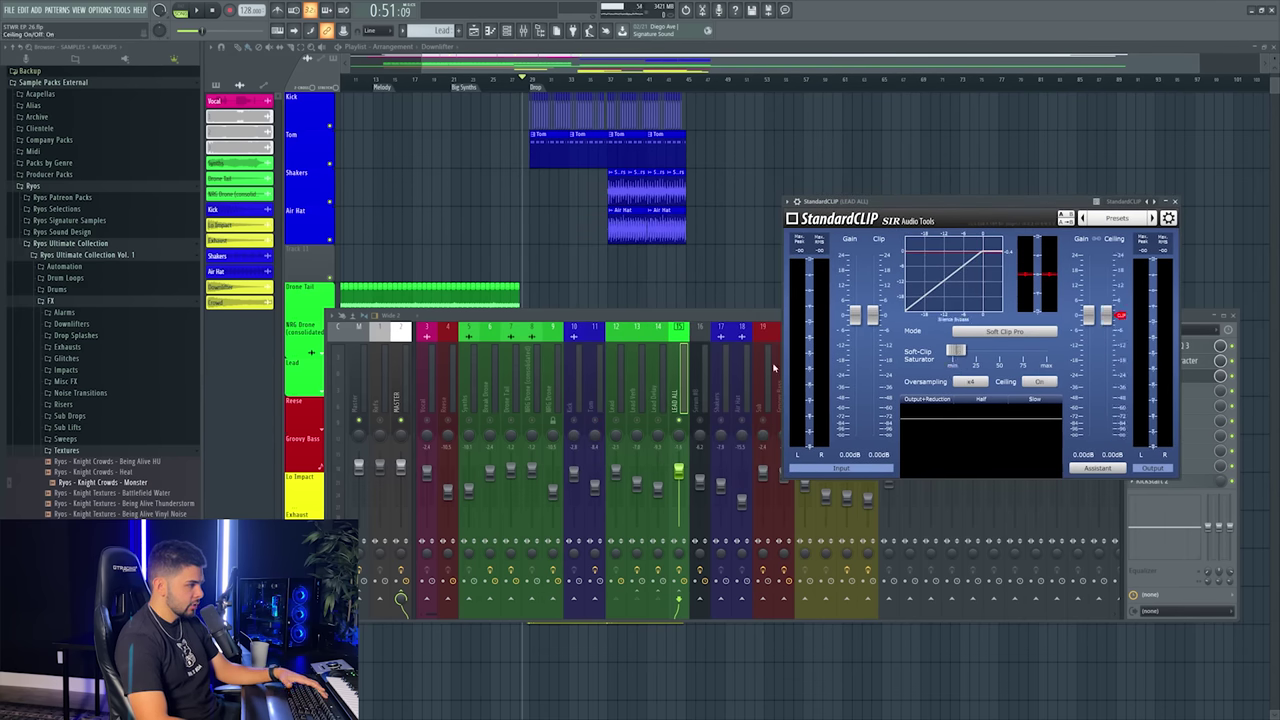
- Bring all mixer tracks back from solo and check StandardCLIP's effect on the lead while the drop plays
click(691, 423)
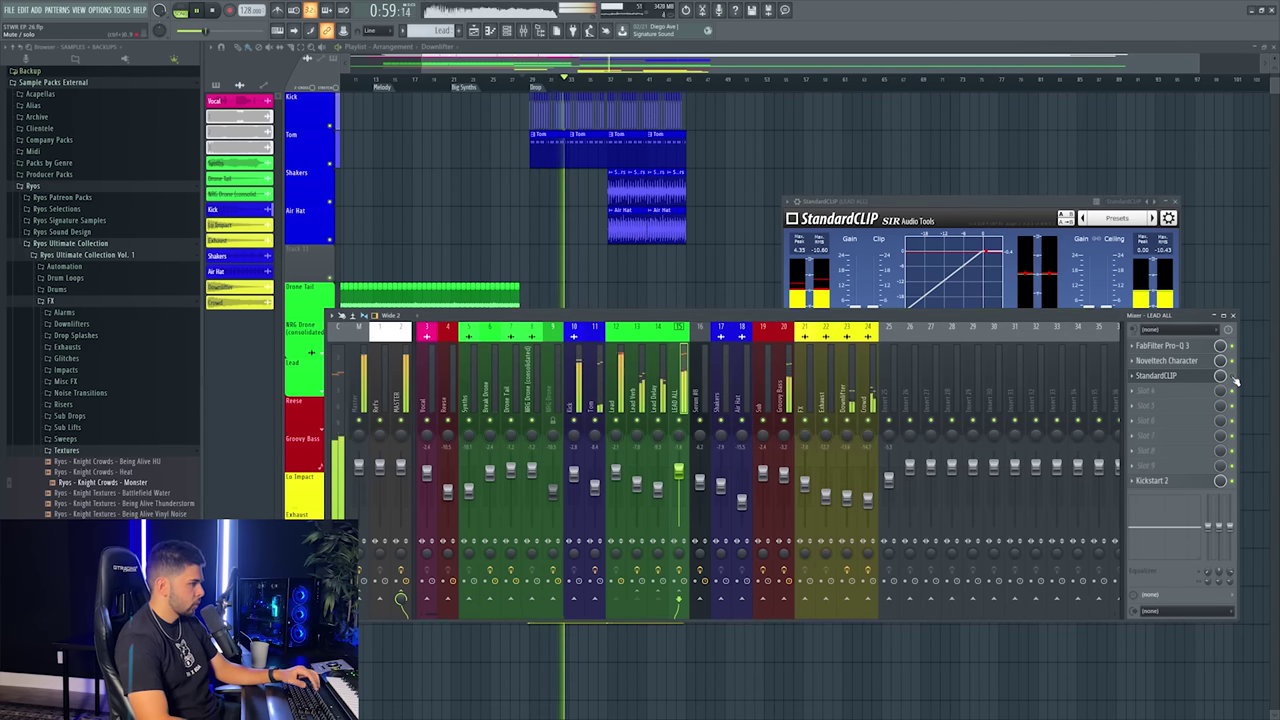
drag(961, 203, 908, 183)
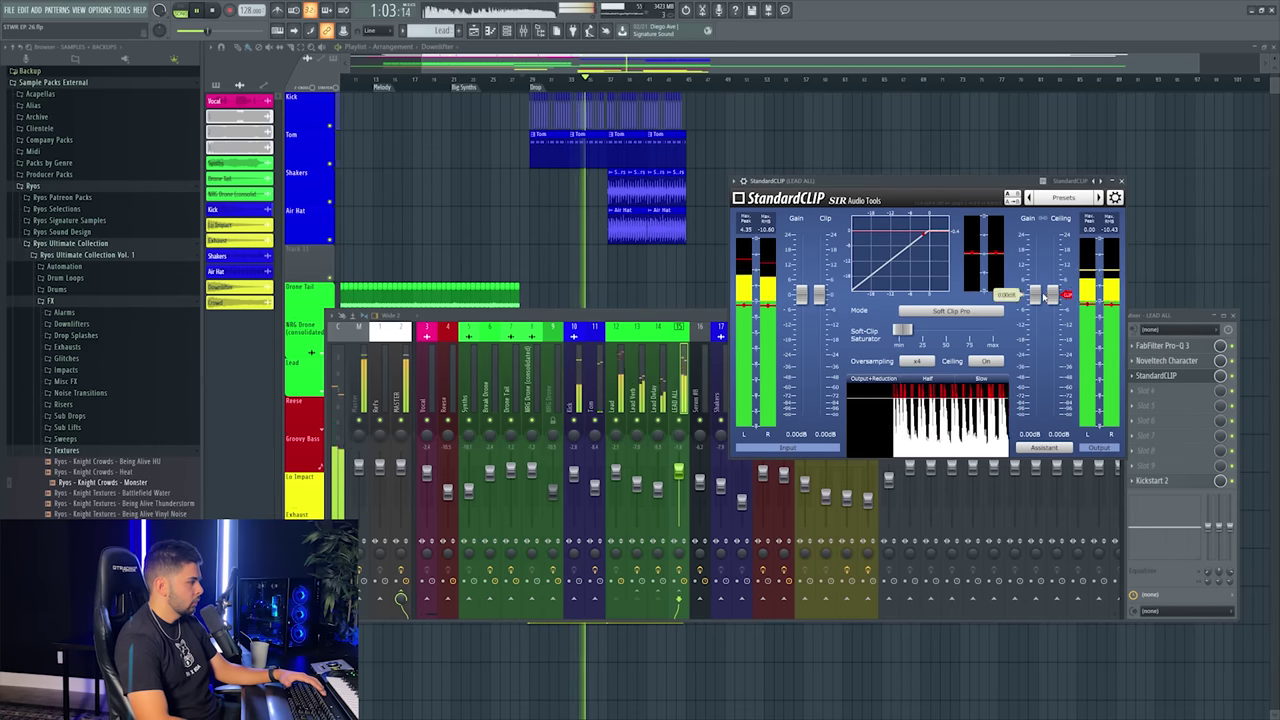
click(1122, 182)
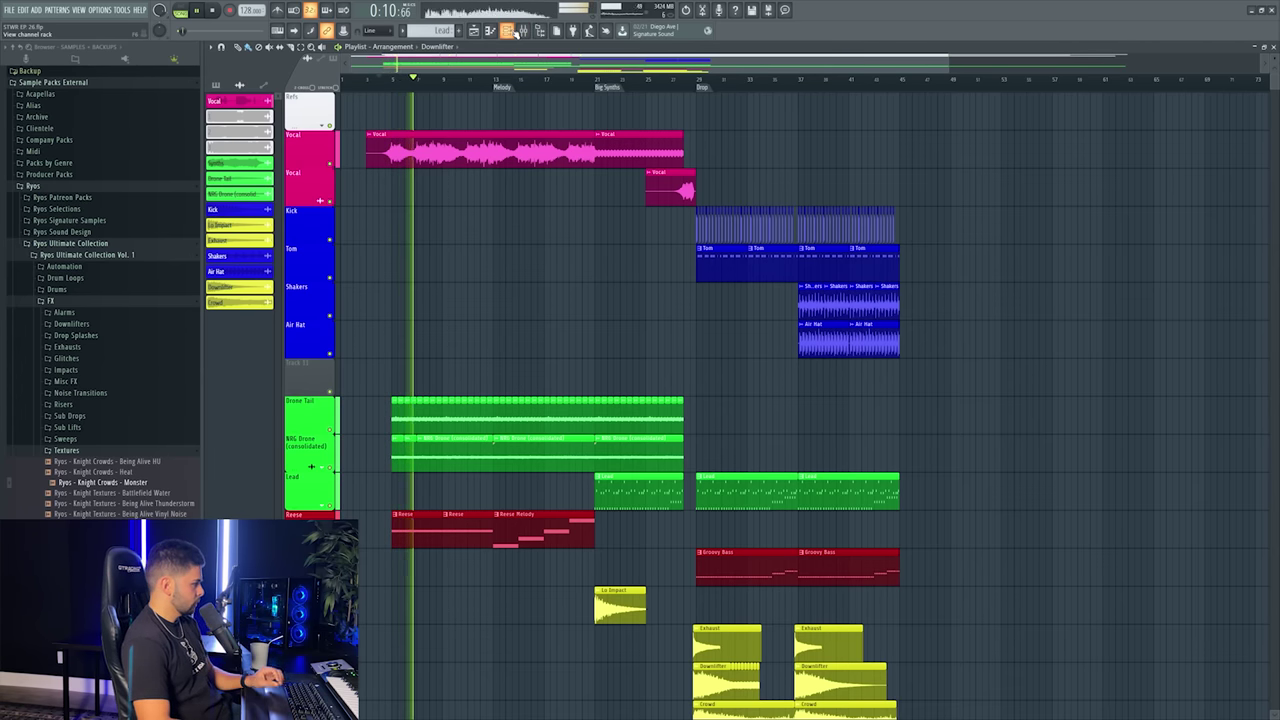
- Play the intro while reviewing the arrangement, and open the Reese Melody clip at the Melody marker
scroll(500, 286, down, 2)
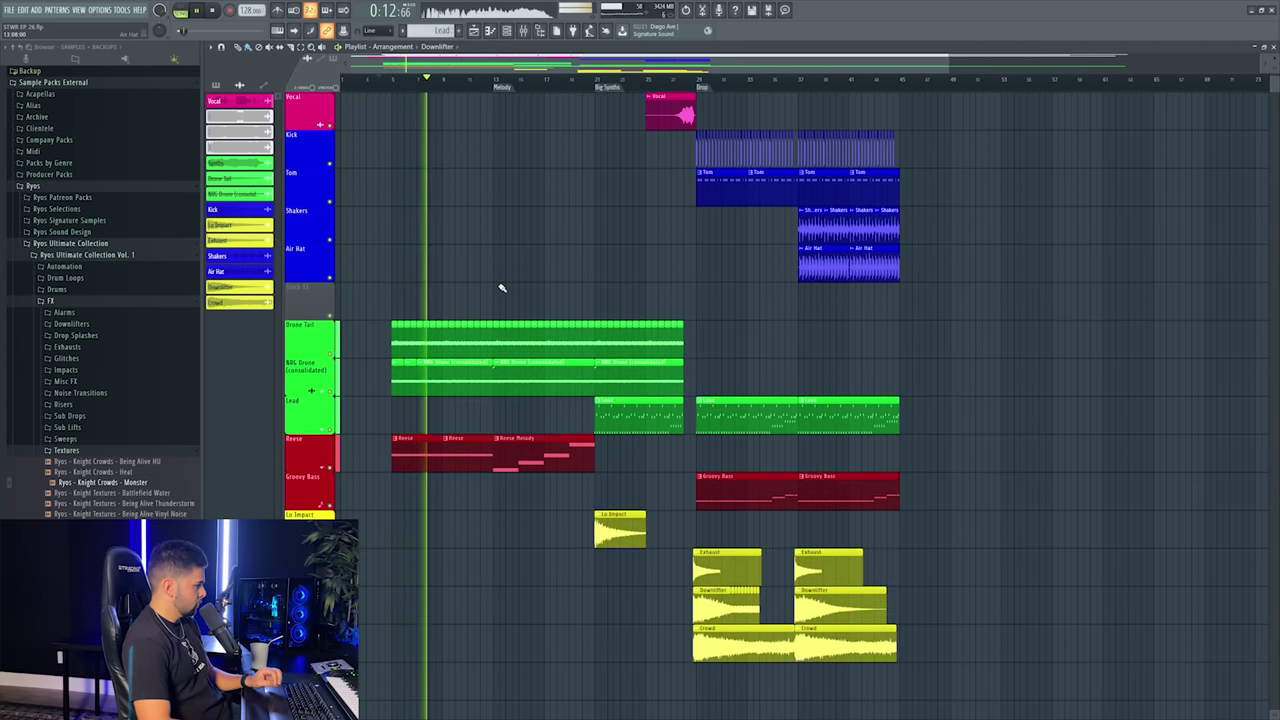
scroll(502, 290, down, 2)
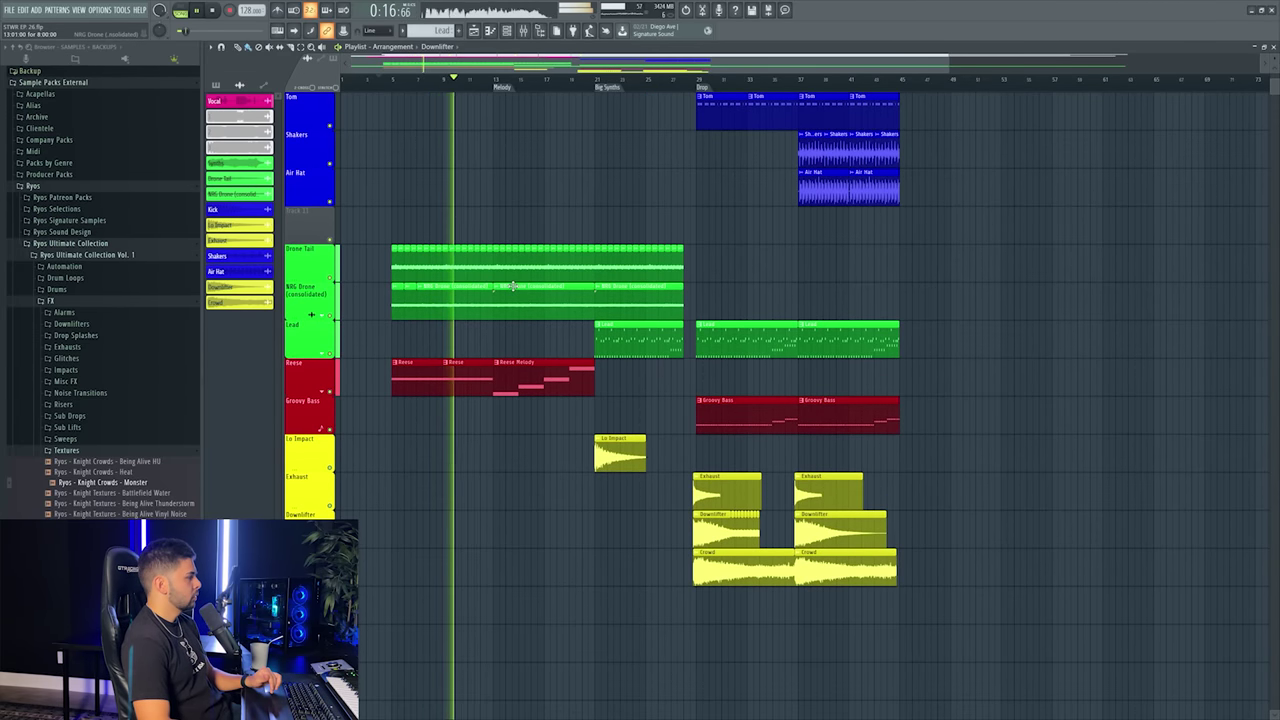
key(space)
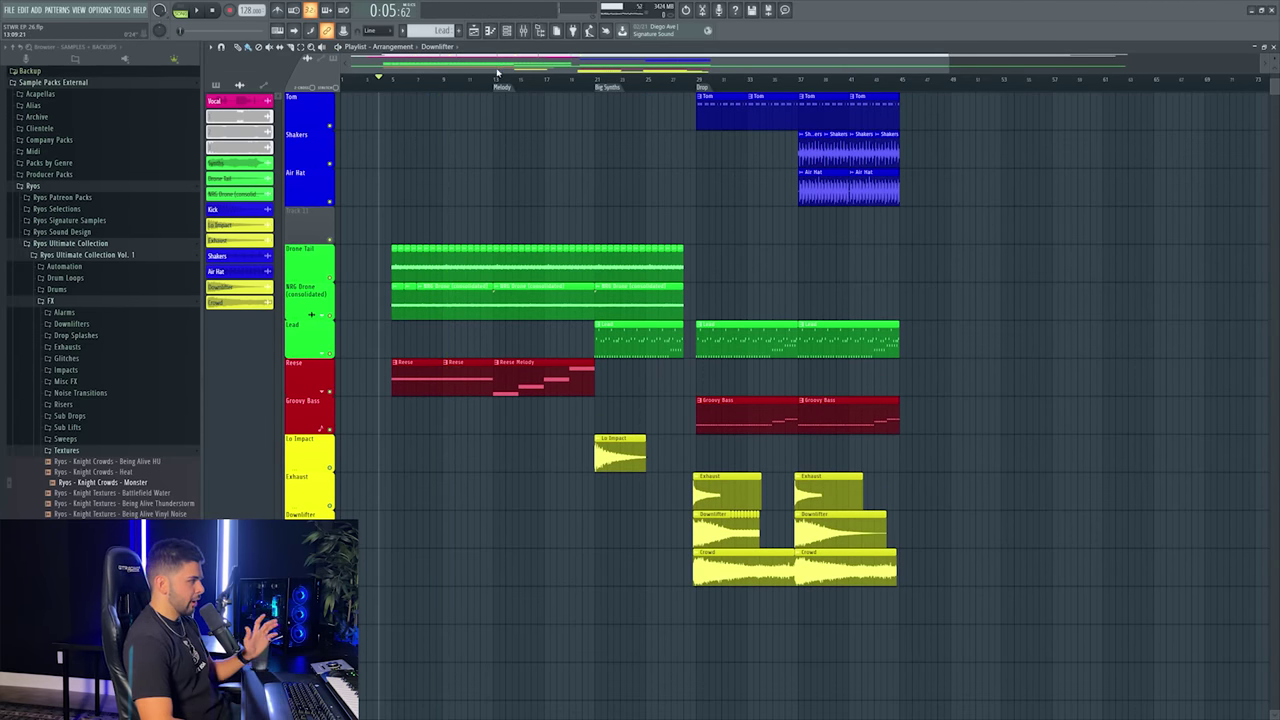
drag(498, 72, 503, 86)
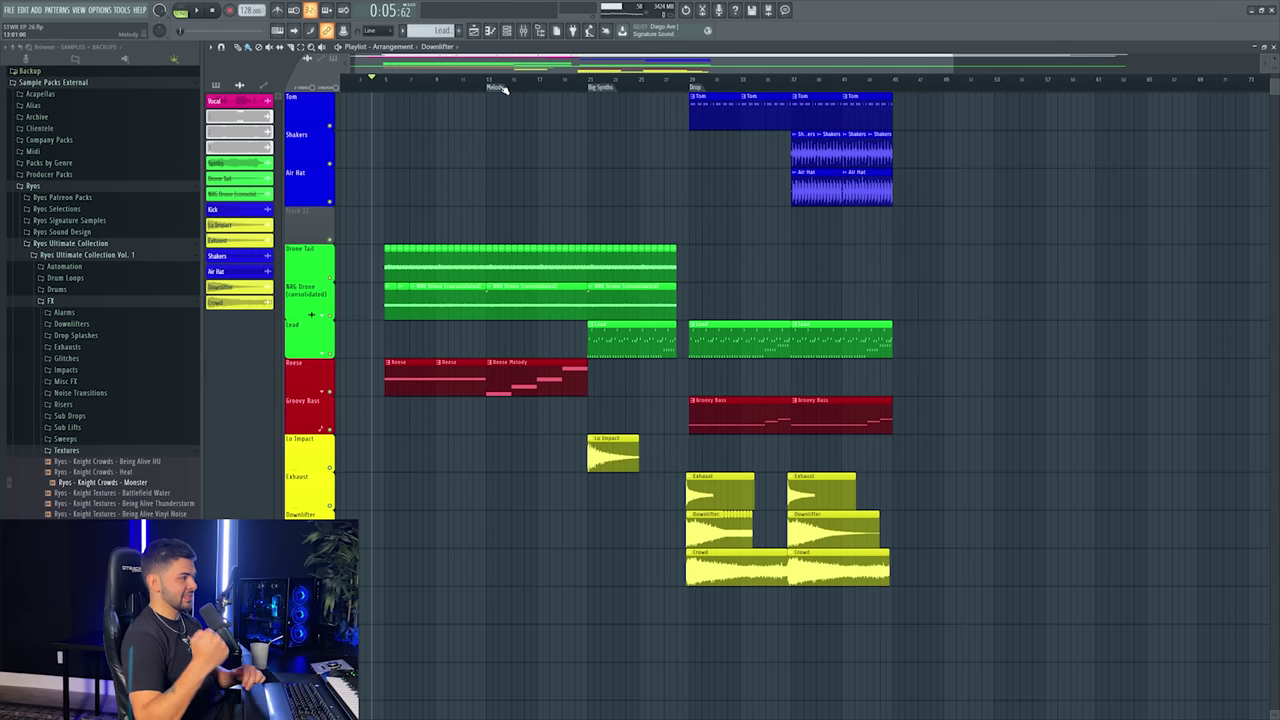
double_click(515, 385)
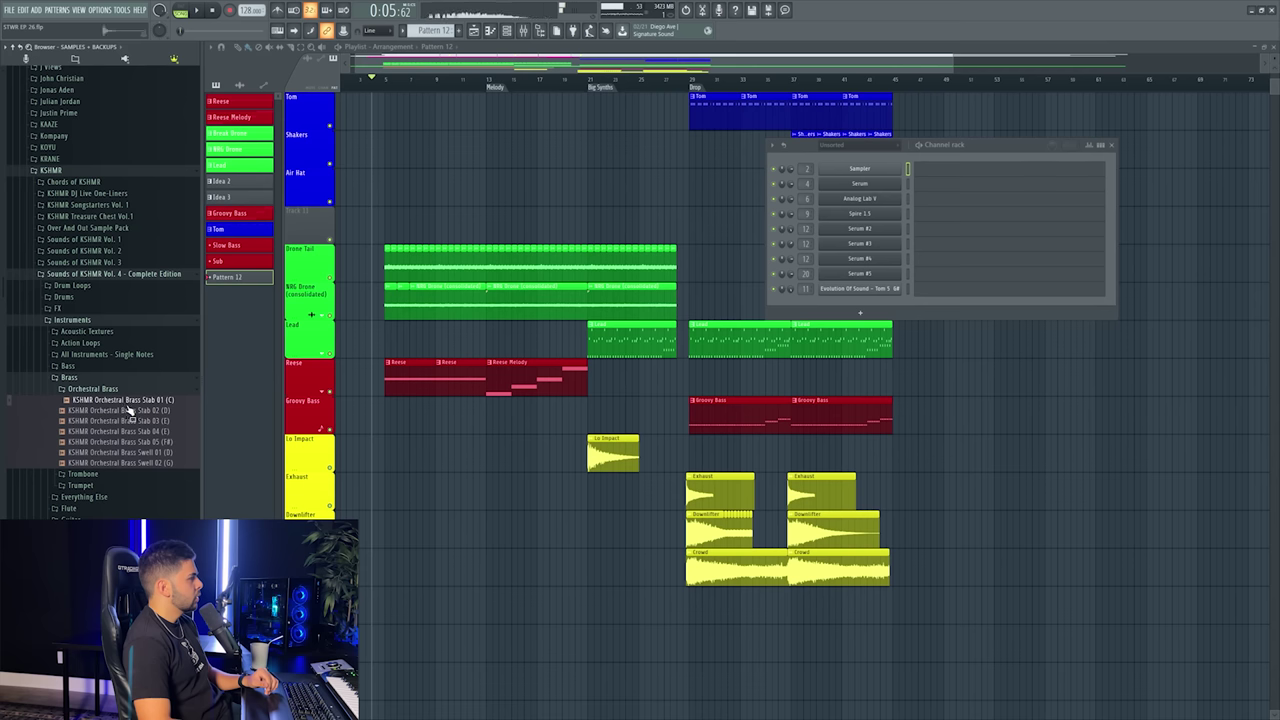
- Load KSHMR Orchestral Brass Stab 02 (D) as the Brass pattern's instrument and add ArtsAcoustic Reverb and ValhallaDelay to its mixer track
drag(903, 326, 874, 309)
right_click(895, 300)
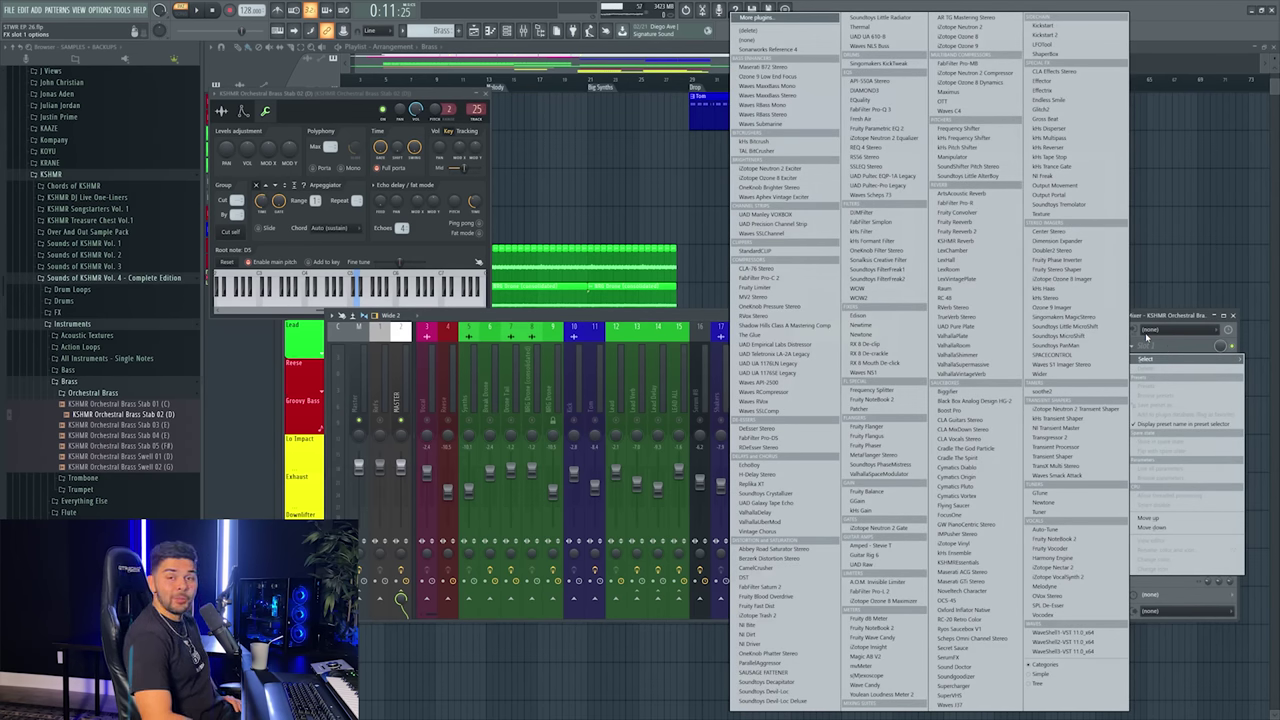
click(630, 374)
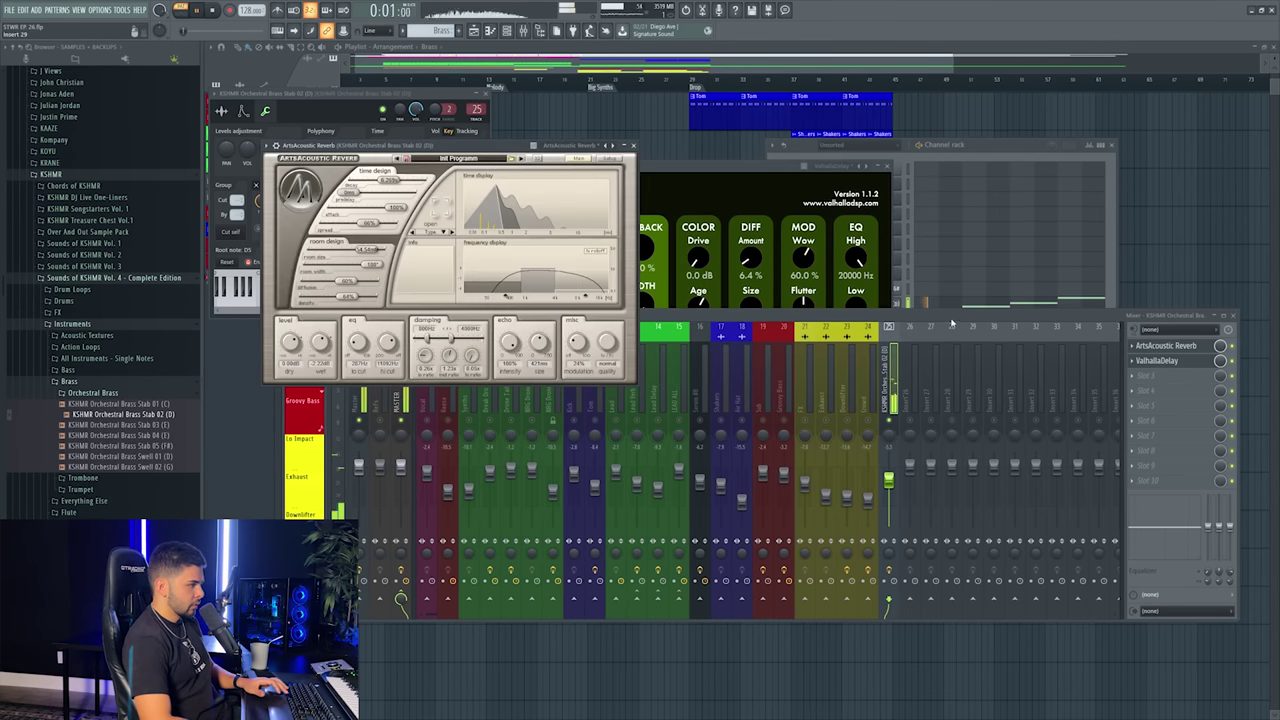
- Add CamelCrusher, OTT and FabFilter Pro-Q 3 after ValhallaDelay on the brass stab's mixer track
click(952, 324)
click(1151, 376)
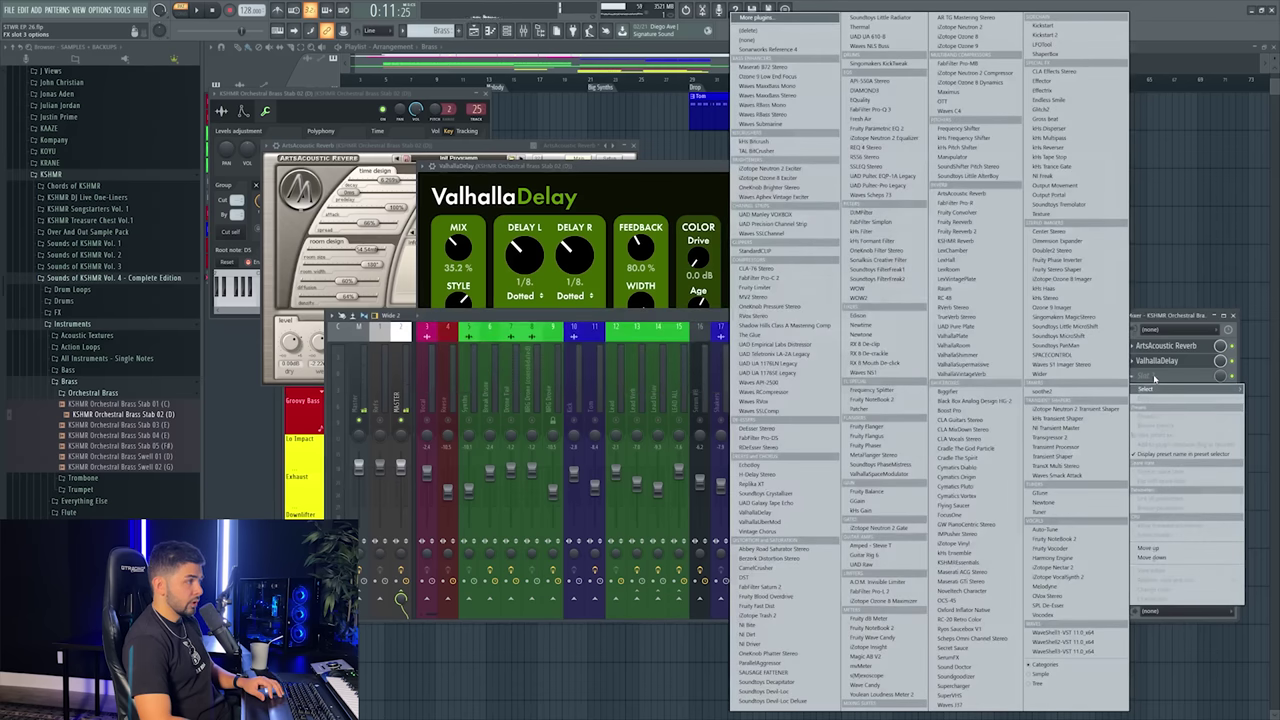
click(757, 568)
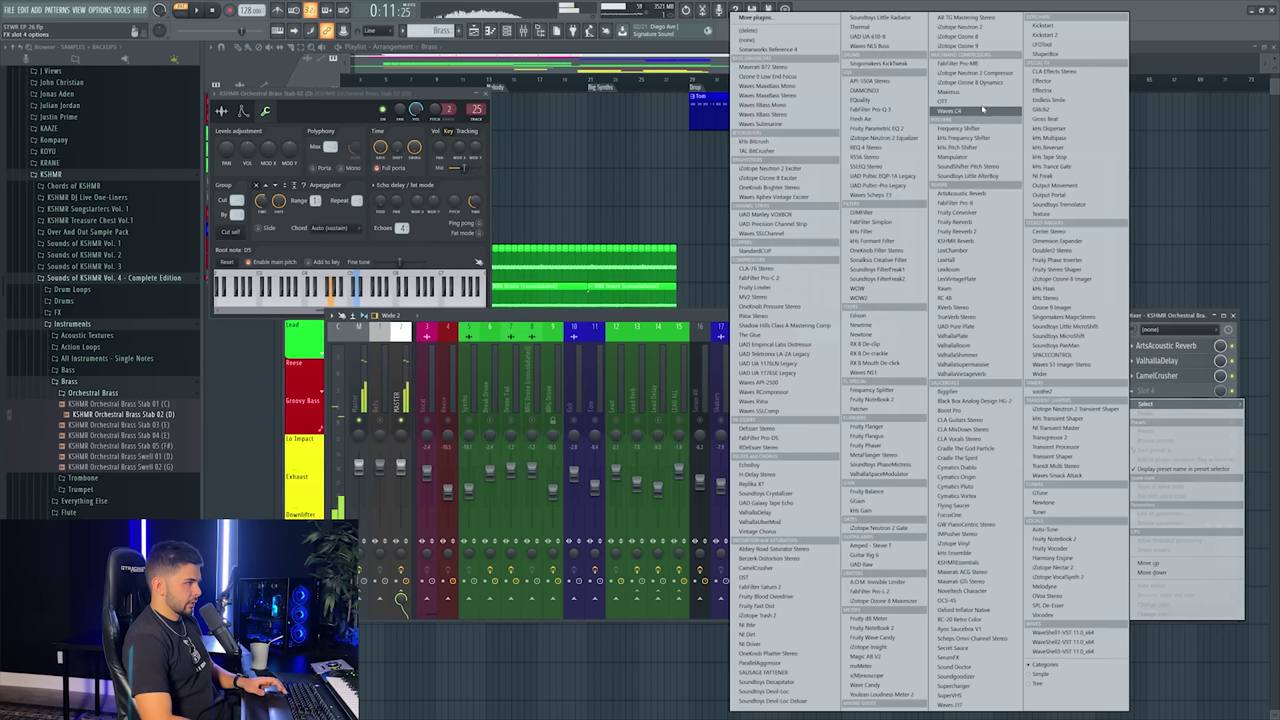
click(1000, 300)
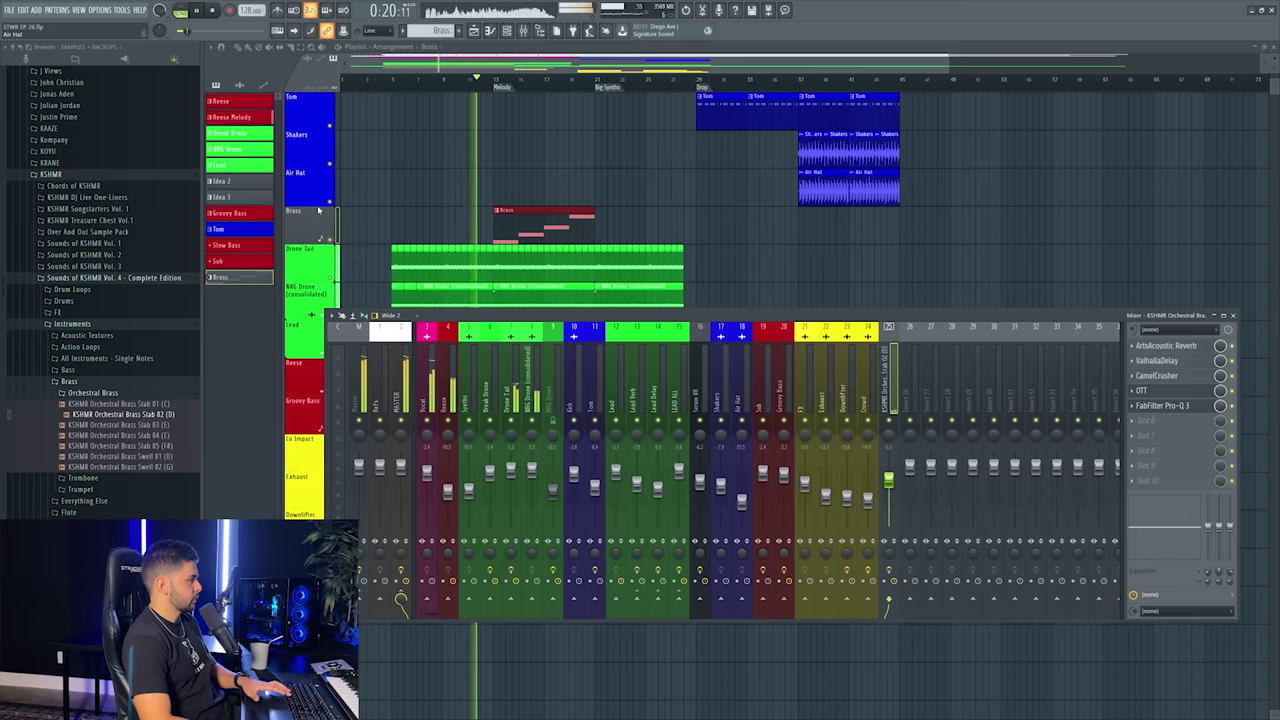
- Color the Brass playlist track green to match the other melodic tracks
right_click(320, 208)
click(332, 212)
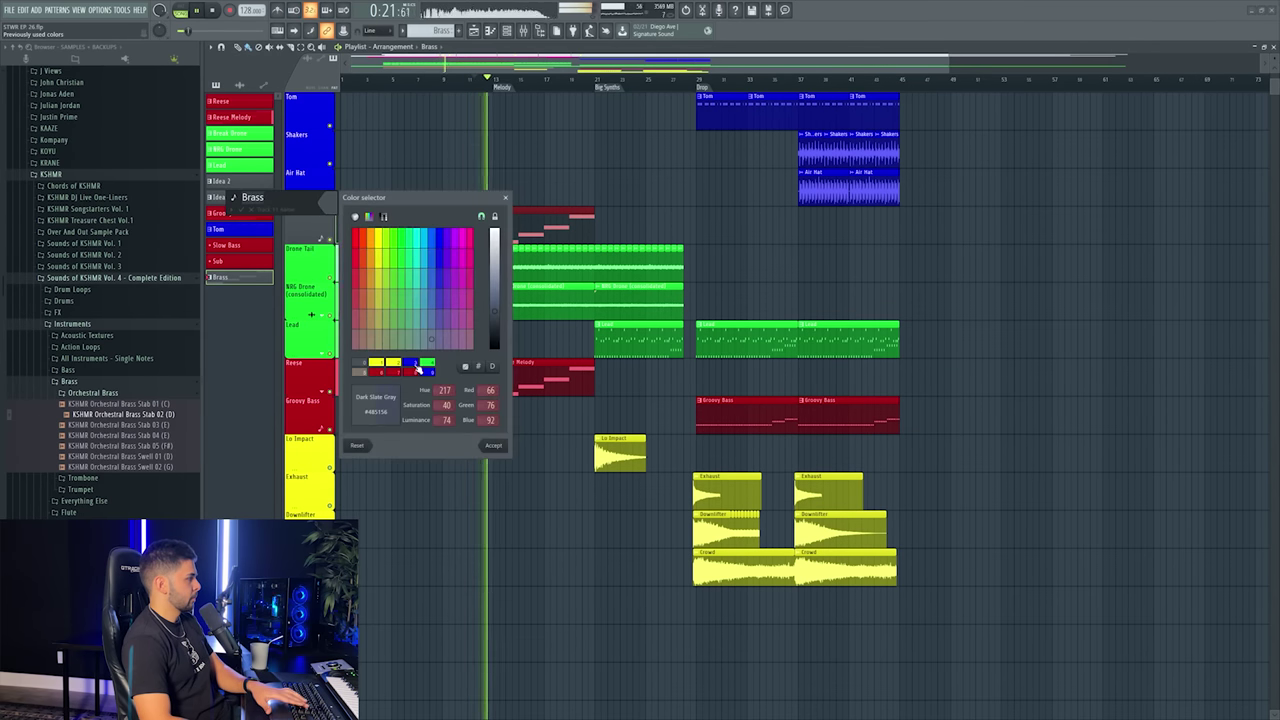
click(426, 363)
key(Return)
key(Return)
- Apply the Brass playlist track's name and color to its clip at the Melody marker
right_click(301, 210)
click(352, 249)
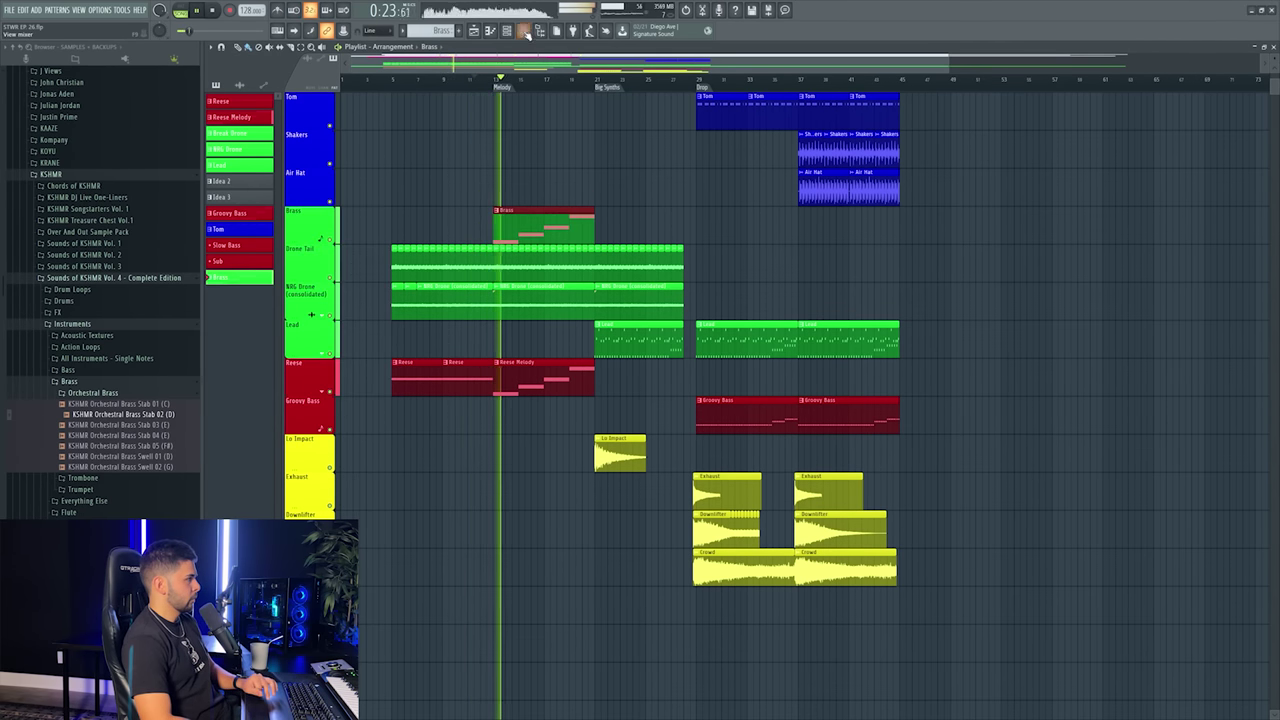
click(524, 32)
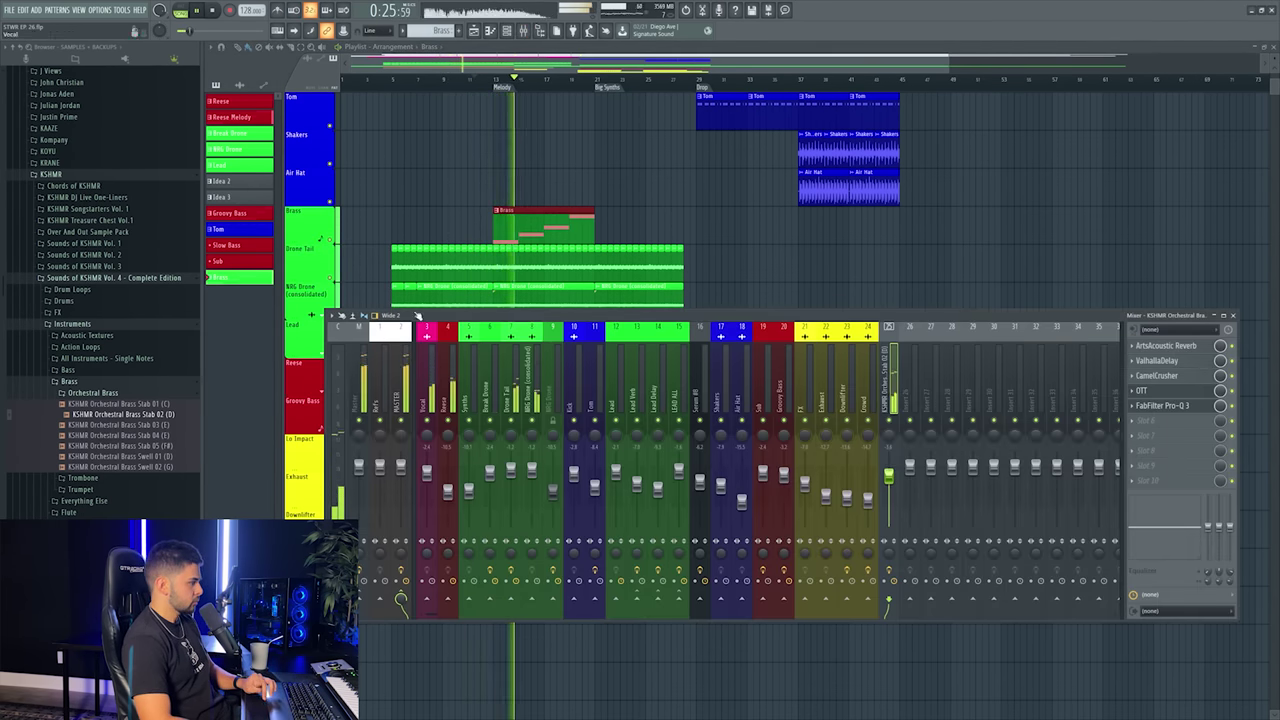
right_click(311, 232)
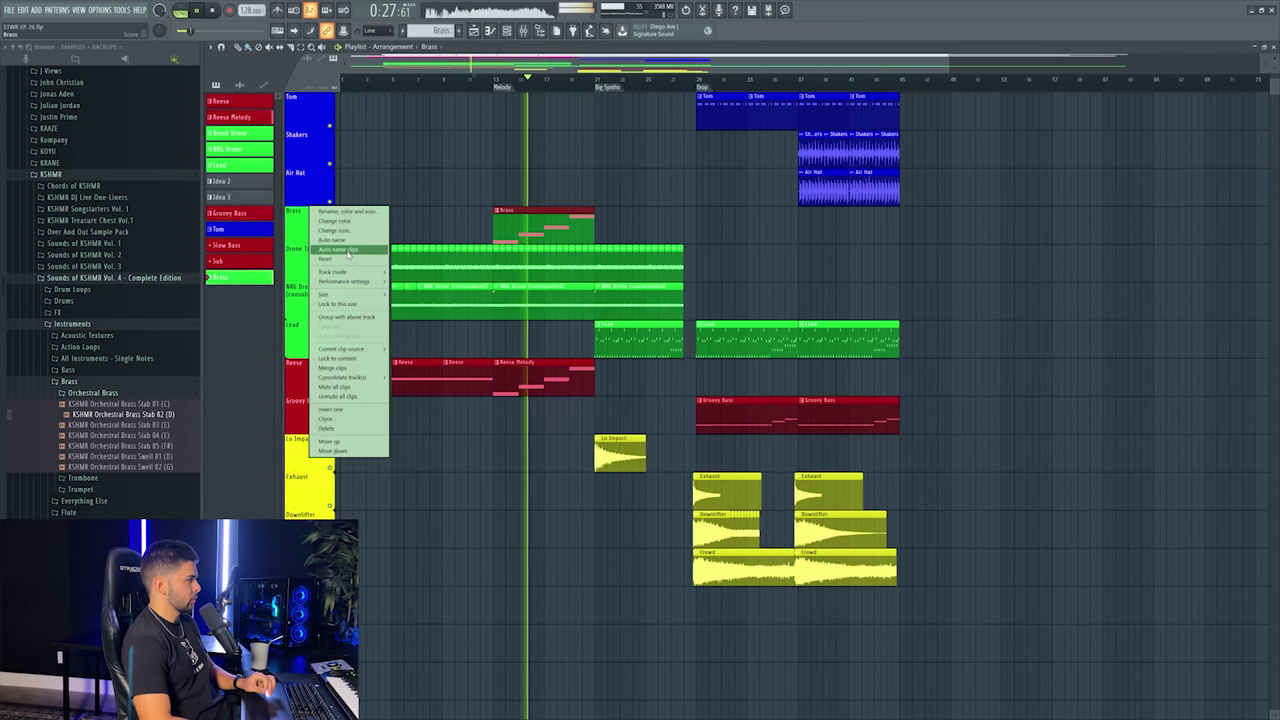
click(335, 249)
click(791, 226)
right_click(791, 226)
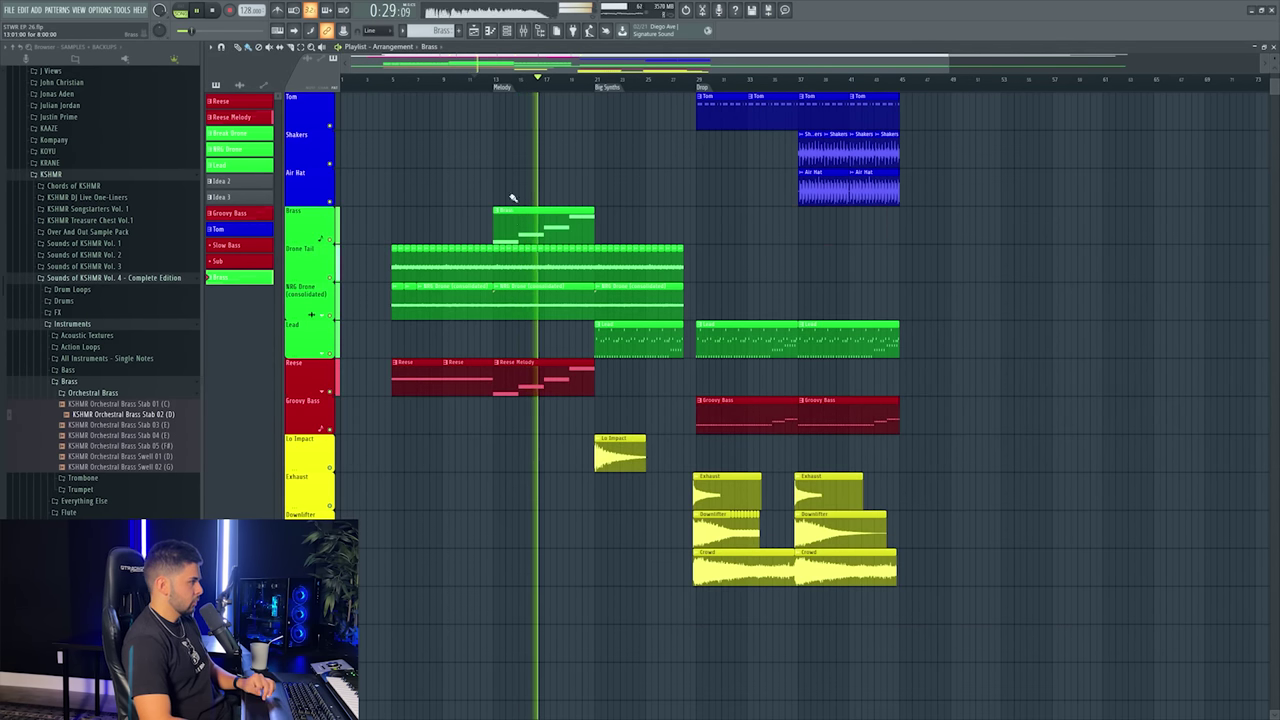
- Add a Spire 1.5 channel to the Brass pattern that plays the brass notes, each shortened to one bar
click(522, 31)
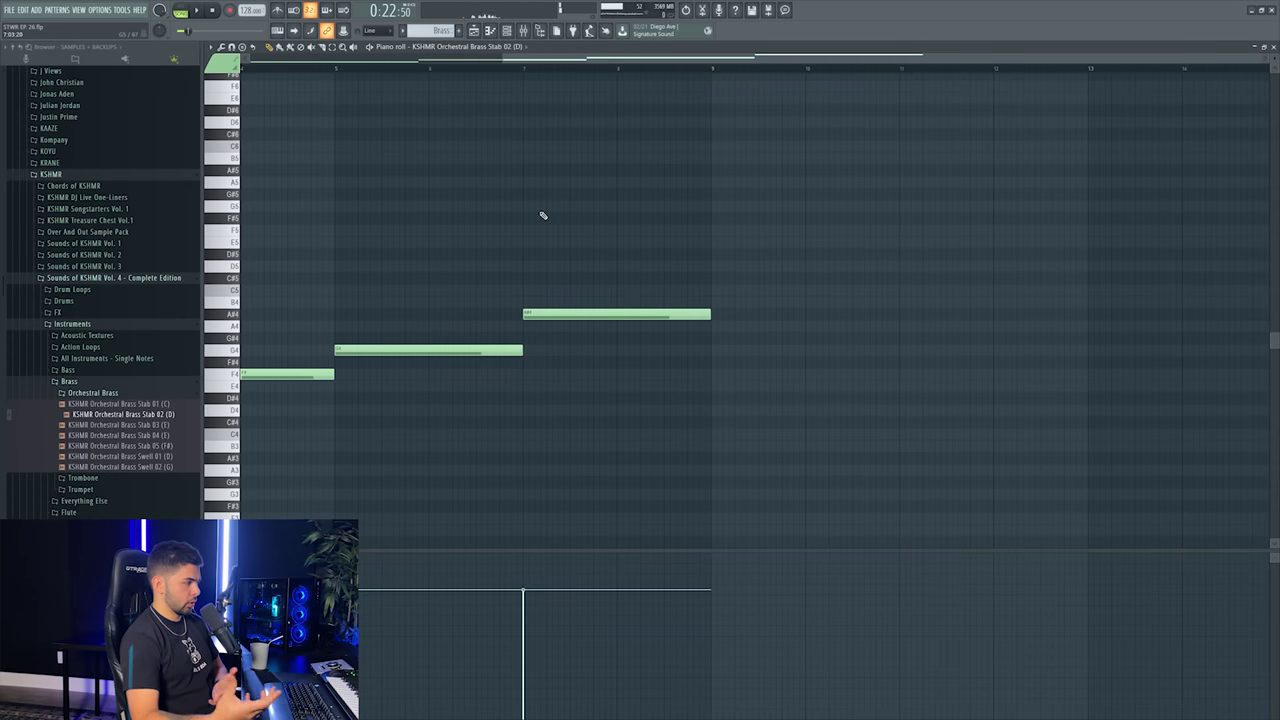
key(Escape)
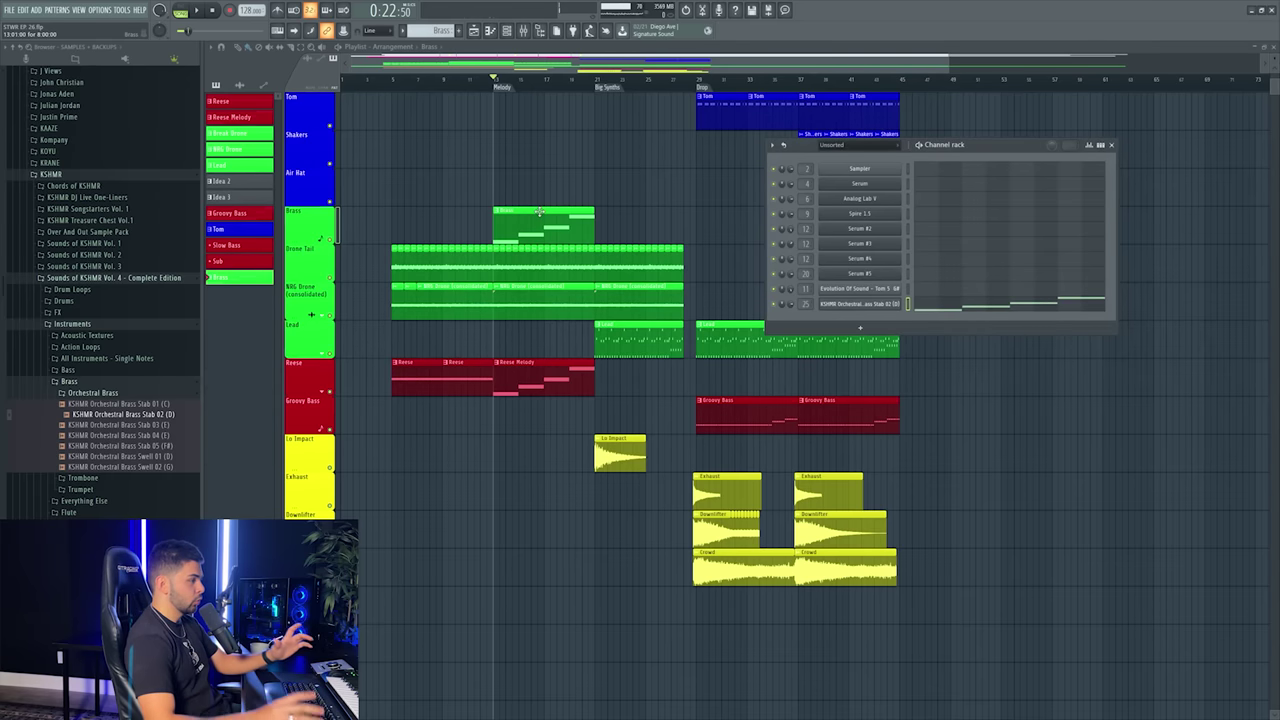
click(869, 330)
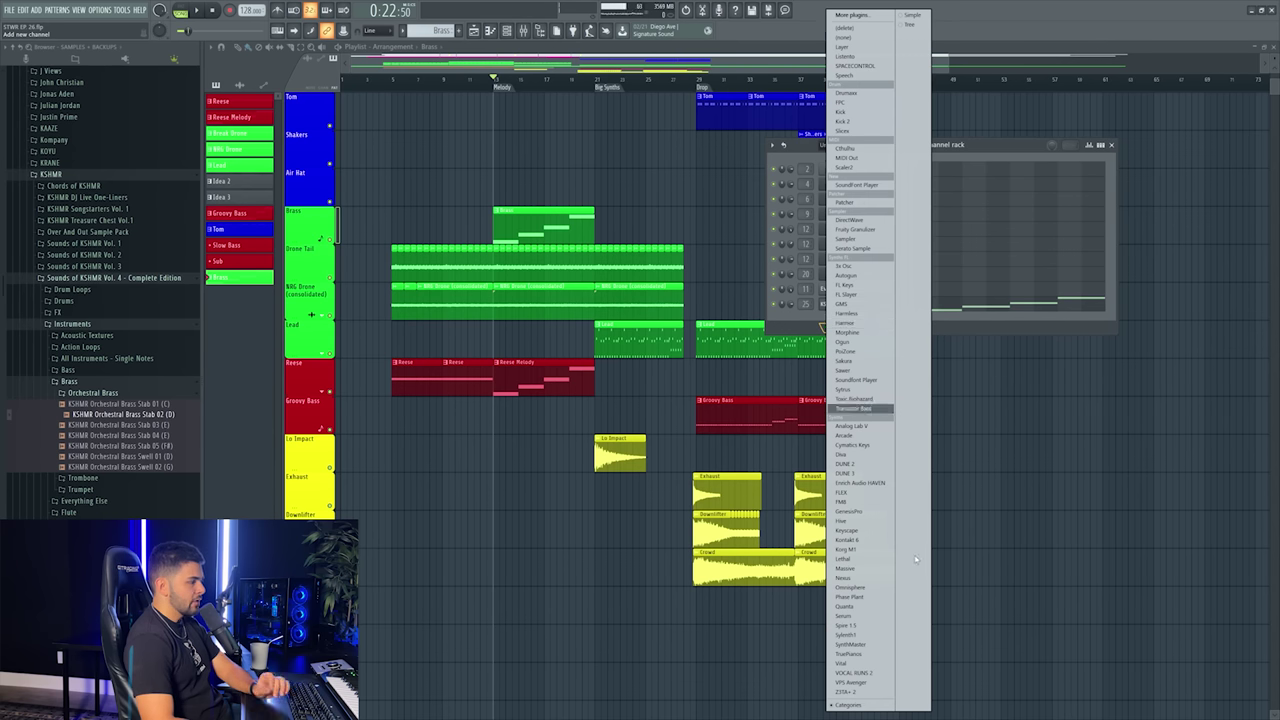
click(850, 624)
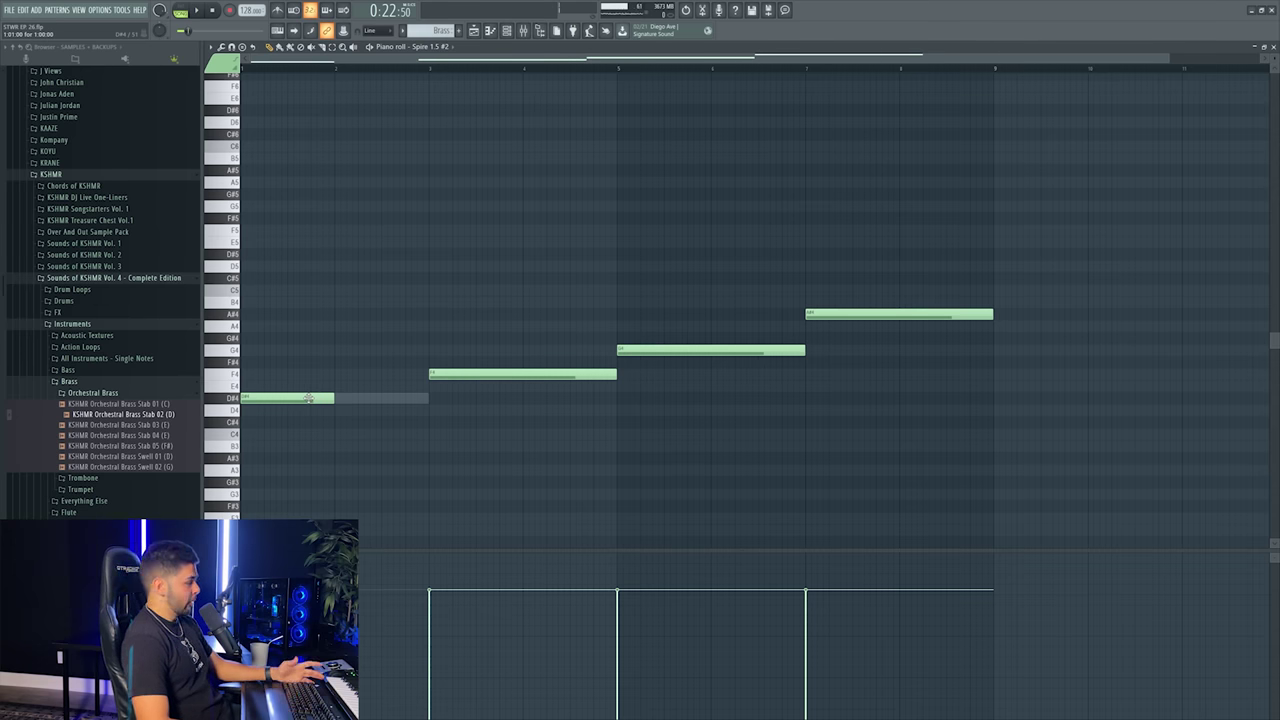
right_click(629, 350)
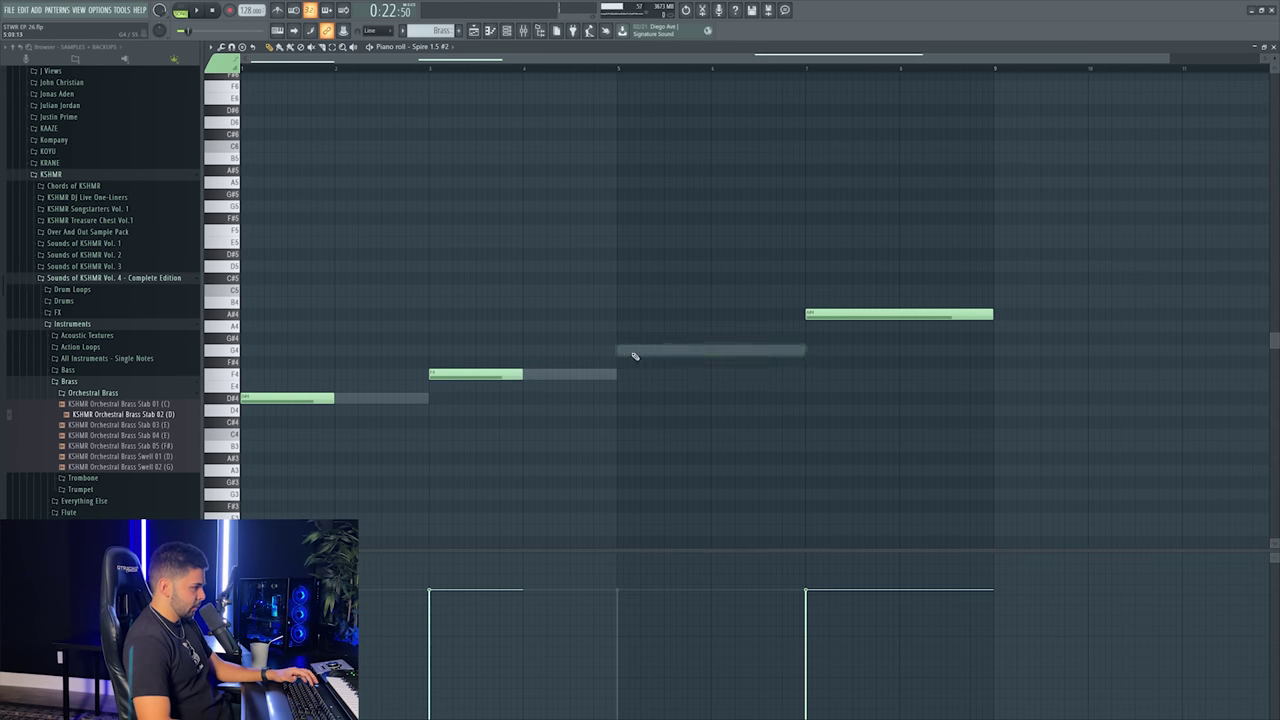
click(628, 350)
drag(634, 364, 628, 359)
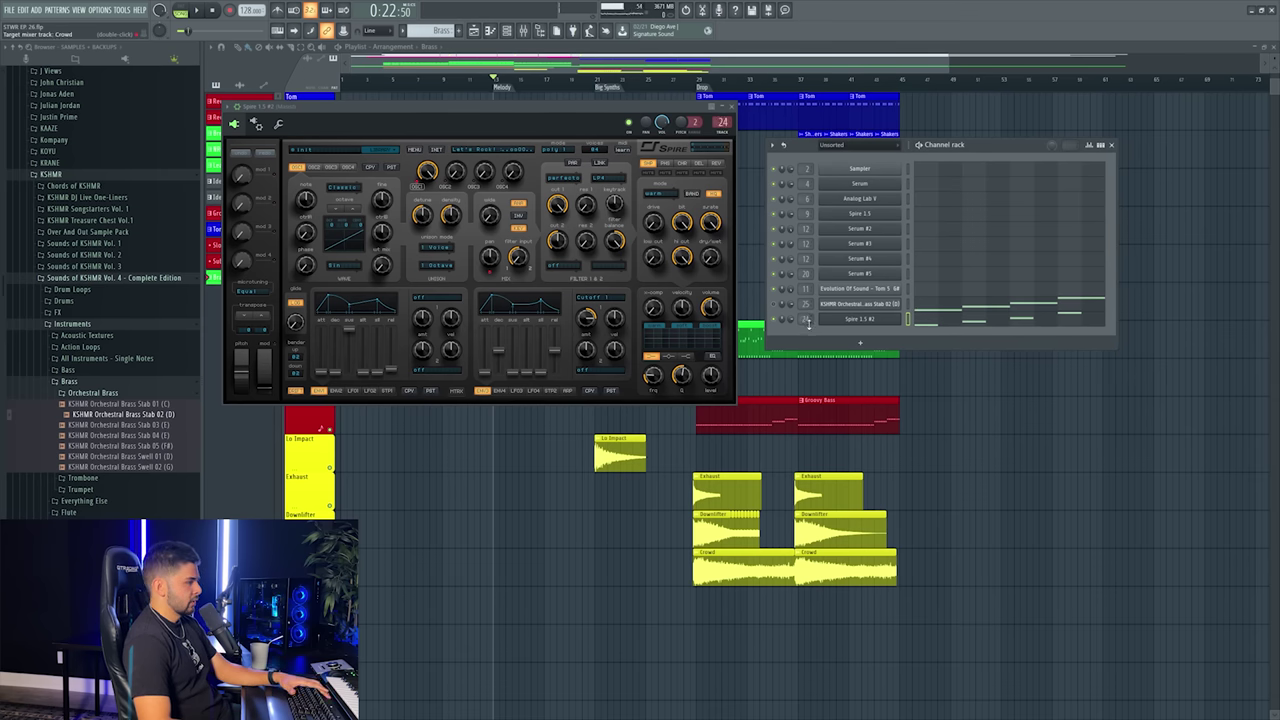
- Route the new Spire 1.5 channel to mixer track 25 and load the BA Revenge preset from its user library
click(847, 321)
click(847, 321)
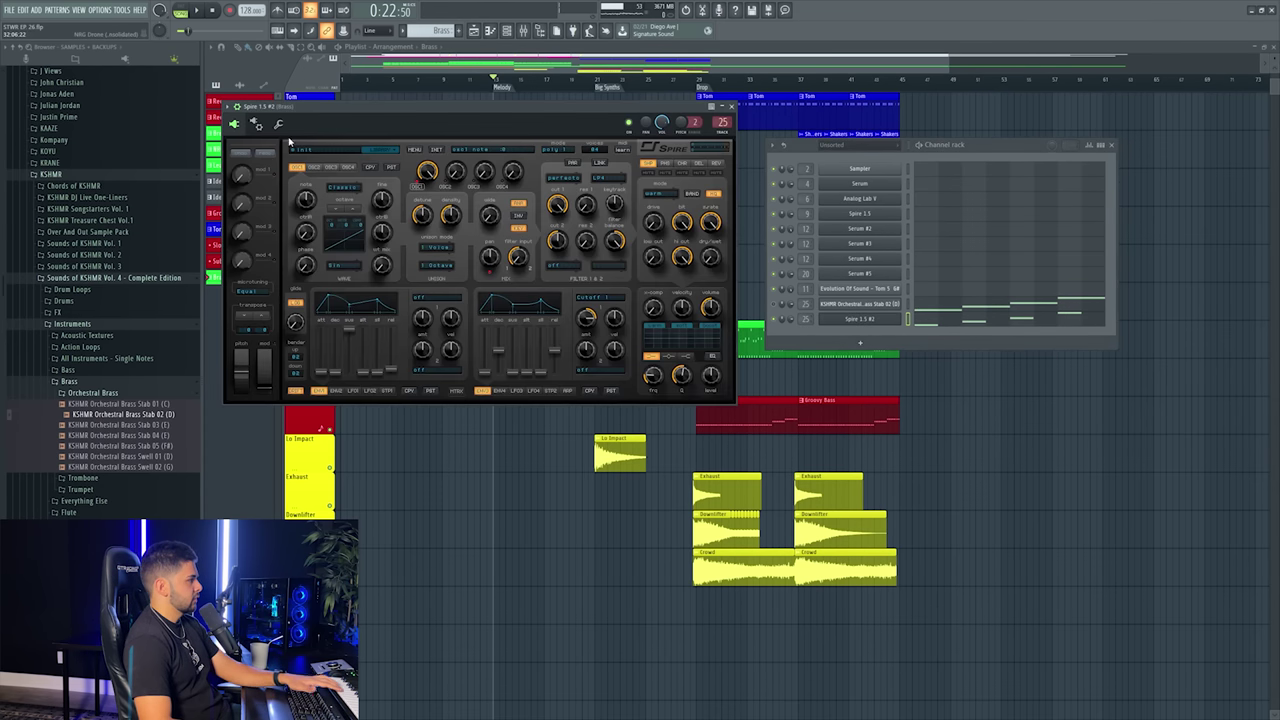
click(380, 149)
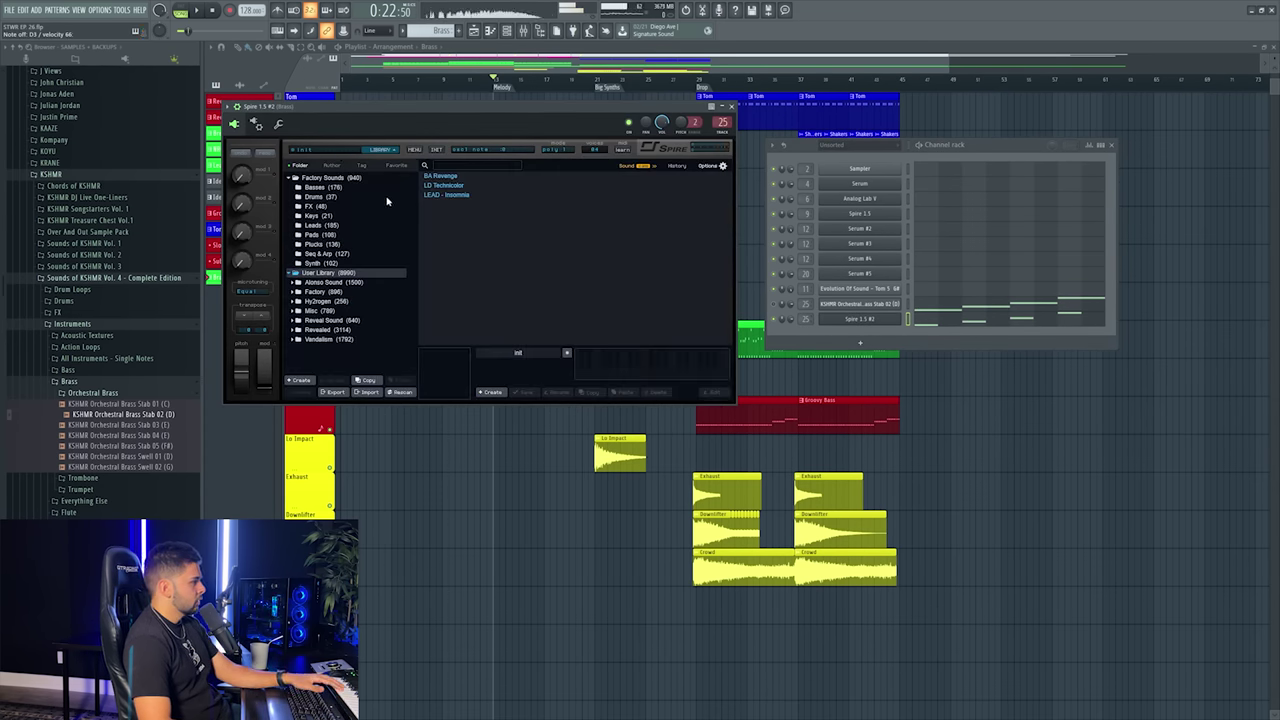
click(443, 178)
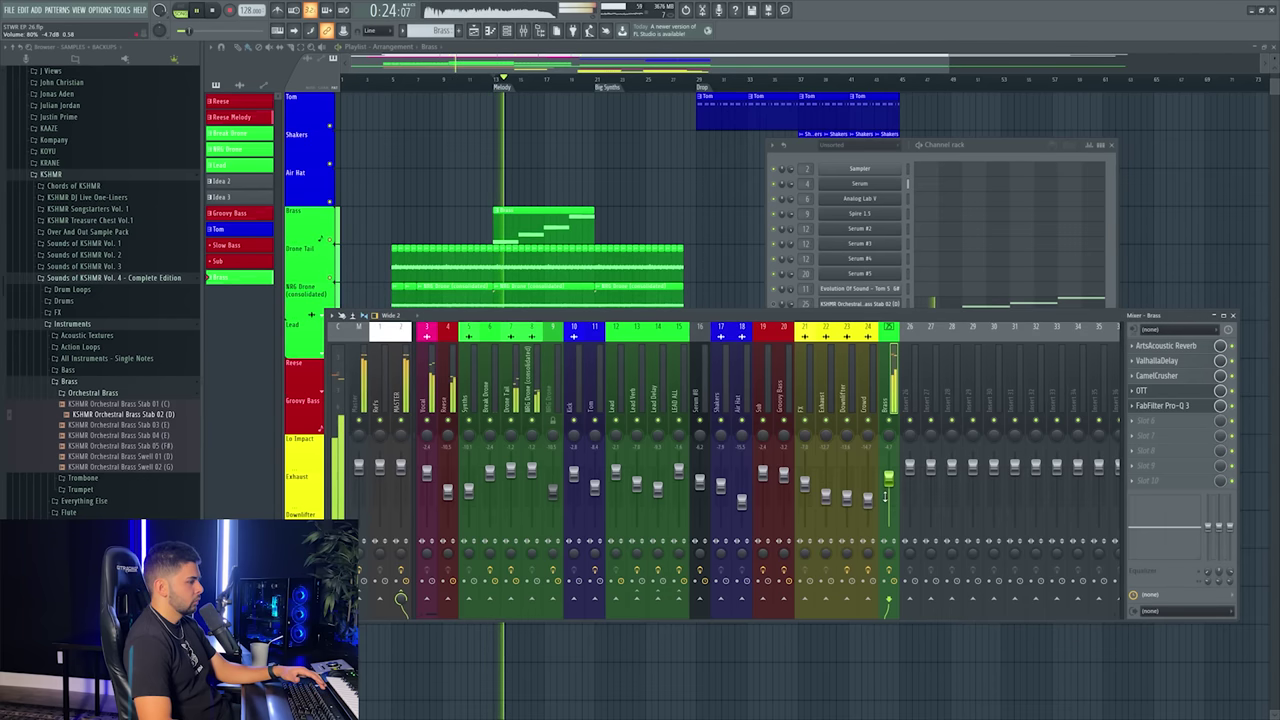
- Lower the Brass mixer track's volume to about -8 dB and open its color setting
drag(892, 481, 893, 490)
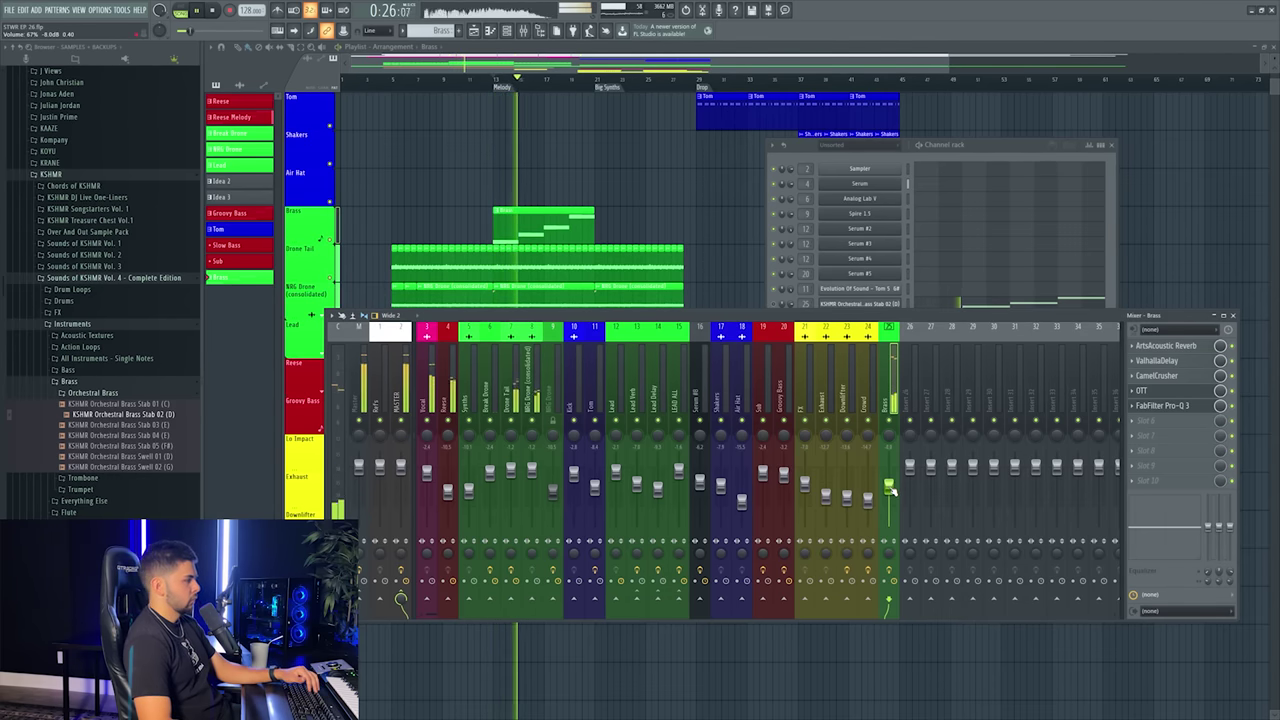
right_click(893, 326)
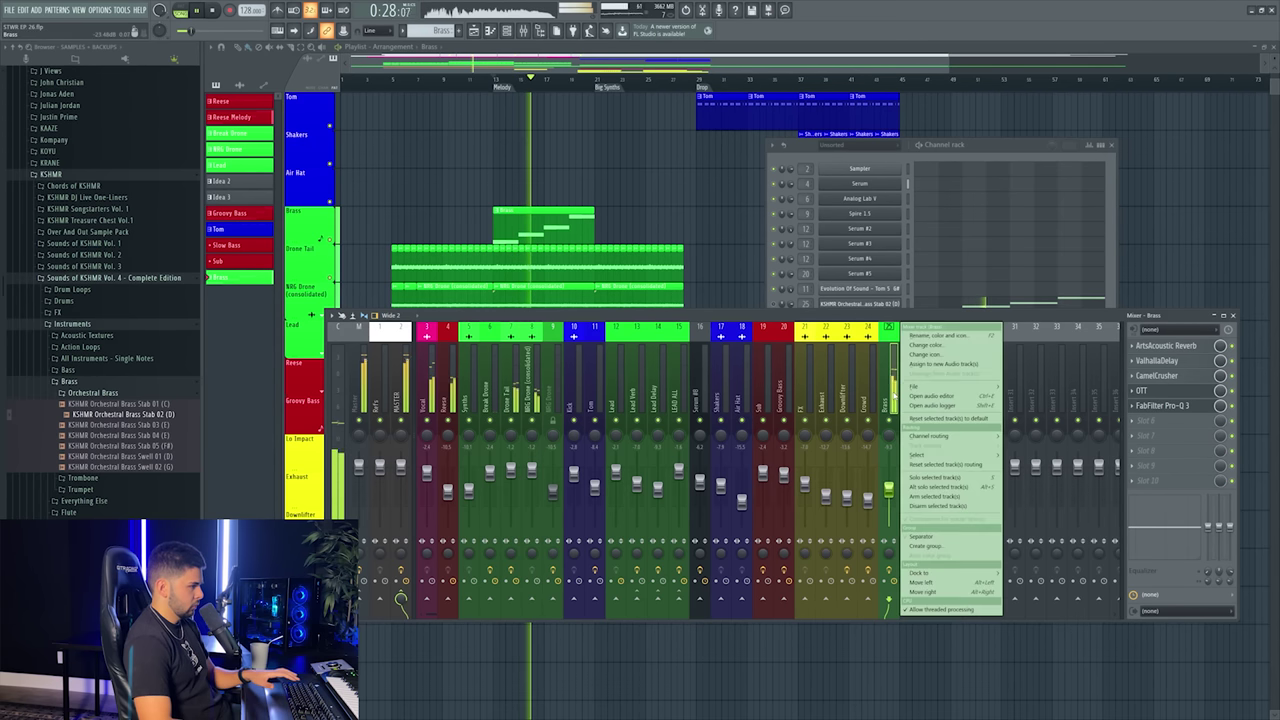
click(928, 344)
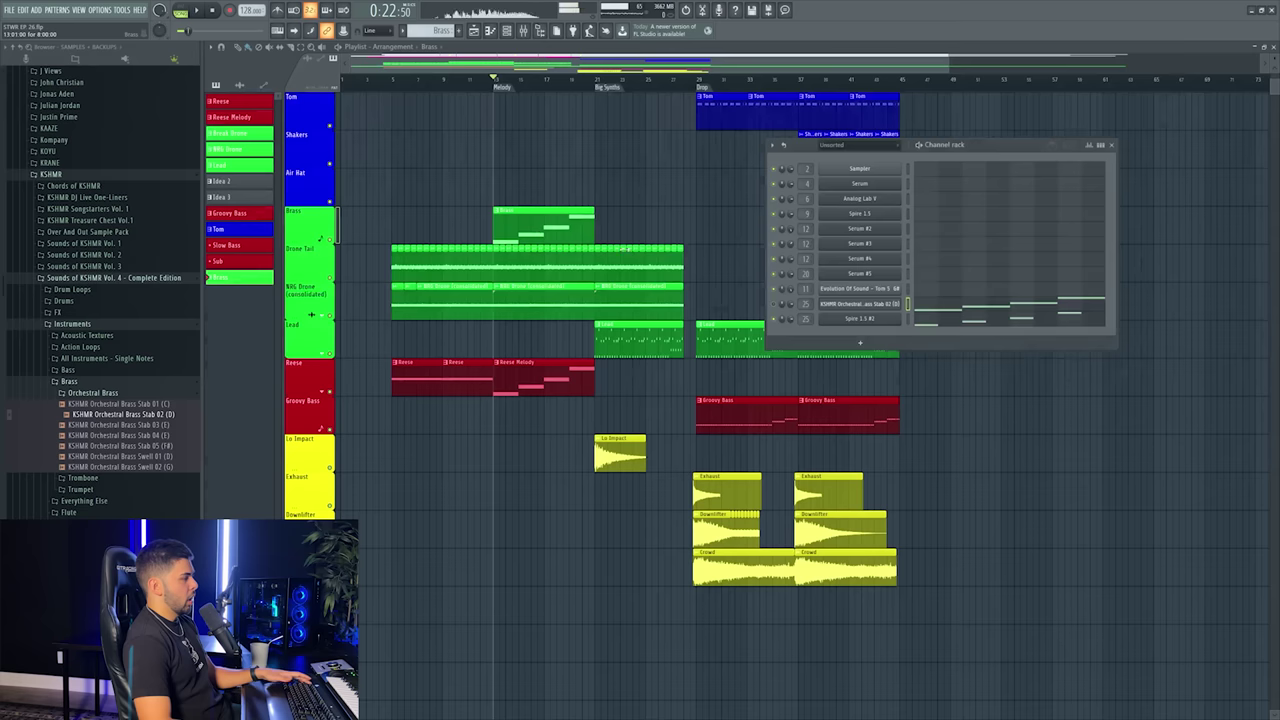
- Copy the notes of the new Spire 1.5 channel and try cloning that channel as another layer
right_click(868, 321)
click(1012, 329)
right_click(866, 319)
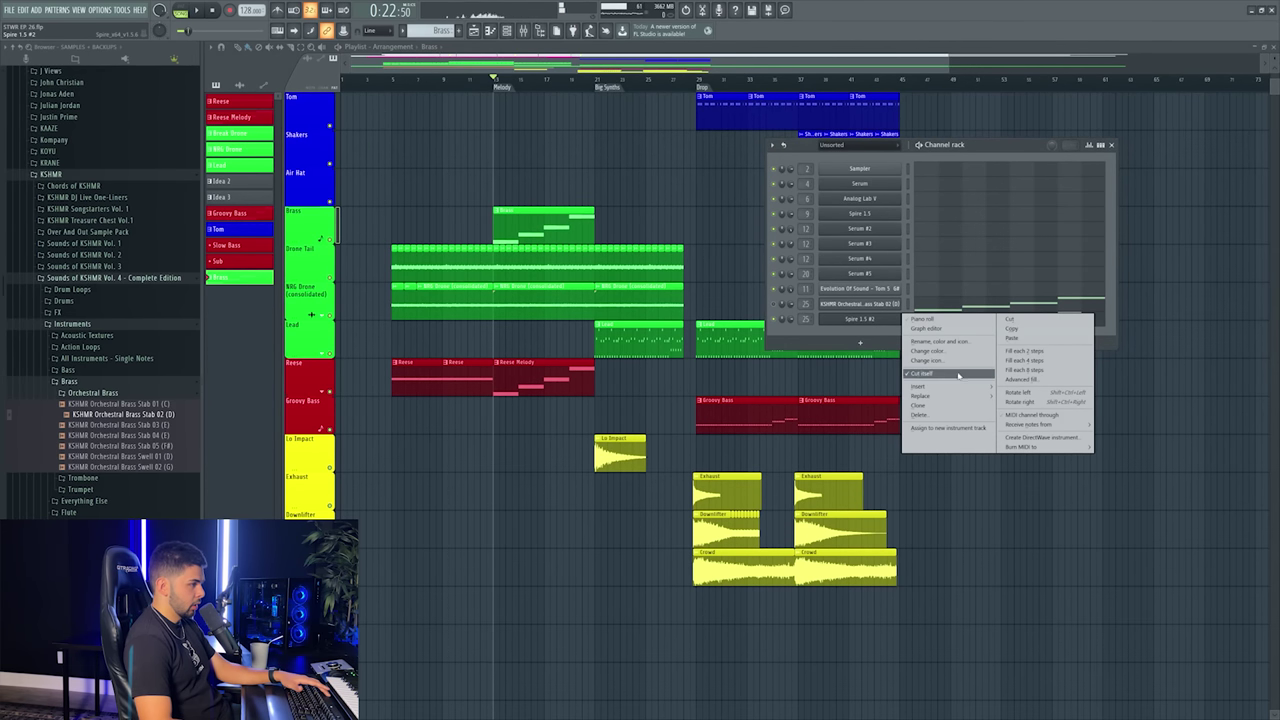
click(942, 408)
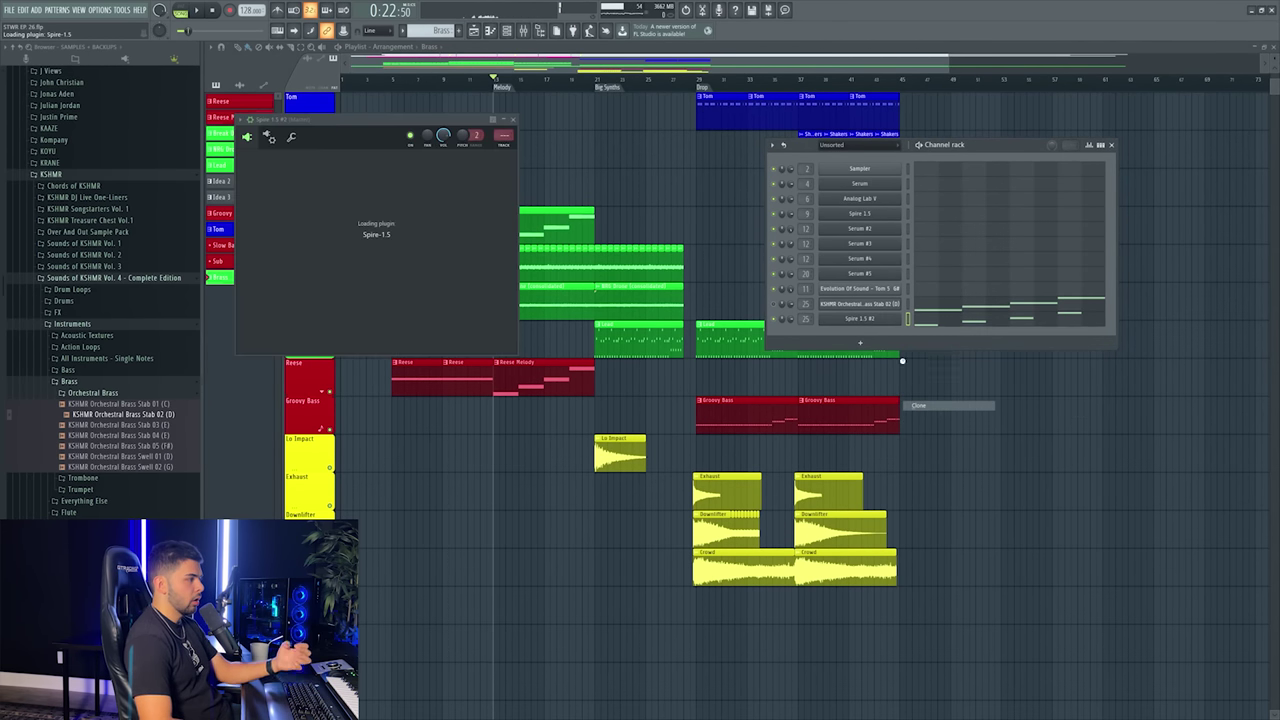
- Add a Nexus channel on mixer track 25 and give it the notes copied from the Spire 1.5 channel
right_click(872, 321)
click(1009, 330)
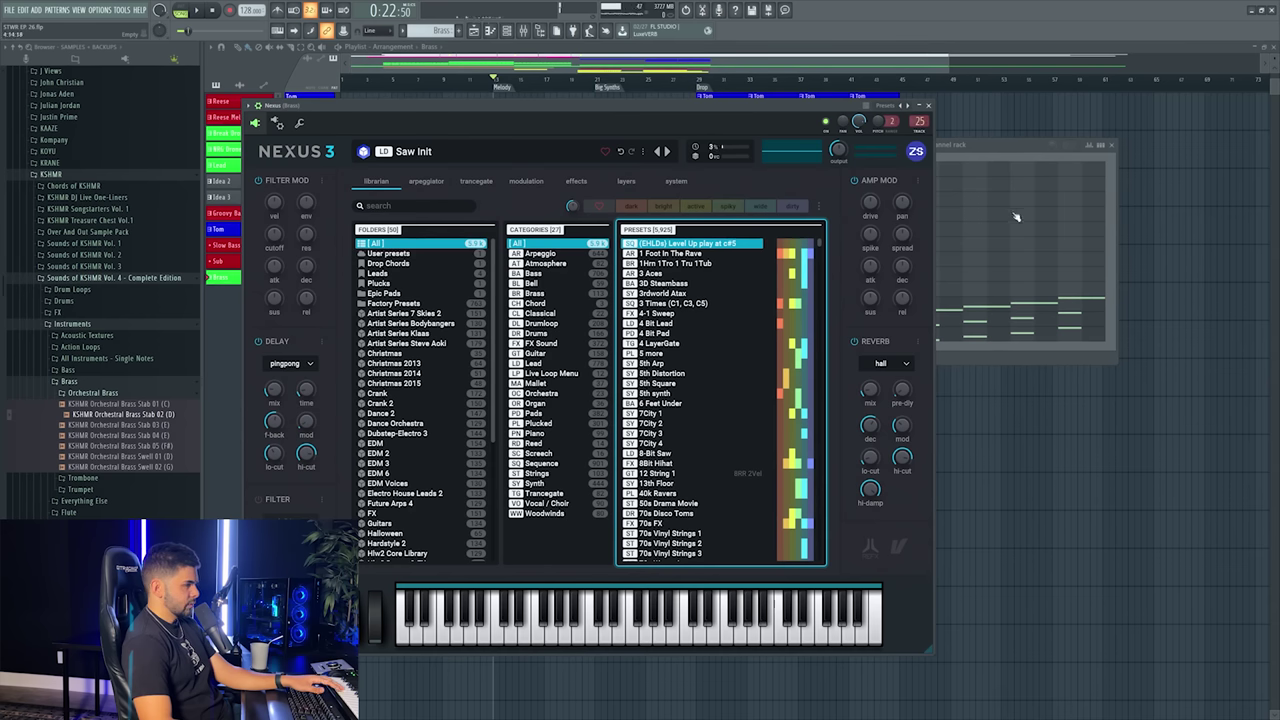
click(1014, 214)
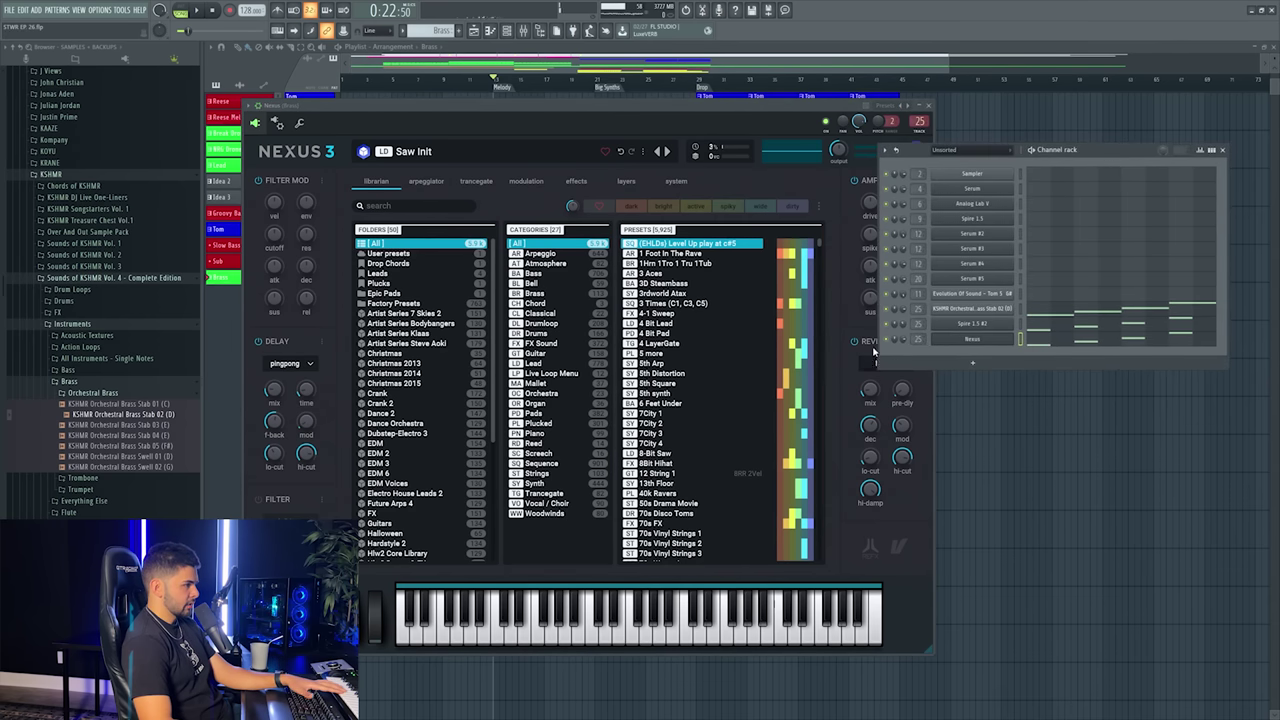
- Load Aoki Chords 4 from the Nexus favorites, audition it in the pattern, and adjust the Nexus channel's volume
click(598, 205)
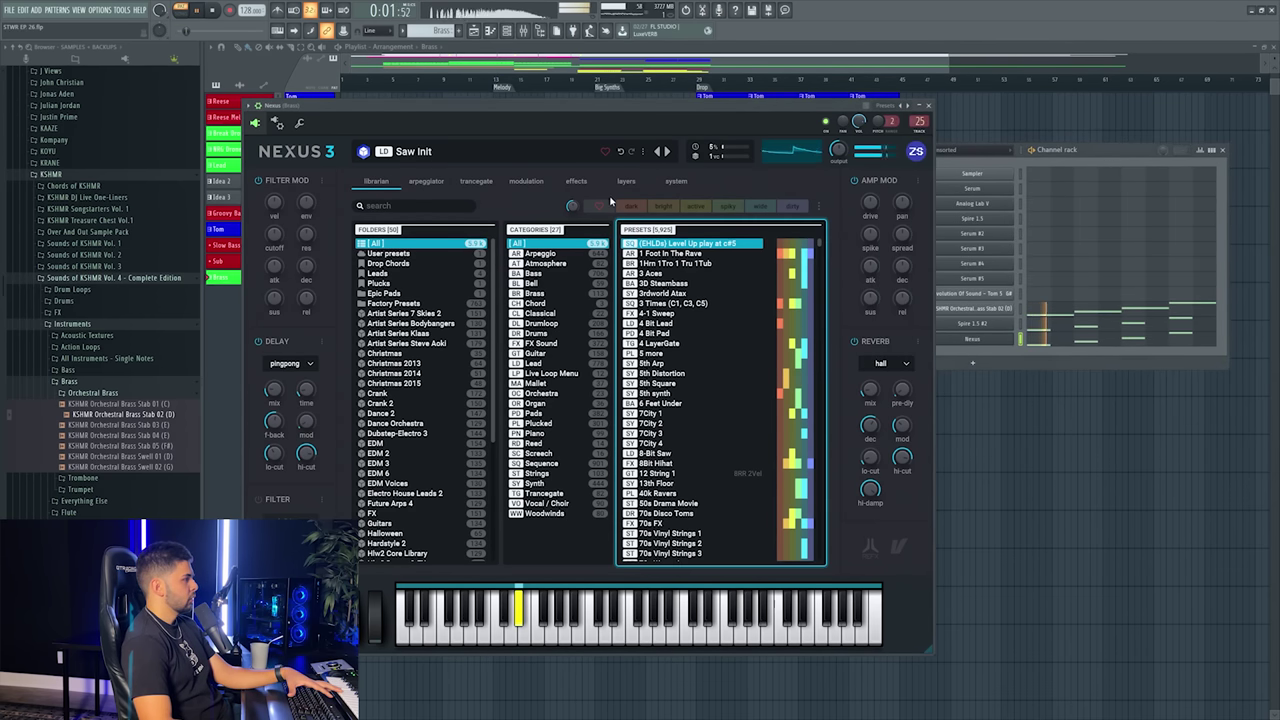
key(space)
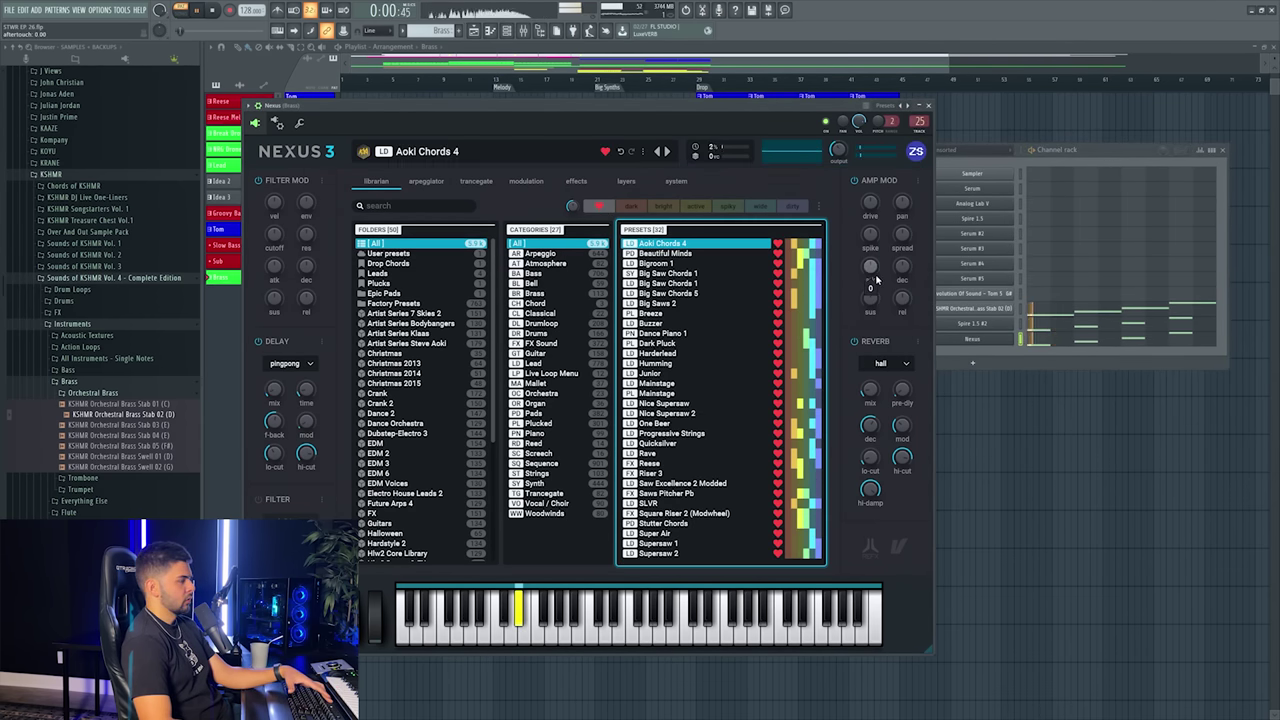
key(space)
click(958, 354)
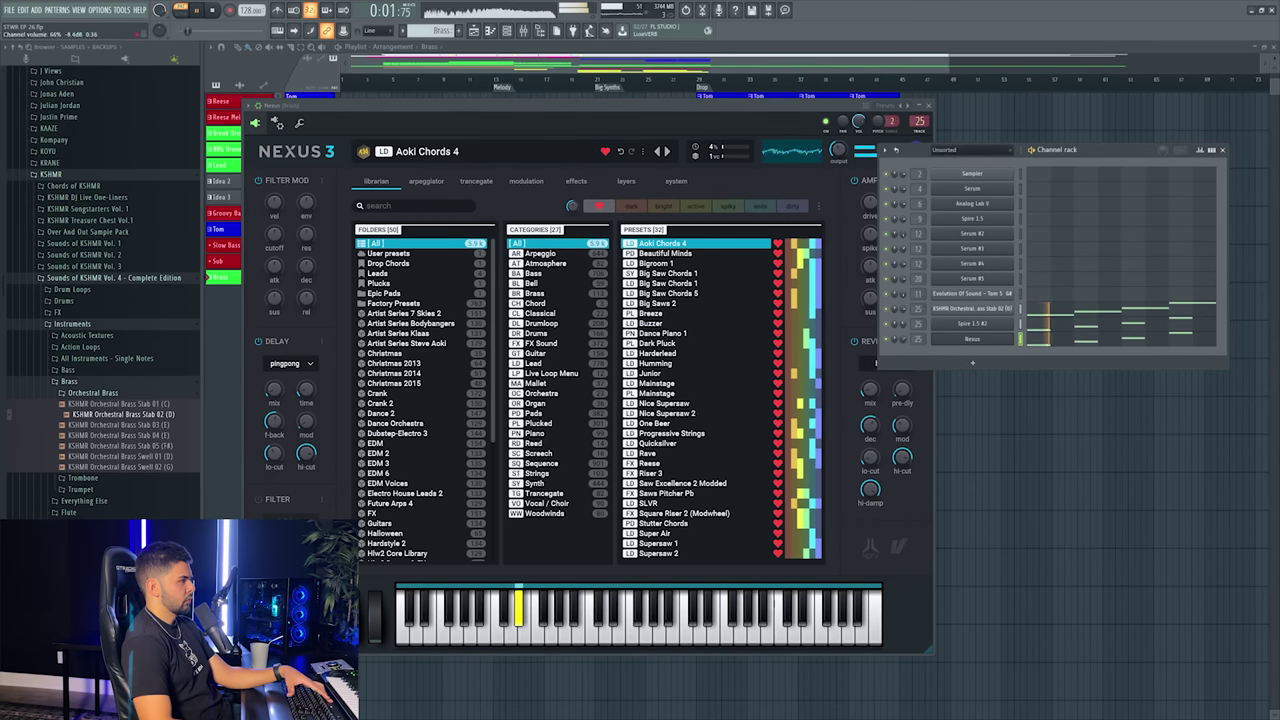
right_click(903, 340)
click(916, 339)
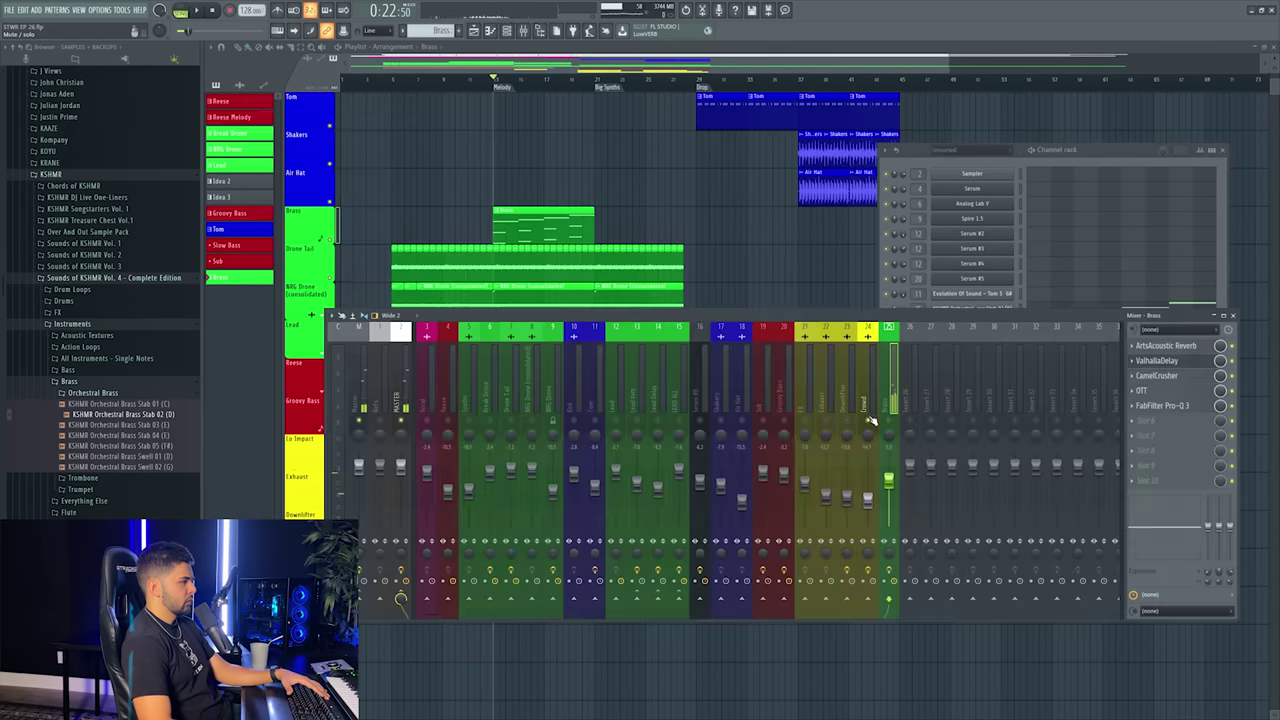
- Set the Brass mixer track's volume to about -5.5 dB while the melody section plays, and rename the layer Aggro Stabs
key(space)
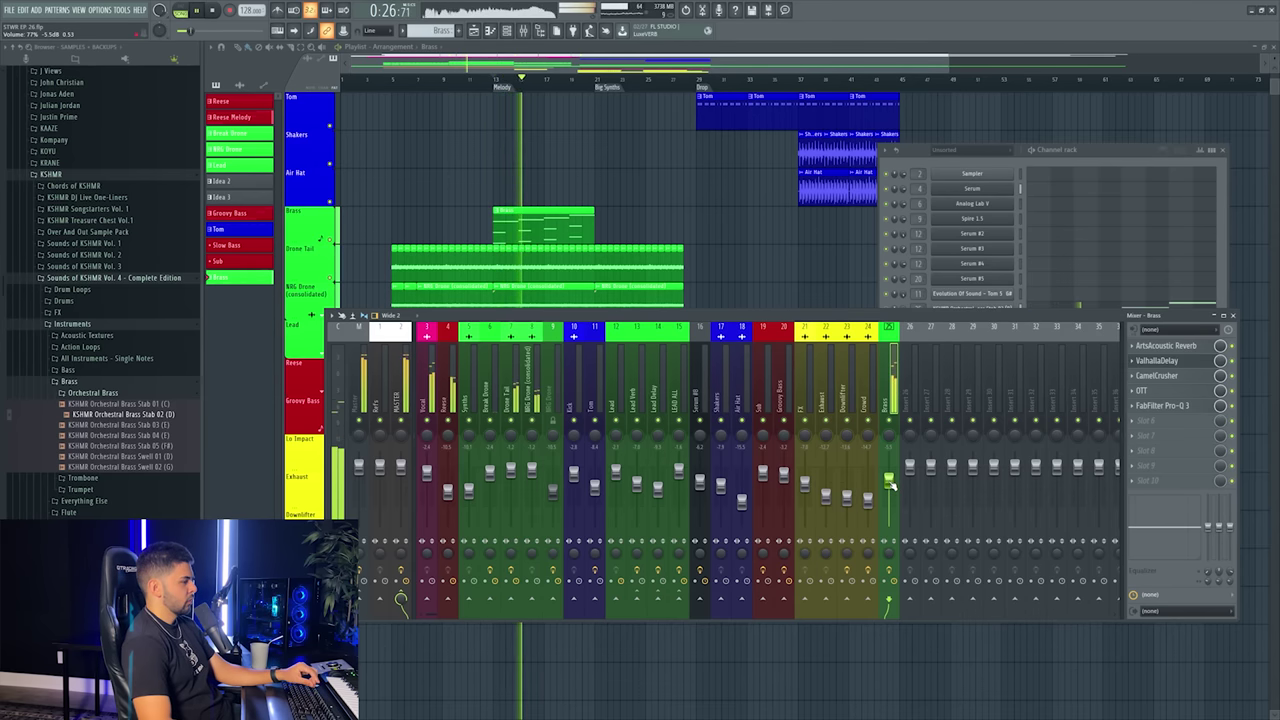
click(468, 47)
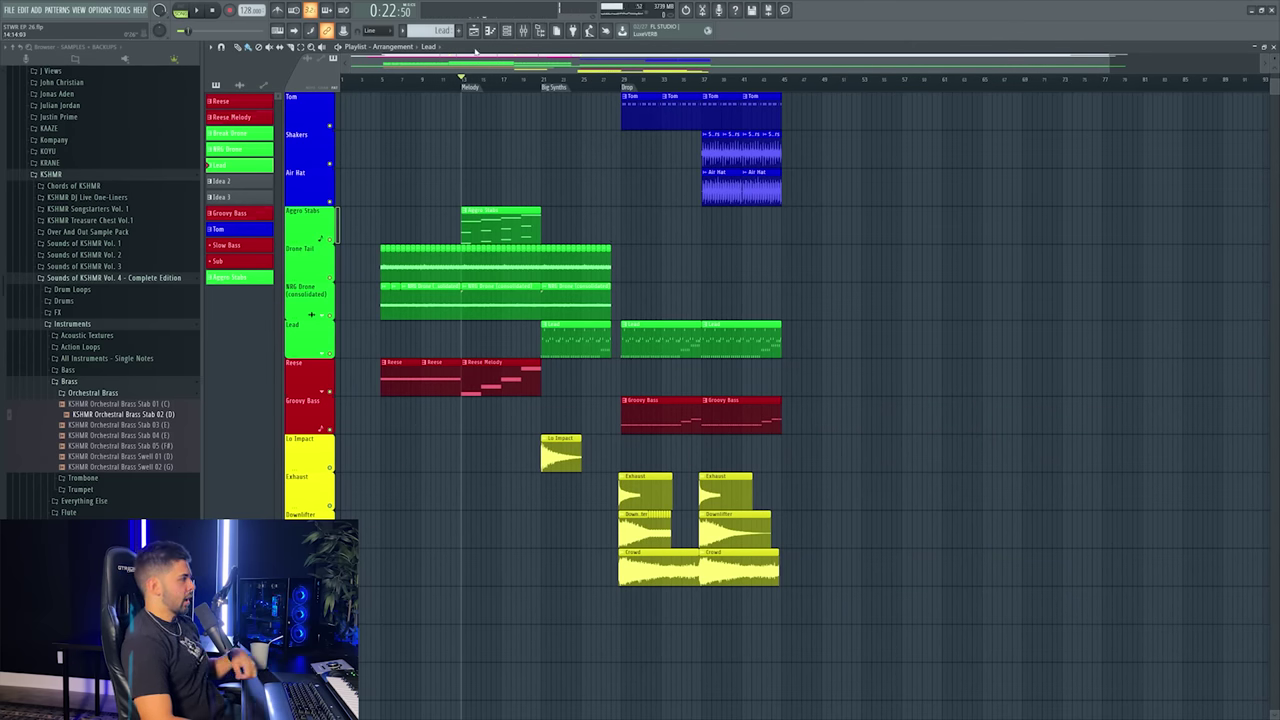
- Create a pattern named Pad and copy the KSHMR Orchestral Brass Stab 02 channel's notes from the Aggro Stabs pattern for it
click(461, 32)
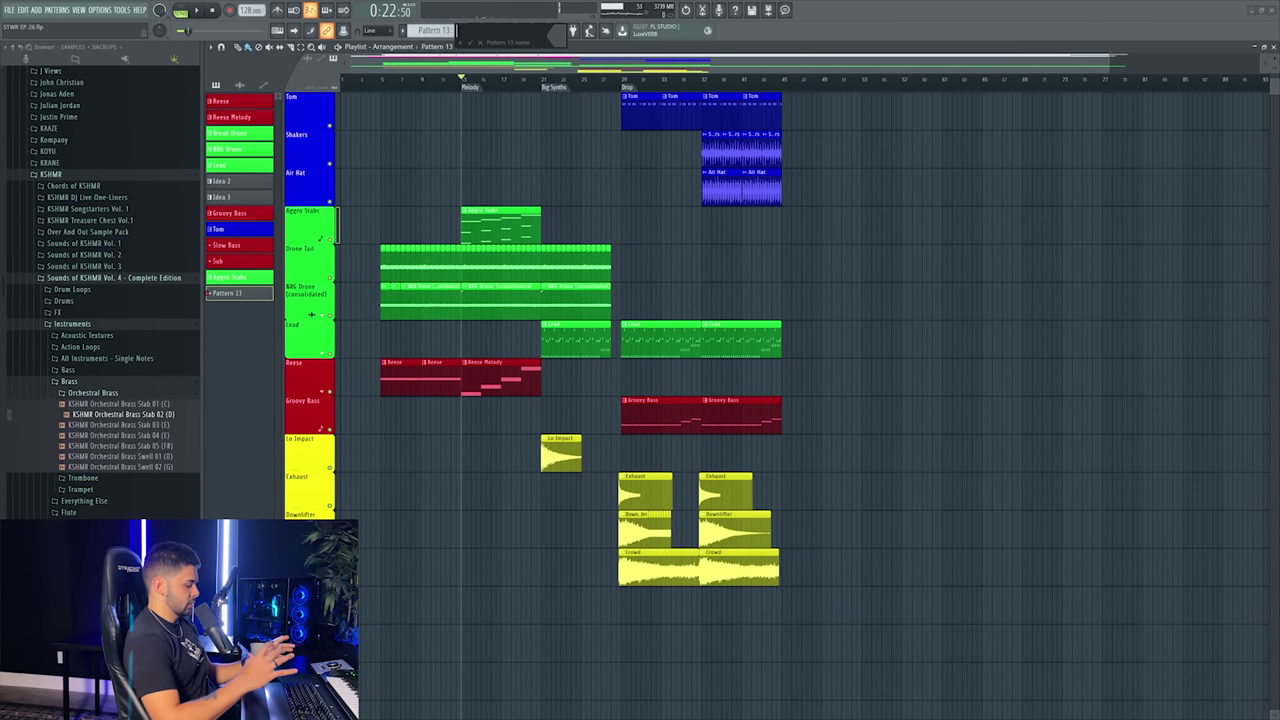
key(Return)
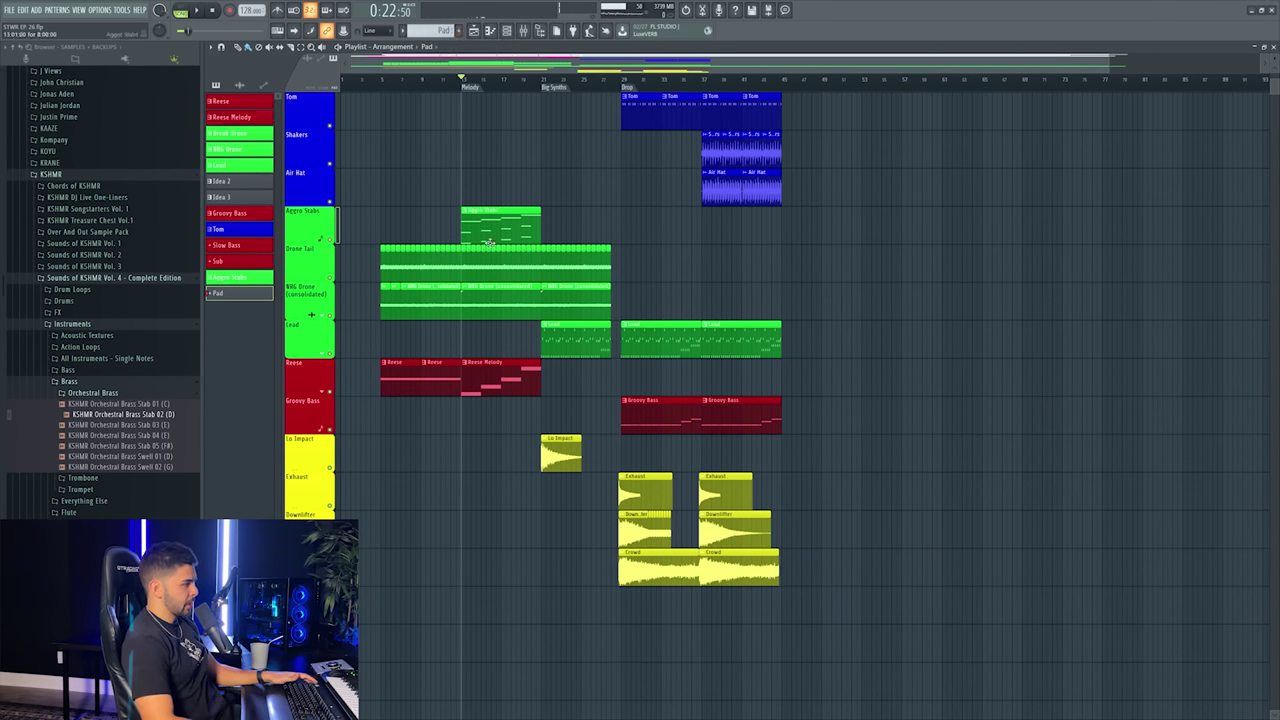
double_click(486, 229)
key(Escape)
key(F6)
right_click(984, 309)
click(1127, 320)
scroll(446, 32, down, 1)
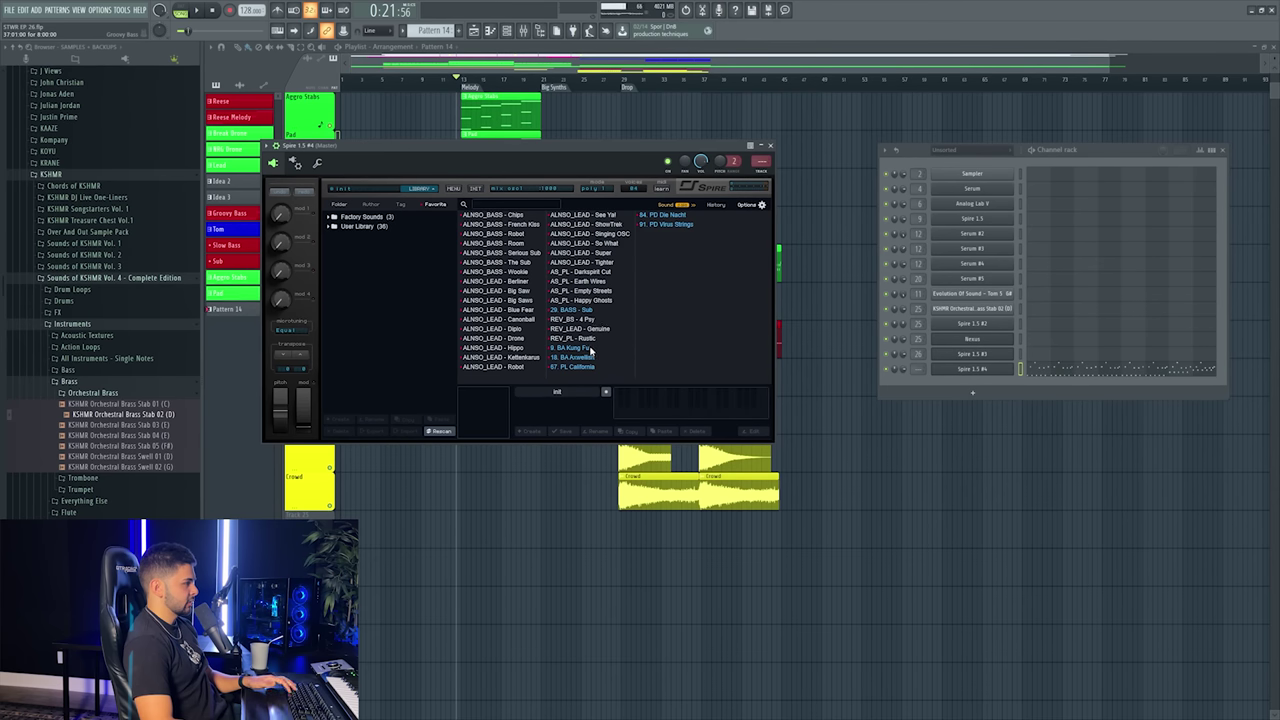
- Audition pluck presets from Spire's favorites on the new channel, including PL California, and load AS_PL - Happy Ghosts
click(590, 366)
click(196, 10)
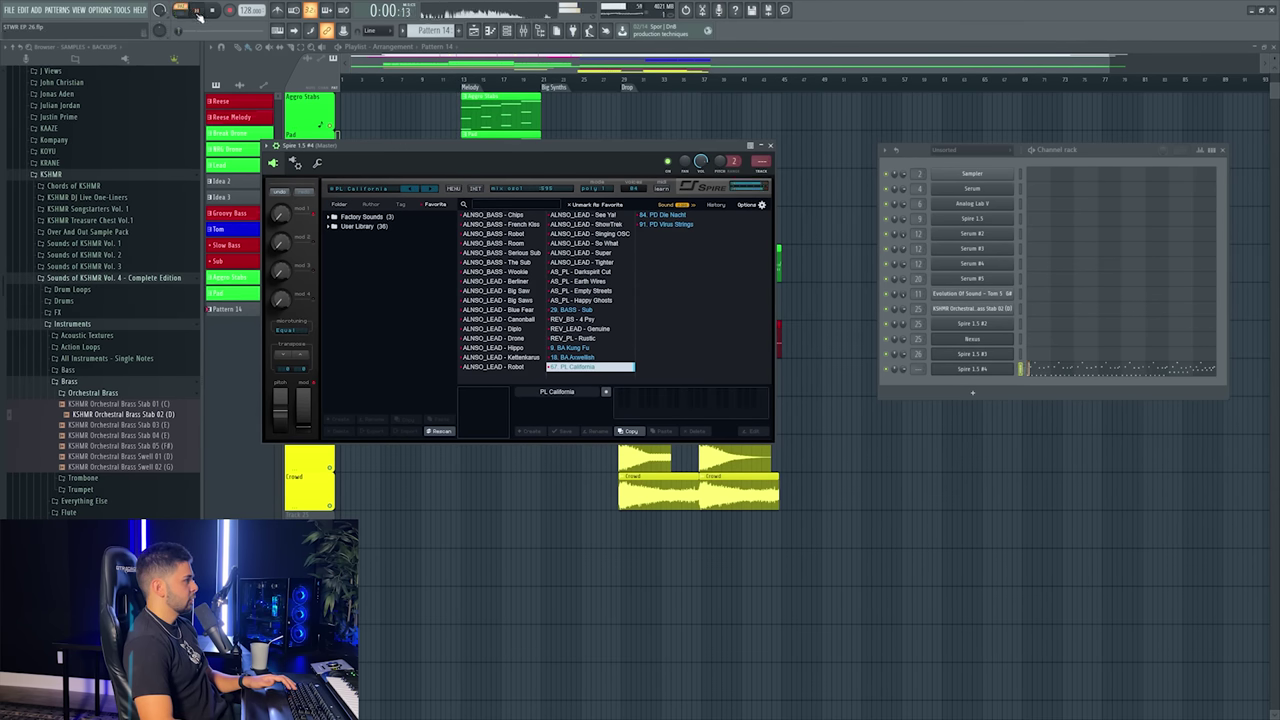
click(585, 300)
click(586, 291)
click(587, 282)
click(589, 301)
click(589, 284)
click(590, 300)
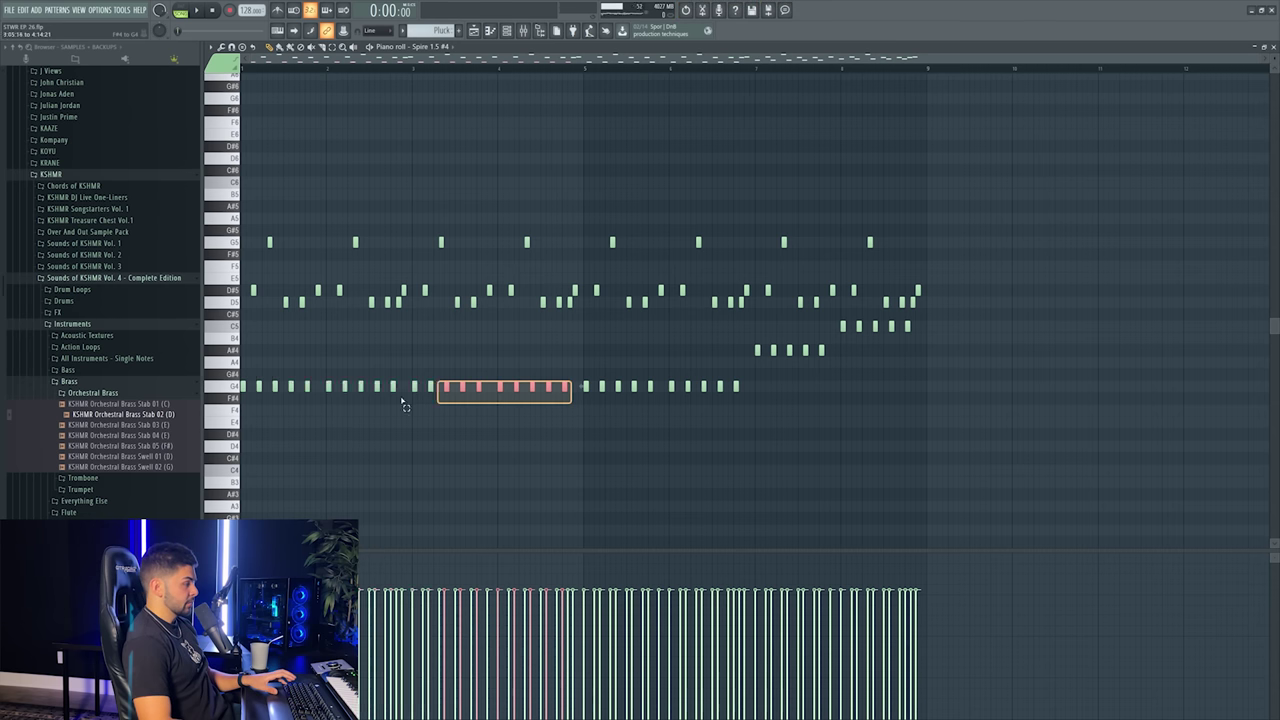
- Transpose the Pluck pattern's low notes to D#4 in bars 1–2, F4 in bars 3–4 and A#4 in bar 8, and audition them
drag(405, 406, 224, 434)
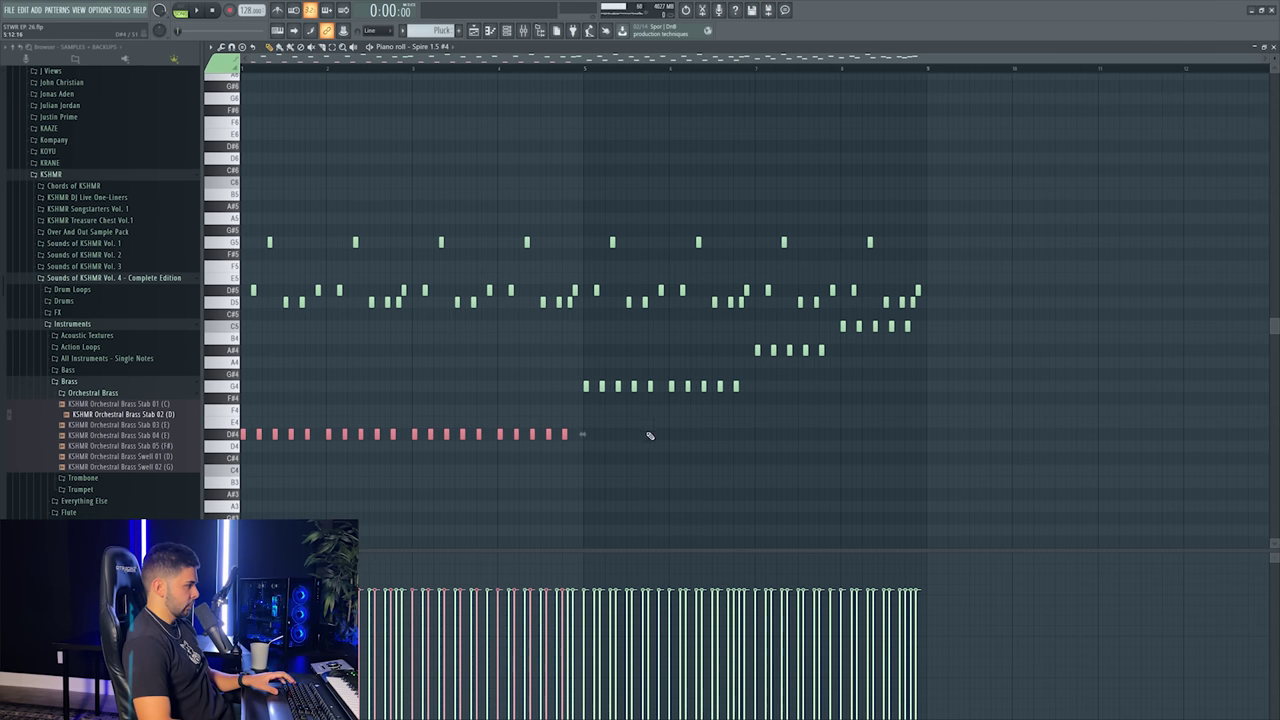
drag(648, 430, 410, 405)
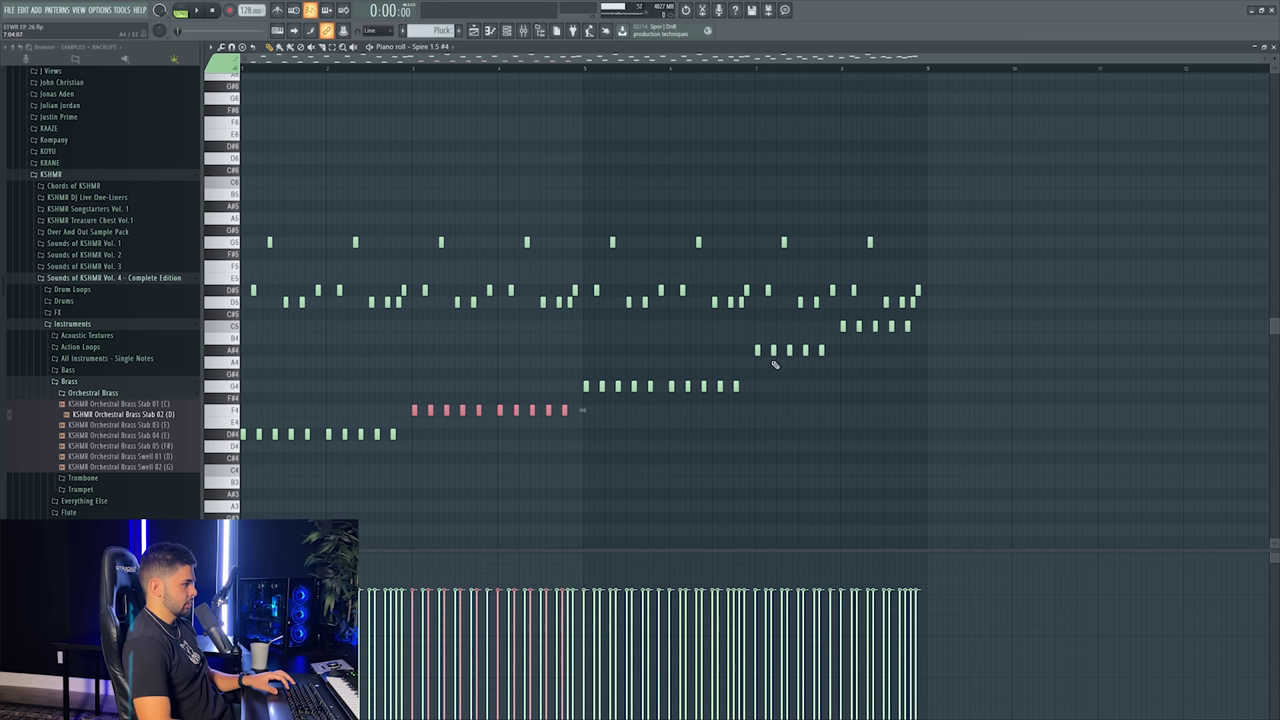
drag(830, 312, 908, 350)
key(space)
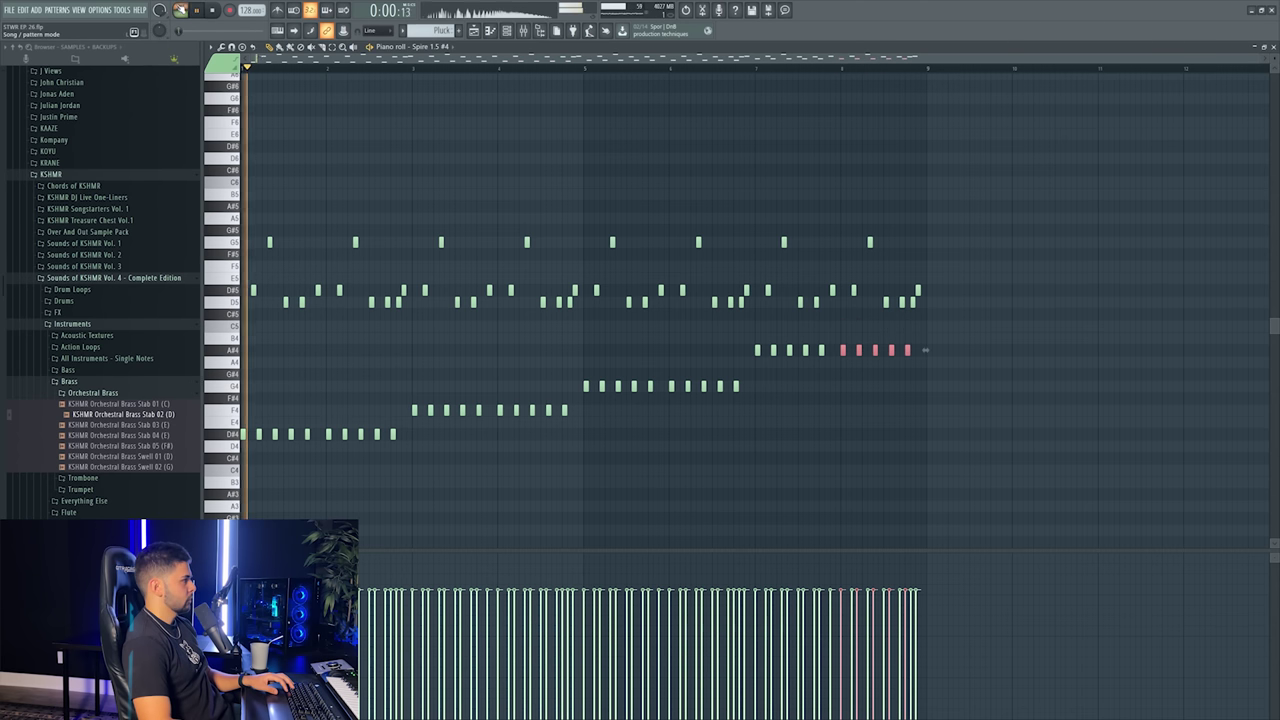
click(412, 69)
key(Escape)
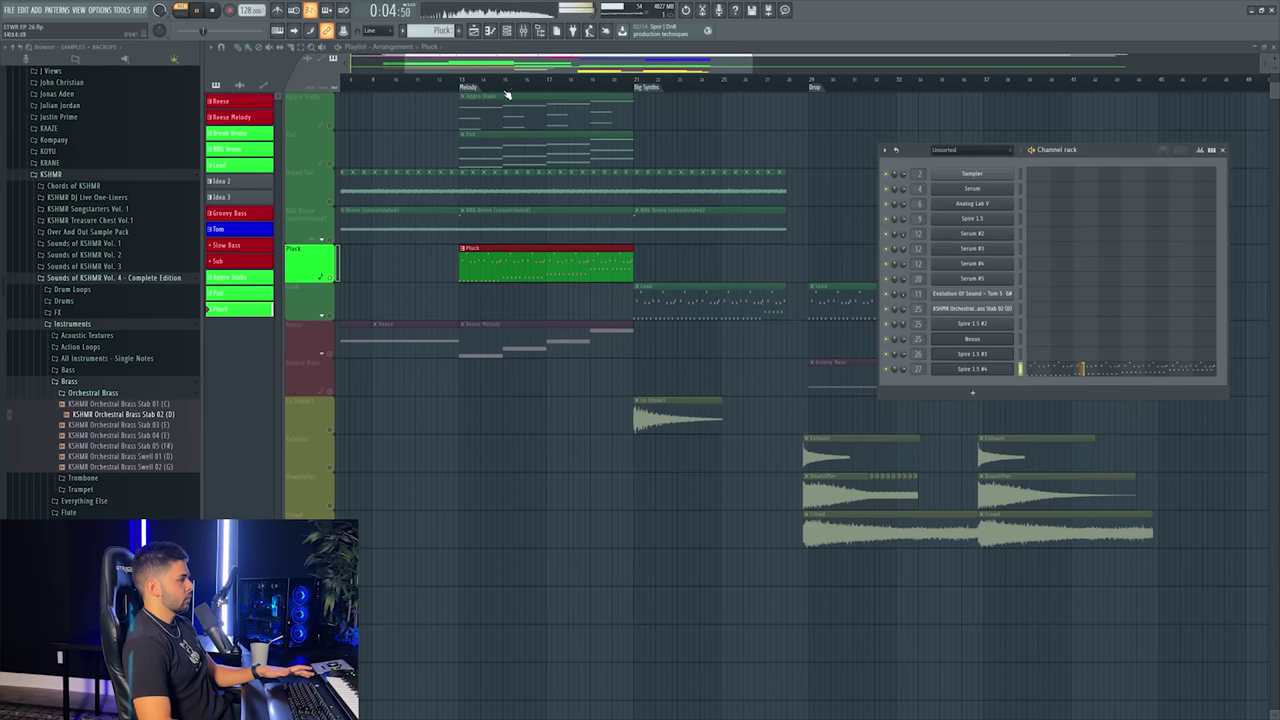
- Unsolo the Pluck playlist track and slightly raise the pluck's mixer track volume while the melody section plays with all layers
click(521, 31)
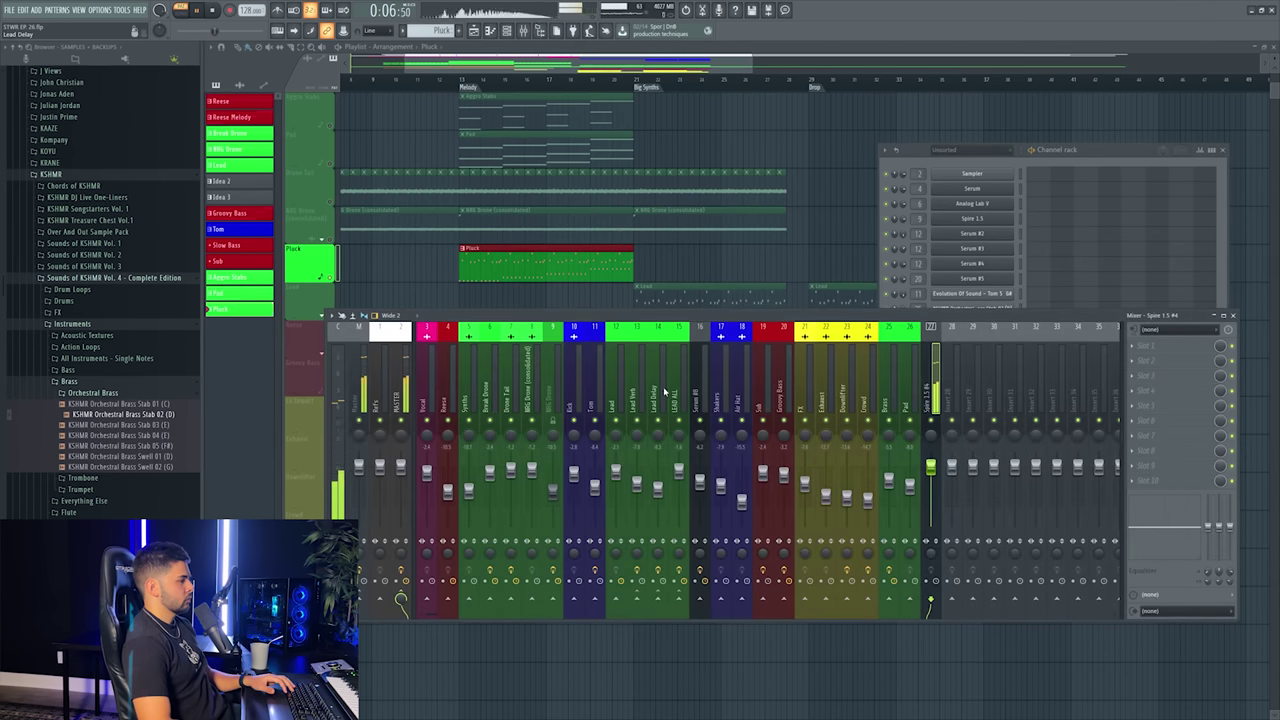
key(F12)
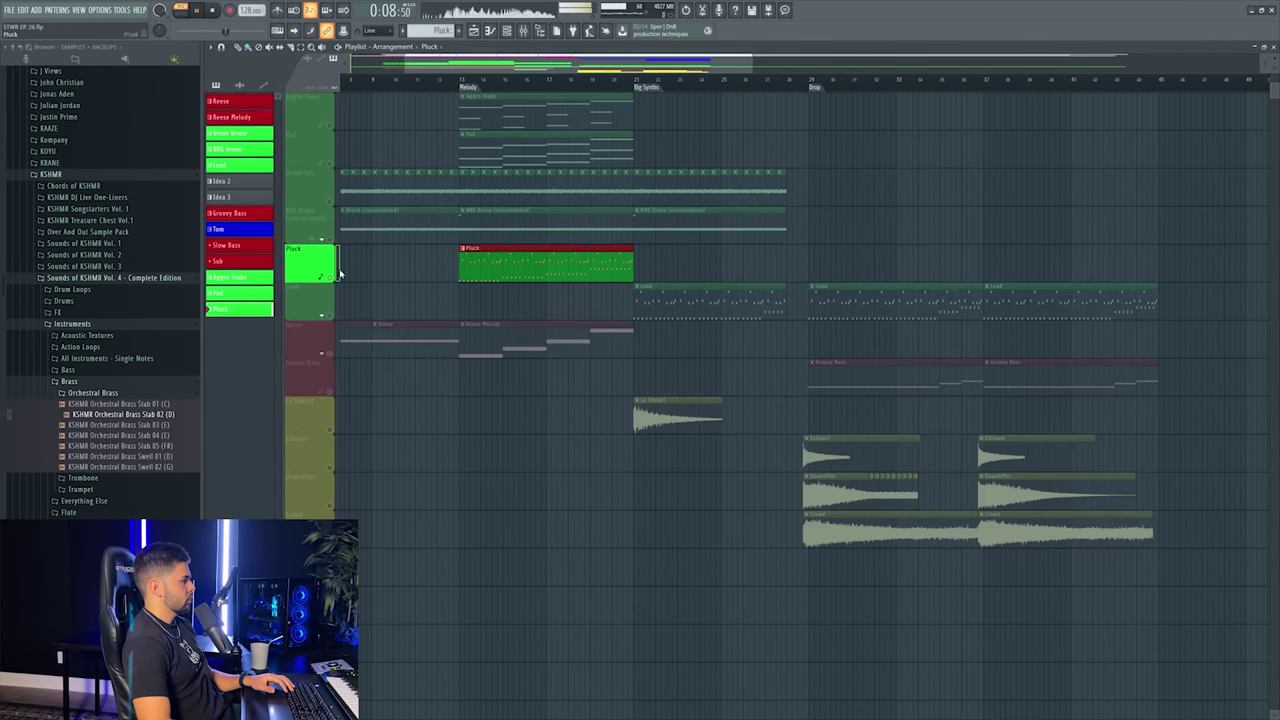
right_click(337, 275)
click(455, 80)
scroll(454, 80, down, 3)
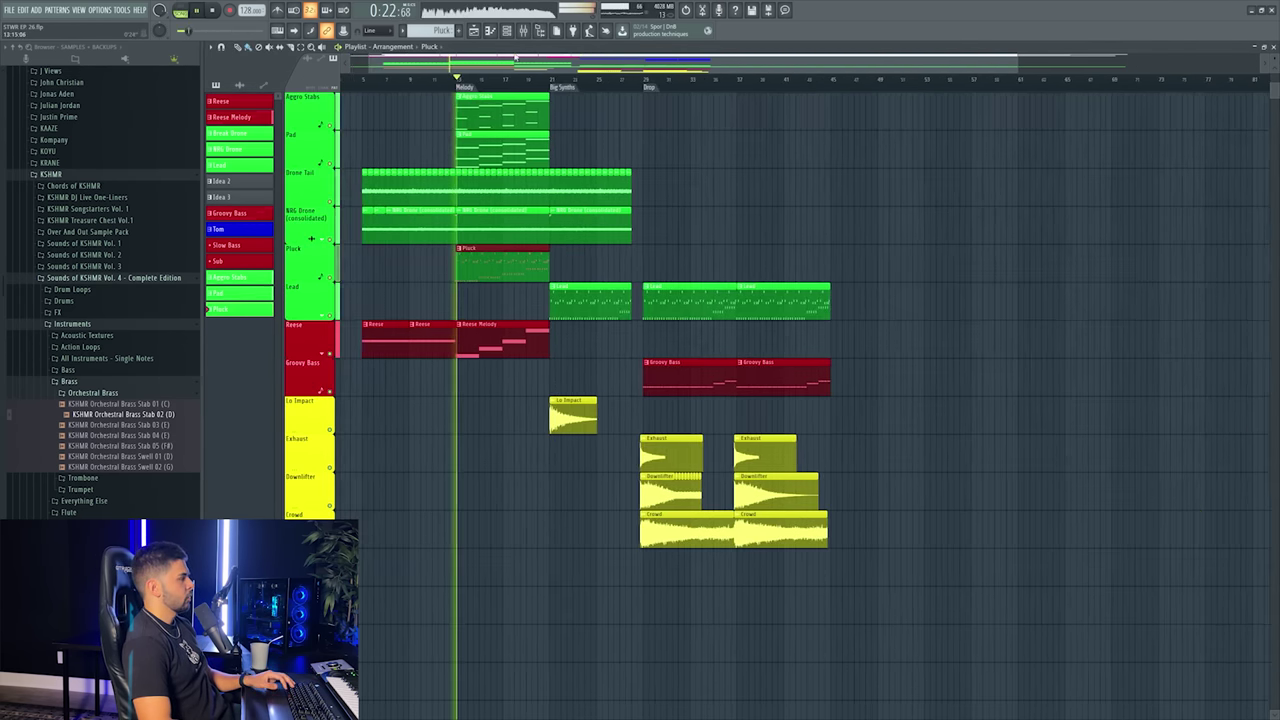
key(F9)
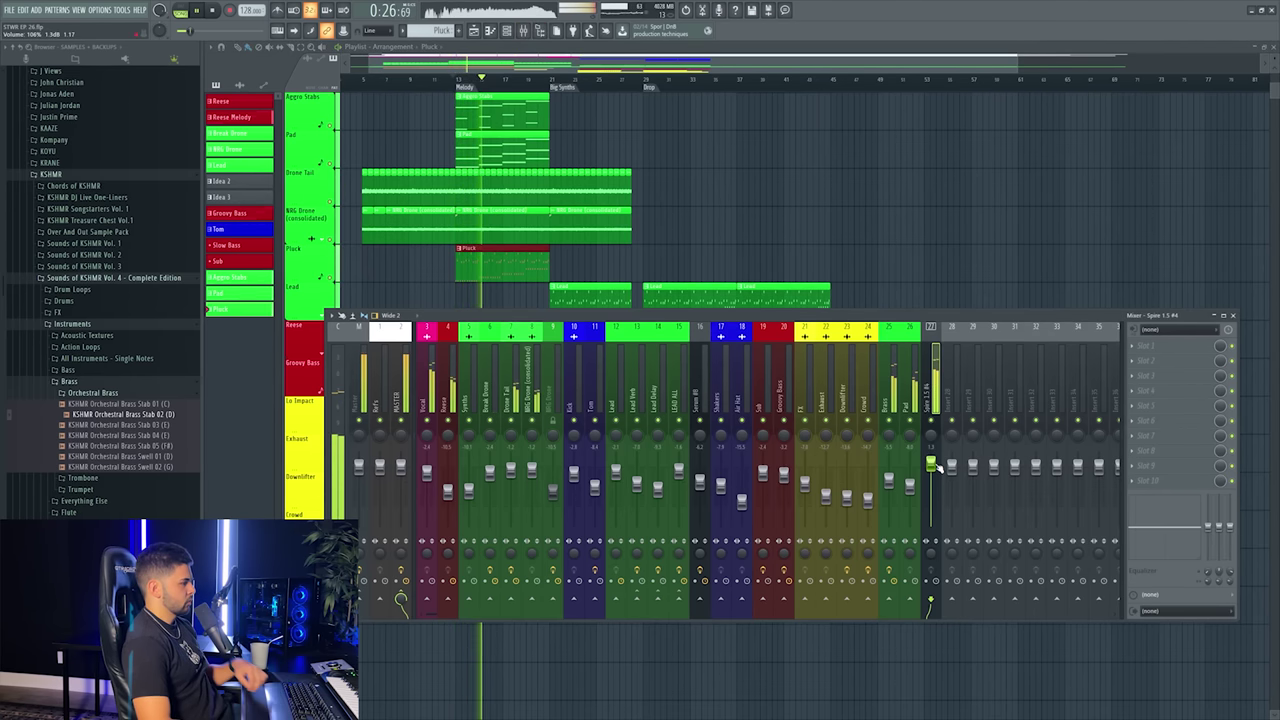
click(699, 244)
right_click(699, 244)
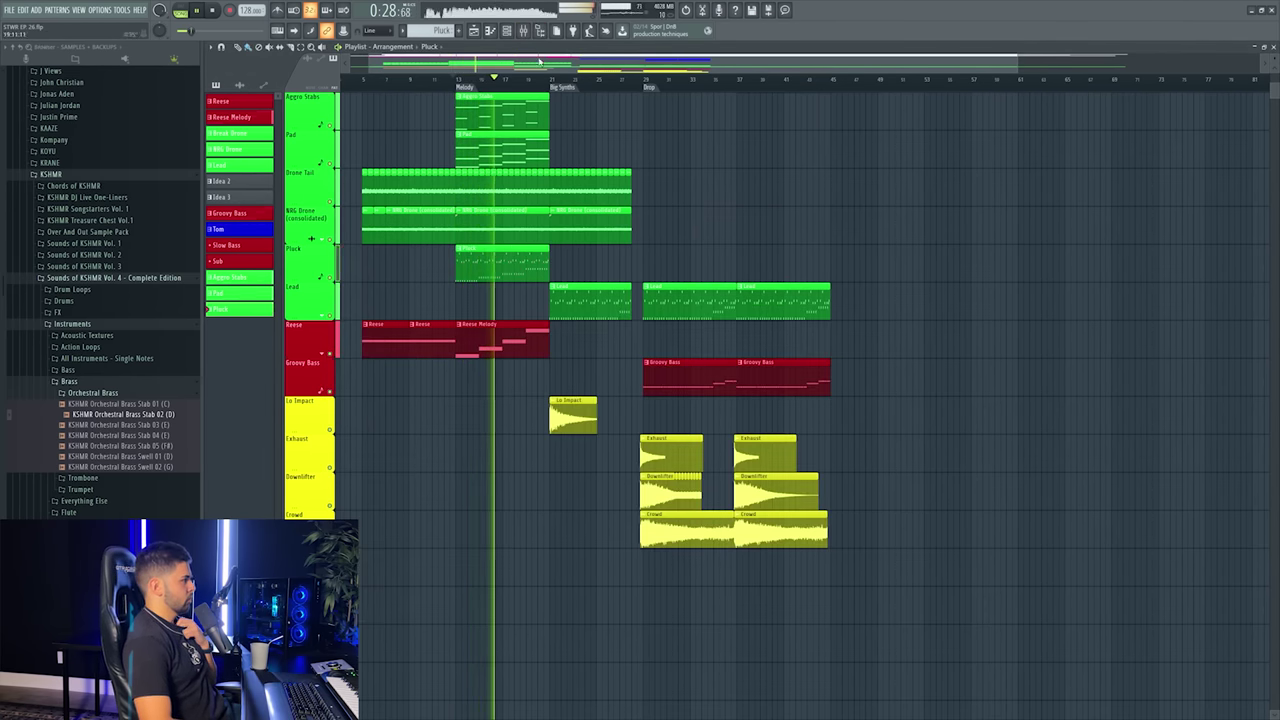
click(522, 31)
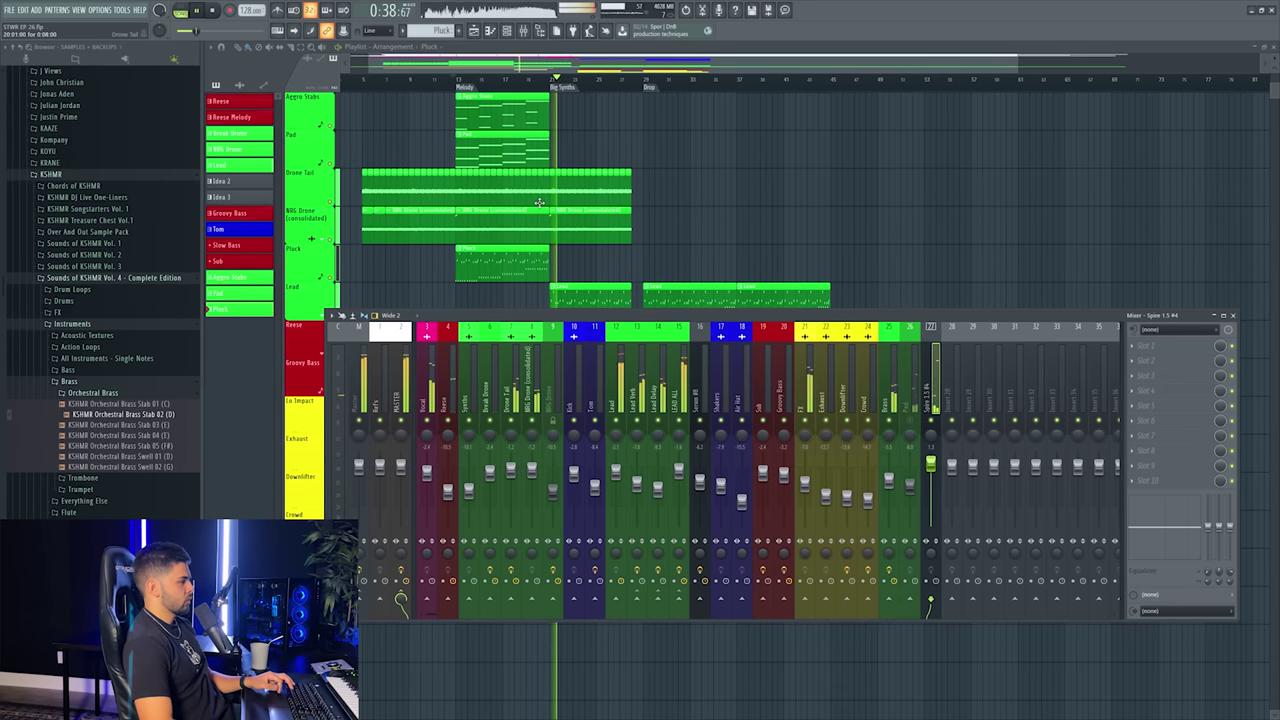
key(space)
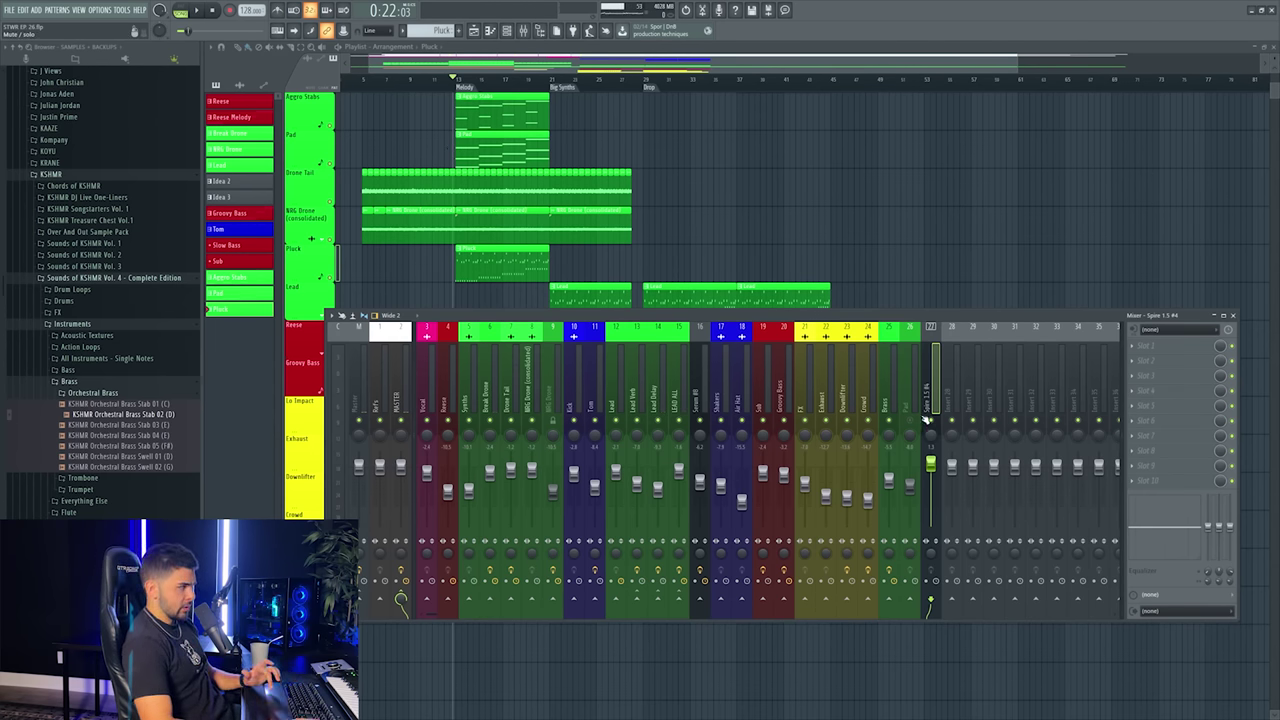
- Insert an empty playlist track between the Pluck and Lead tracks
key(F9)
right_click(300, 246)
click(326, 450)
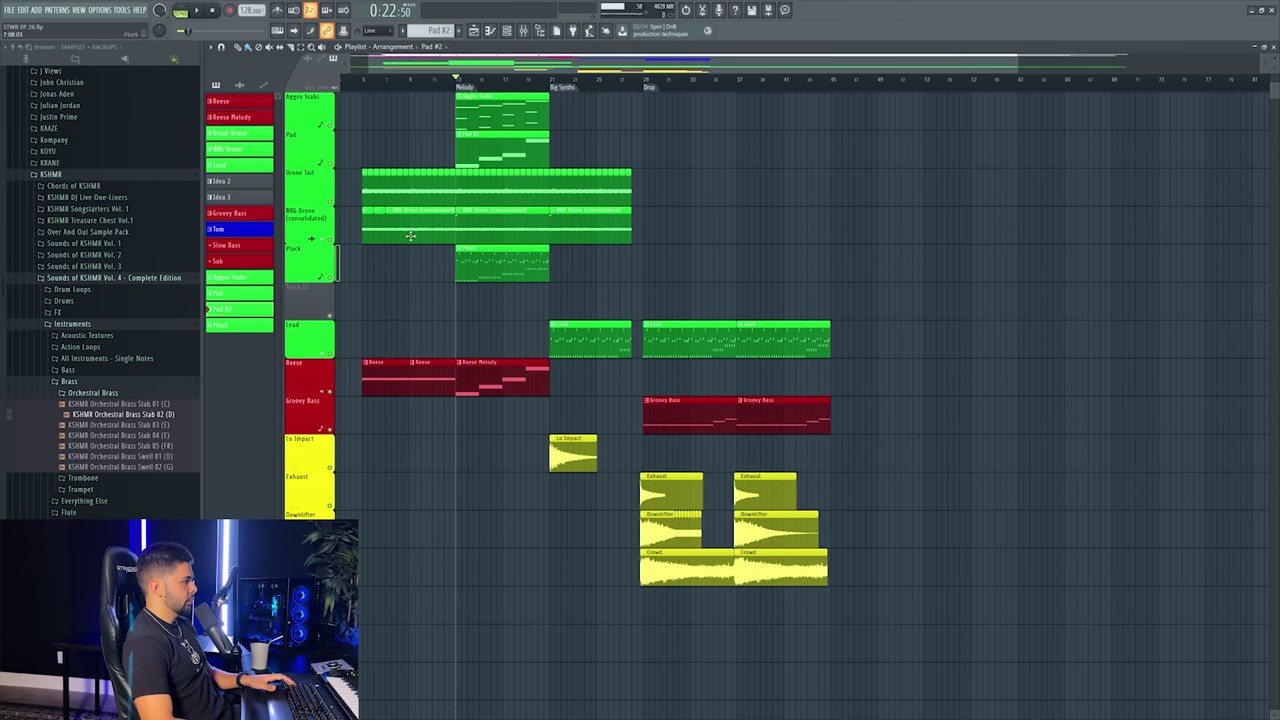
- Create an automation clip for filter 1 cutoff on the pluck's Spire, curving upward across the melody section, and play it back
key(F6)
click(975, 370)
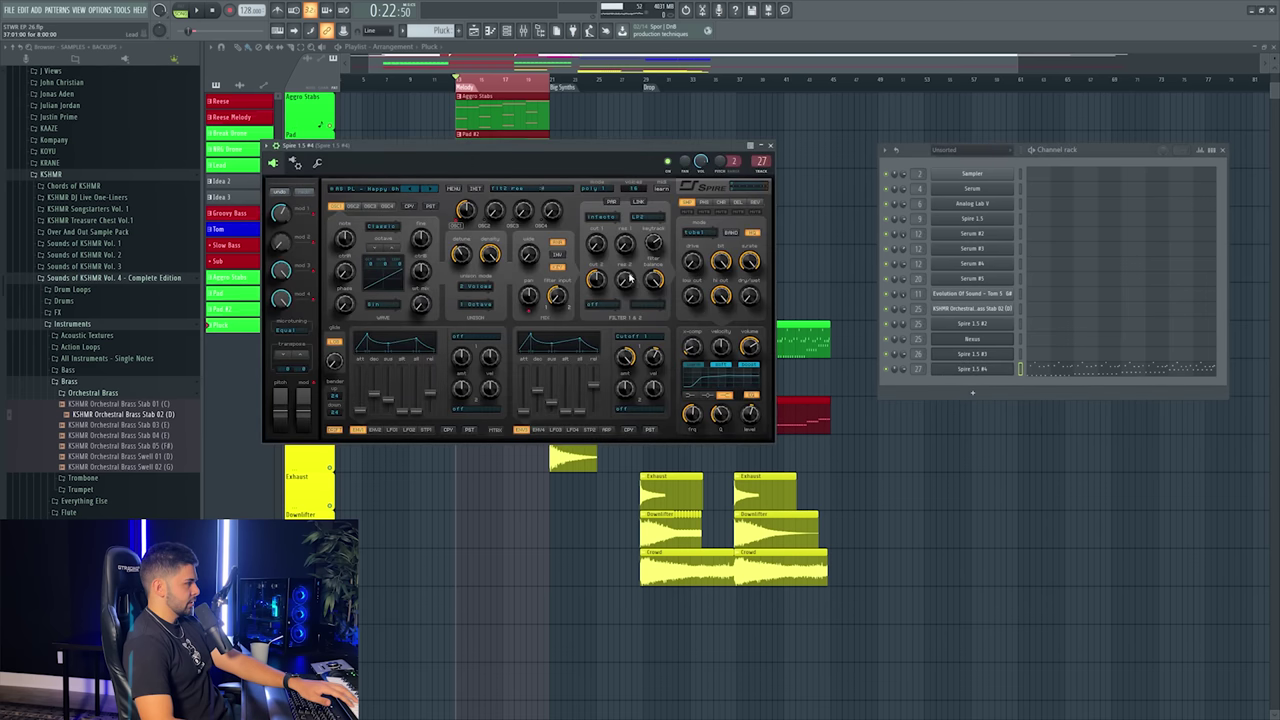
key(F9)
key(space)
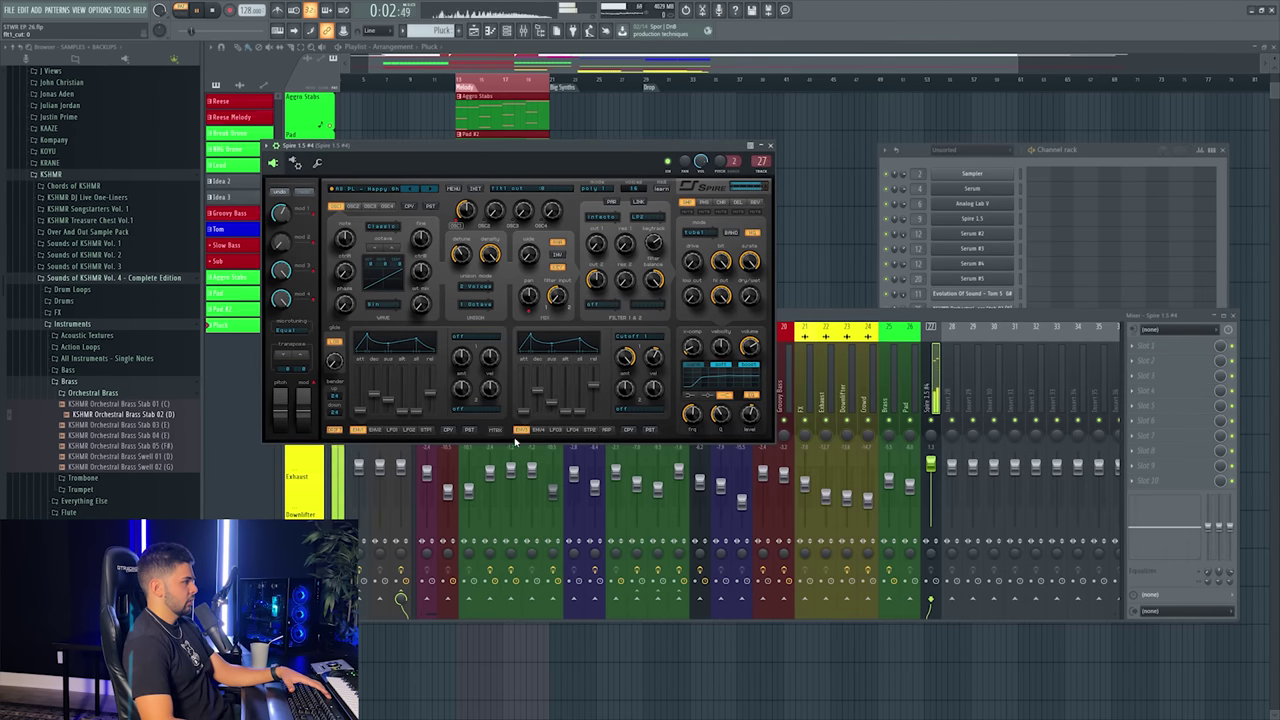
key(space)
click(122, 10)
mouse_move(165, 135)
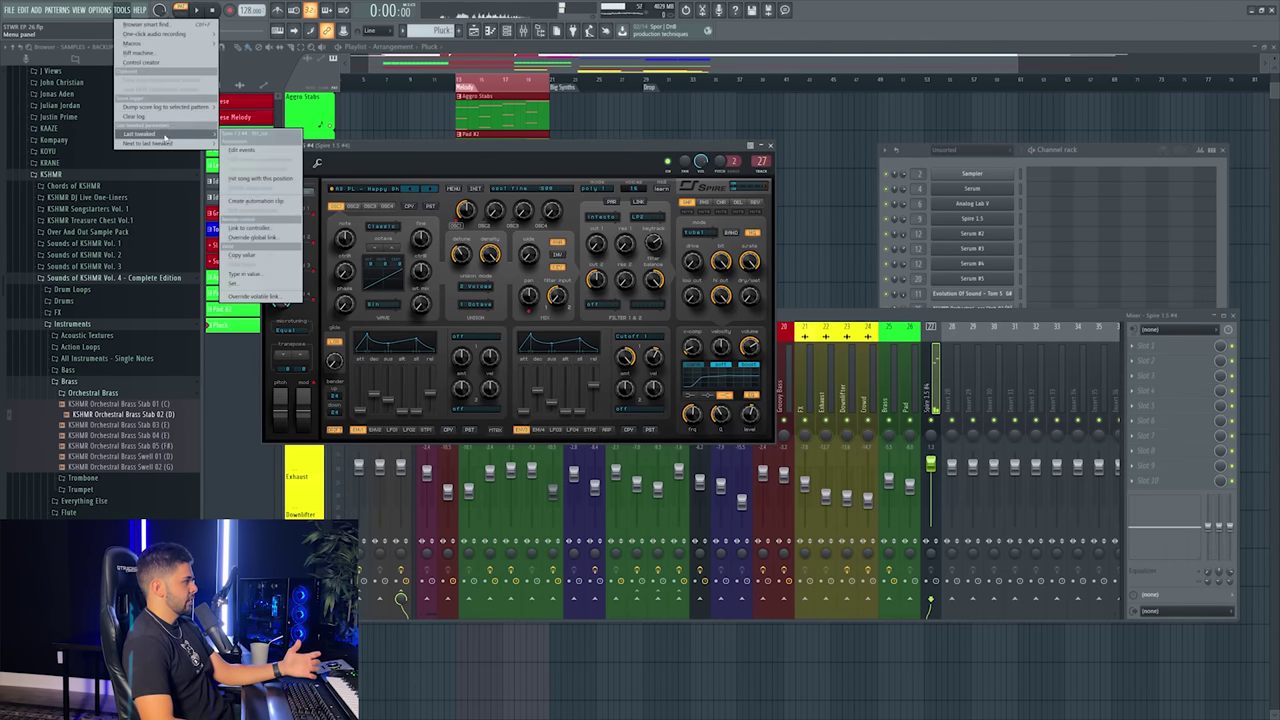
click(255, 202)
key(space)
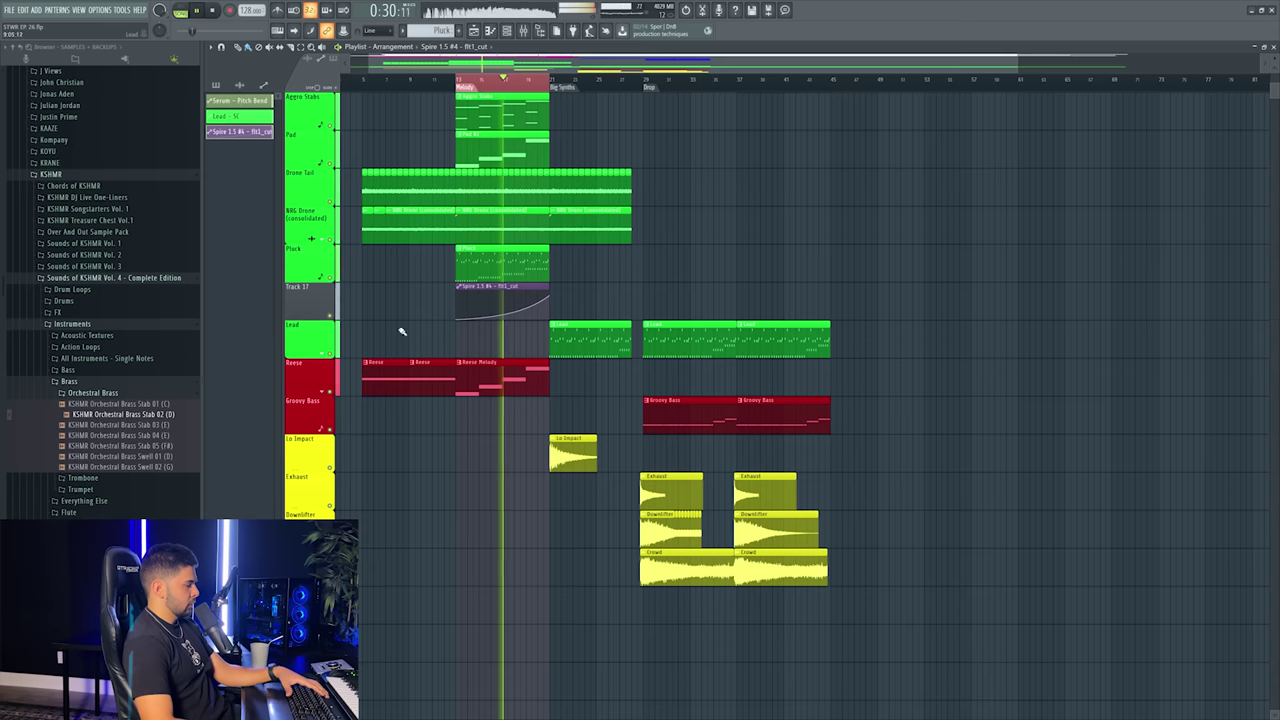
- Rename the automation clip's playlist track Pluck - Cutoff and colour it green
right_click(324, 290)
click(355, 292)
click(376, 440)
click(491, 522)
text(Pluck - Cutof)
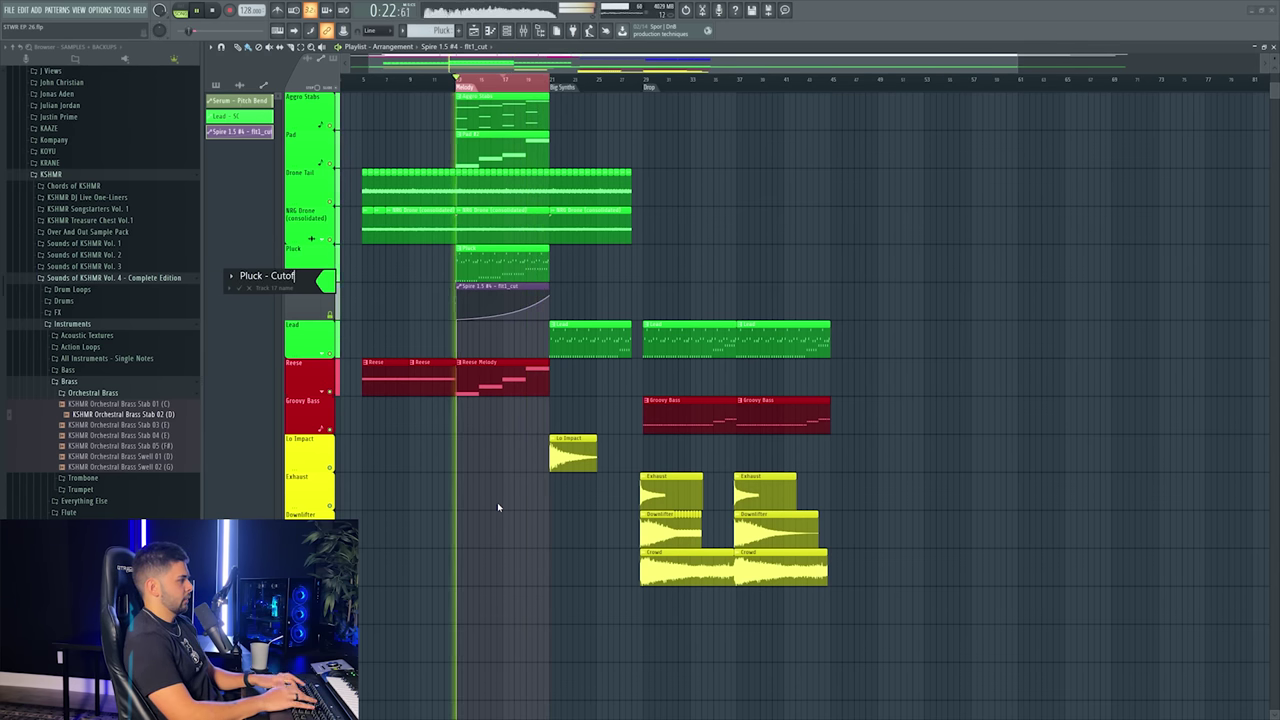
text(f)
key(Return)
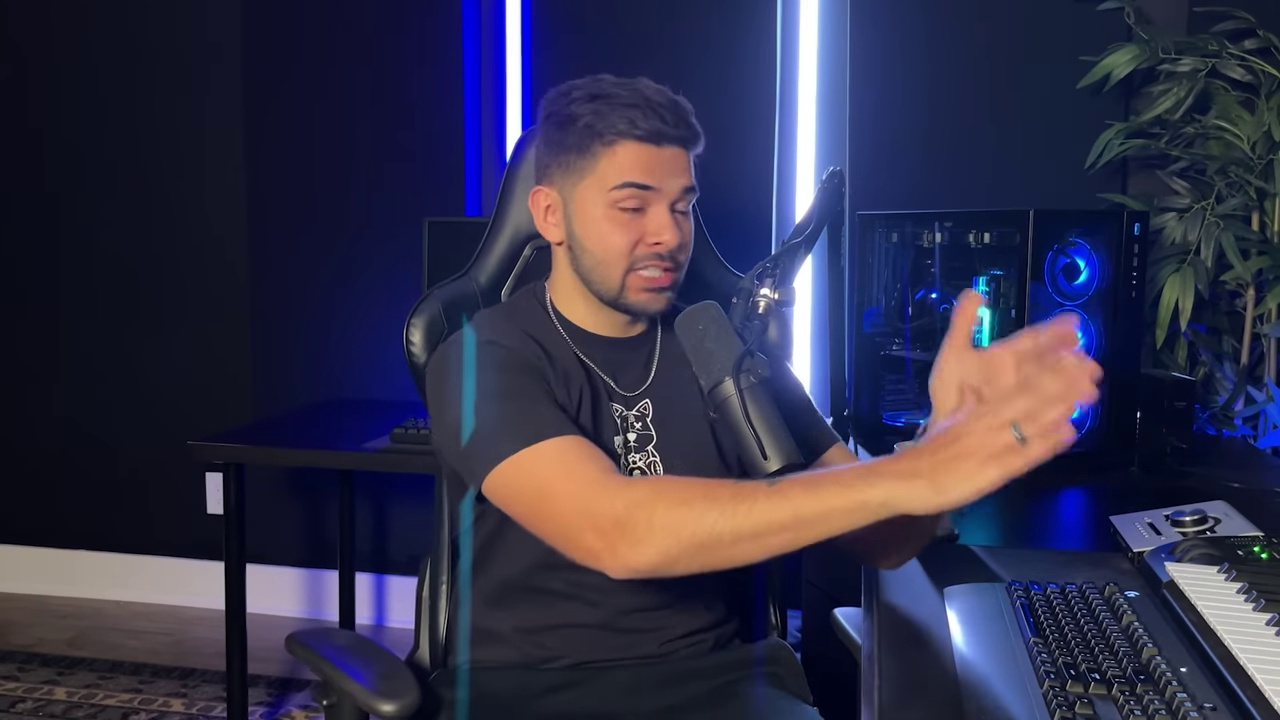
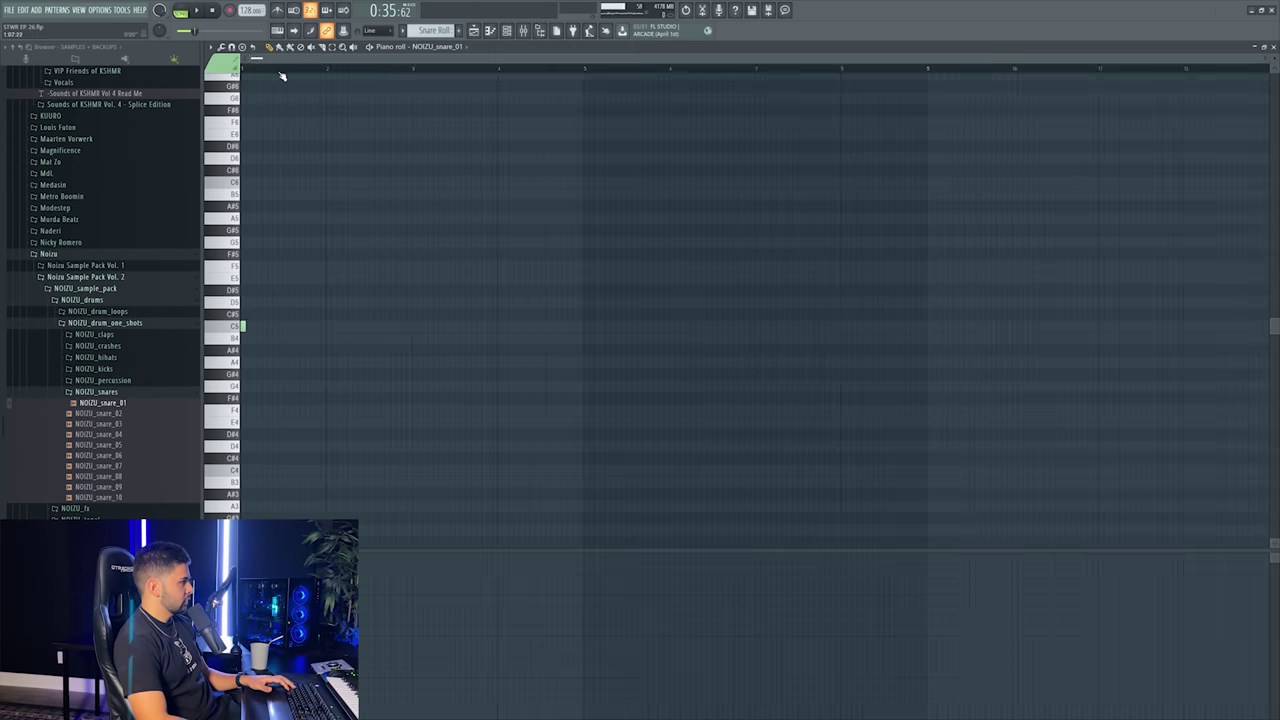
- Fill the Snare Roll pattern with a continuous row of short, evenly spaced C5 notes
scroll(281, 76, up, 3)
click(248, 326)
drag(264, 325, 1068, 325)
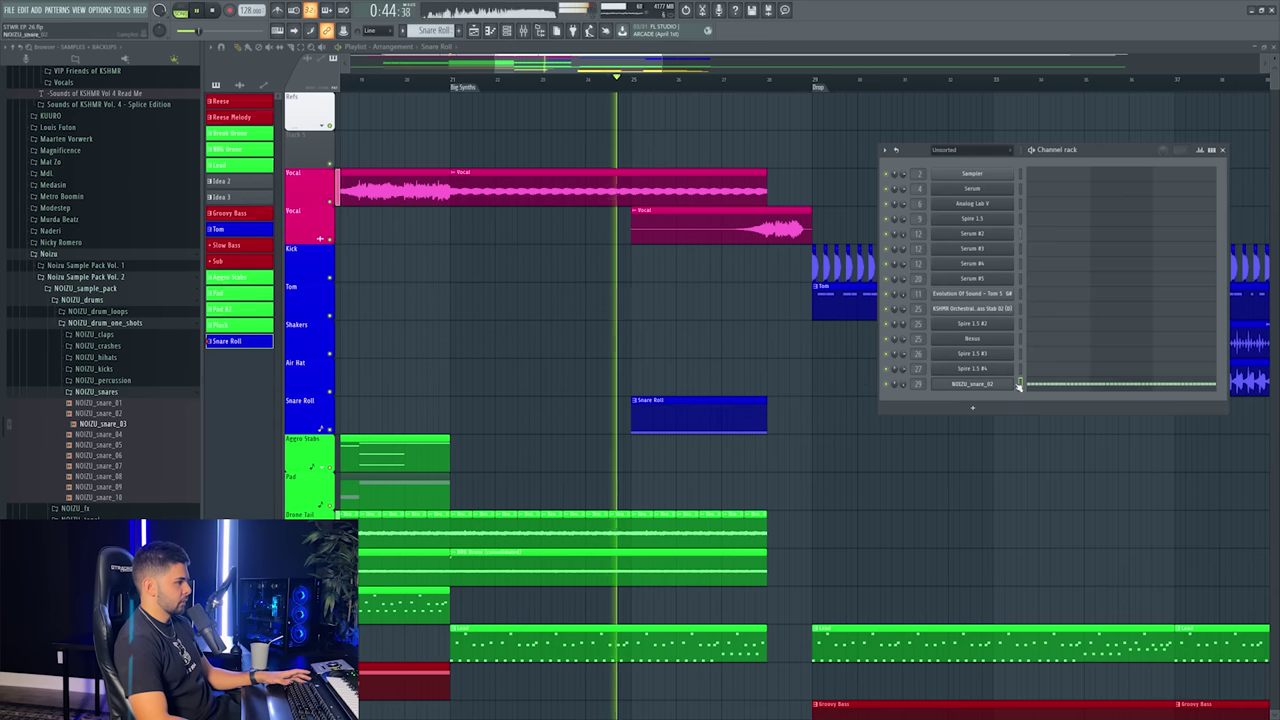
- Swap the snare roll's sample through NOIZU_snare_04 and NOIZU_snare_05 to NOIZU_snare_06 while the buildup plays
middle_click(121, 435)
middle_click(117, 447)
middle_click(121, 457)
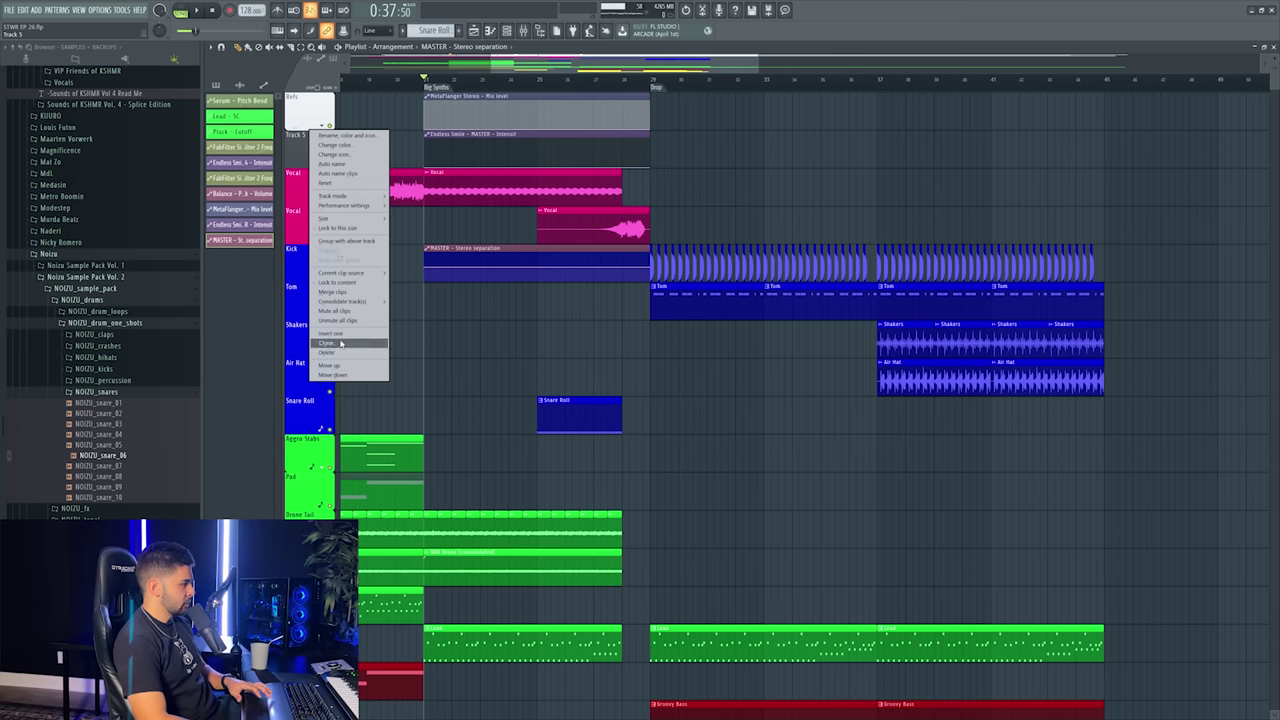
- Insert playlist tracks above the vocals and move the MetaFlanger mix level and MASTER stereo separation automation clips onto them
click(340, 334)
right_click(314, 147)
drag(518, 97, 519, 133)
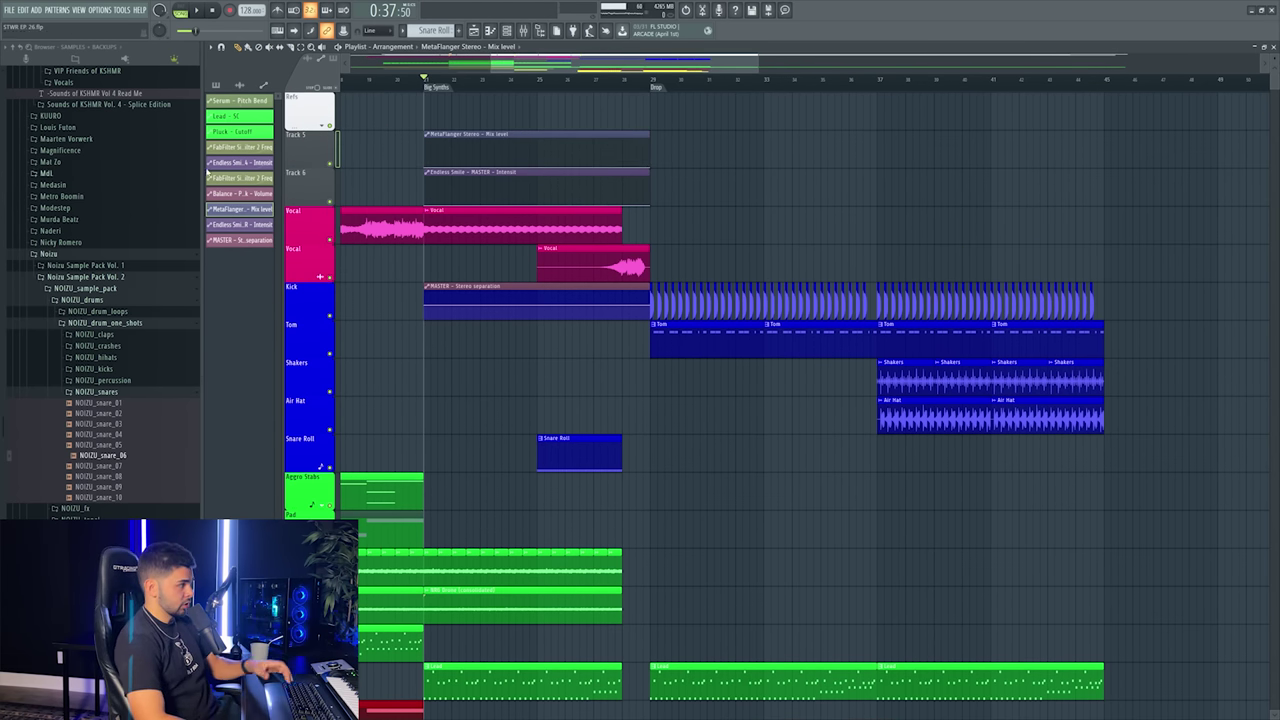
right_click(313, 133)
click(342, 336)
drag(486, 328, 482, 166)
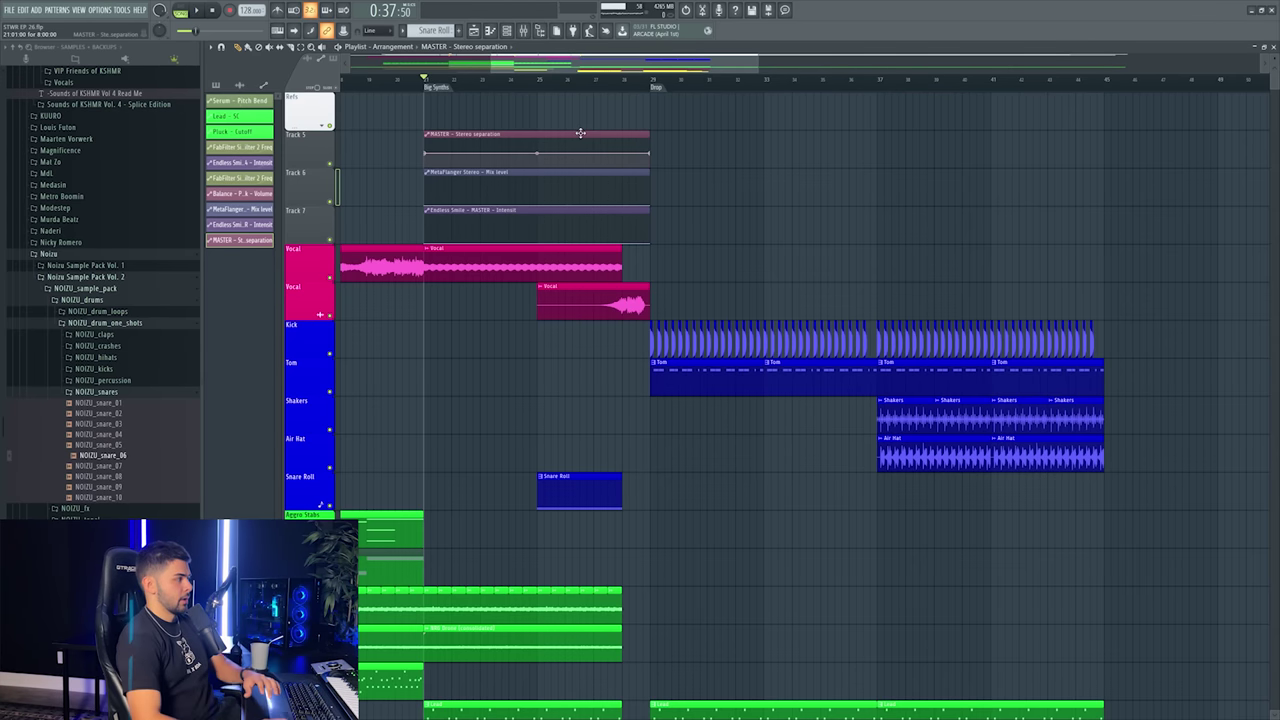
- Shape the buildup automation with rising stereo separation and Endless Smile intensity plus a MetaFlanger mix peak, and replay the lead-in to the drop
right_click(650, 153)
click(677, 314)
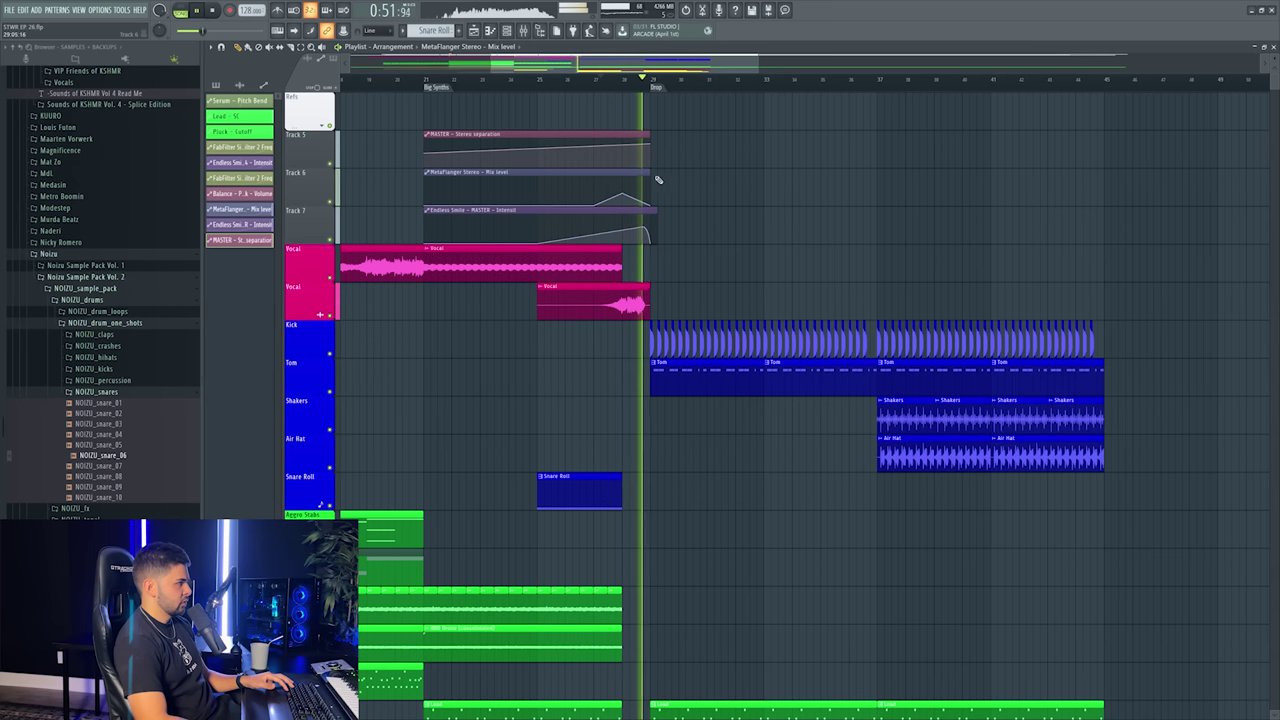
click(615, 86)
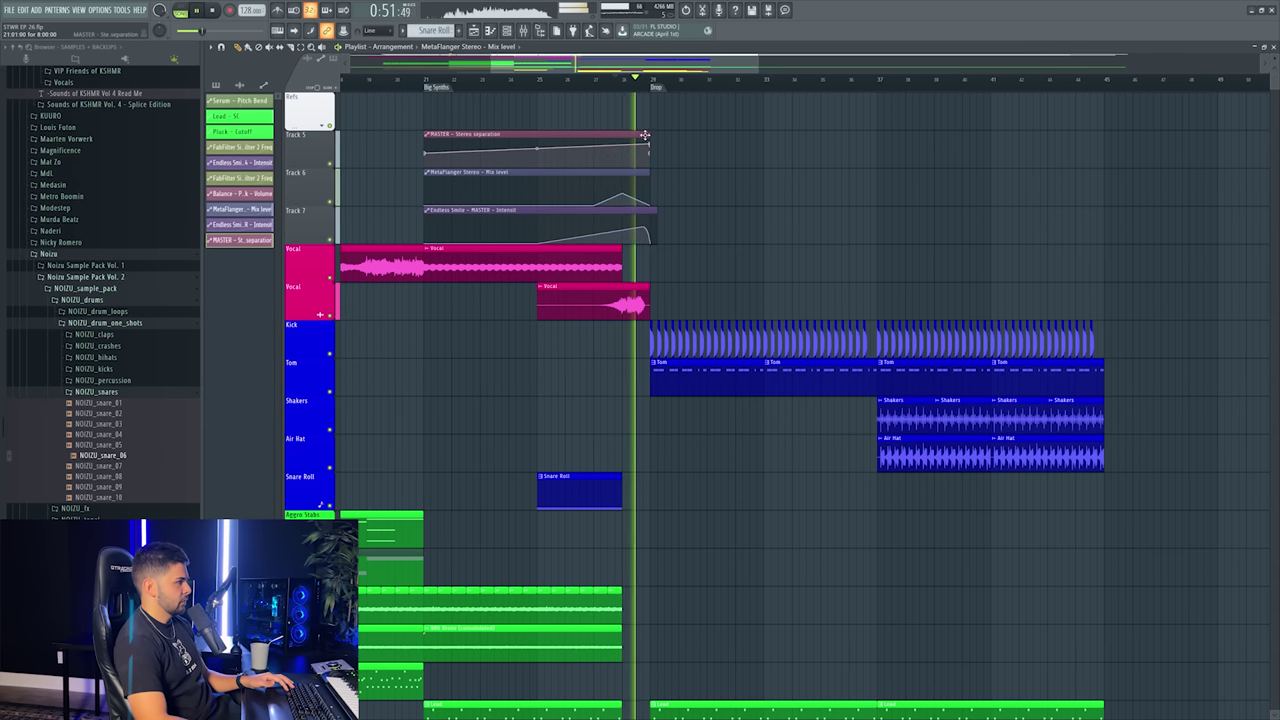
click(616, 80)
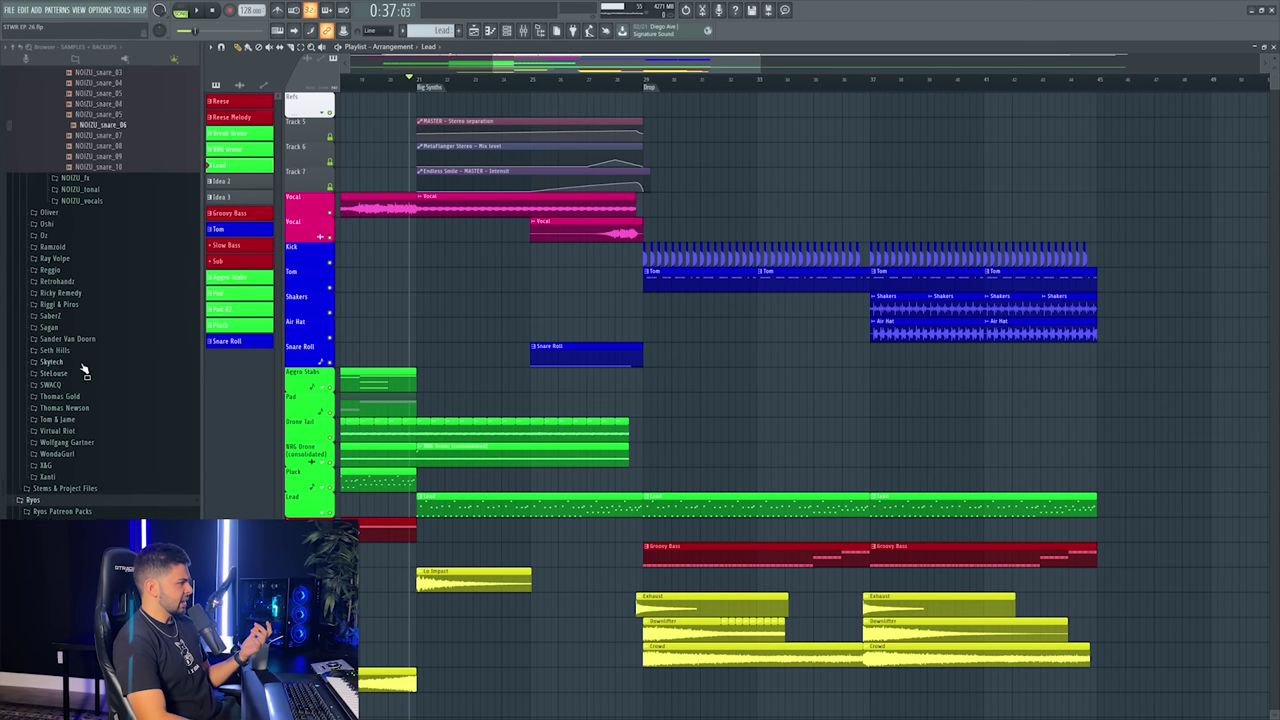
- Browse the Vengeance company pack's VEDM3 tonal risers and place VEDM3 Tonal Riser 06 (G#) at the Big Synths marker
scroll(72, 402, up, 10)
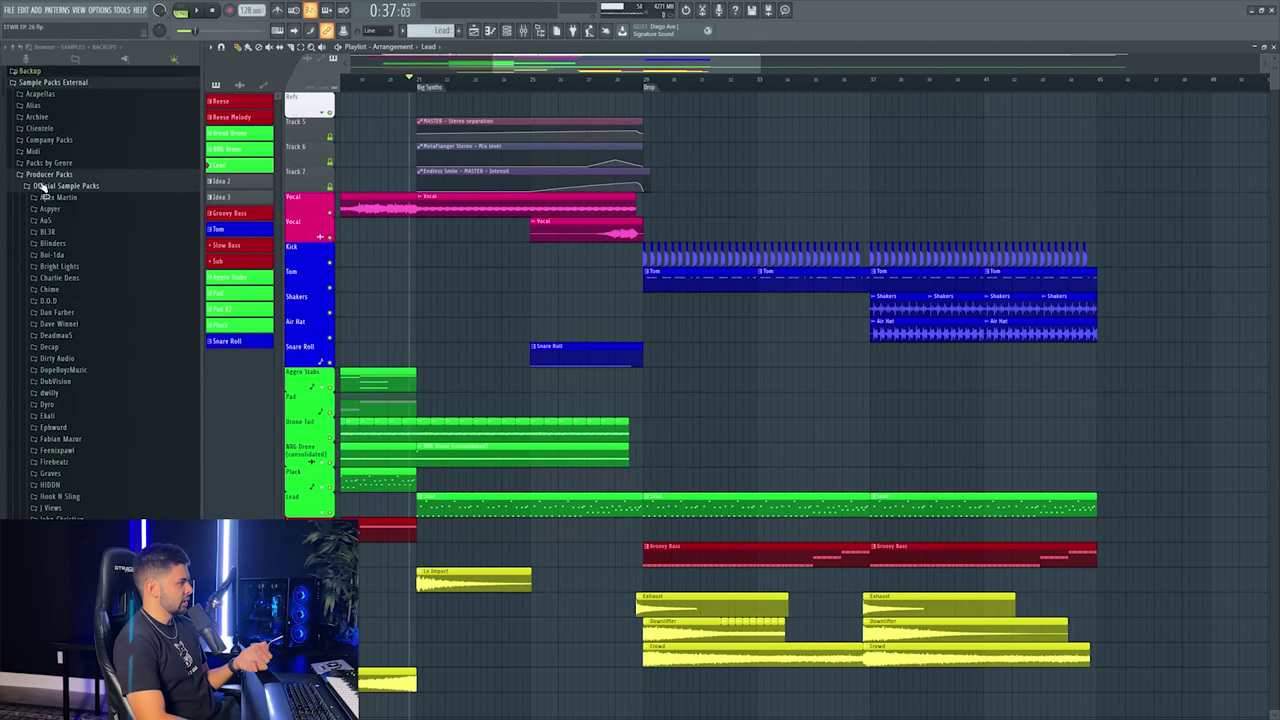
scroll(563, 306, down, 3)
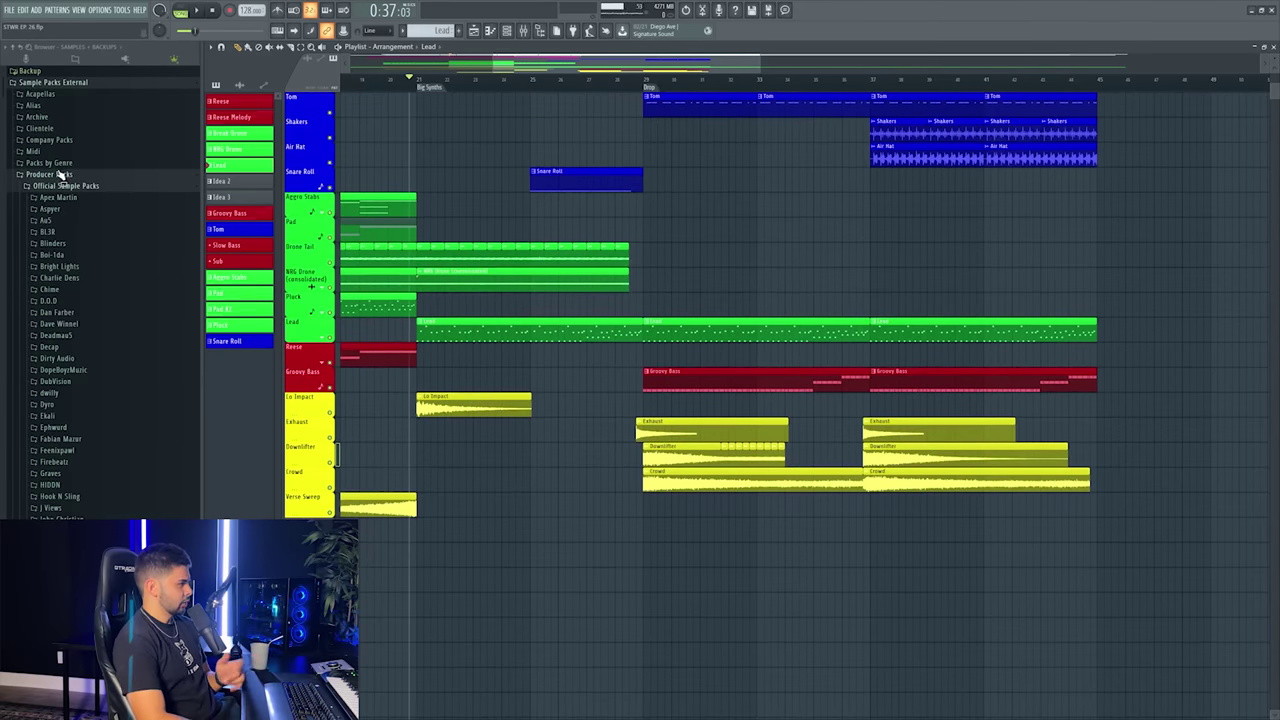
click(60, 140)
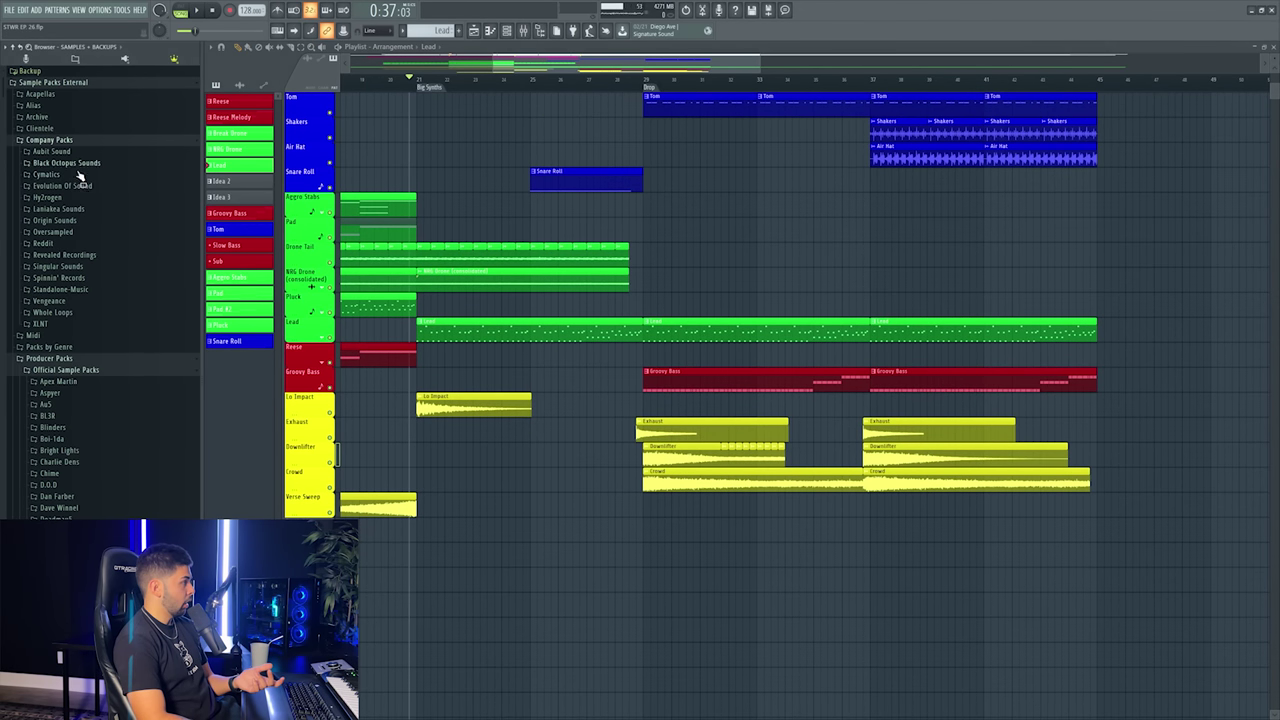
click(62, 302)
drag(92, 137, 133, 145)
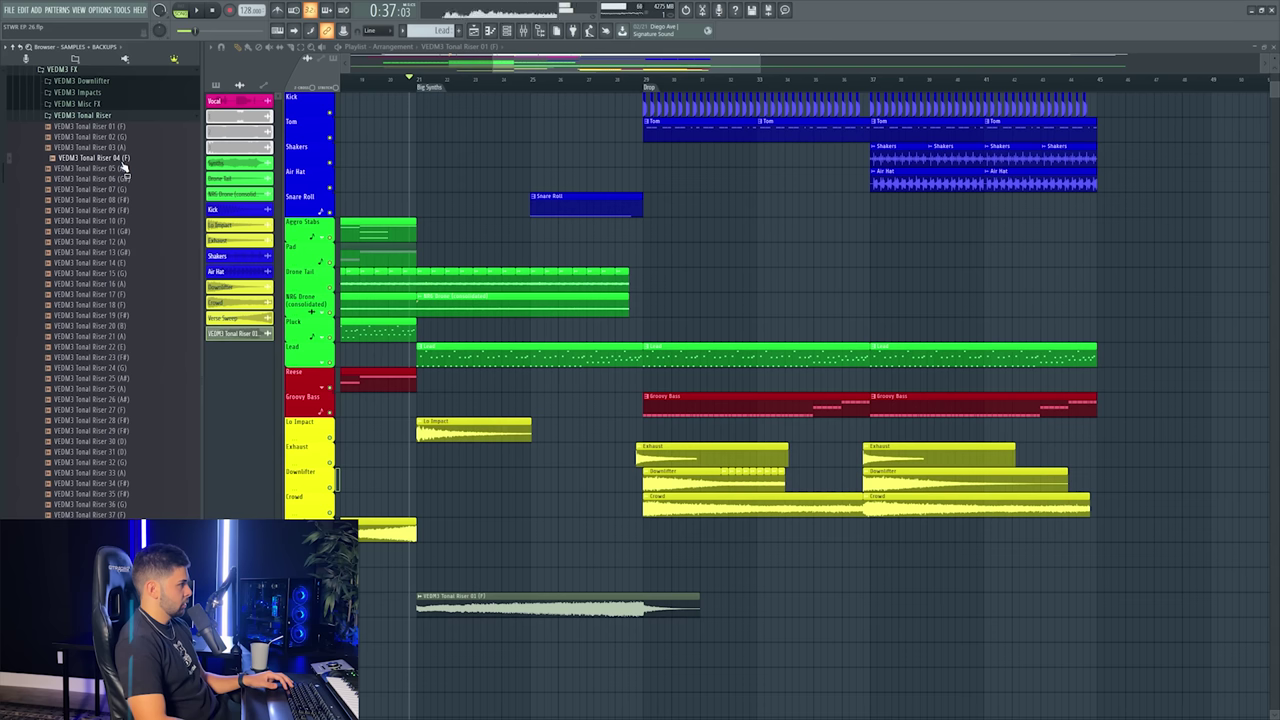
drag(134, 185, 456, 611)
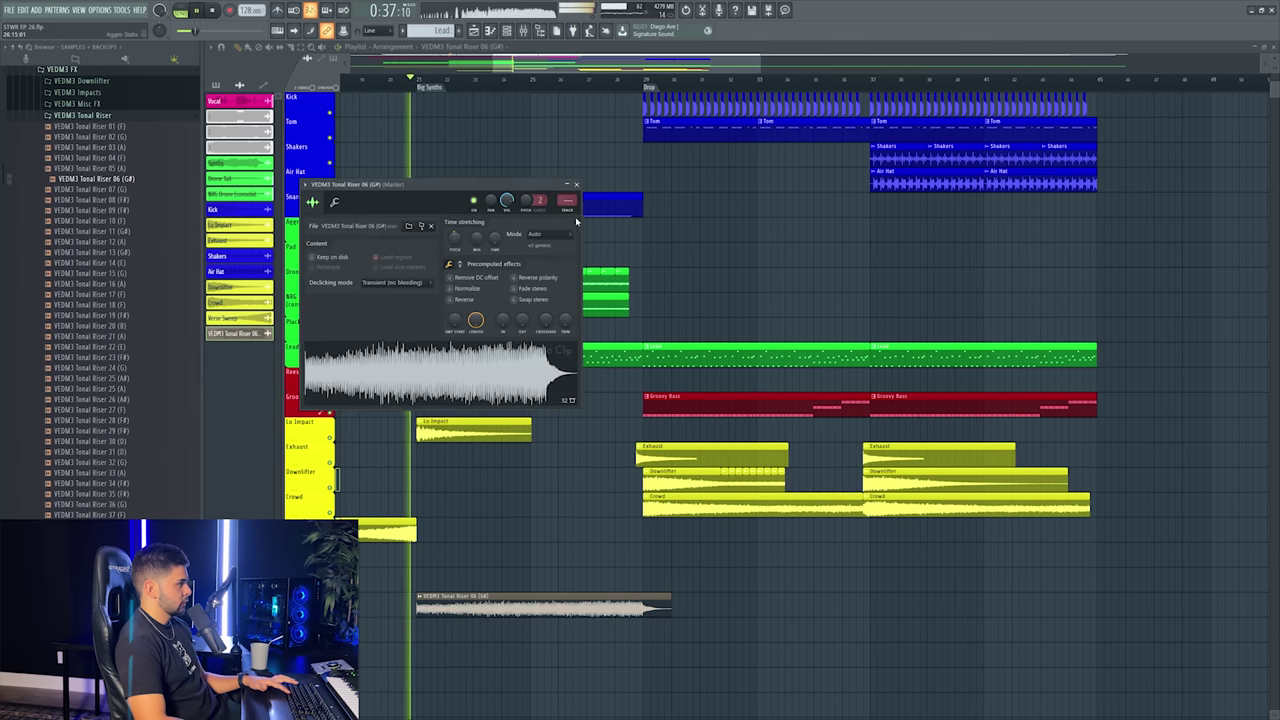
- Route the tonal riser to mixer track 30 and set that track's volume to about -4.8 dB
key(ctrl+l)
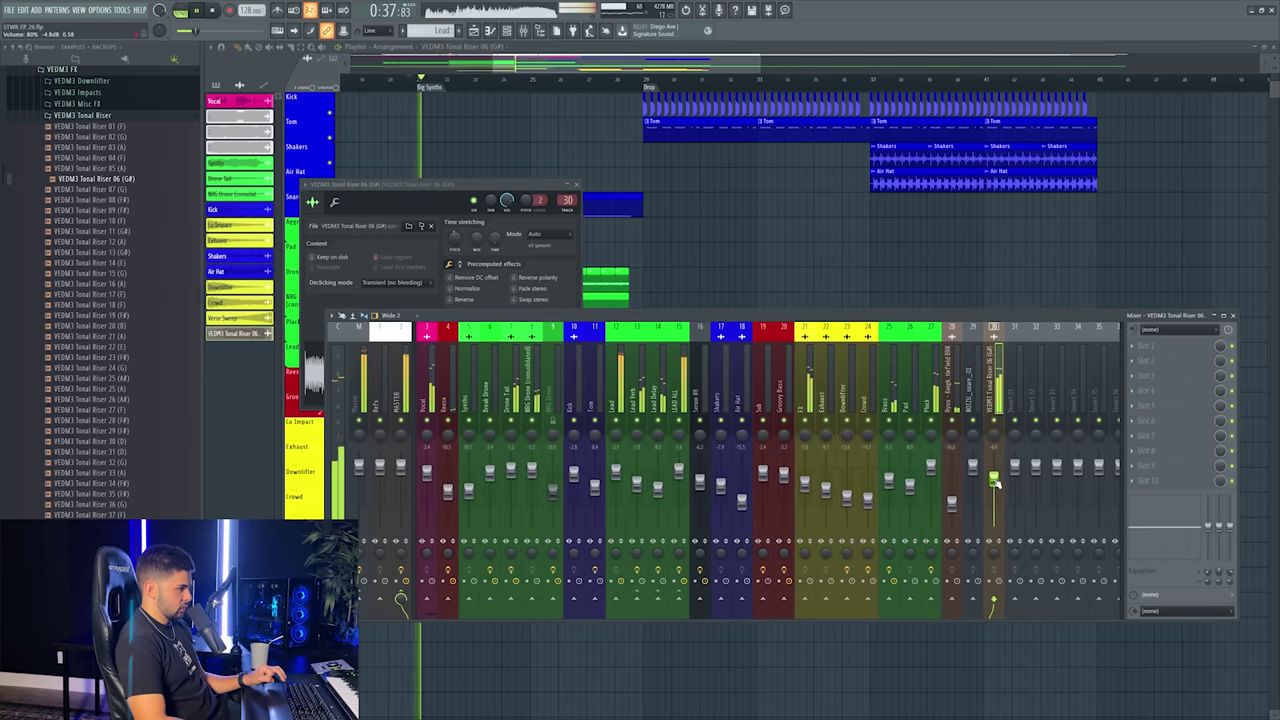
click(424, 202)
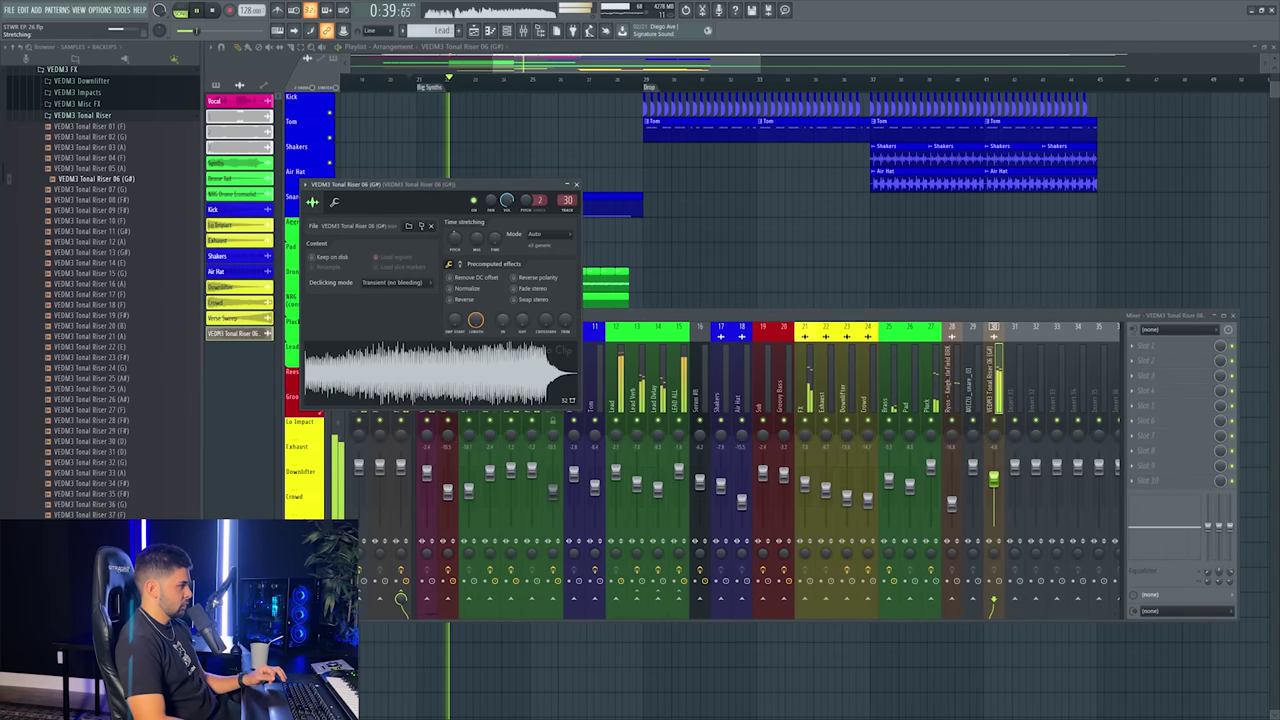
- Fade in the VEDM3 Tonal Riser 06 (G#) clip and raise its volume slightly on mixer track 30 while playing the buildup
drag(500, 321, 503, 322)
key(F5)
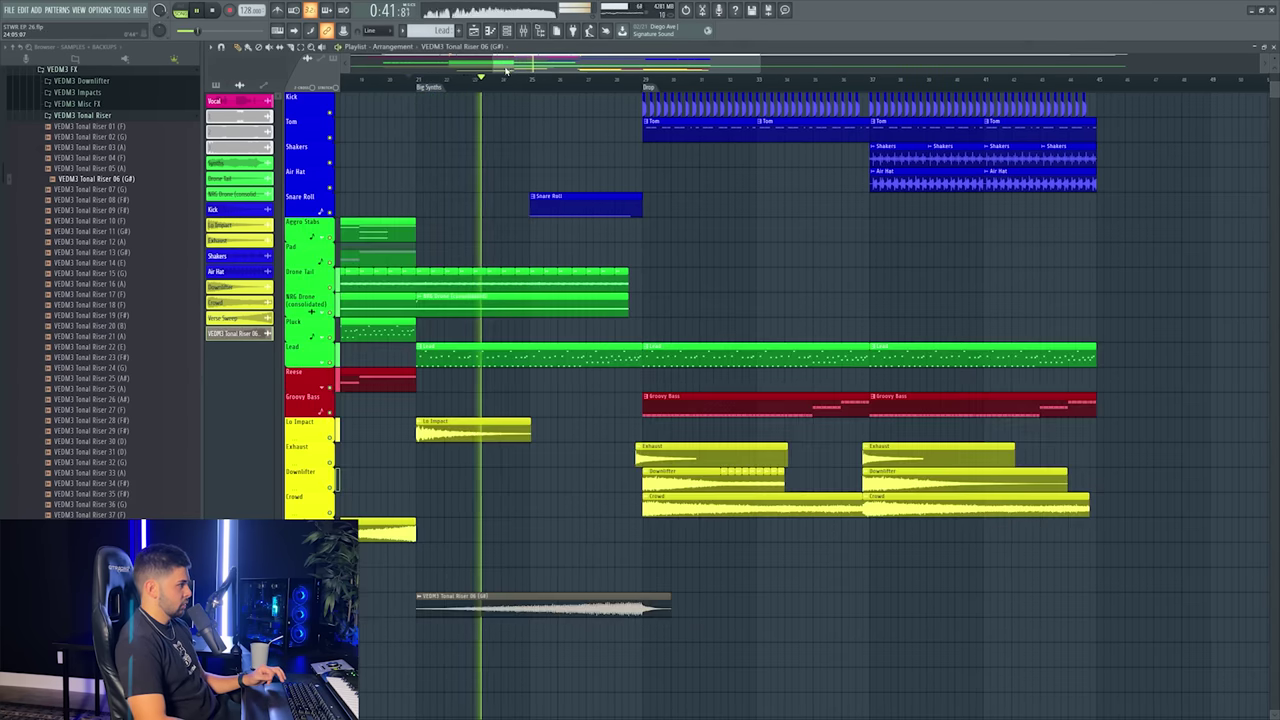
key(F9)
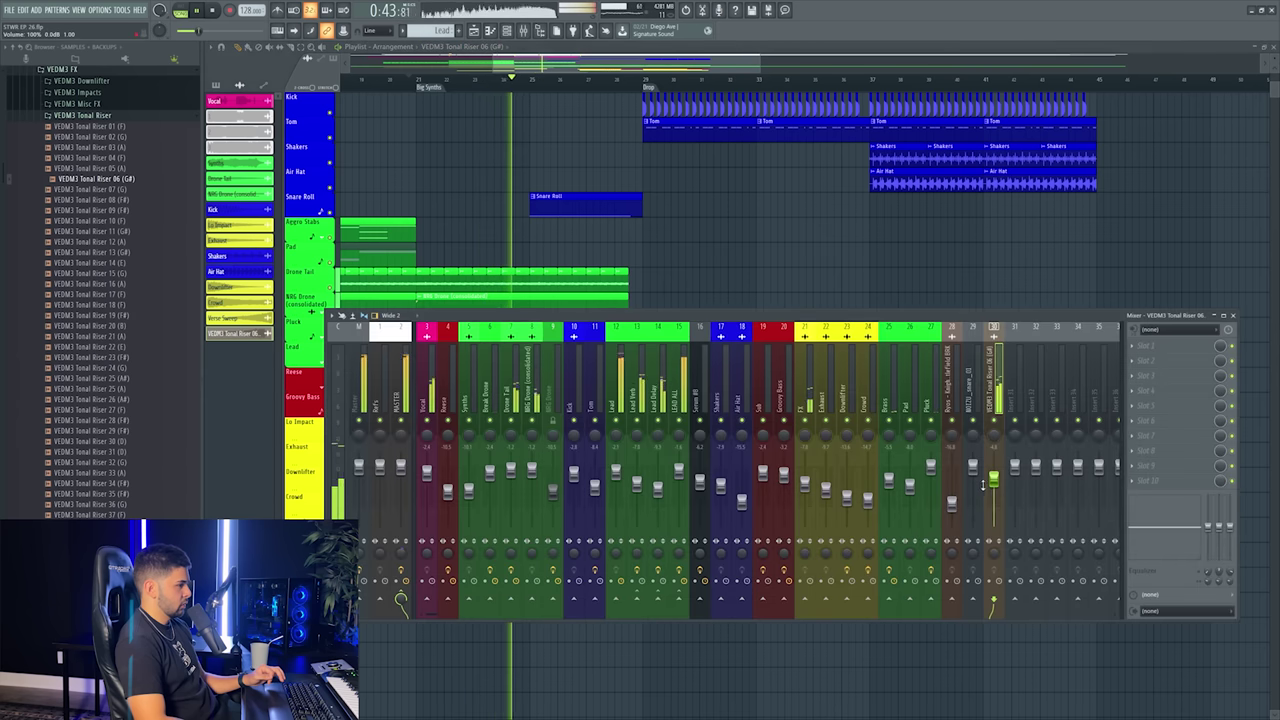
drag(995, 480, 993, 467)
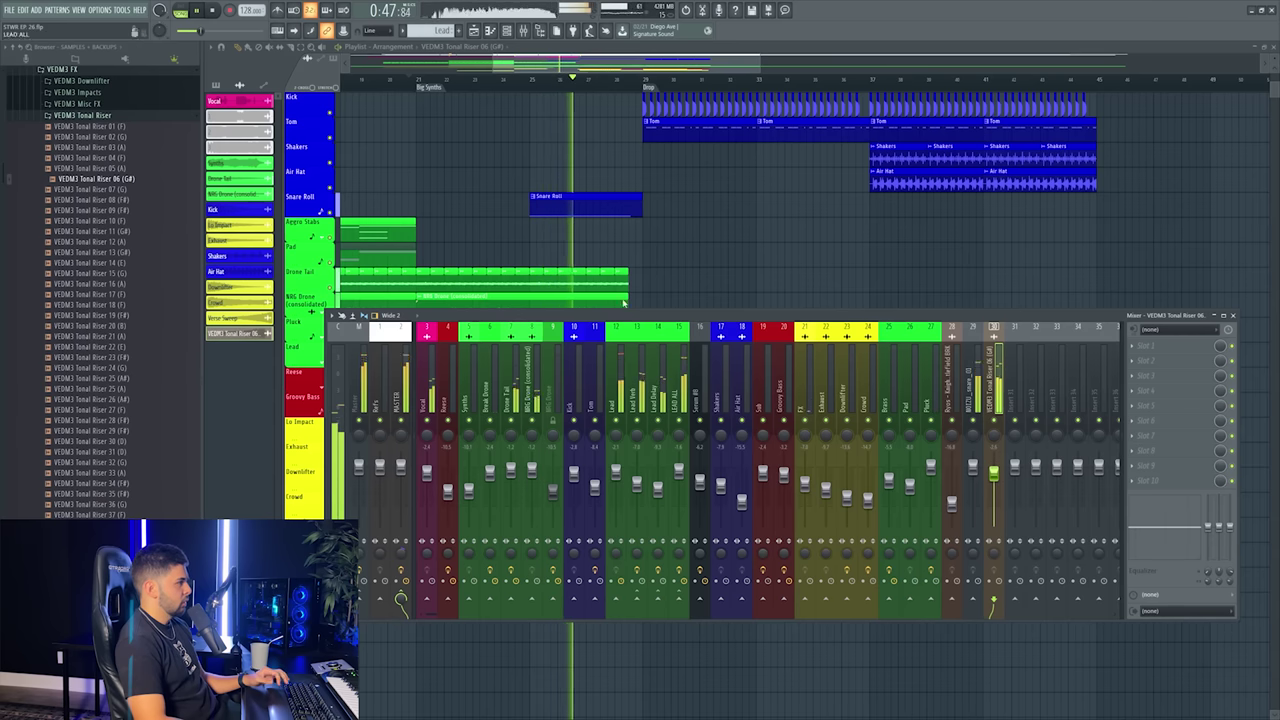
key(F9)
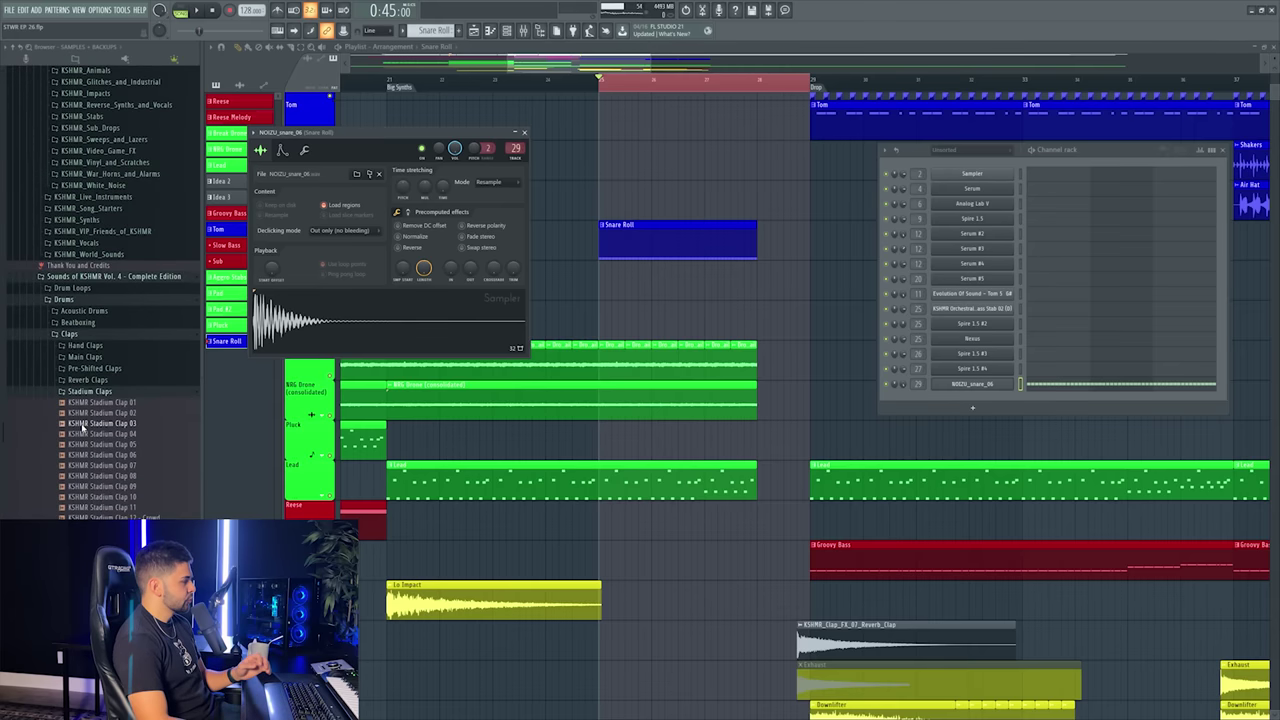
- Insert a playlist track above Snare Roll and place NOIZU_snare_loop_riser_05_124 on it at bar 25, checking it in playback
scroll(70, 425, down, 8)
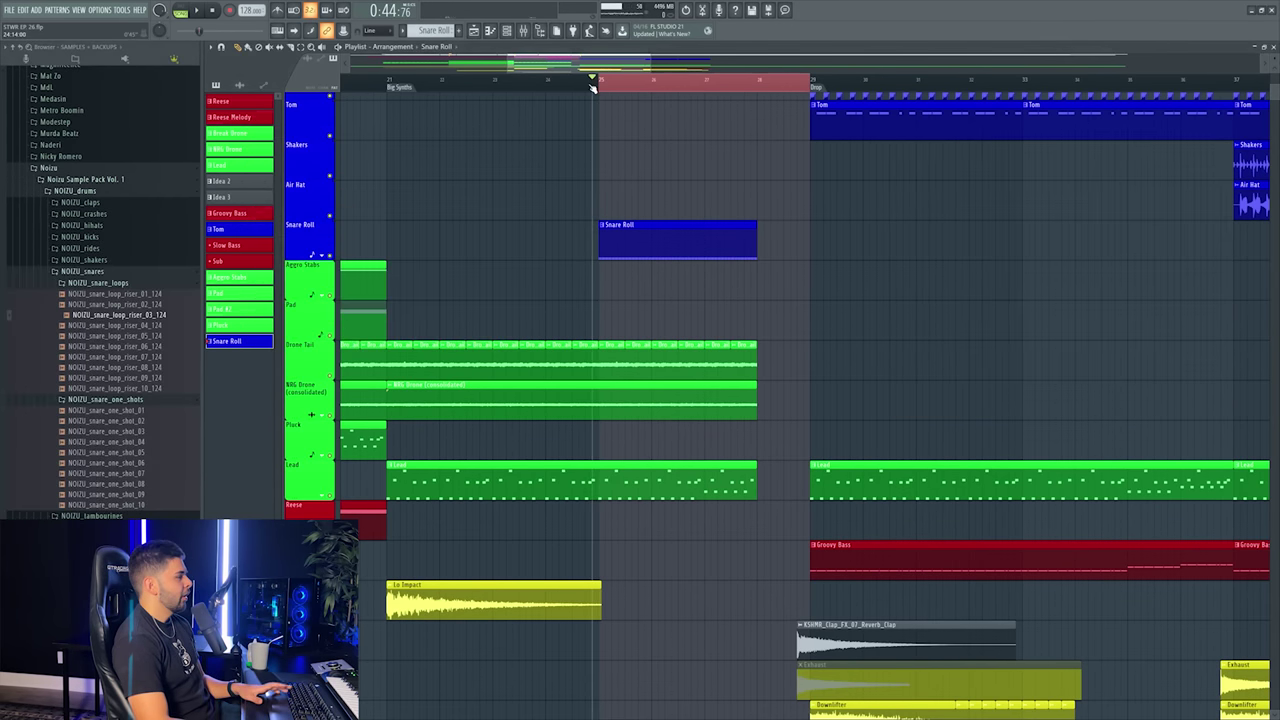
right_click(291, 239)
click(333, 425)
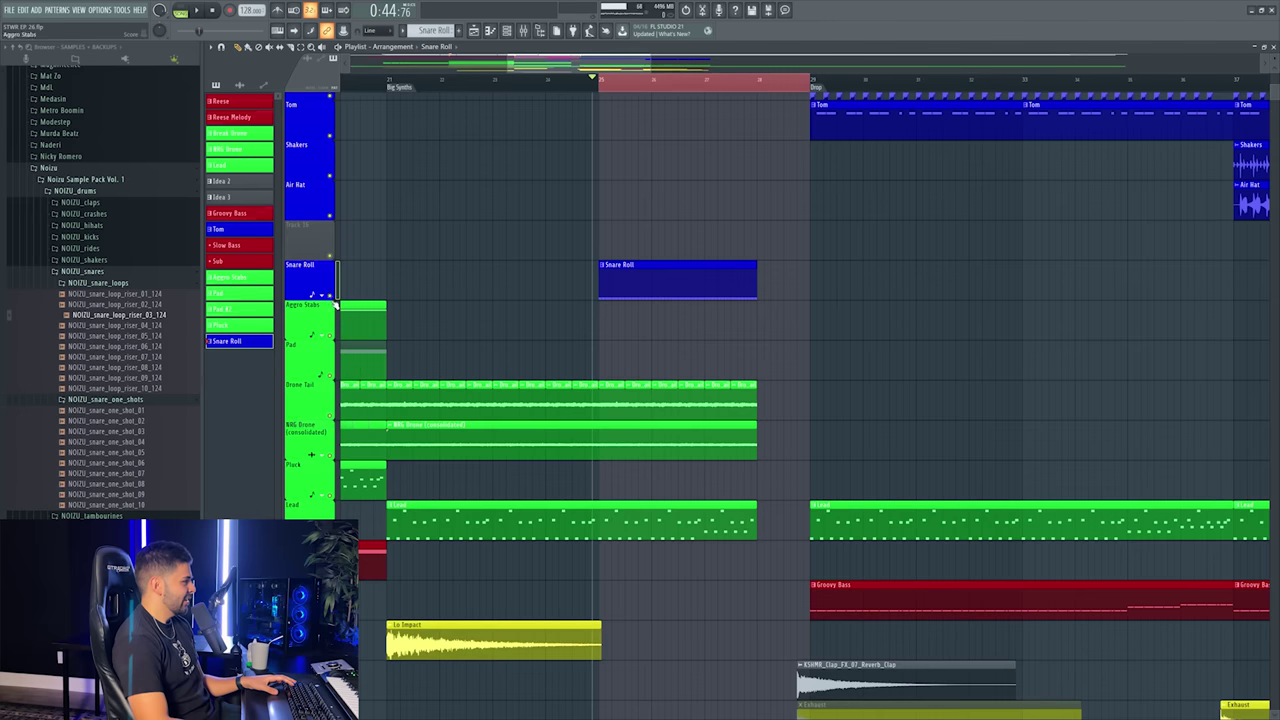
drag(115, 293, 640, 212)
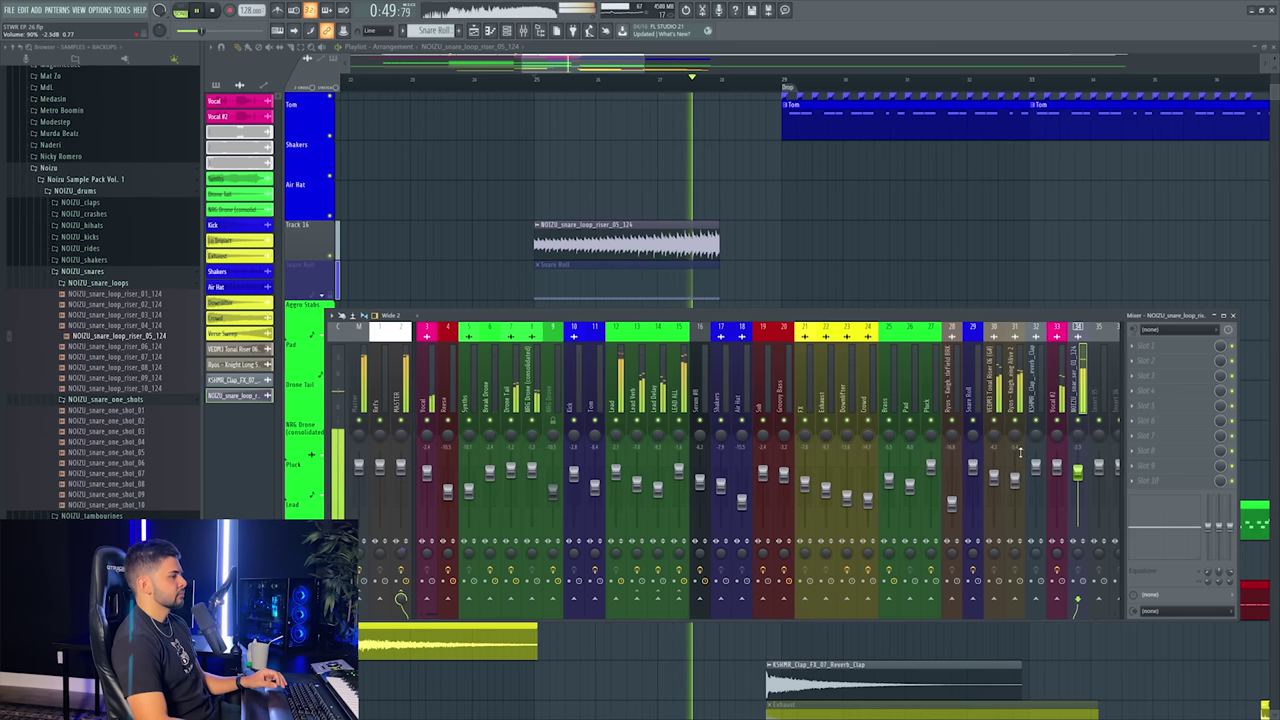
key(F9)
scroll(541, 82, down, 2)
key(space)
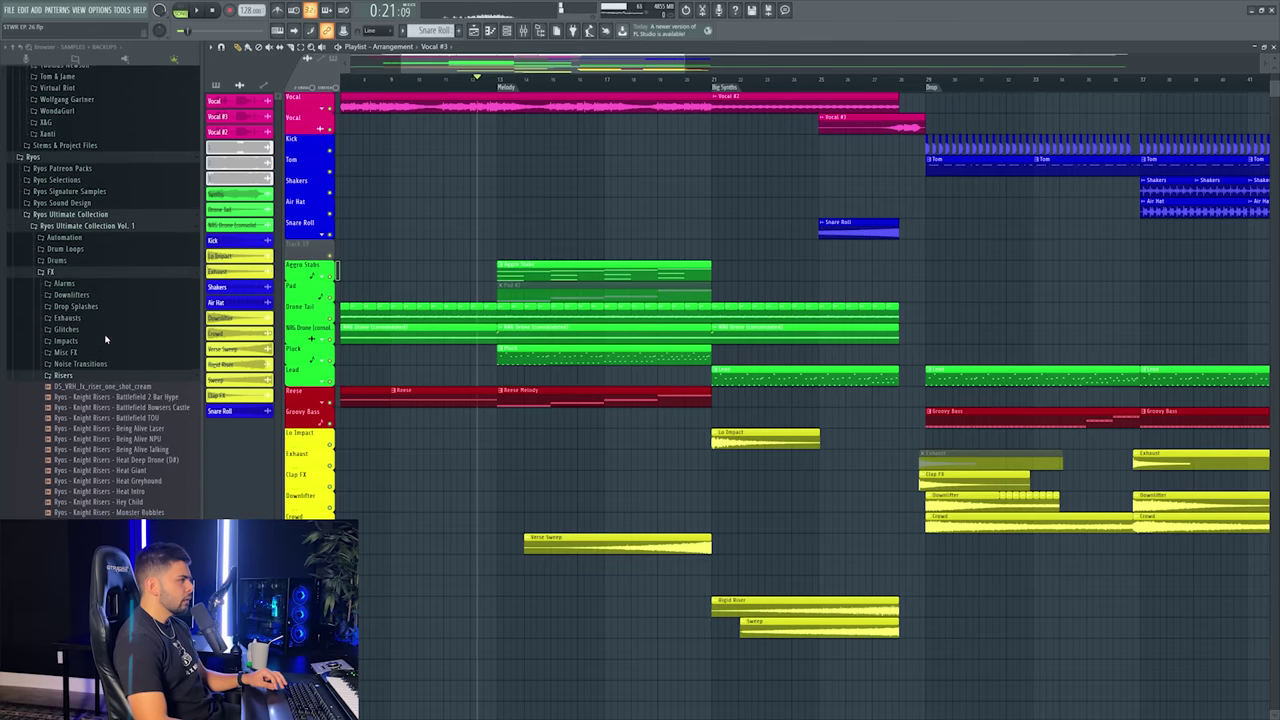
- Audition the Ryos ride loops and place Ryos - Knight Ride Loops - Only You BRK at the Melody marker on Track 19
click(68, 262)
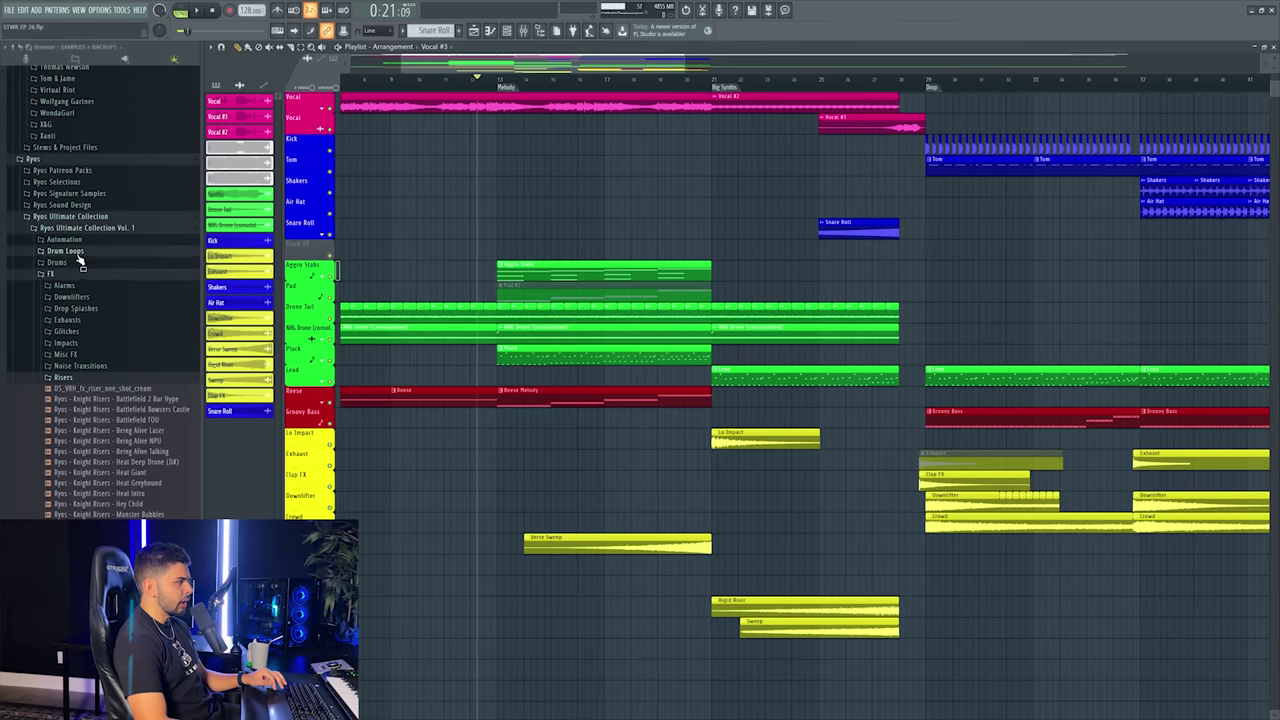
click(79, 256)
click(78, 308)
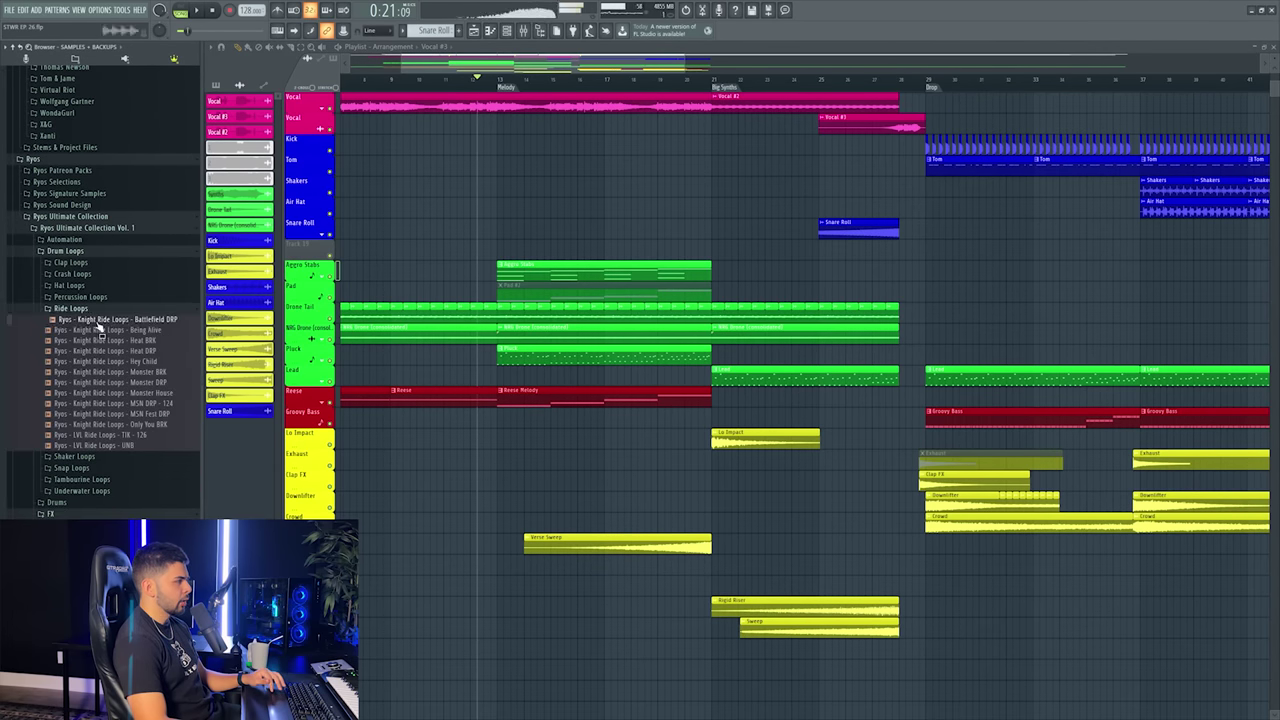
click(166, 355)
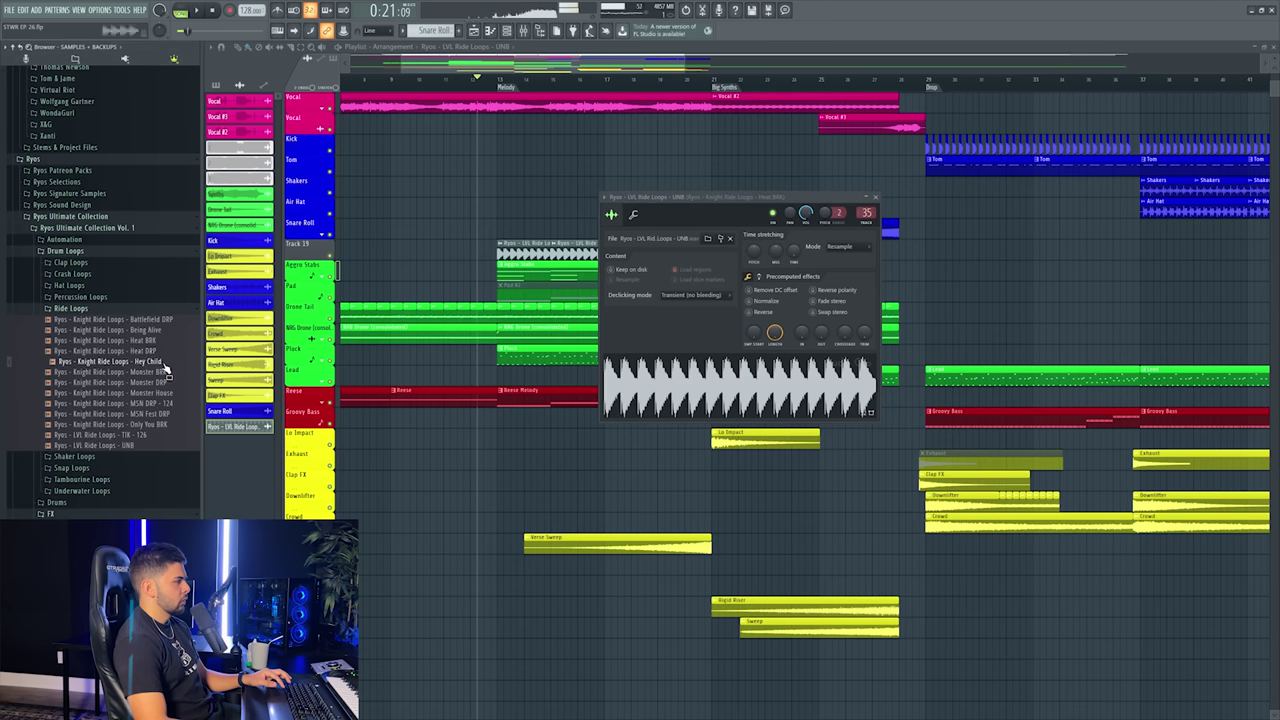
drag(682, 383, 684, 385)
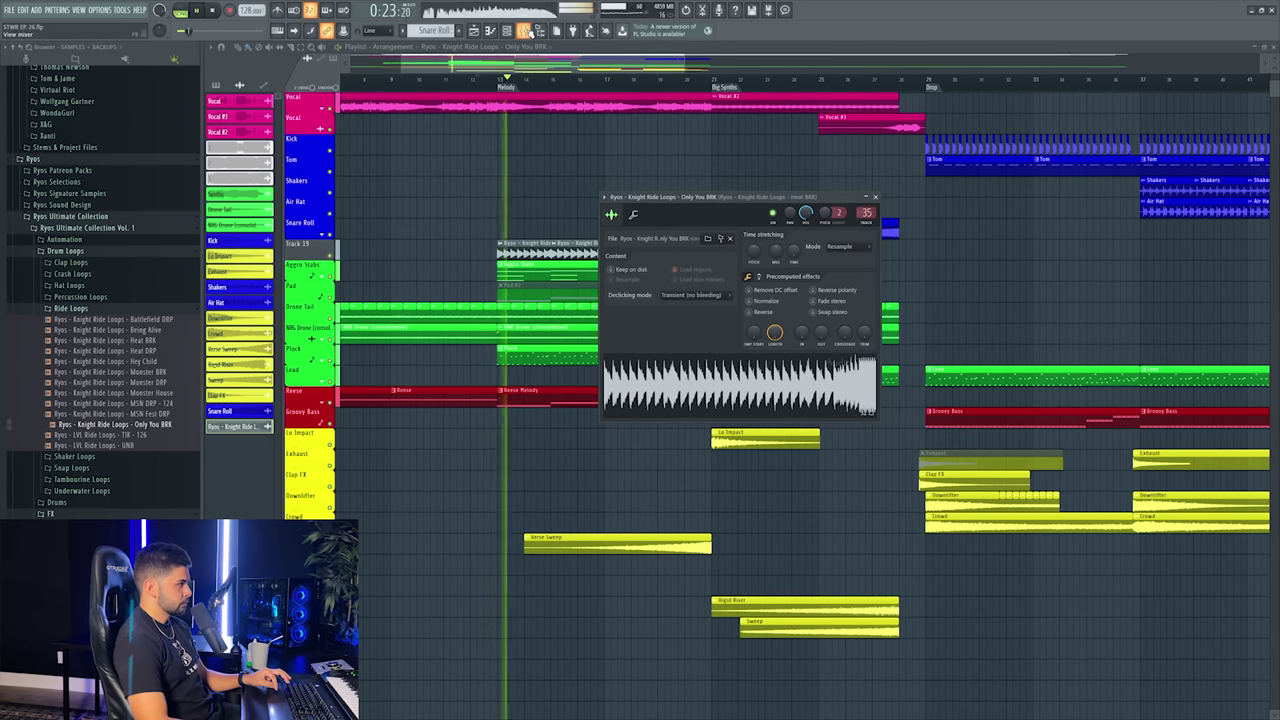
key(F9)
key(F12)
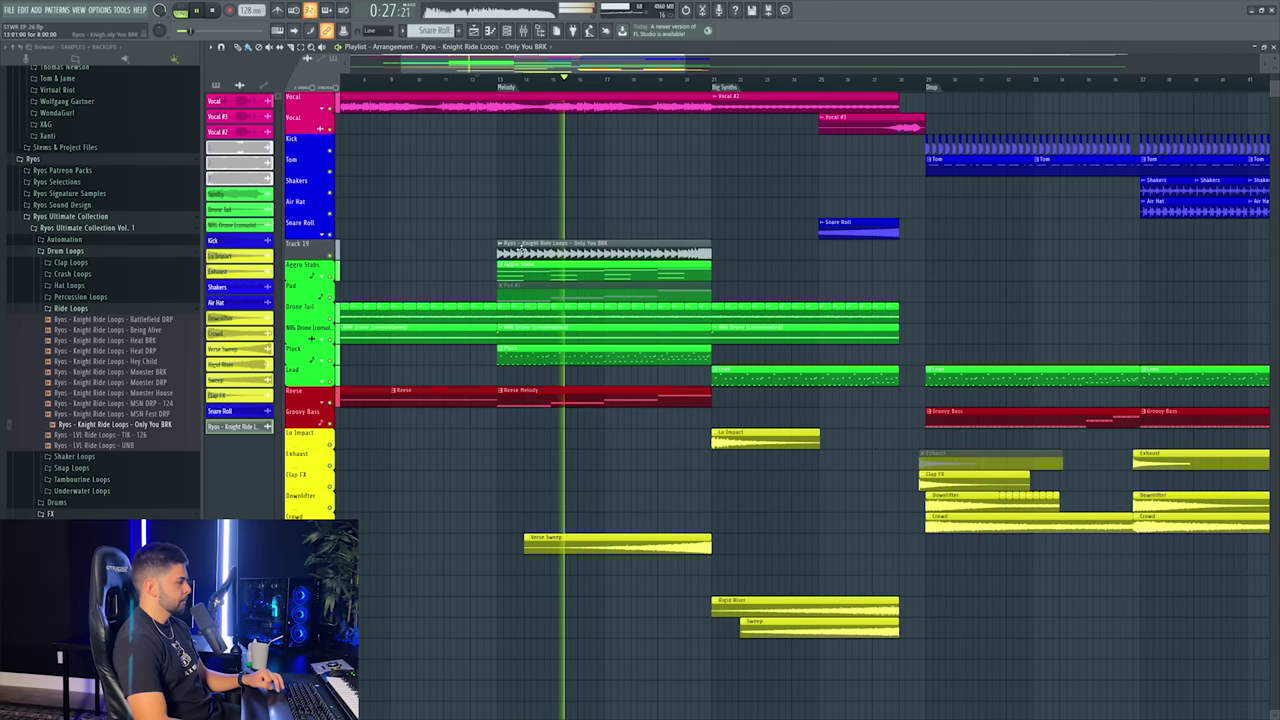
- Rename the ride loop's playlist track Break Ride and color it blue (#0000E8)
right_click(307, 243)
click(325, 247)
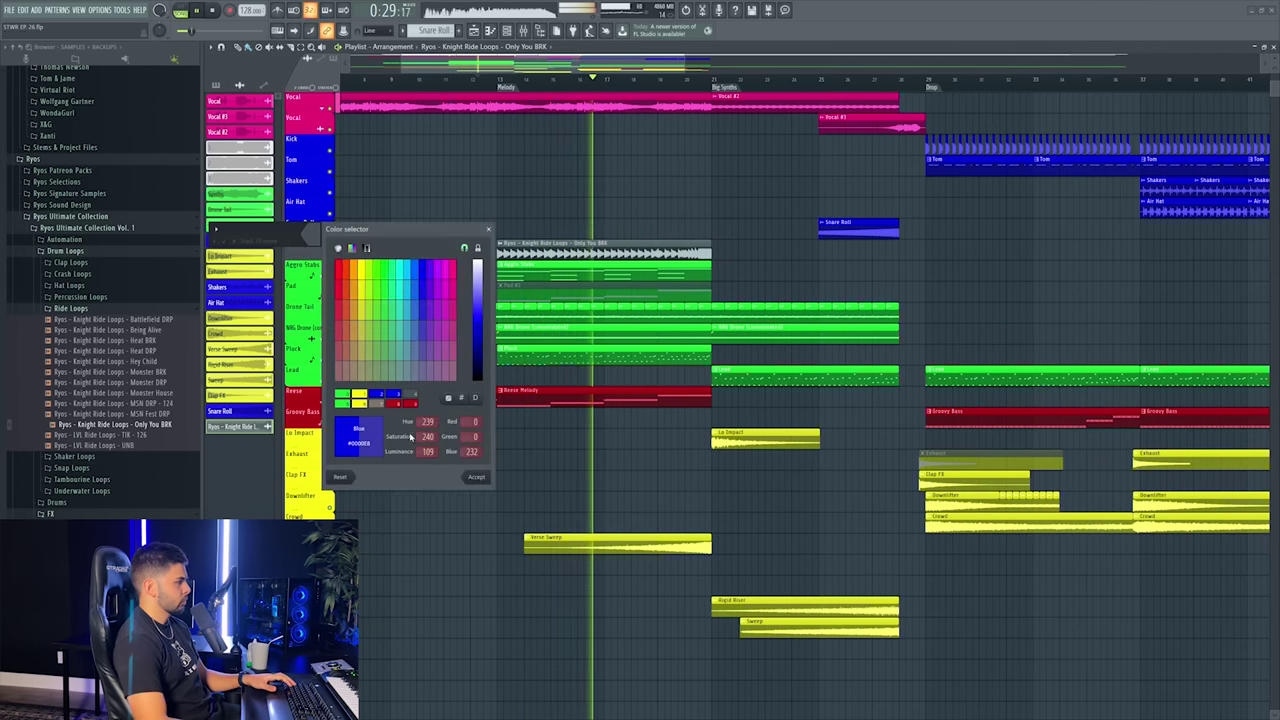
click(476, 476)
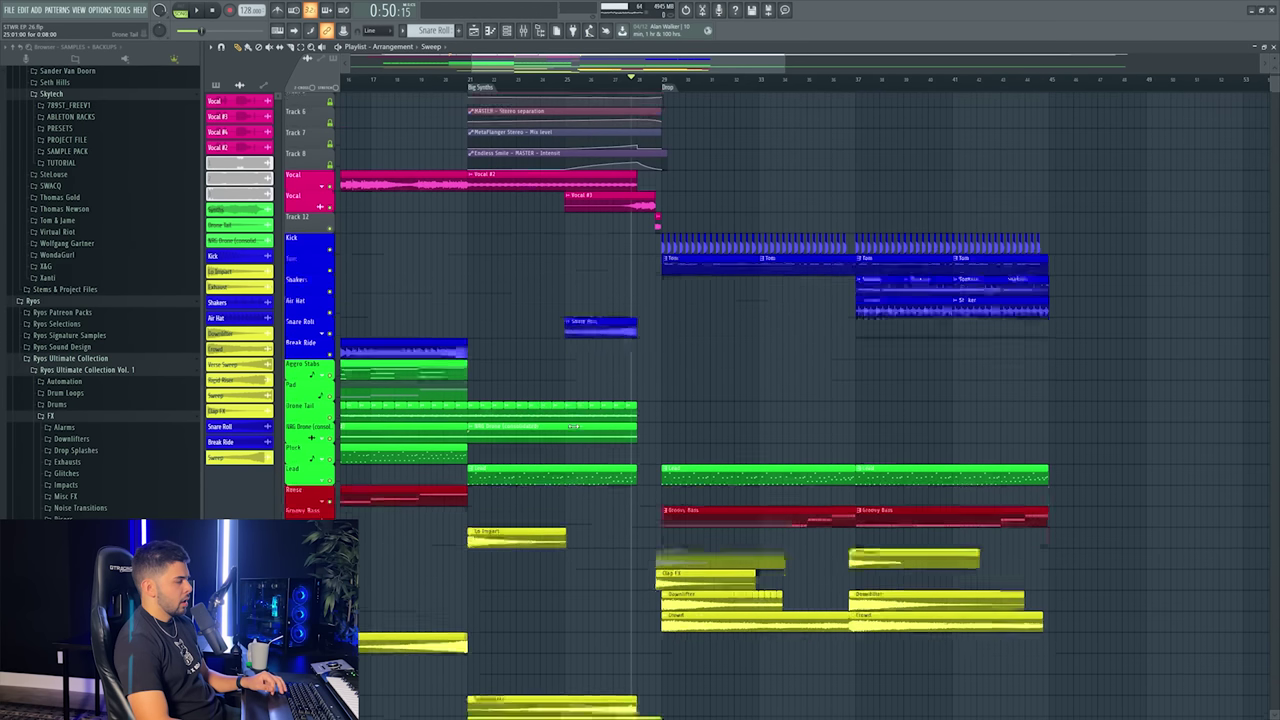
- Load a Valhalla reverb into effect slot 7 of the LEAD ALL mixer track to make a lead reverb tail
scroll(573, 427, down, 2)
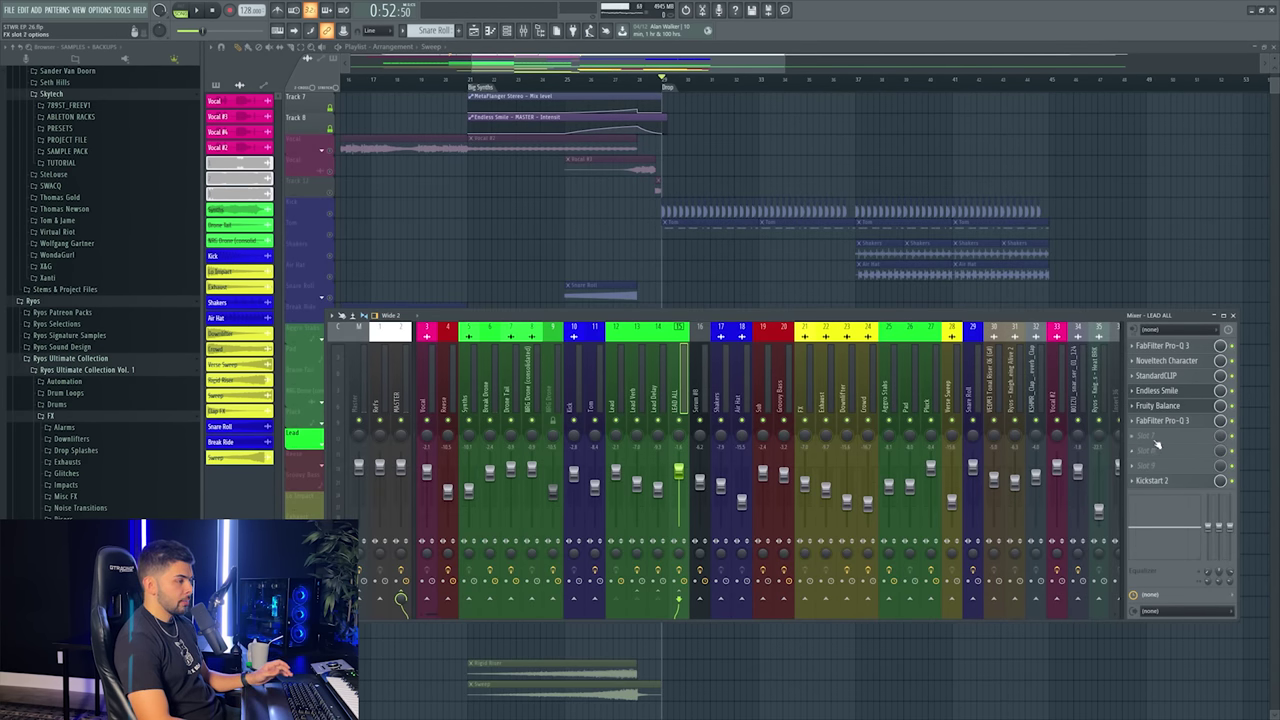
click(1156, 444)
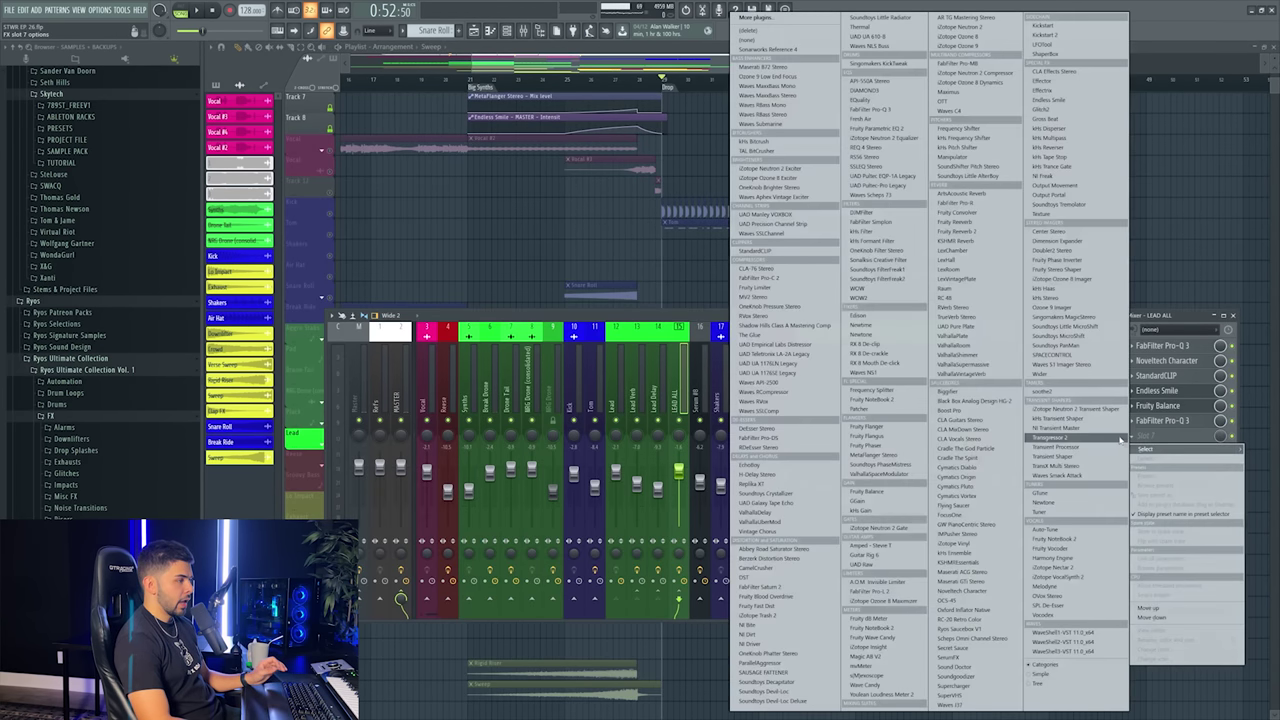
click(988, 370)
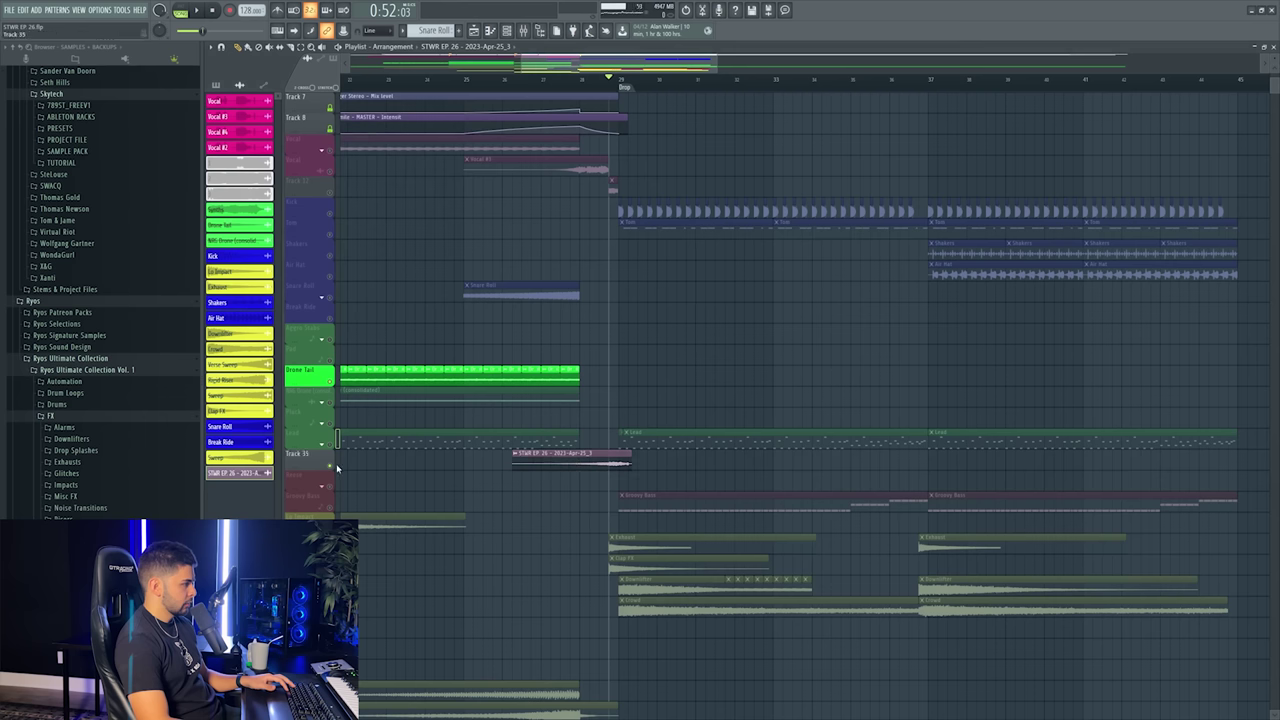
- Re-enable all playlist tracks and rename the rendered lead reverb's track Lead Tail, coloring it green
click(330, 469)
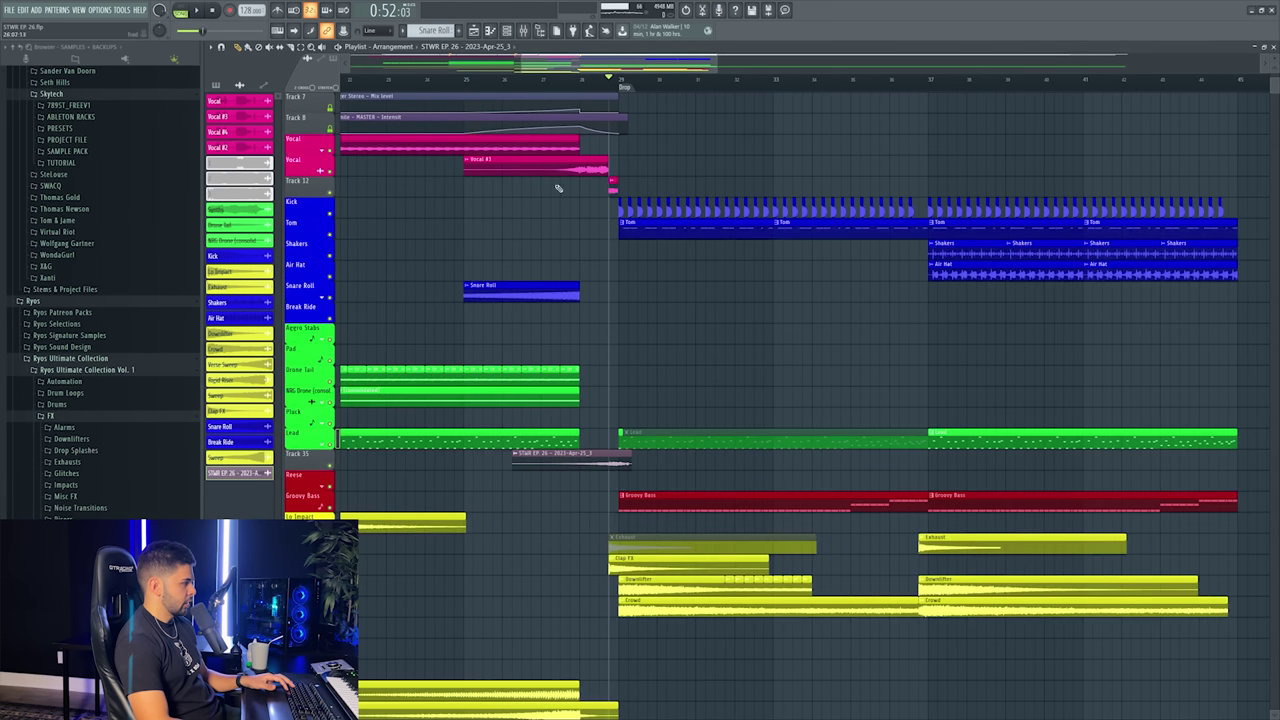
scroll(600, 89, up, 3)
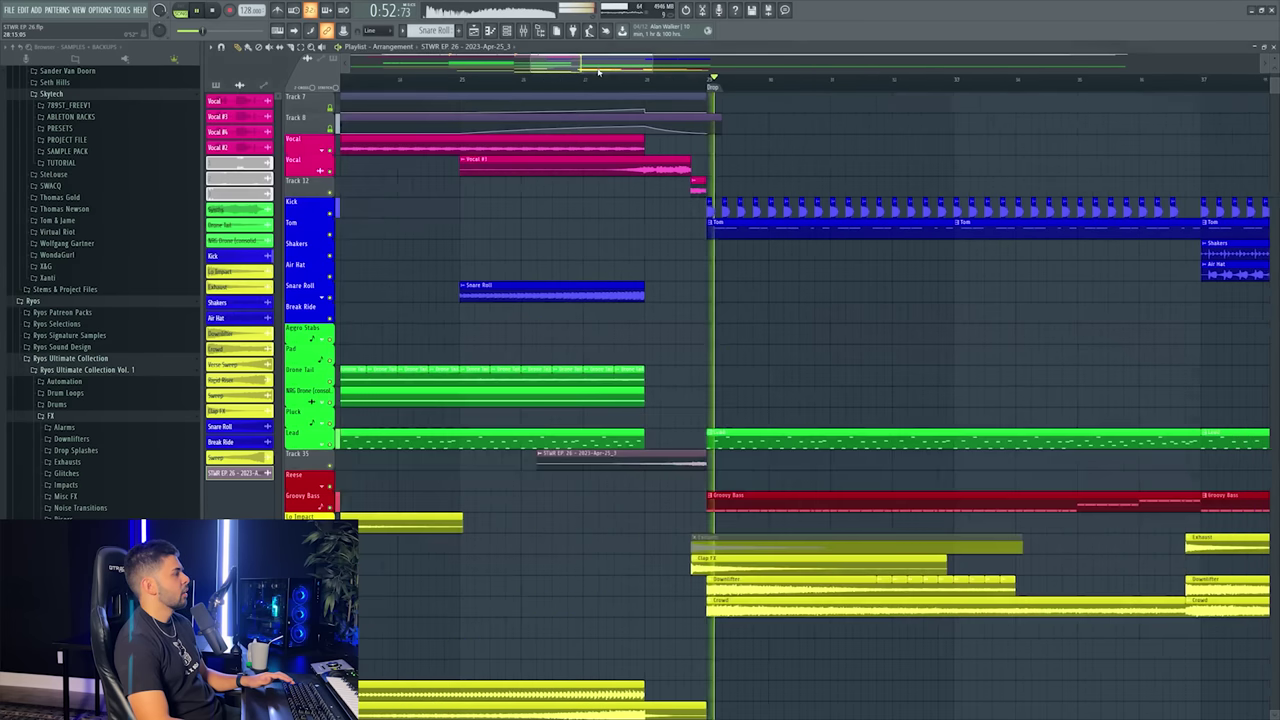
scroll(297, 456, down, 5)
right_click(297, 456)
click(325, 467)
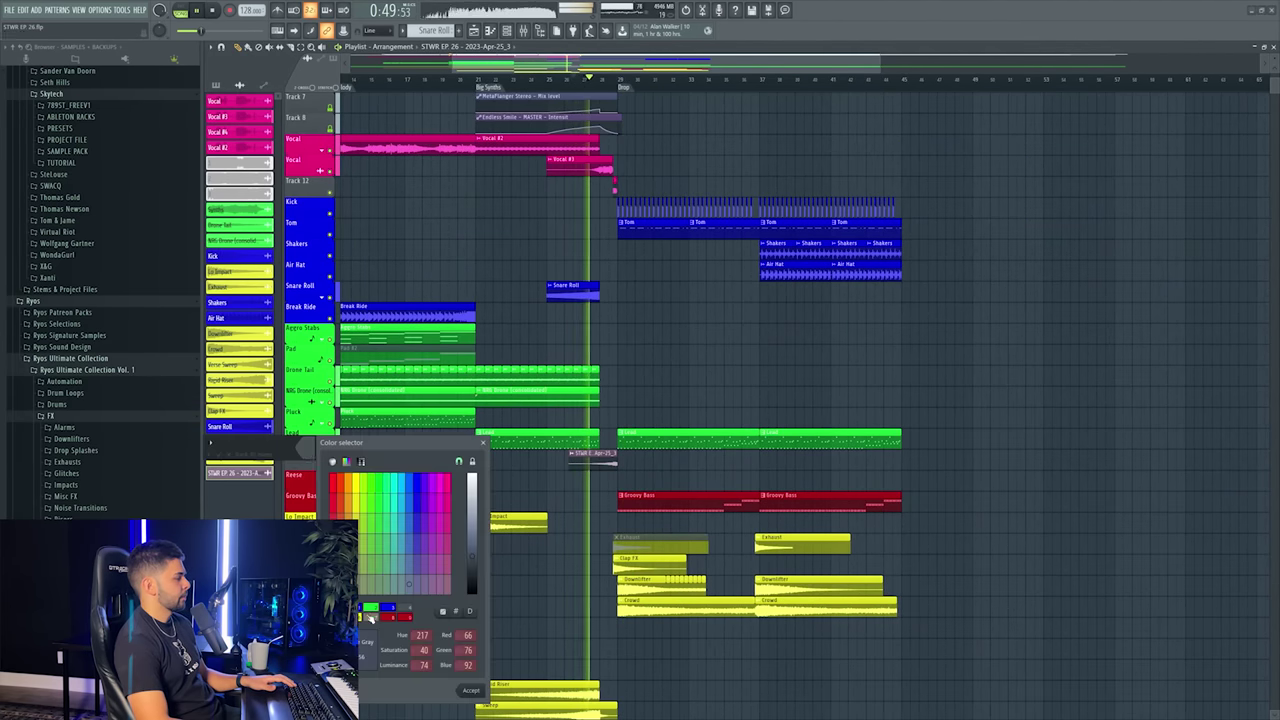
click(476, 691)
text(Lead T)
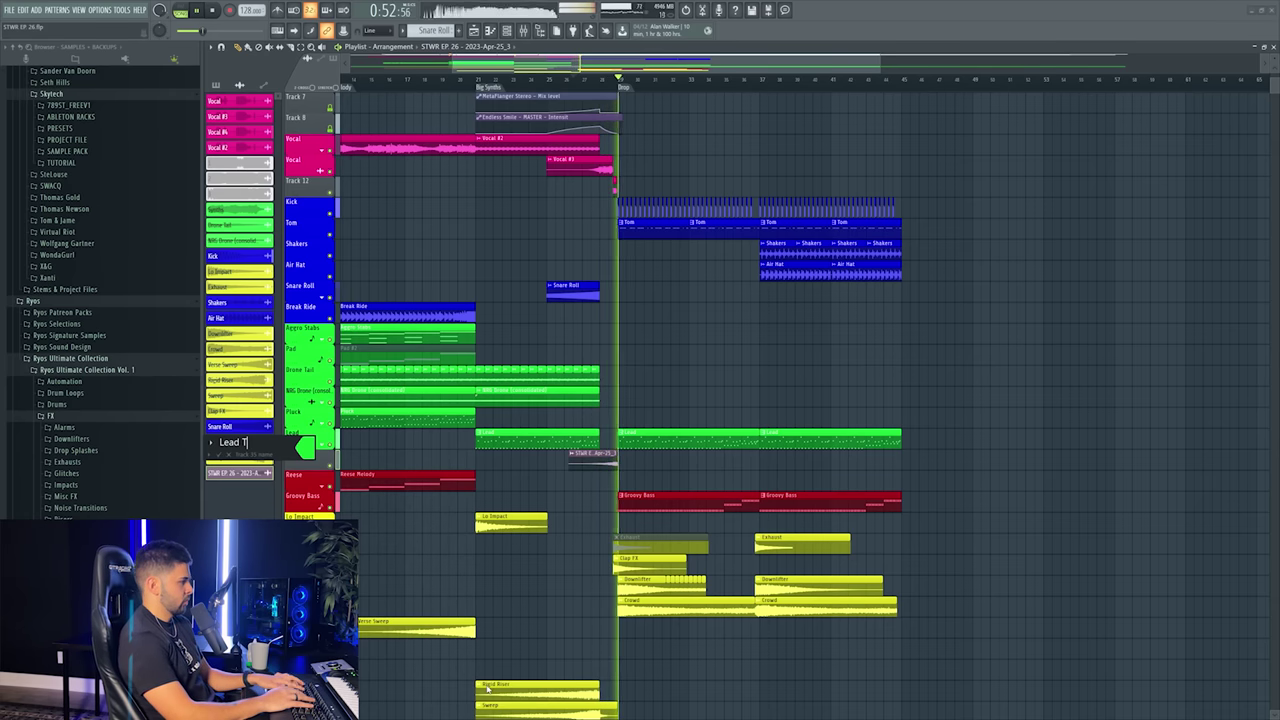
text(ail)
key(Return)
right_click(312, 455)
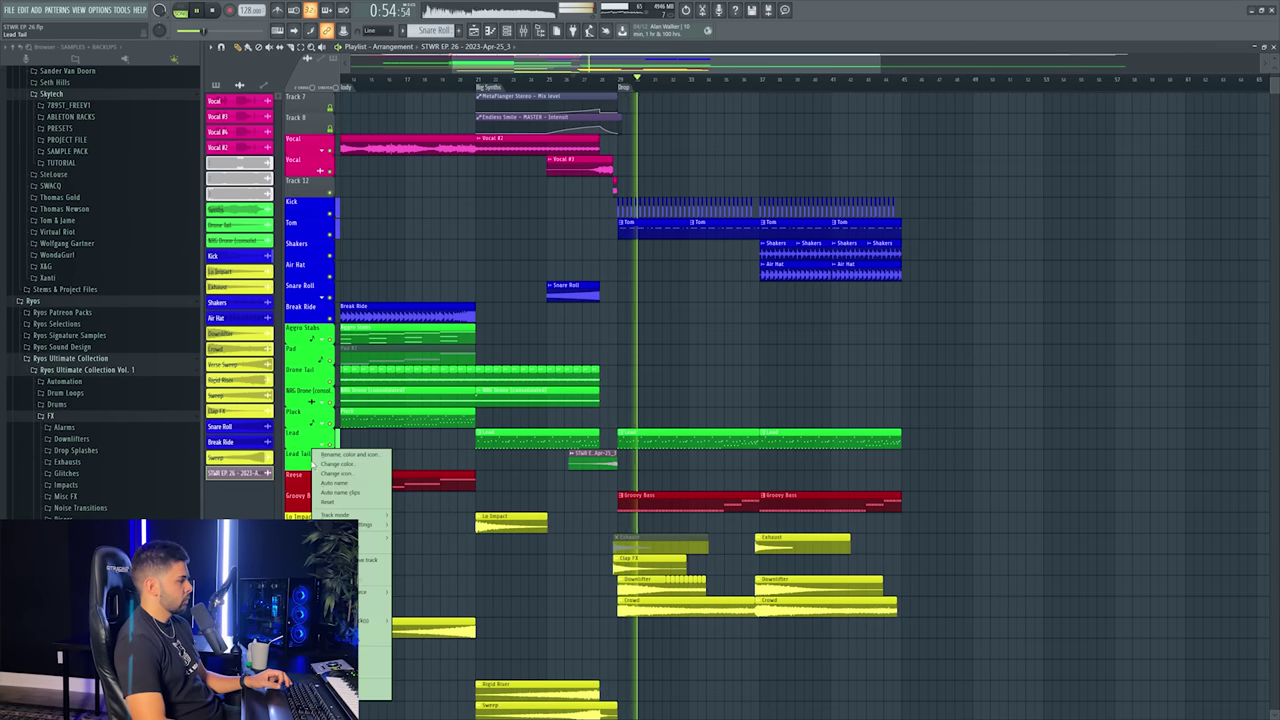
key(Escape)
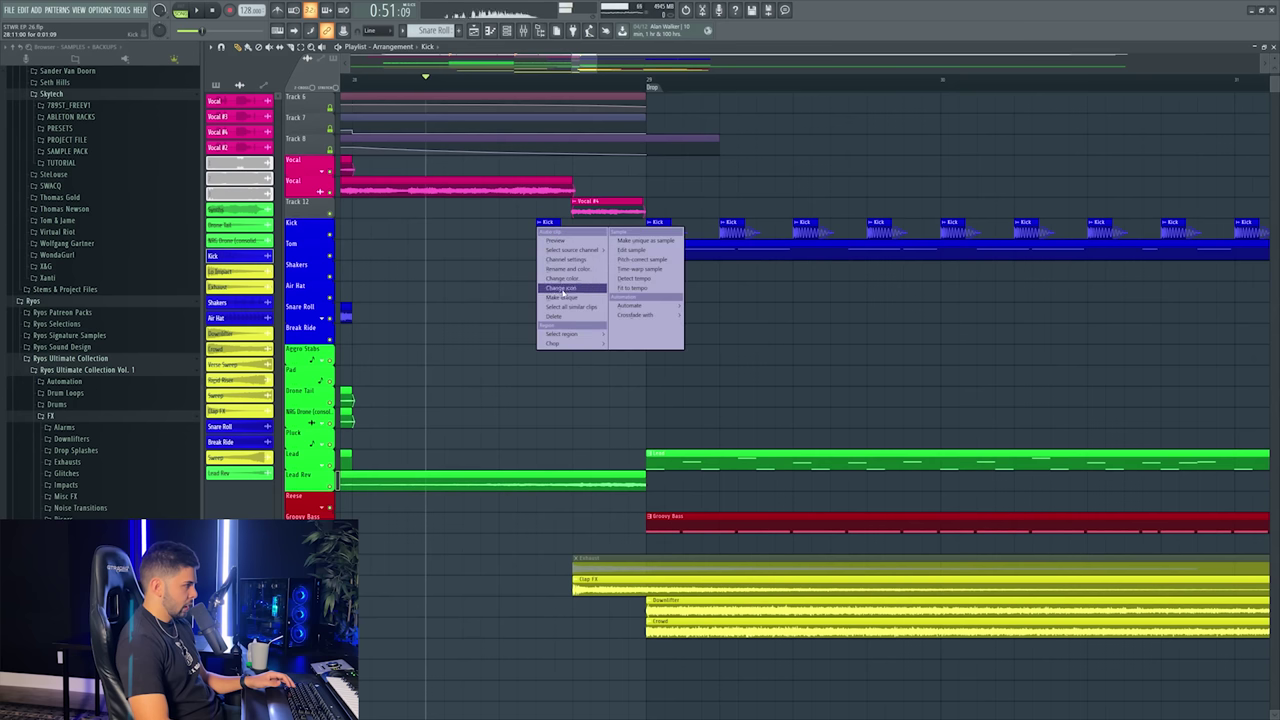
- Make the kick clip before the drop unique and reversed, align its end with the drop's first kick, and play the transition
click(563, 299)
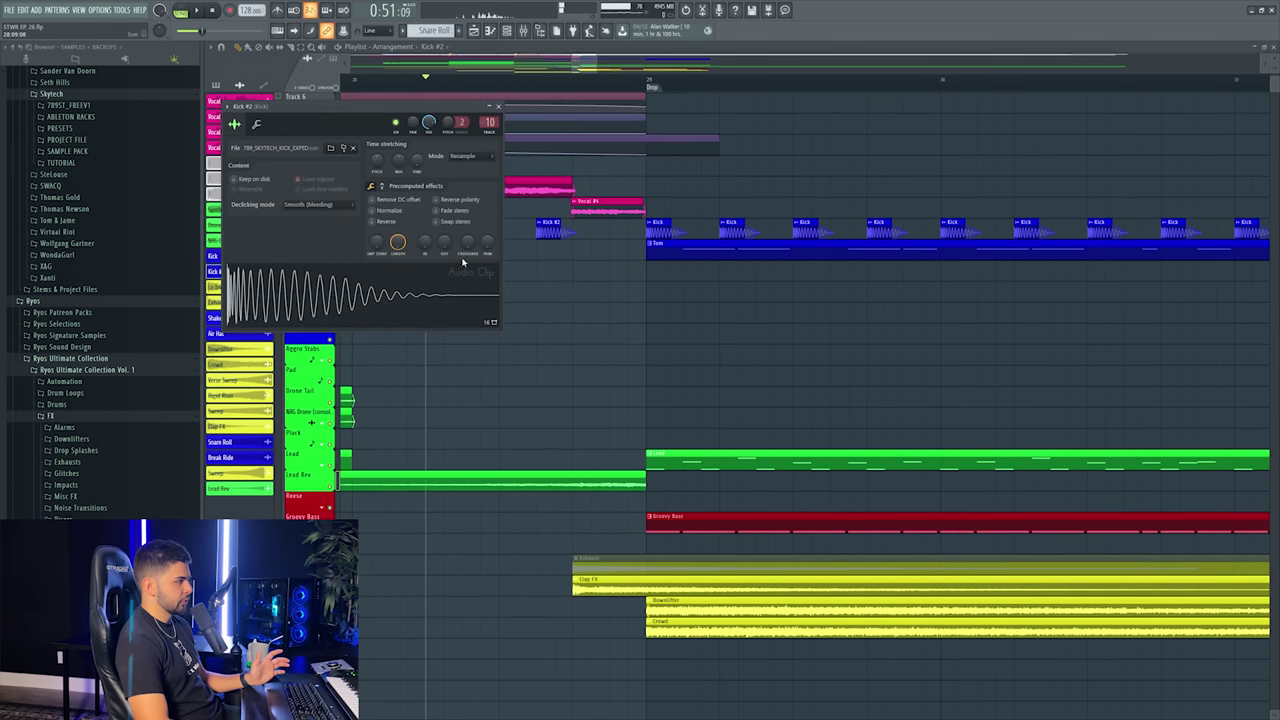
click(387, 222)
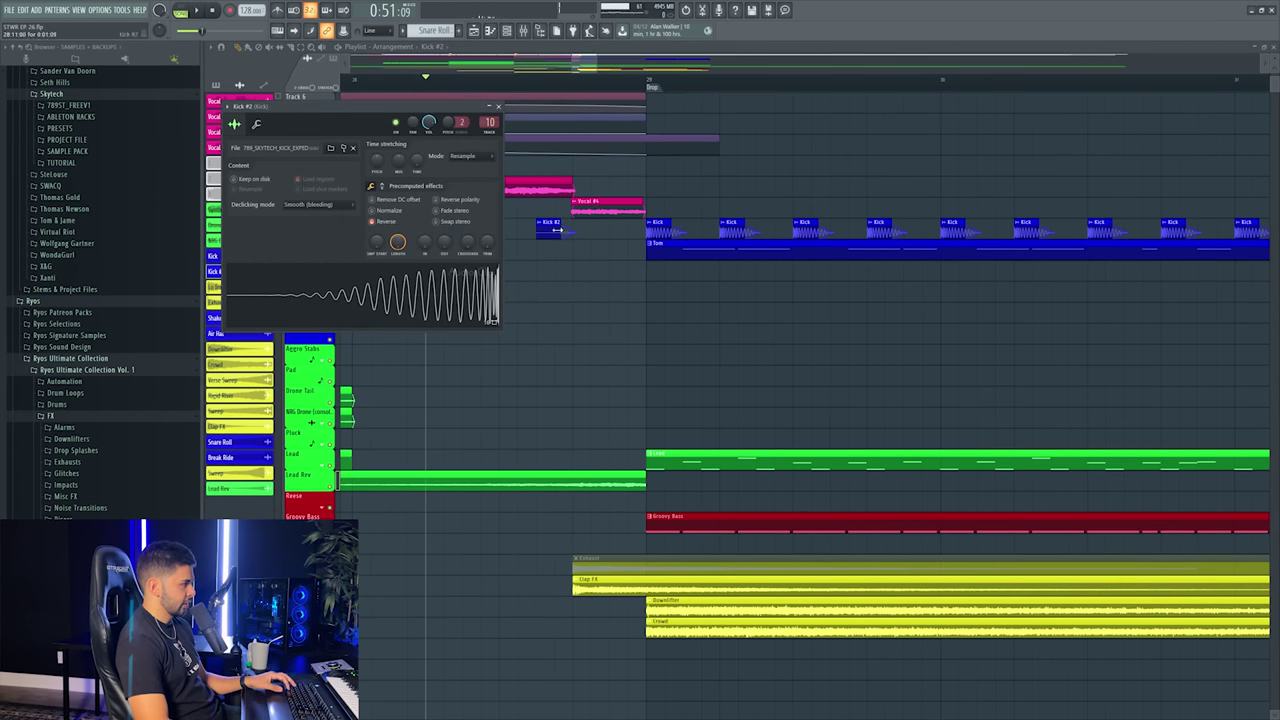
drag(557, 230, 607, 239)
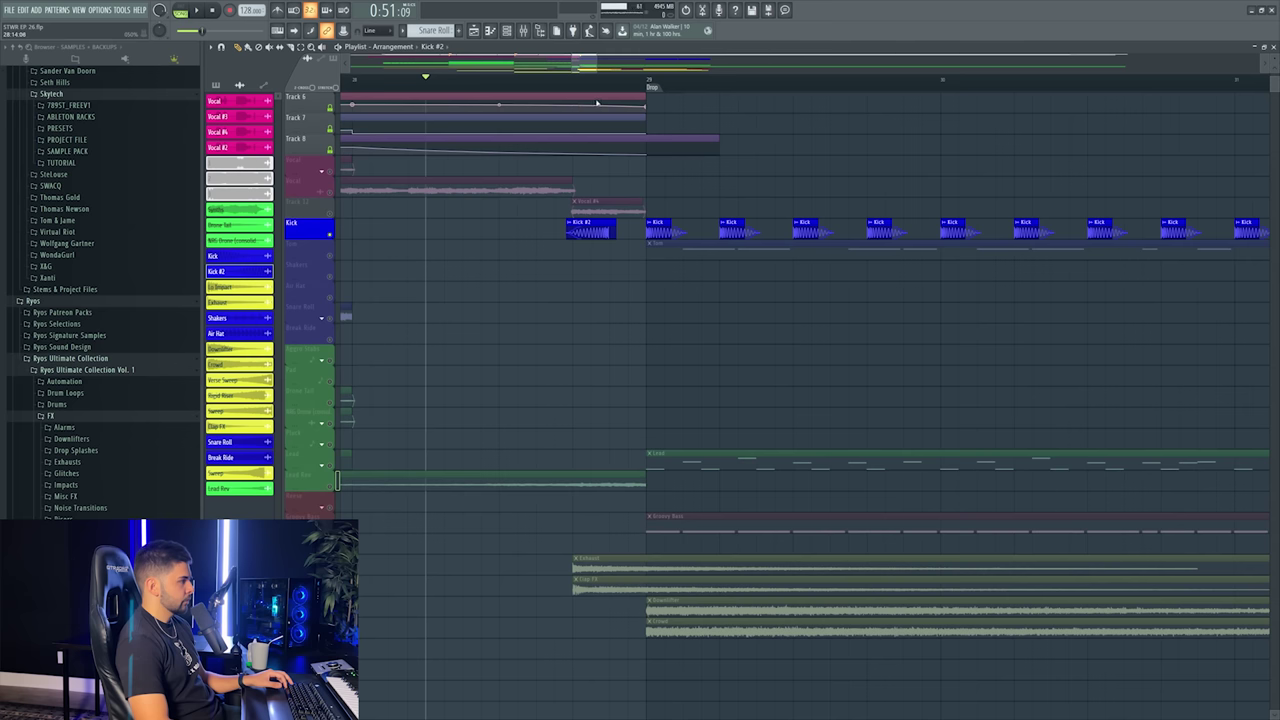
scroll(609, 99, up, 5)
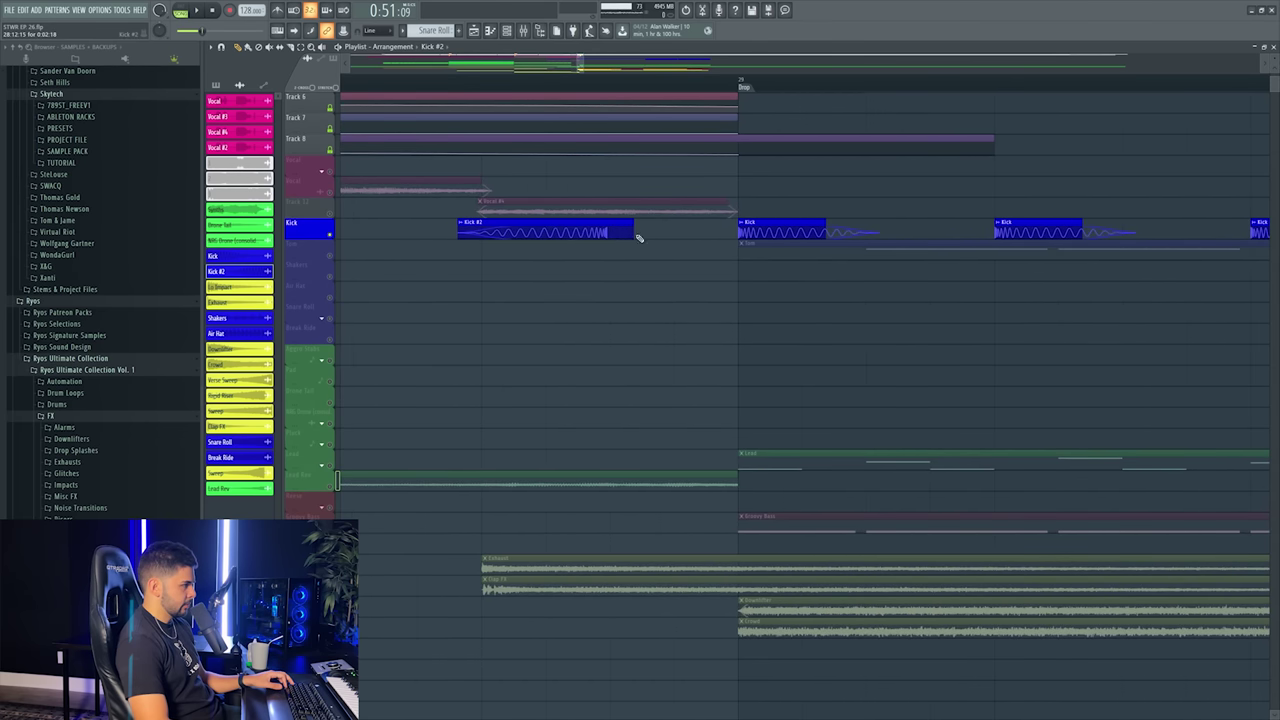
drag(631, 236, 709, 234)
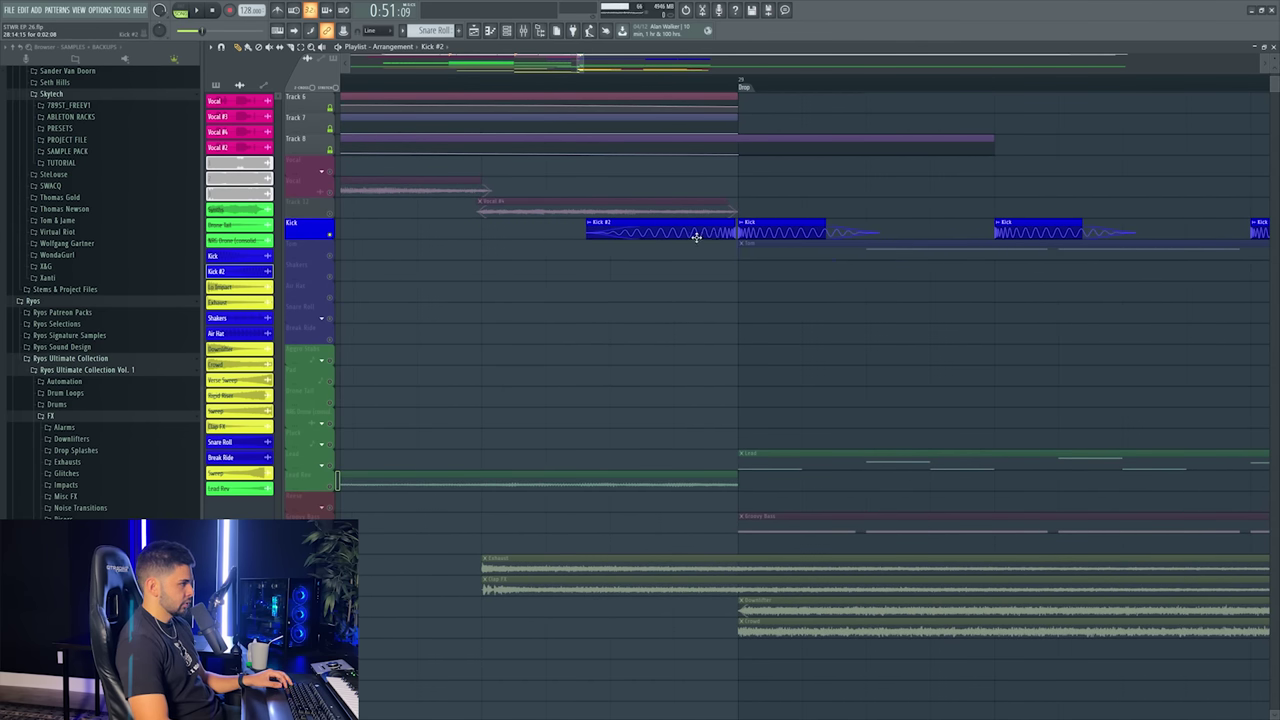
key(space)
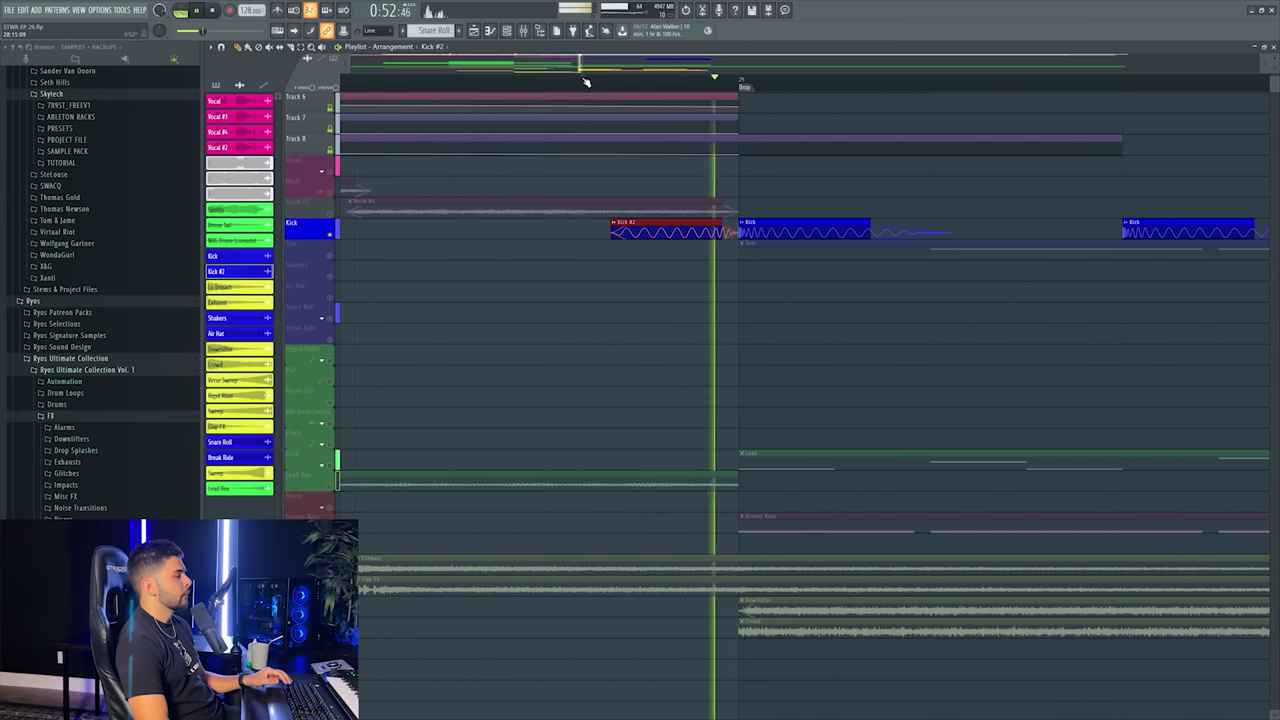
key(space)
scroll(586, 81, down, 6)
key(space)
key(space)
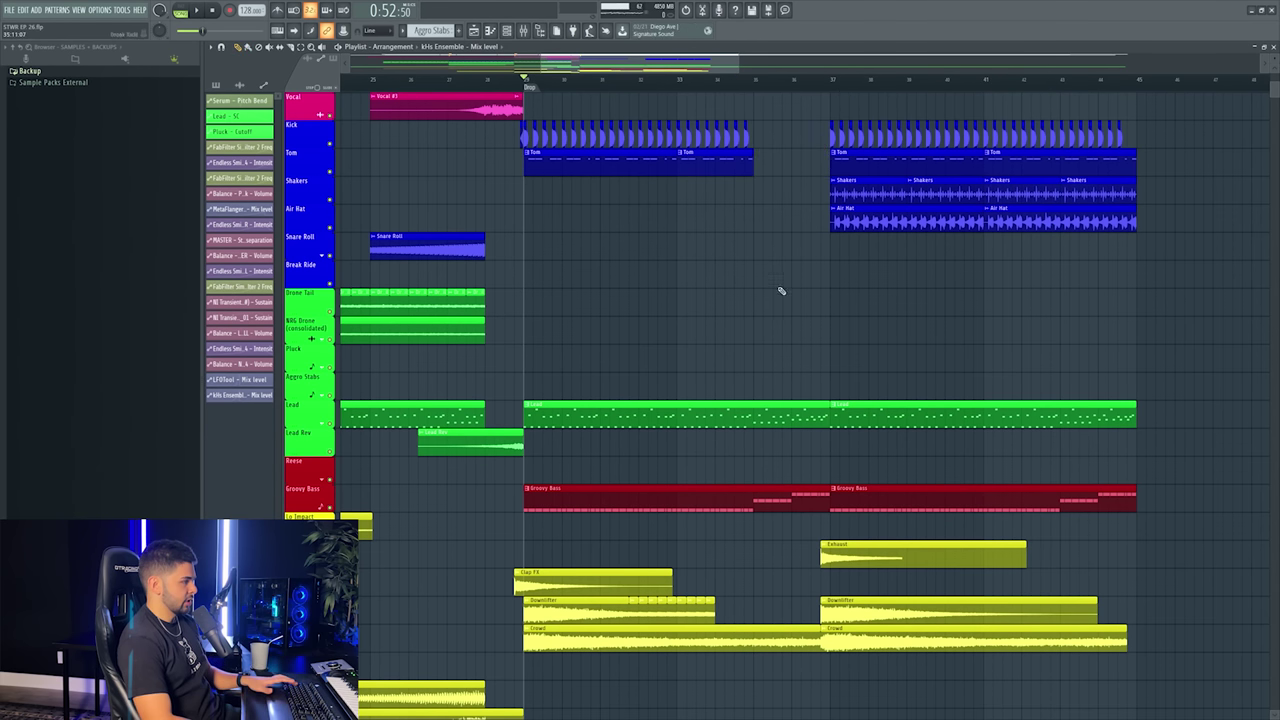
- Mute the Groovy Bass section starting at bar 35, and add a unique Reese pattern clip there, opening its notes for editing
scroll(758, 452, down, 2)
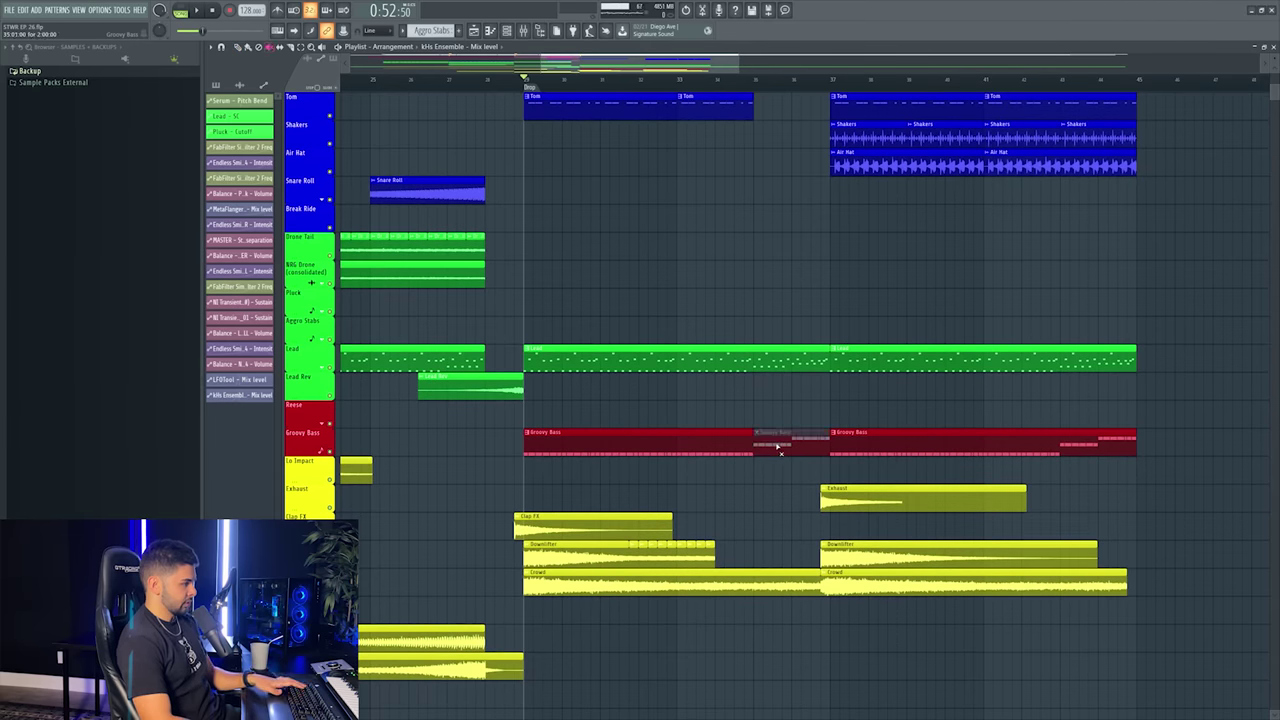
scroll(631, 380, down, 4)
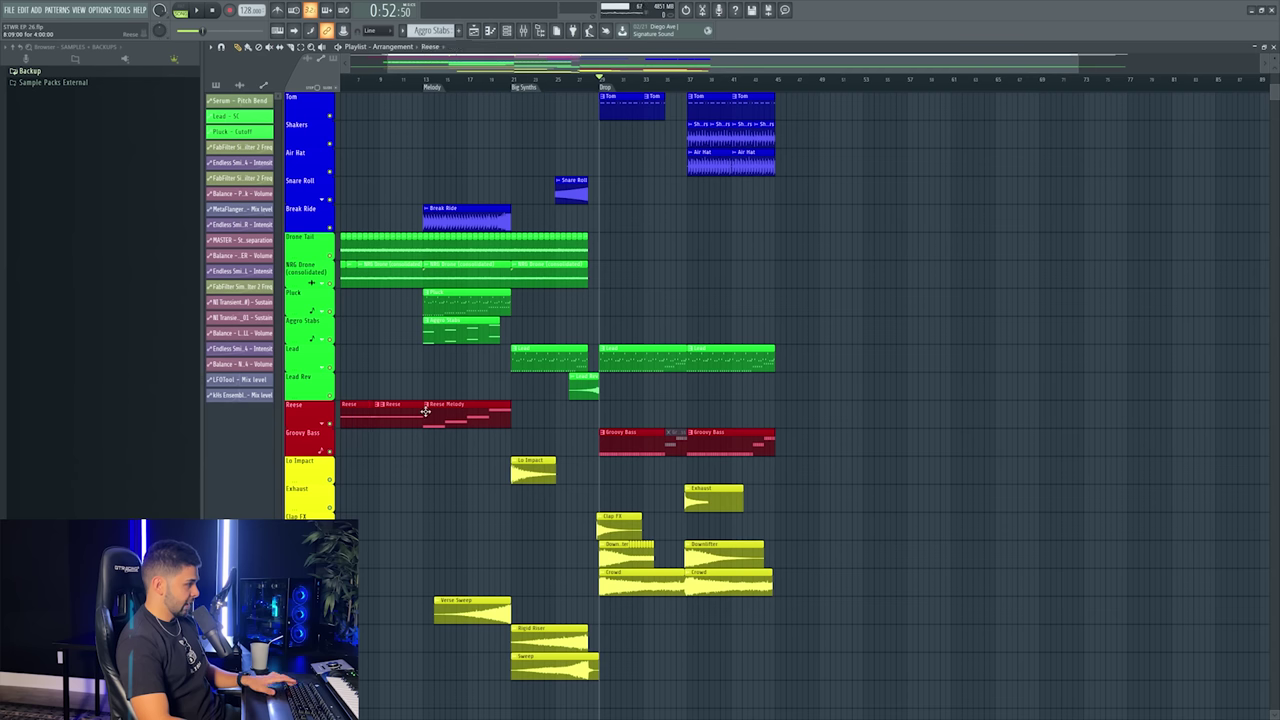
click(665, 404)
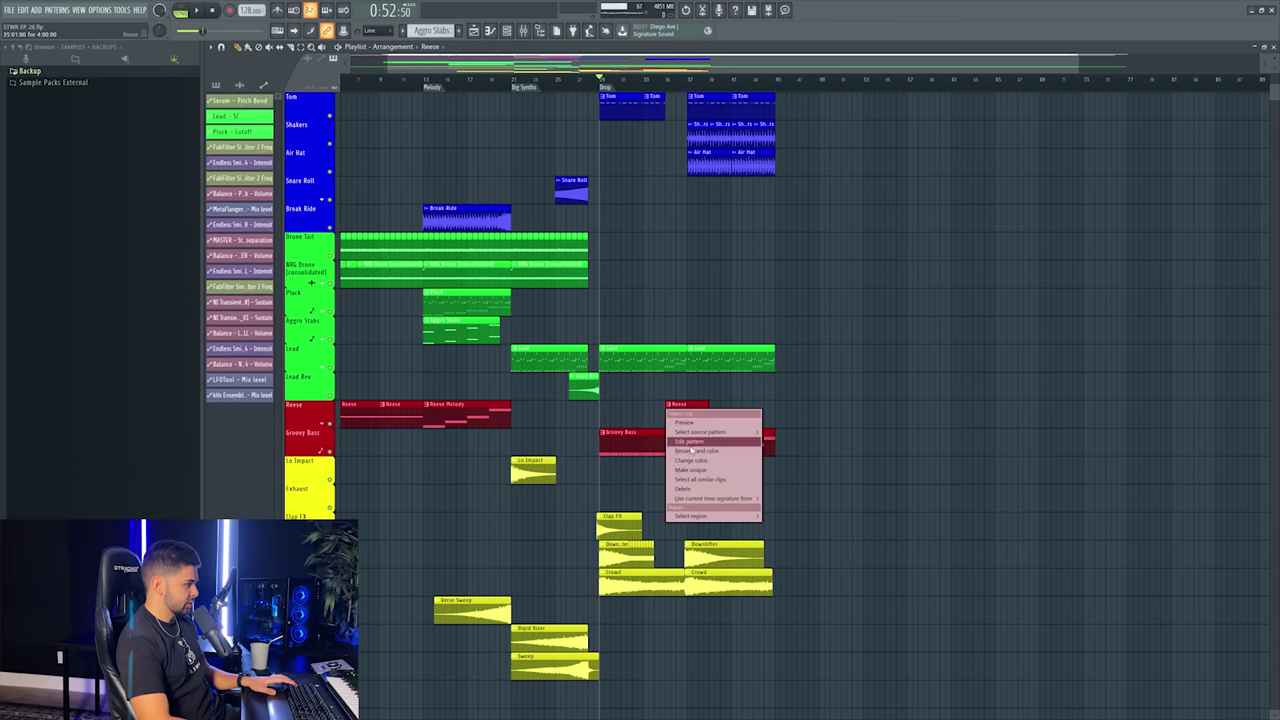
click(698, 474)
double_click(683, 415)
scroll(447, 64, down, 3)
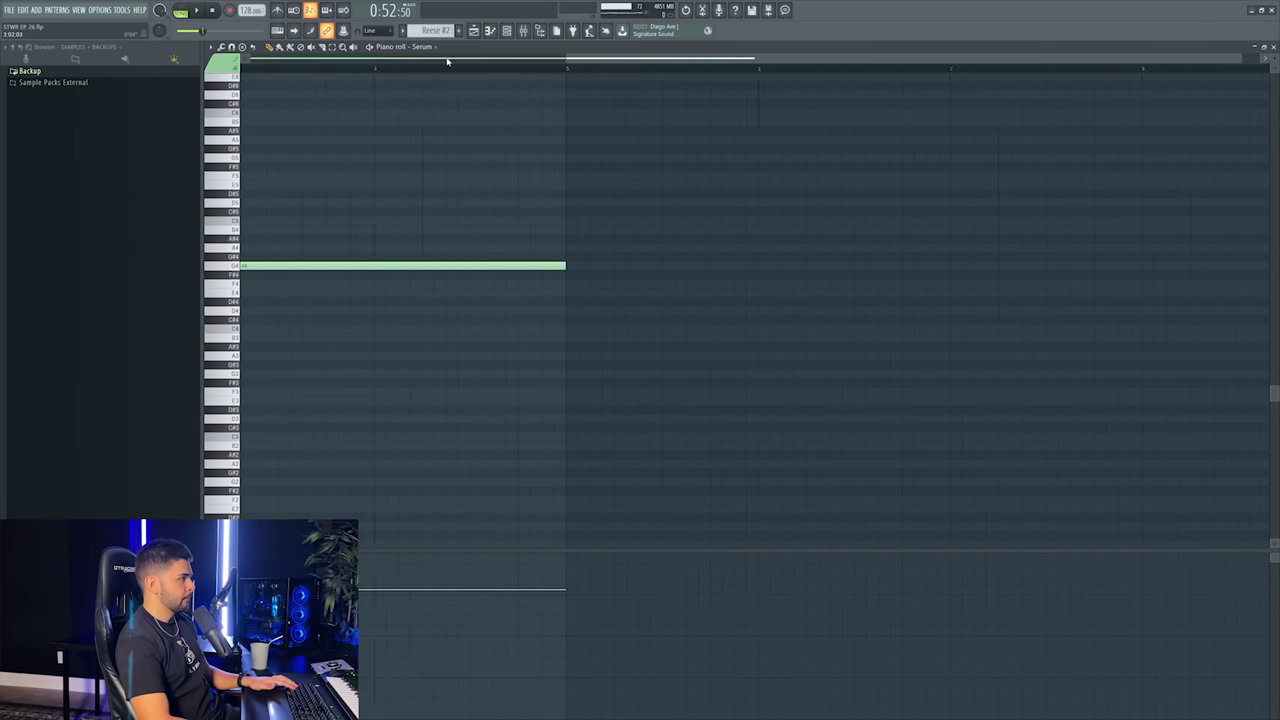
- Rework the Reese #2 pattern into a held note that steps up to a higher one, and collapse the Reese automation tracks
scroll(458, 66, up, 2)
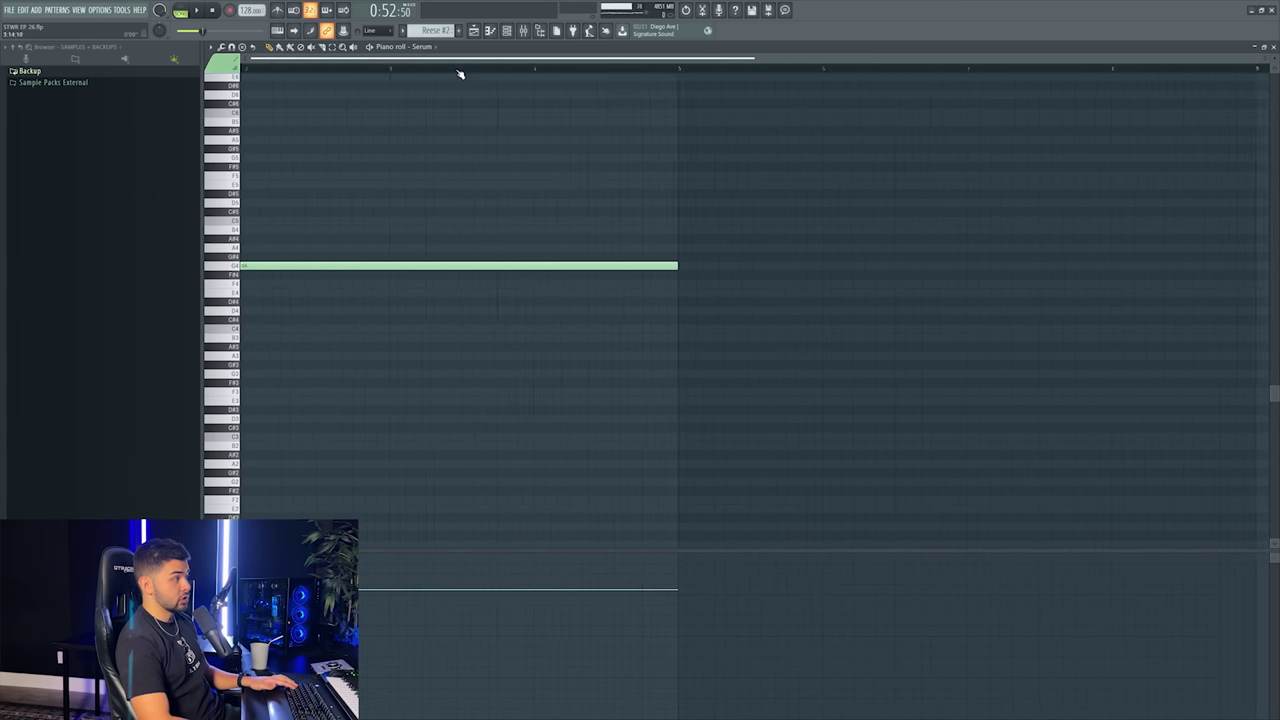
key(p)
right_click(335, 268)
drag(296, 266, 310, 240)
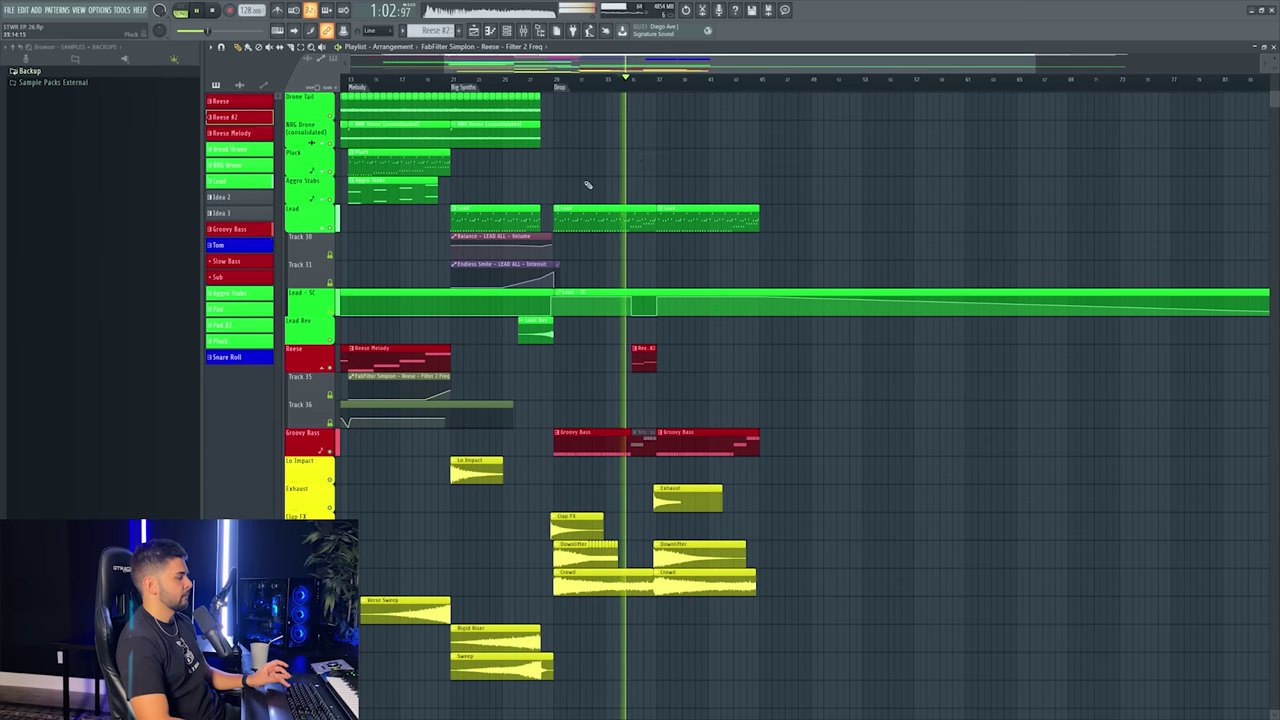
click(323, 368)
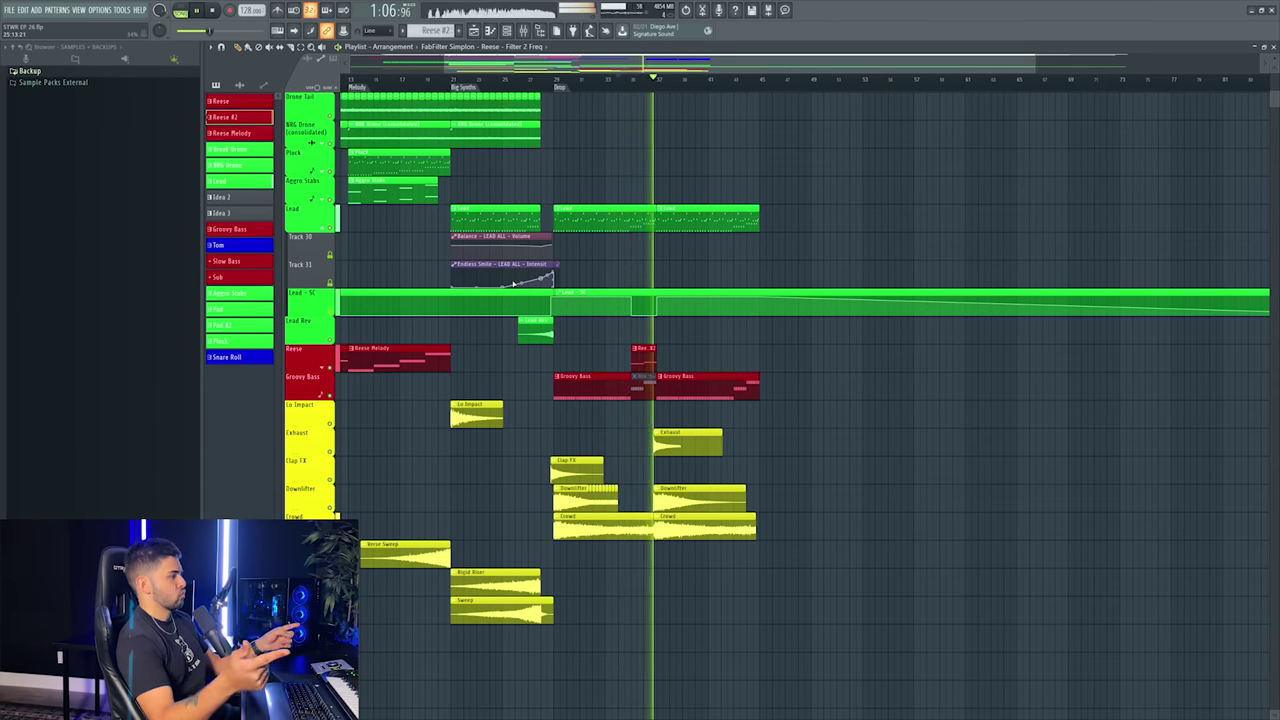
- Balance the Dirty Rev Hat sample in the mixer and repeat its clip through both halves of the drop
scroll(531, 214, up, 4)
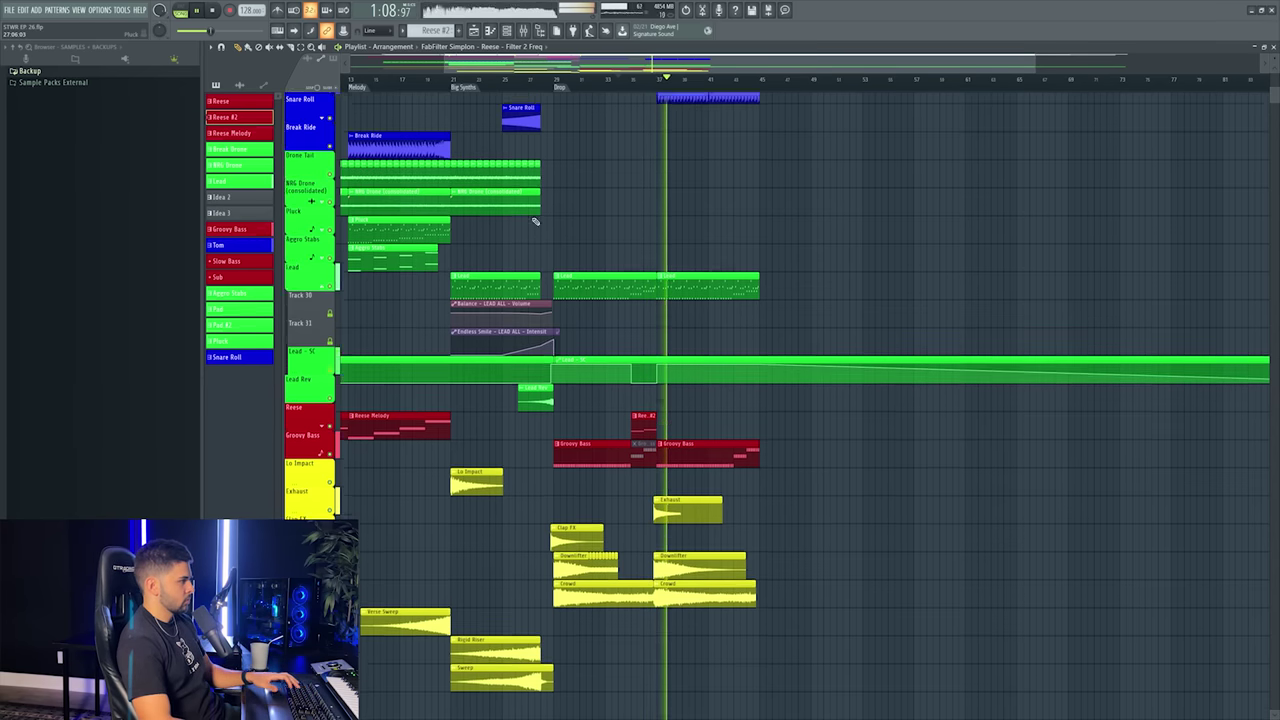
scroll(634, 83, up, 2)
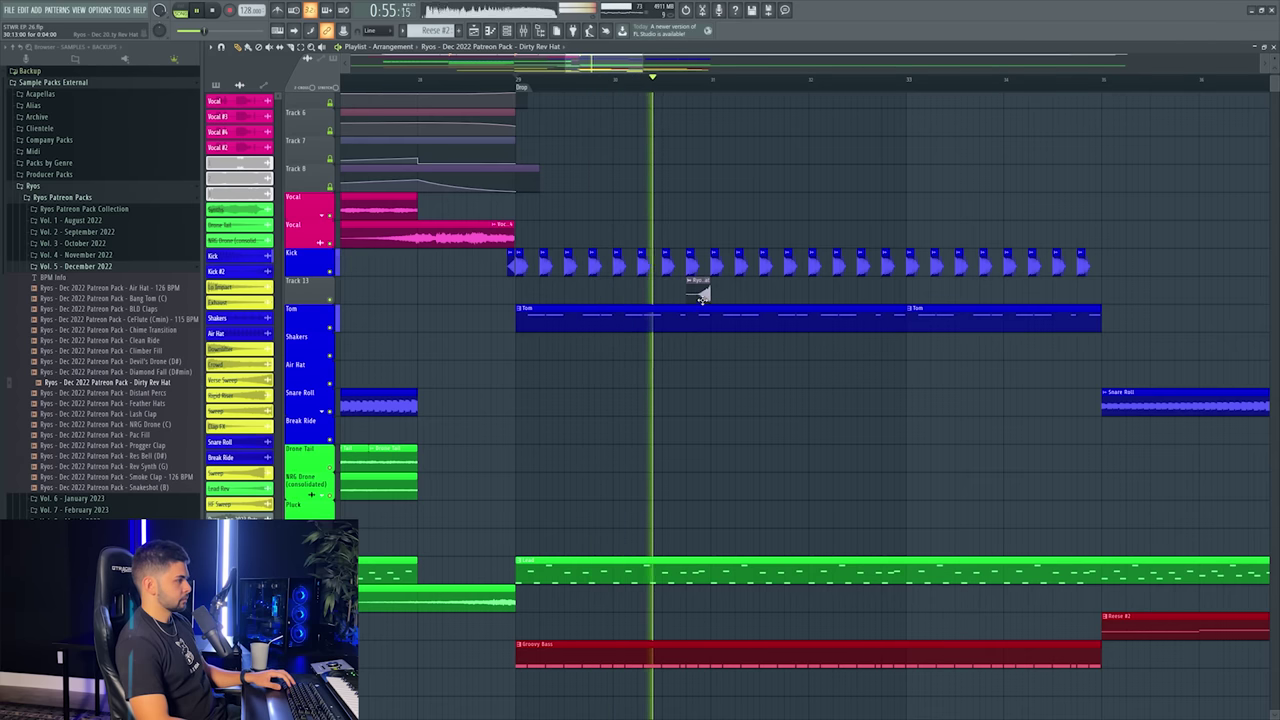
double_click(702, 300)
key(F9)
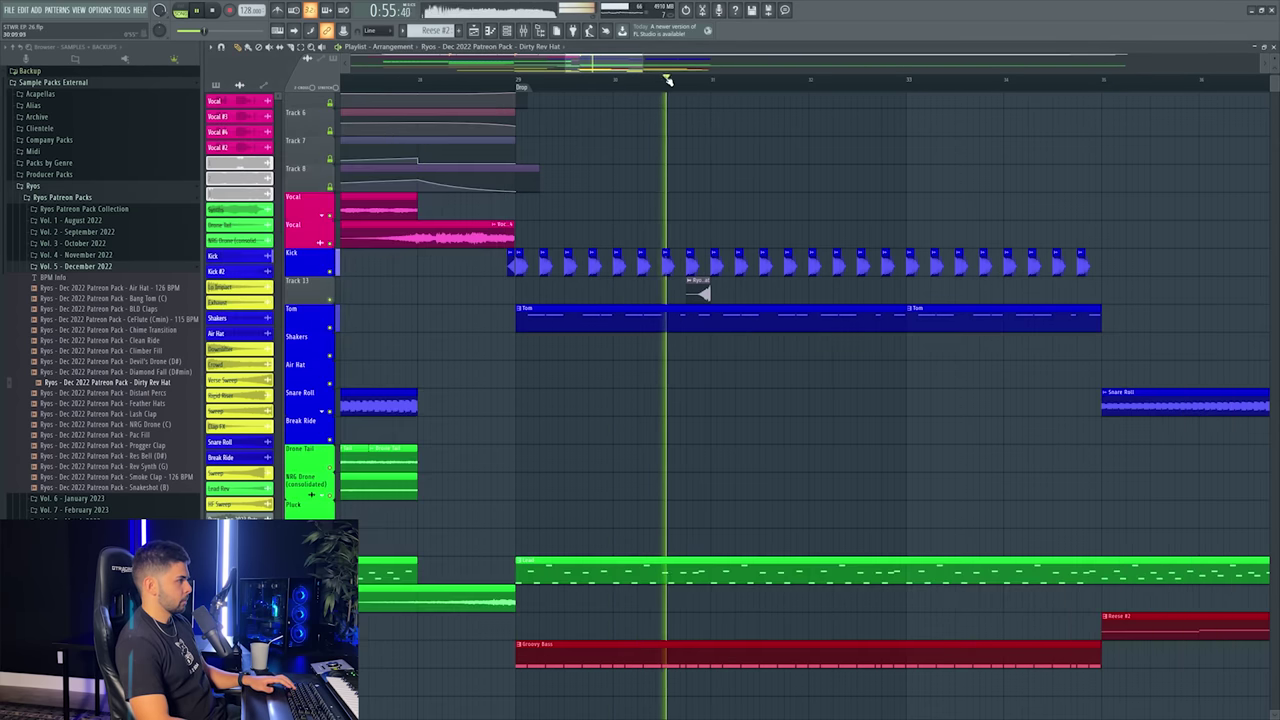
key(F9)
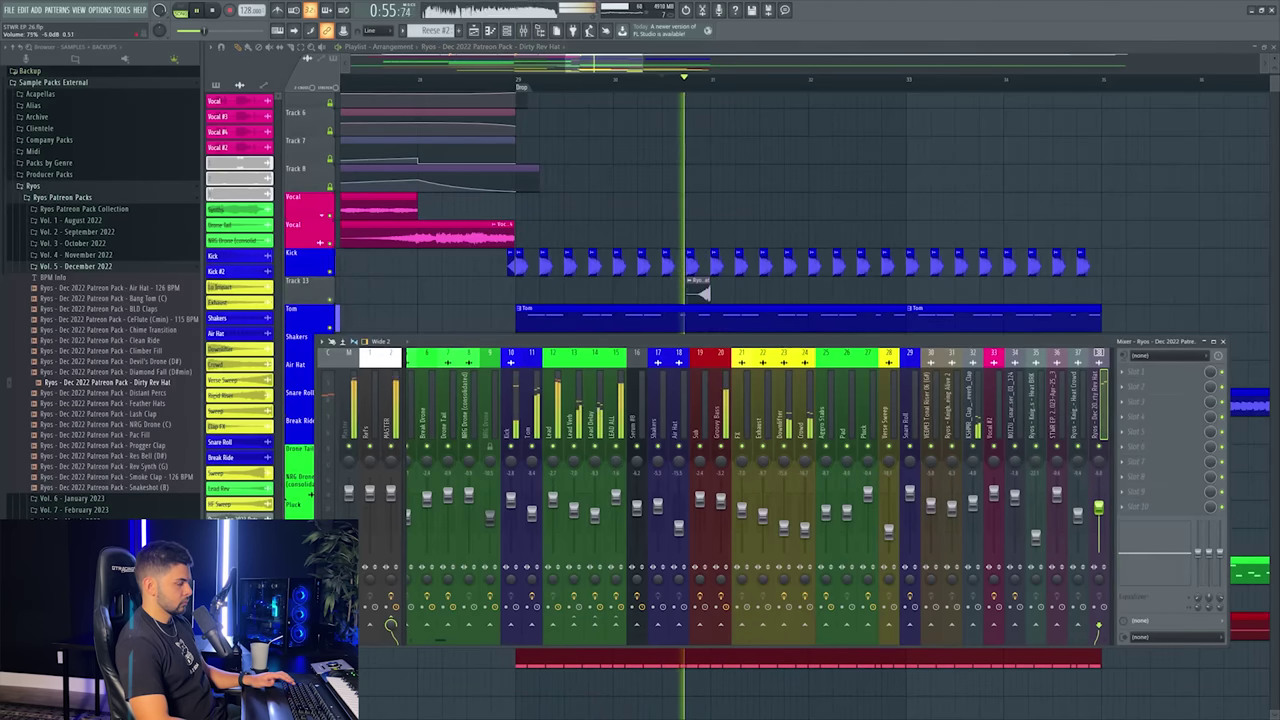
key(F9)
drag(703, 292, 977, 308)
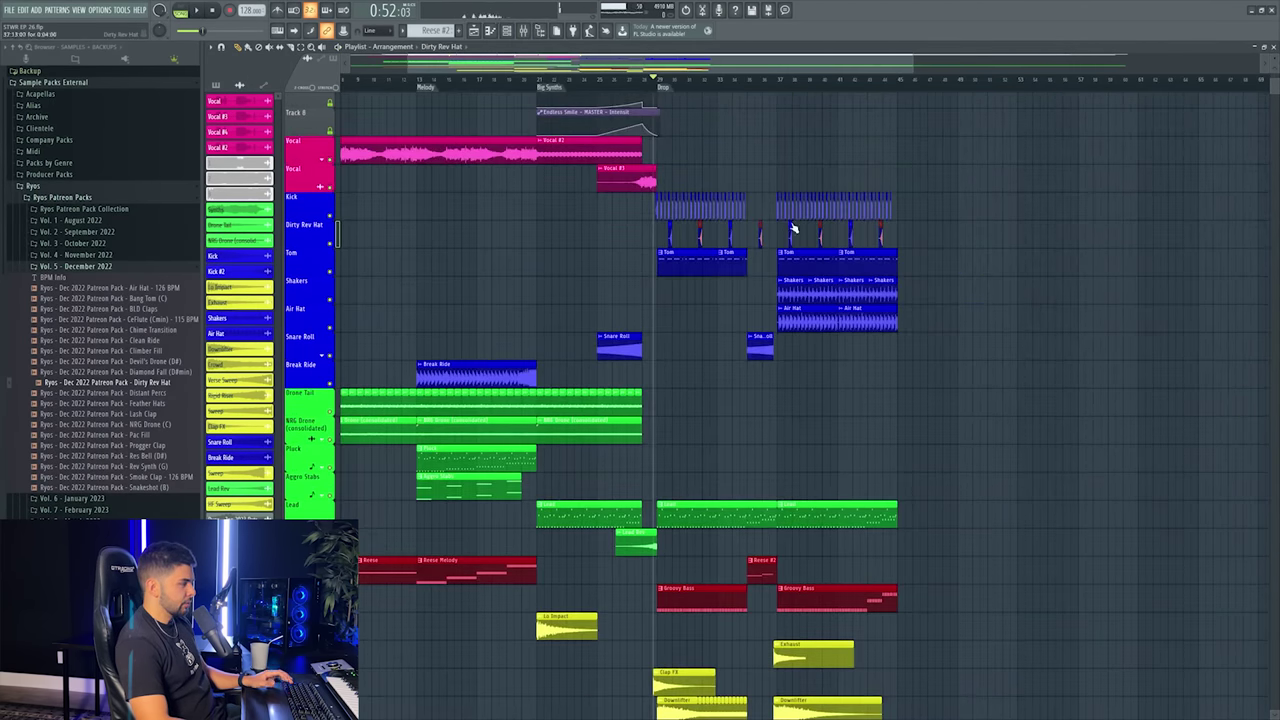
- Copy the Drone Tail and NRG Drone clips from the Big Synths section to bar 37 in the drop's second half
scroll(792, 229, down, 8)
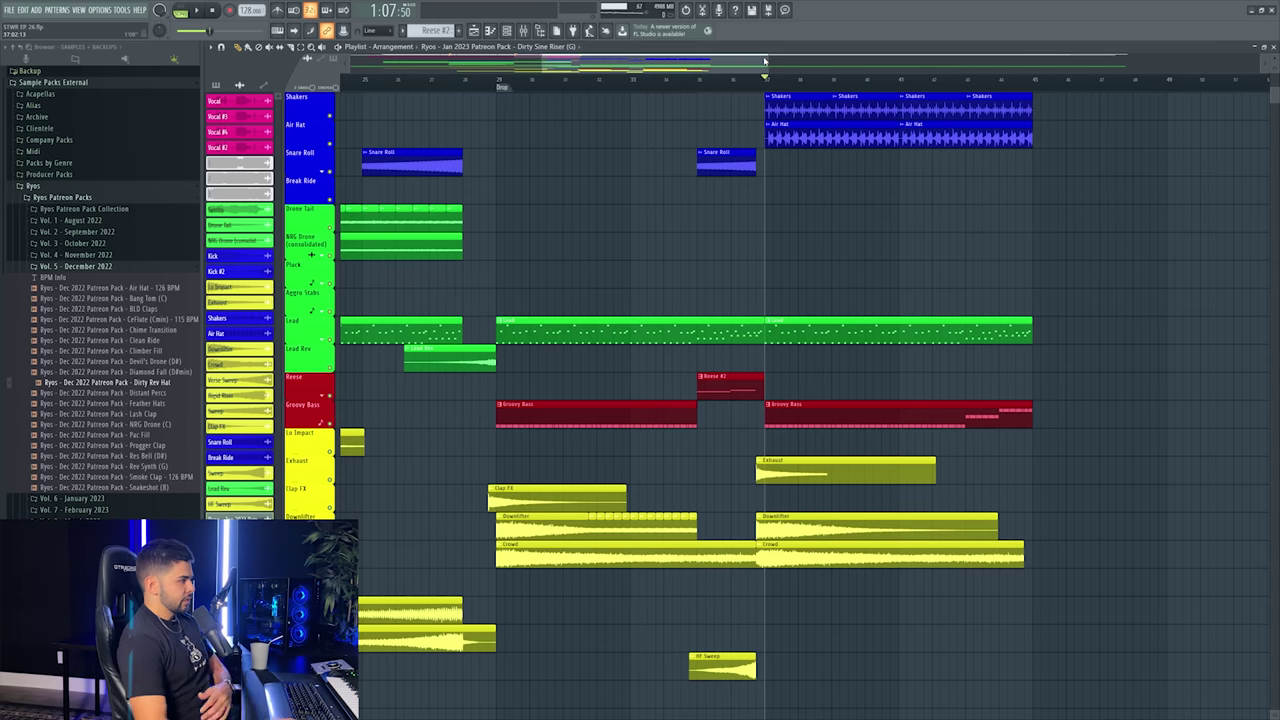
scroll(604, 86, down, 3)
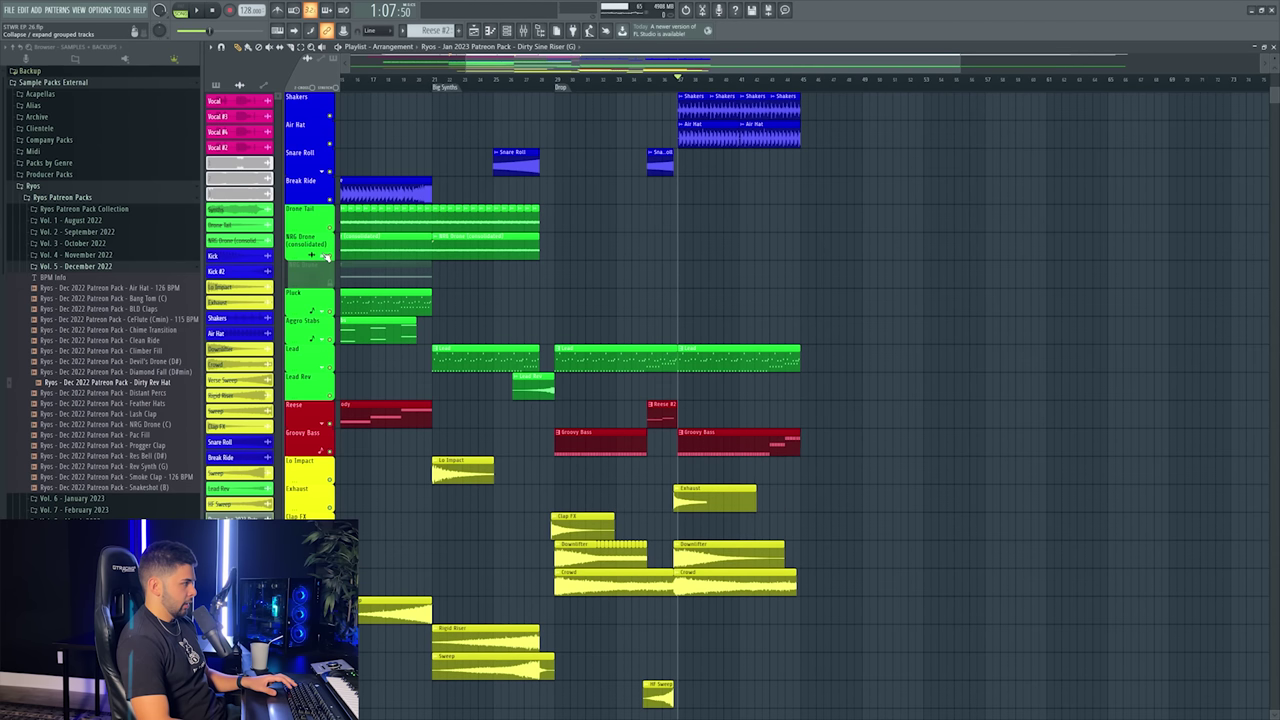
drag(483, 232, 699, 242)
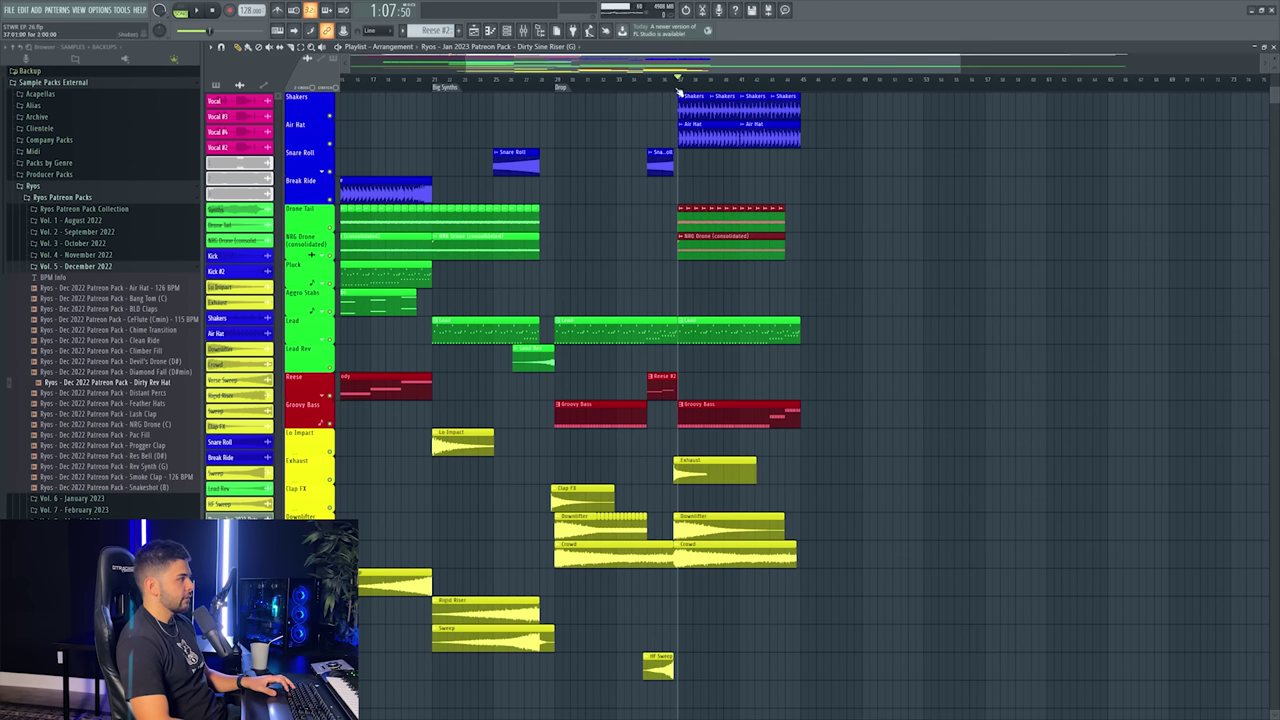
- Move an empty mixer track over beside the NRG Drone track to serve as a drone bus
key(F9)
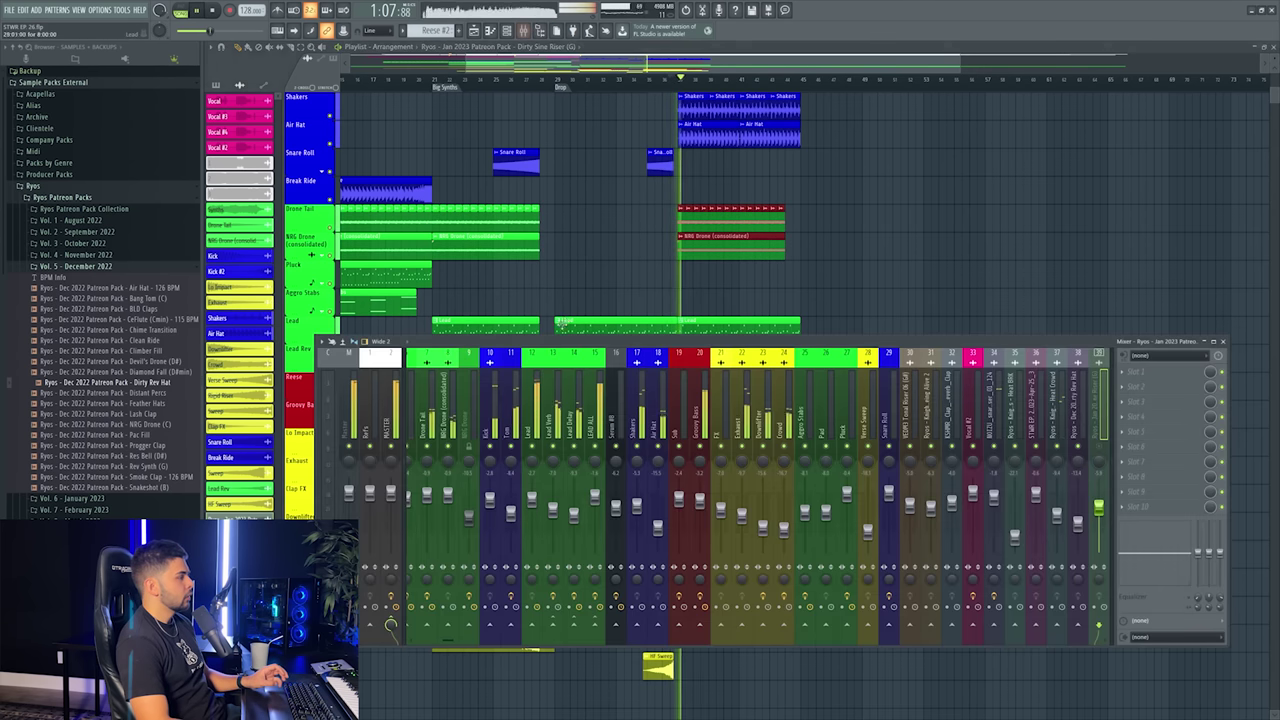
scroll(517, 445, left, 4)
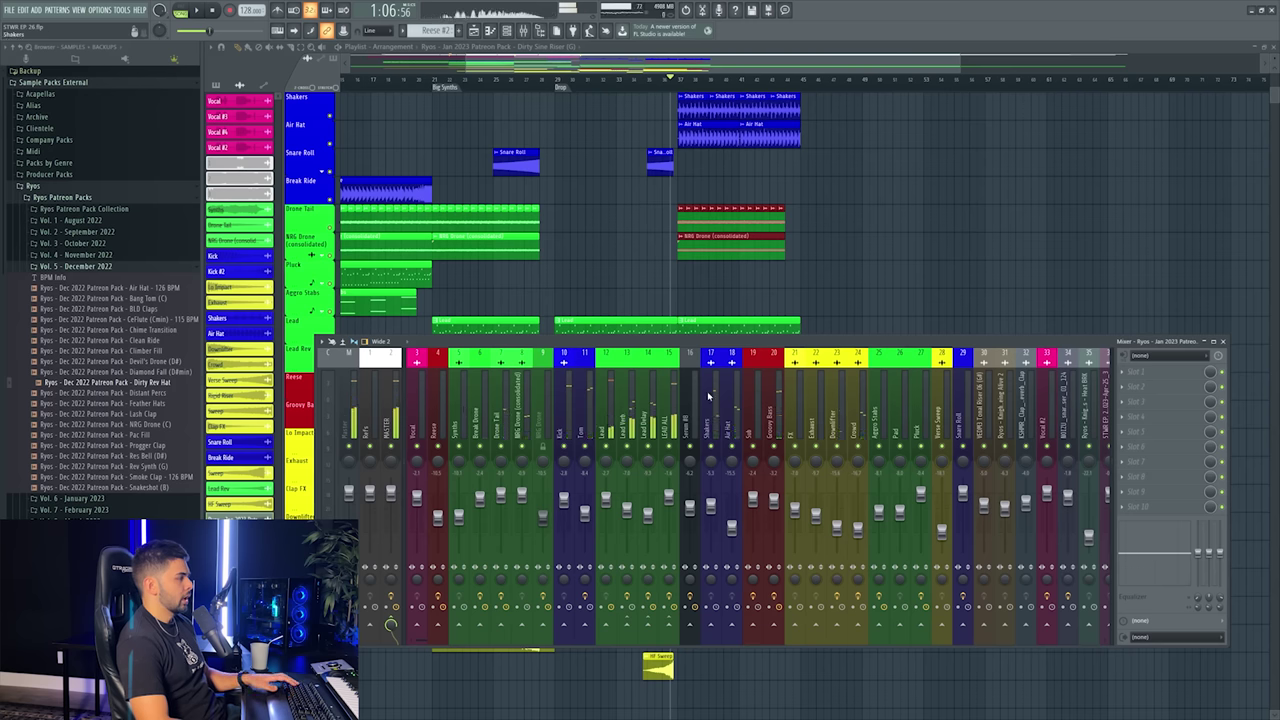
key(Right)
key(alt+Left)
key(alt+Left)
key(alt+Left)
key(alt+Left)
key(alt+Left)
key(alt+Left)
key(alt+Left)
key(alt+Left)
key(alt+Left)
key(alt+Left)
key(alt+Left)
key(alt+Left)
key(alt+Left)
key(alt+Left)
key(alt+Left)
key(alt+Left)
key(alt+Left)
key(alt+Left)
key(alt+Left)
key(alt+Left)
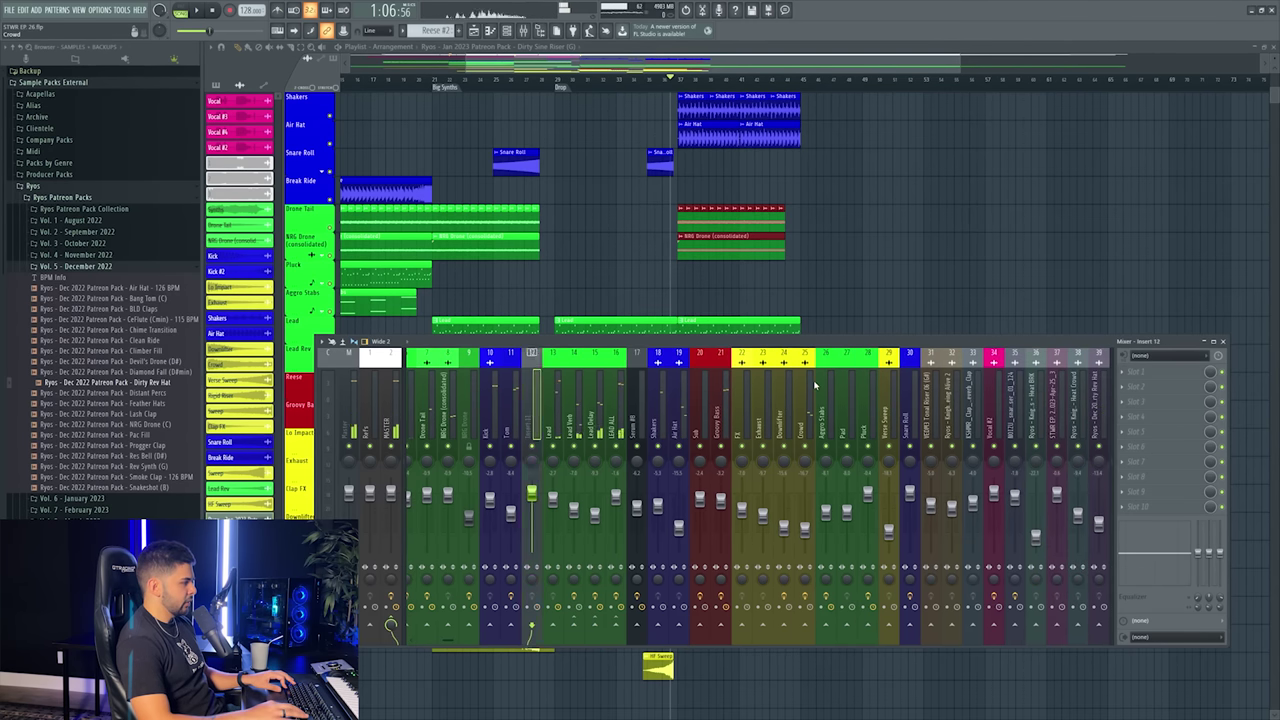
- Route the Drone Tail and NRG Drone mixer tracks only to the empty bus track beside them
scroll(560, 412, up, 4)
click(502, 415)
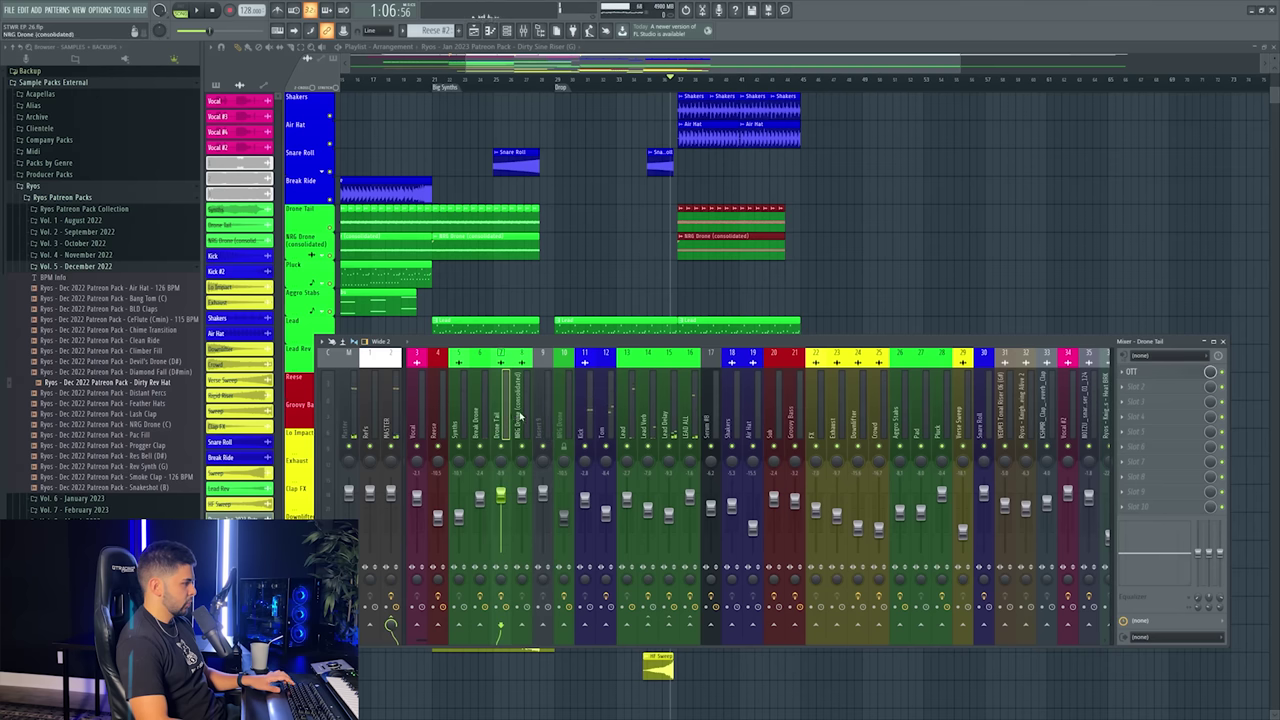
right_click(543, 636)
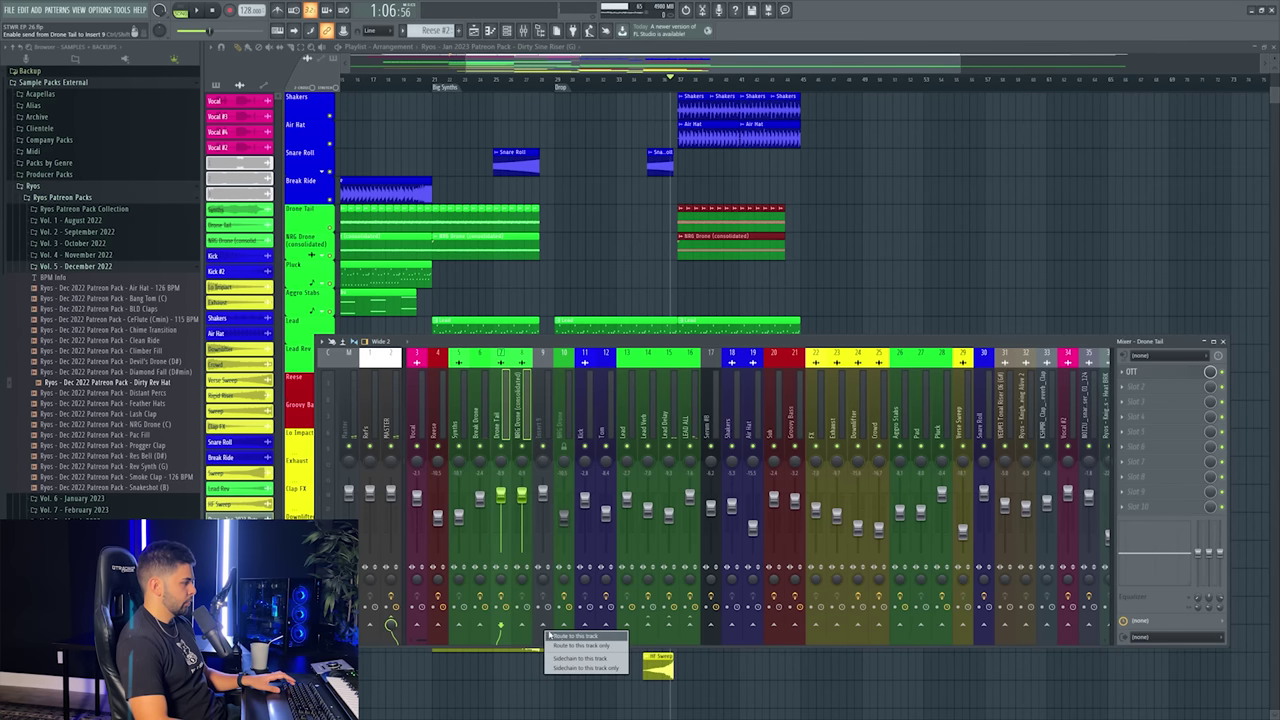
click(568, 647)
- Customize the appearance of the new drone bus track in the mixer
click(538, 408)
right_click(550, 350)
click(568, 363)
click(688, 524)
click(769, 597)
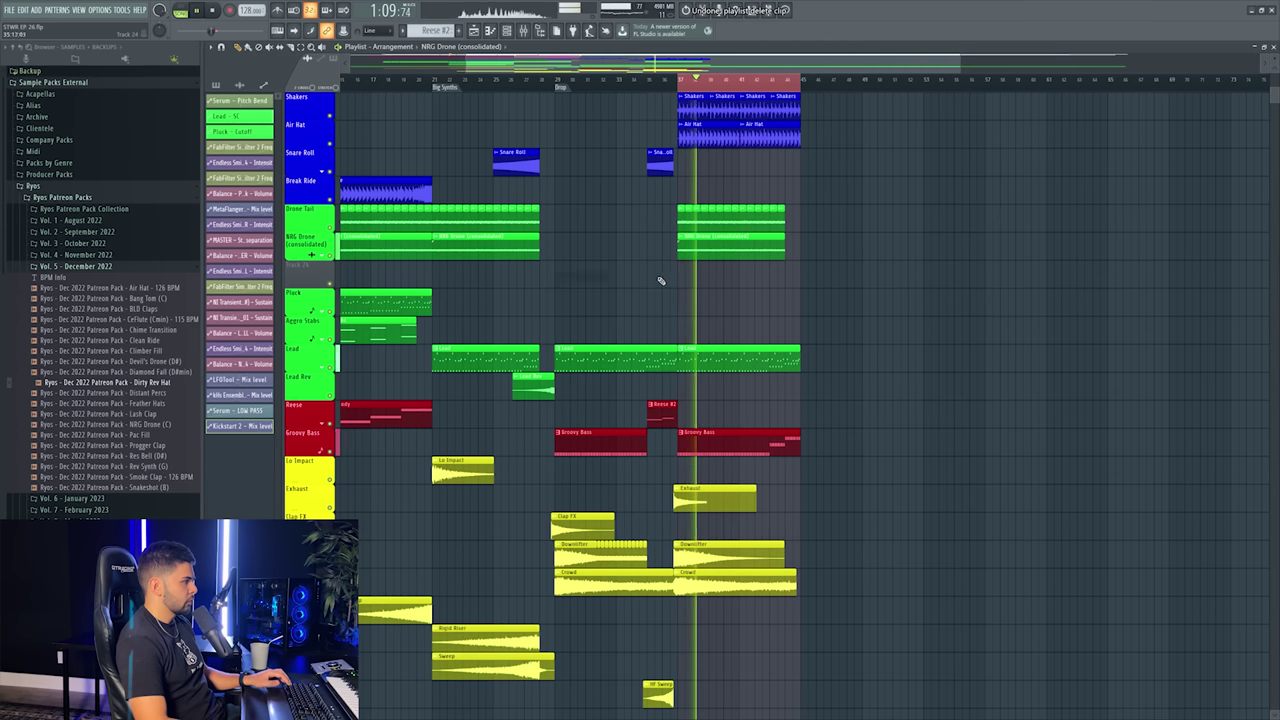
- Restore the Kickstart 2 mix level automation clip ahead of bar 37, adjust it, and group its track under NRG Drone
key(ctrl+z)
drag(666, 281, 678, 266)
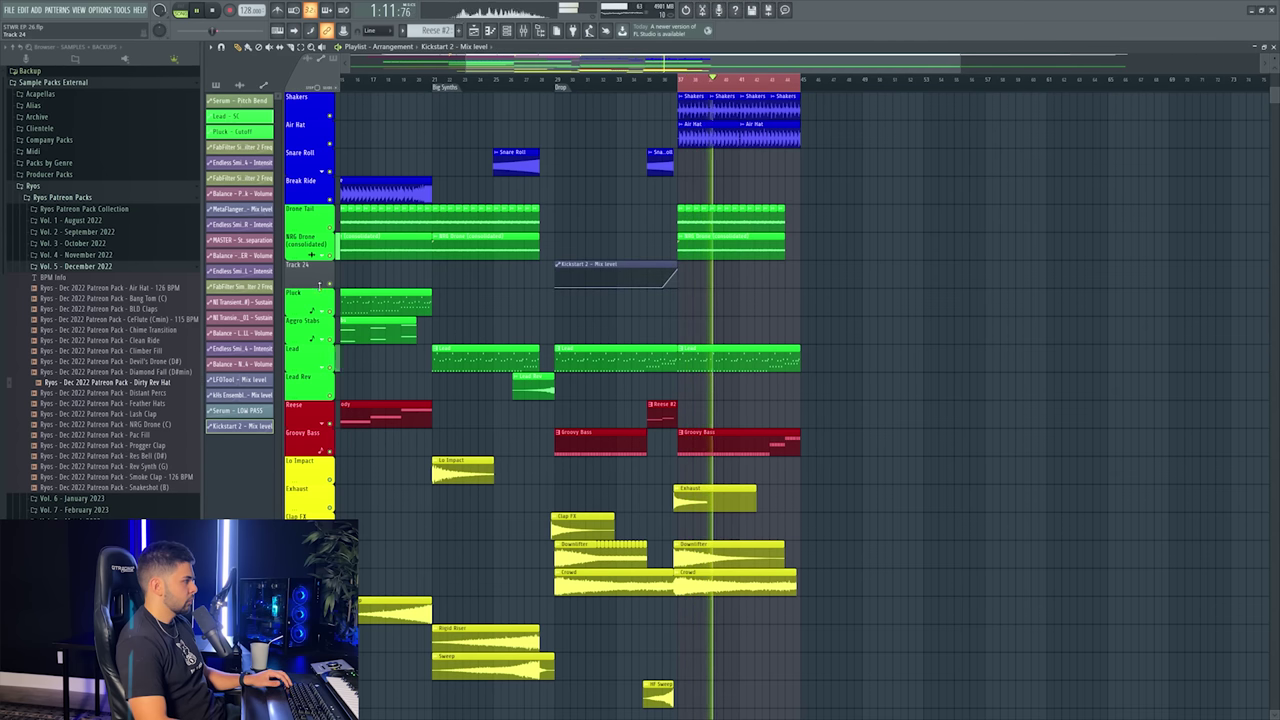
right_click(316, 279)
click(345, 373)
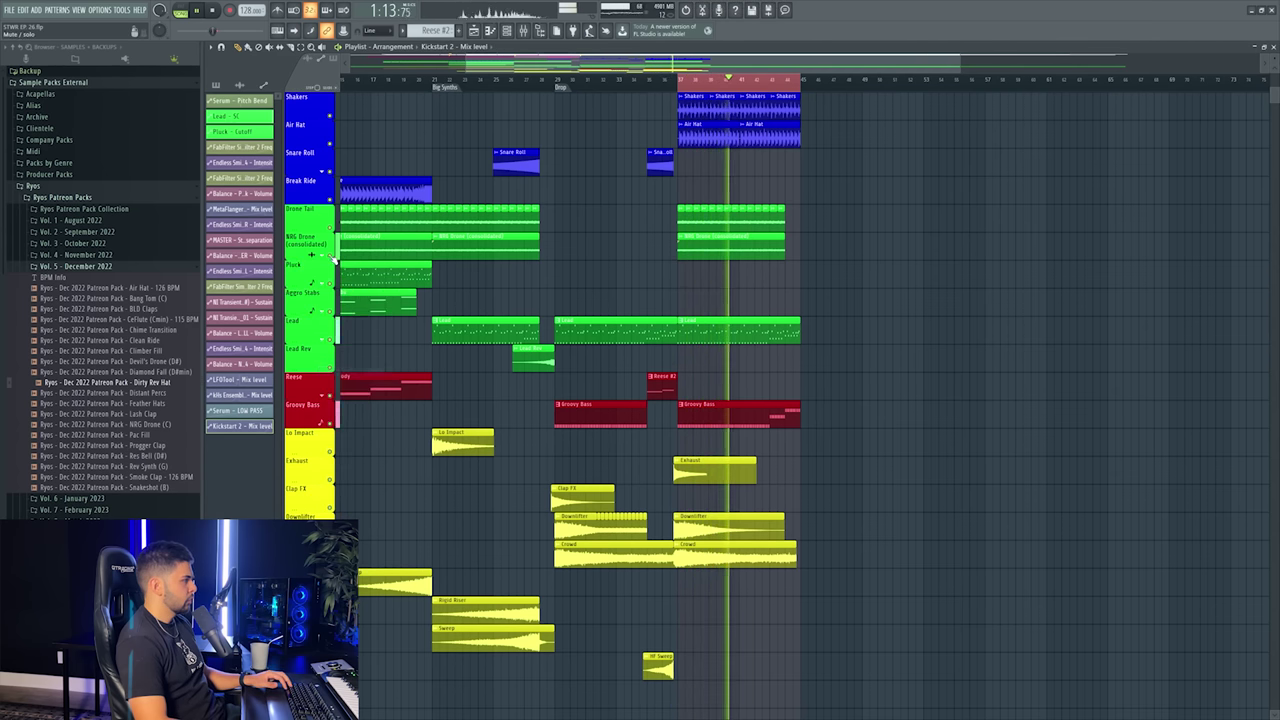